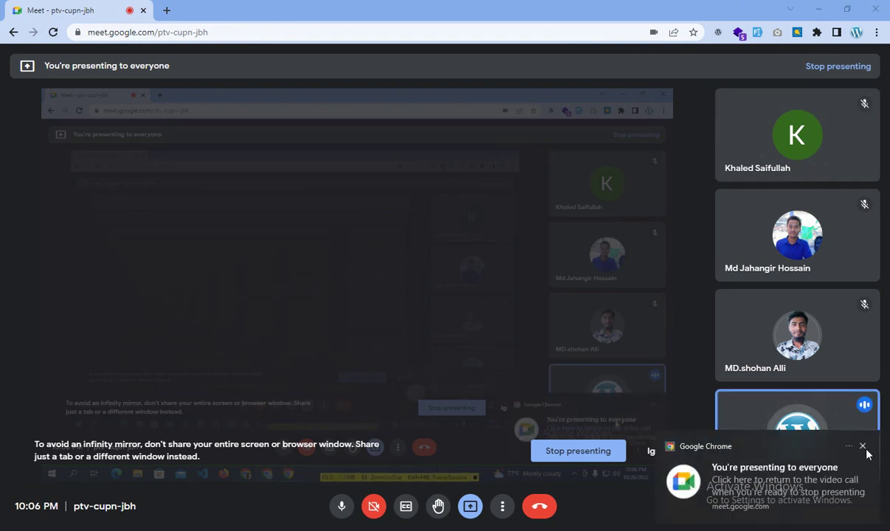
# - Dismiss the presenting notification and load namecheap.com in a new Chrome tab
pyautogui.click(863, 448)
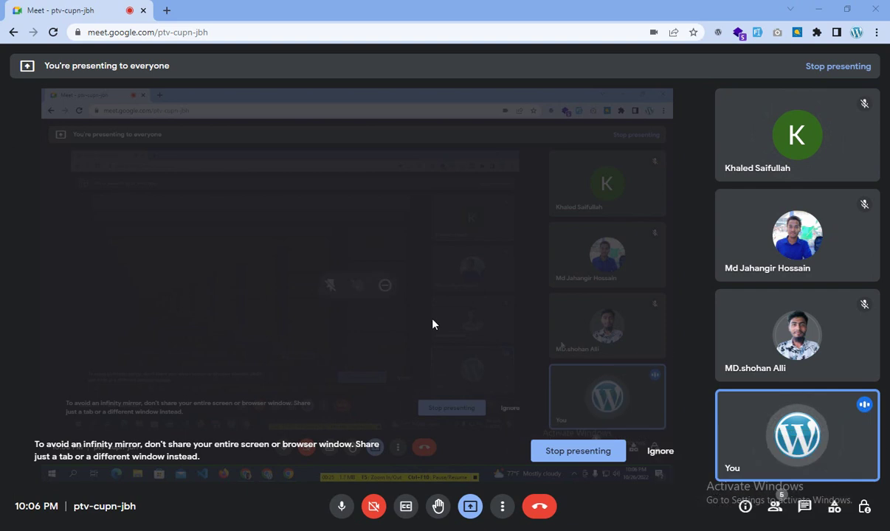
pyautogui.click(169, 11)
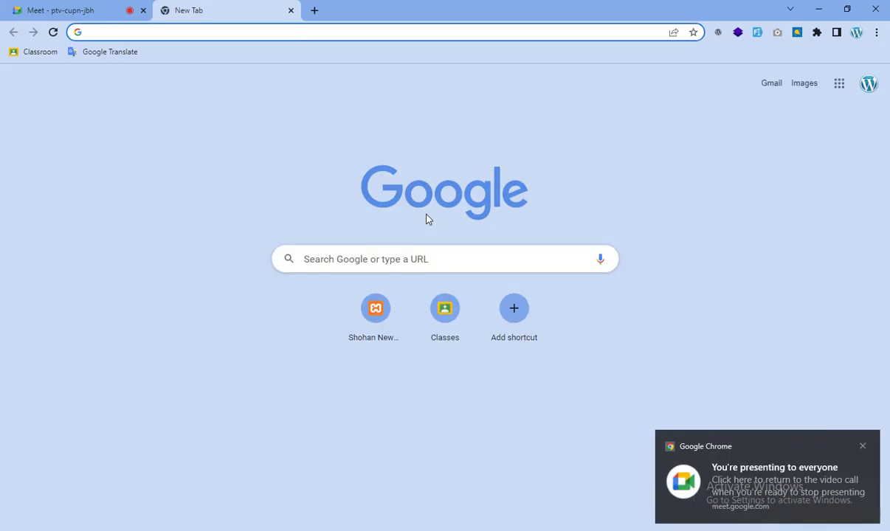
pyautogui.click(866, 450)
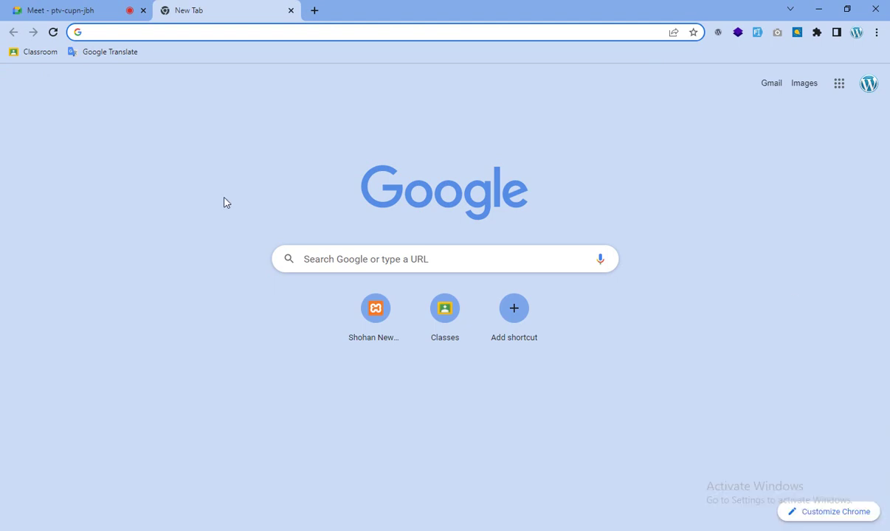
pyautogui.write('namecheap.com')
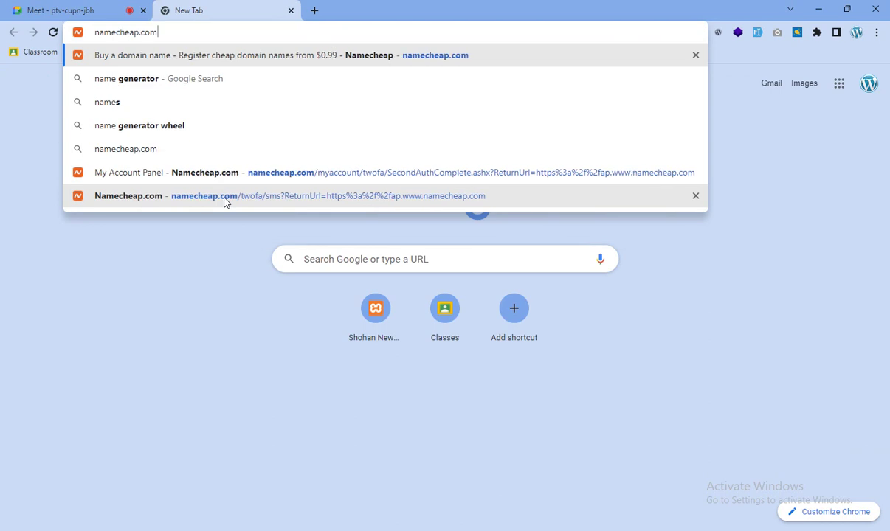
pyautogui.press('Return')
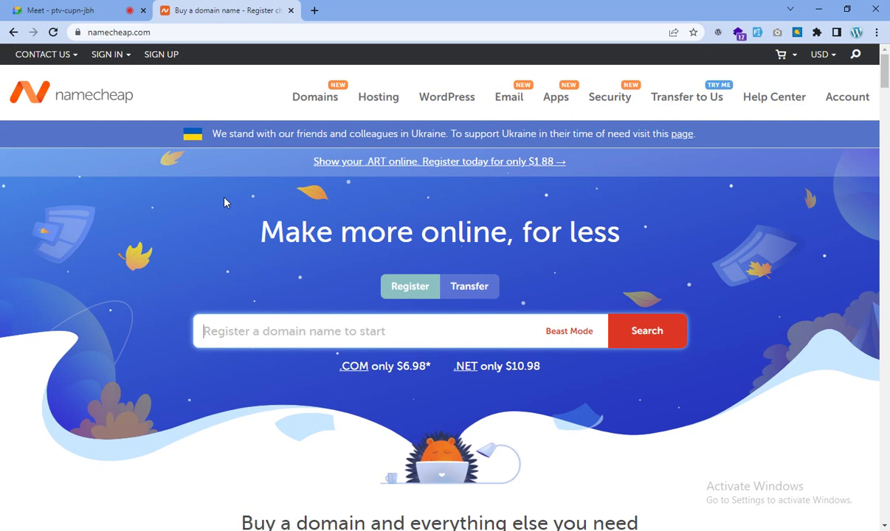
# - Sign in to Namecheap with the account username and password
pyautogui.moveTo(108, 55)
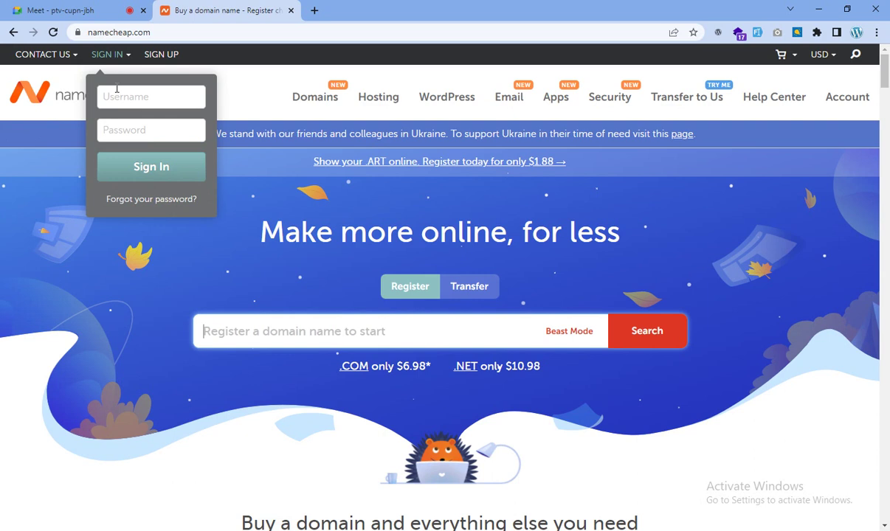
pyautogui.click(117, 104)
pyautogui.write('towk')
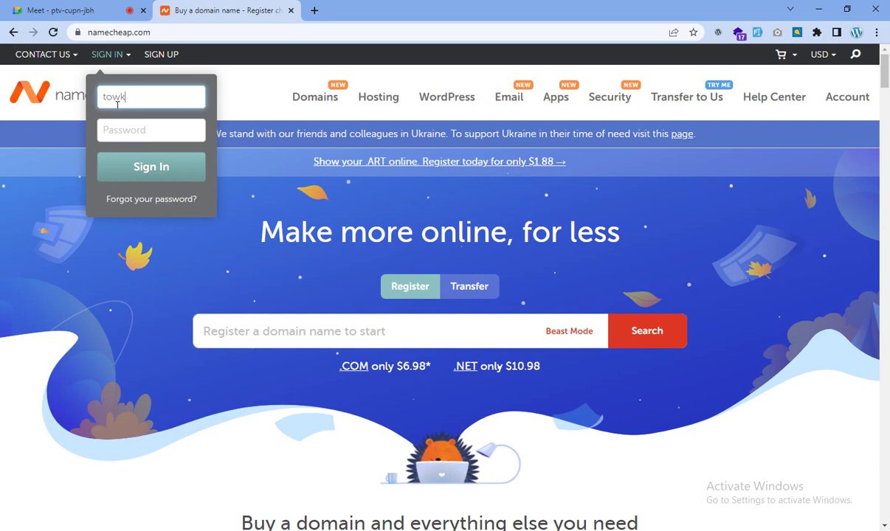
pyautogui.write('ir365')
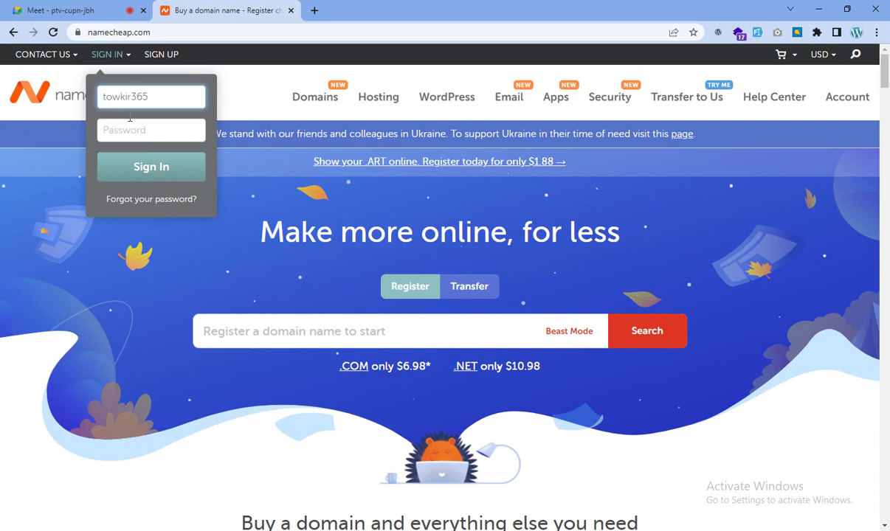
pyautogui.click(132, 129)
pyautogui.write('•••')
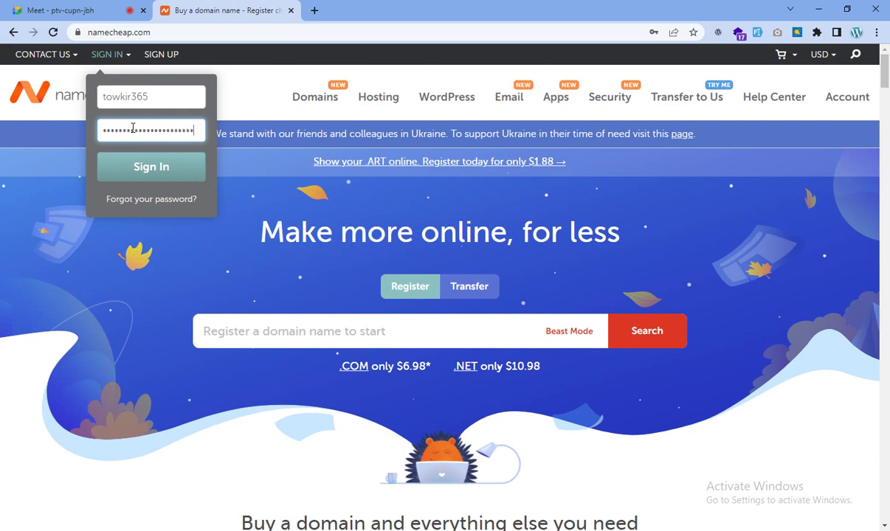
pyautogui.press('Return')
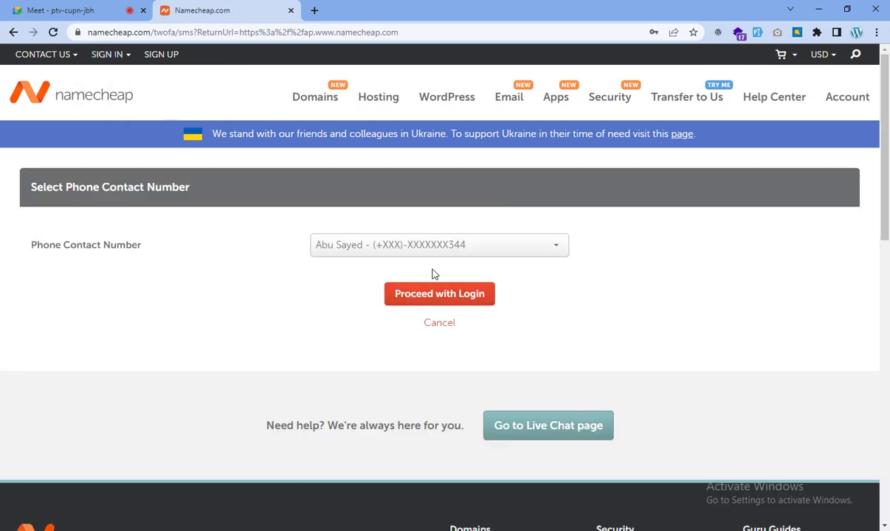
# - Proceed with login via the listed phone and submit the SMS verification code
pyautogui.click(414, 292)
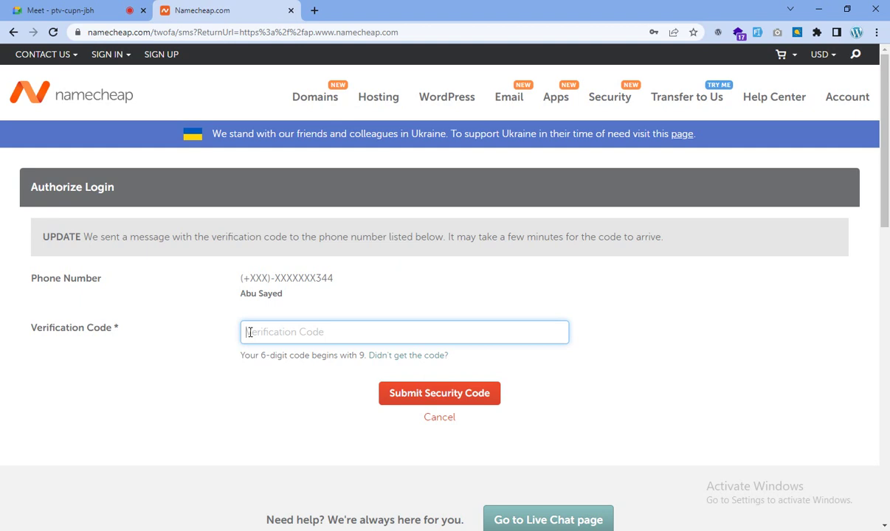
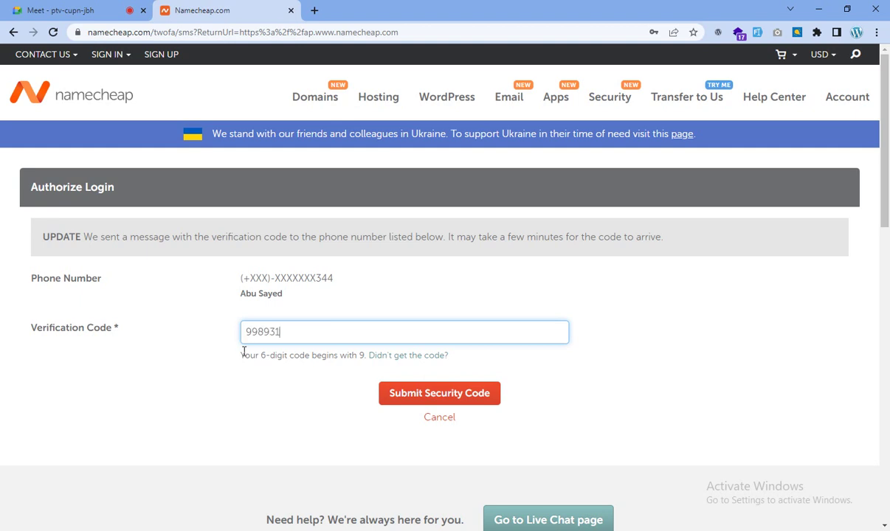
pyautogui.press('Return')
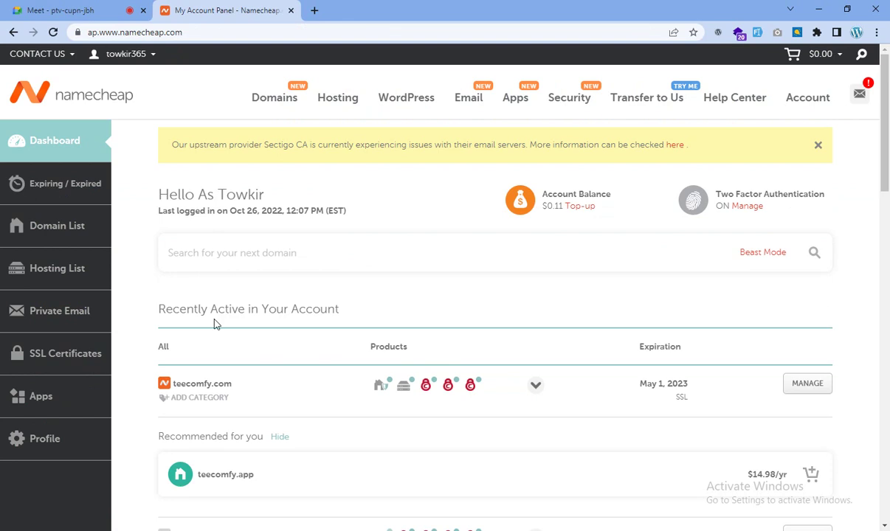
# - Show Namecheap's full Domain List
pyautogui.scroll(-4, 468, 313)
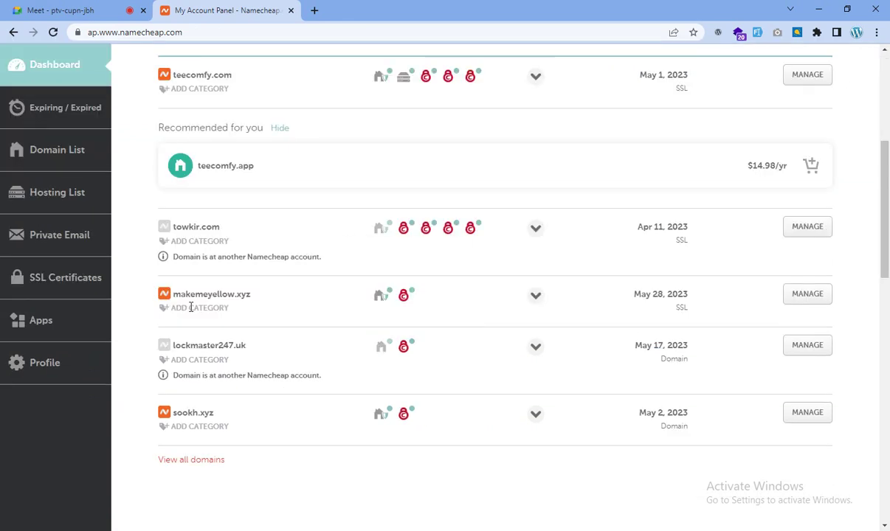
pyautogui.scroll(-2, 253, 313)
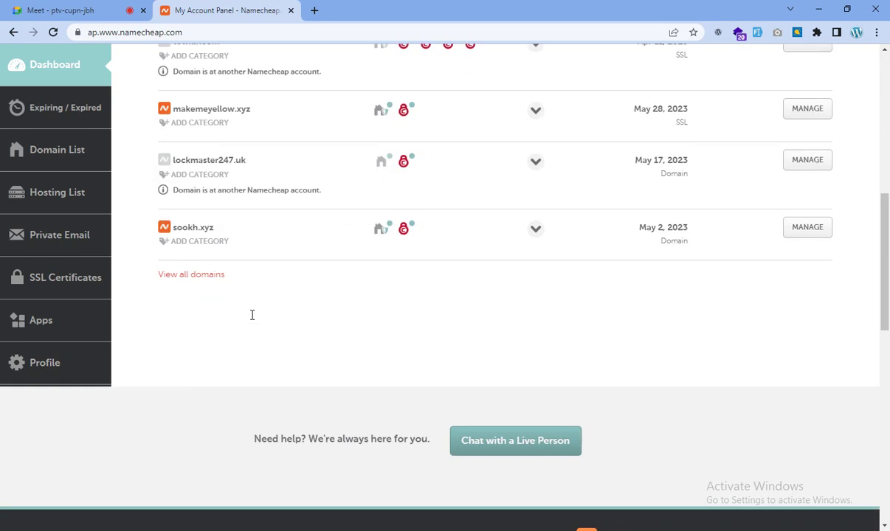
pyautogui.click(190, 280)
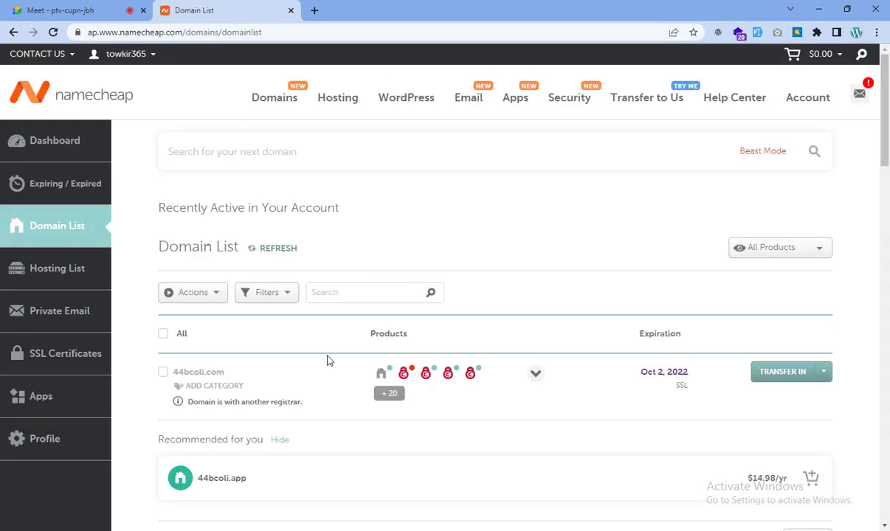
# - Open teecomfy.com's Stellar hosting cPanel in a new tab
pyautogui.scroll(-2, 328, 360)
pyautogui.scroll(-3, 328, 360)
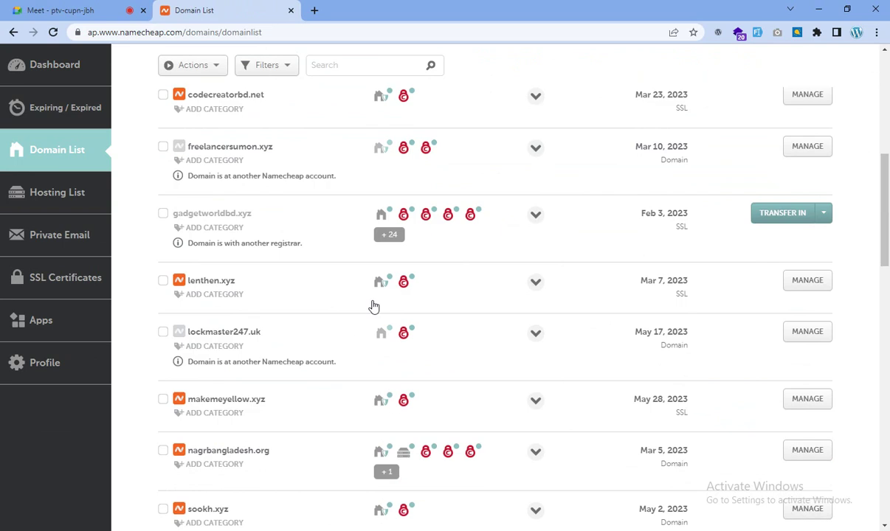
pyautogui.moveTo(374, 144)
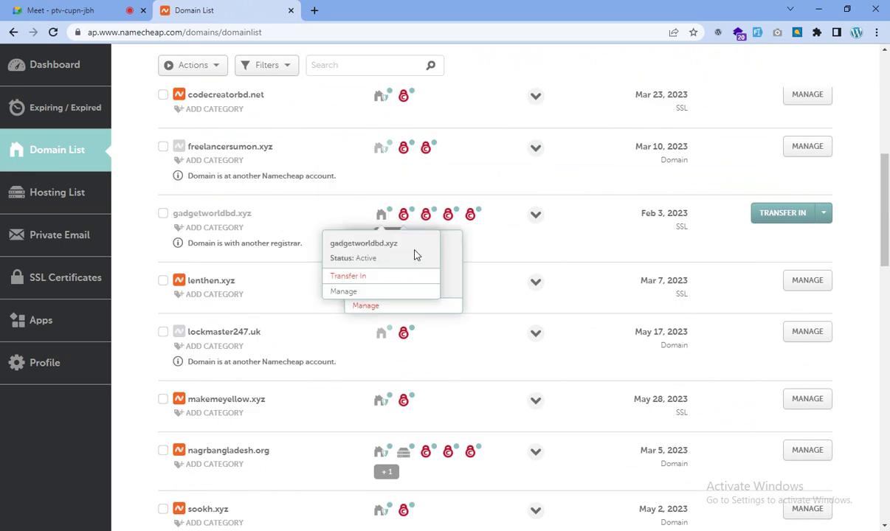
pyautogui.scroll(-2, 239, 310)
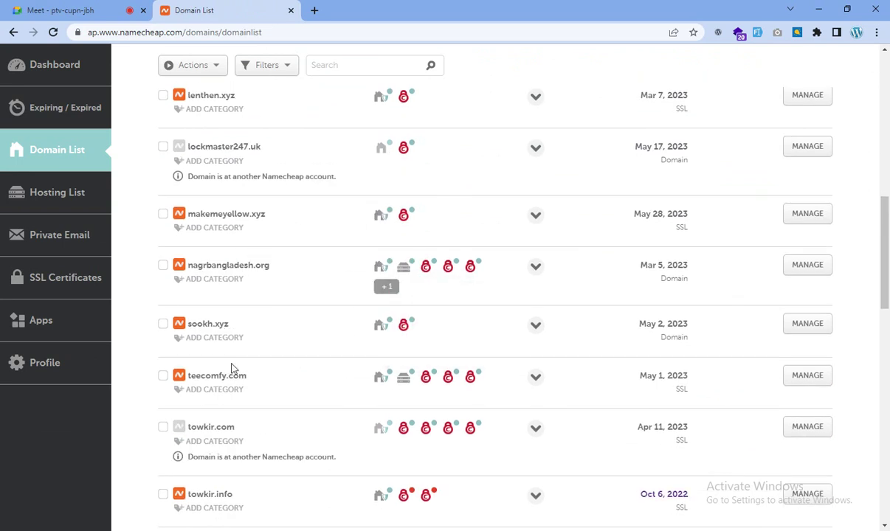
pyautogui.scroll(-3, 333, 376)
pyautogui.scroll(1, 288, 361)
pyautogui.moveTo(410, 206)
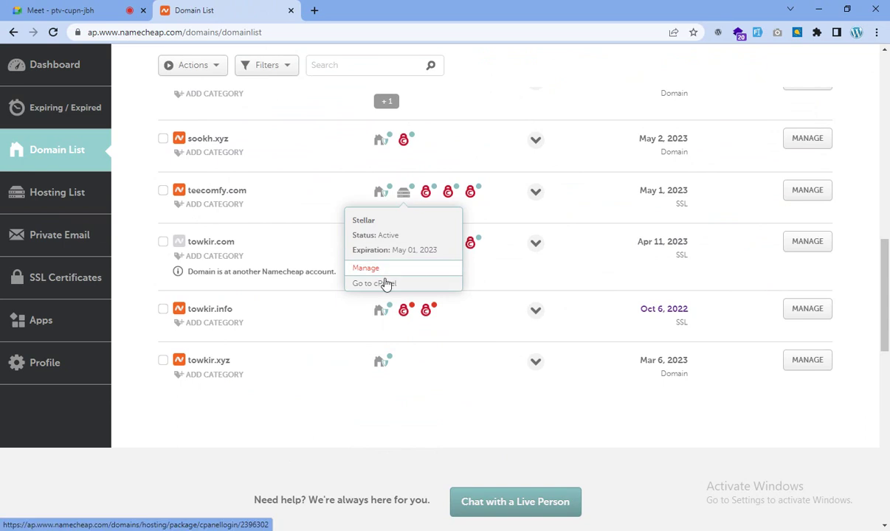
pyautogui.middleClick(385, 285)
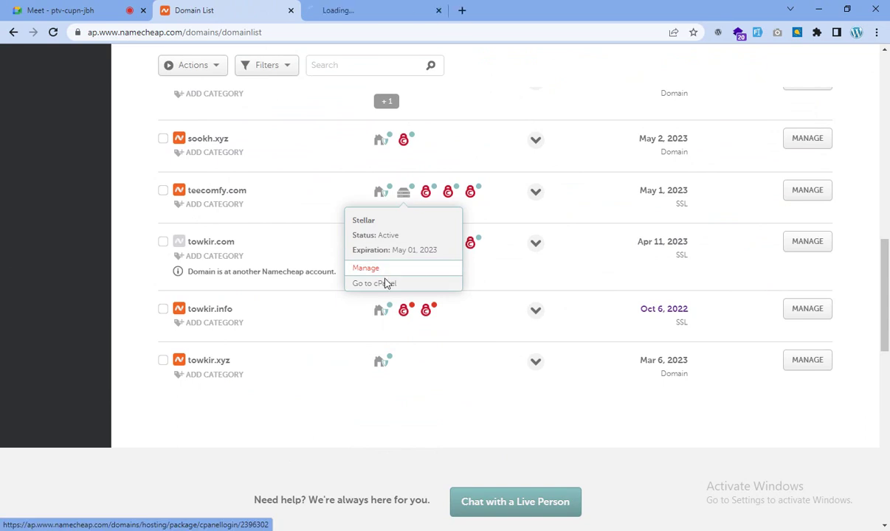
# - In the cPanel tab, launch File Manager from the Files section
pyautogui.click(355, 16)
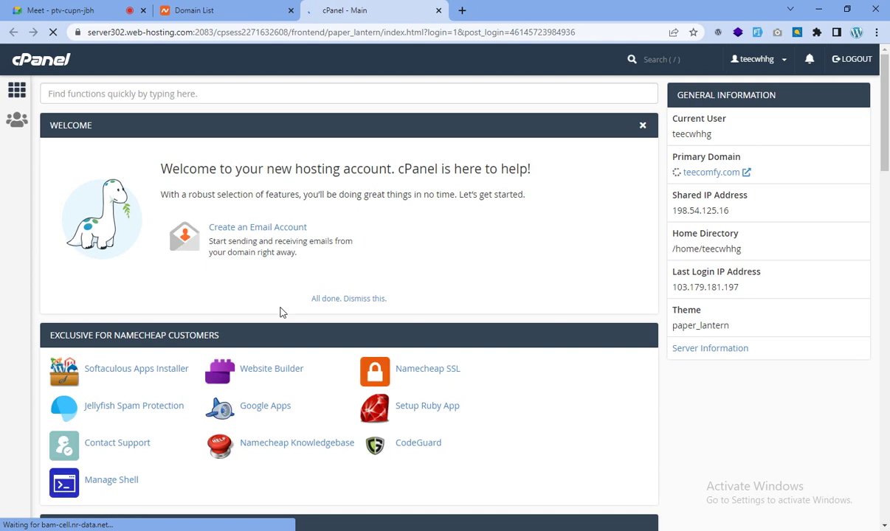
pyautogui.scroll(-3, 281, 312)
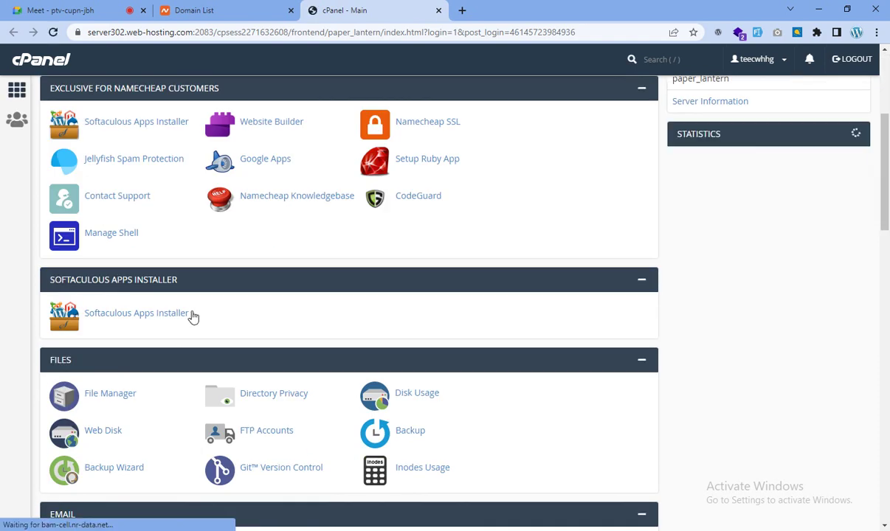
pyautogui.scroll(-4, 111, 395)
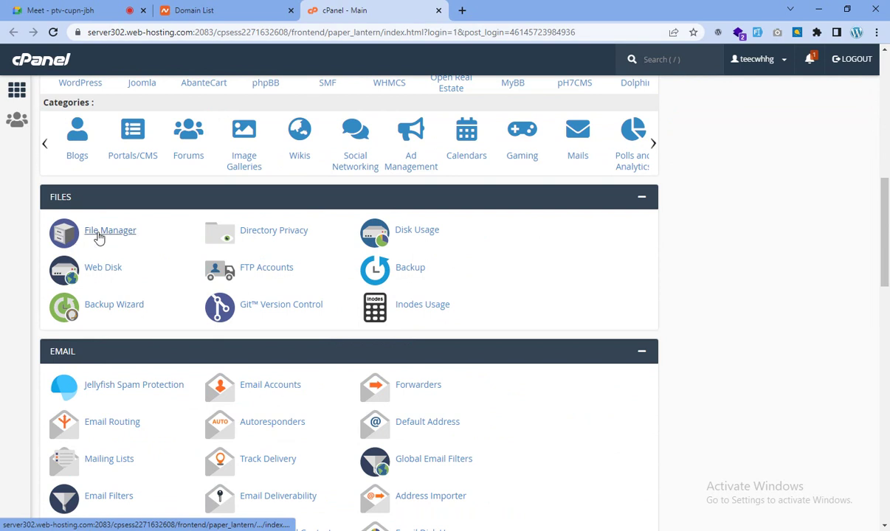
pyautogui.click(102, 234)
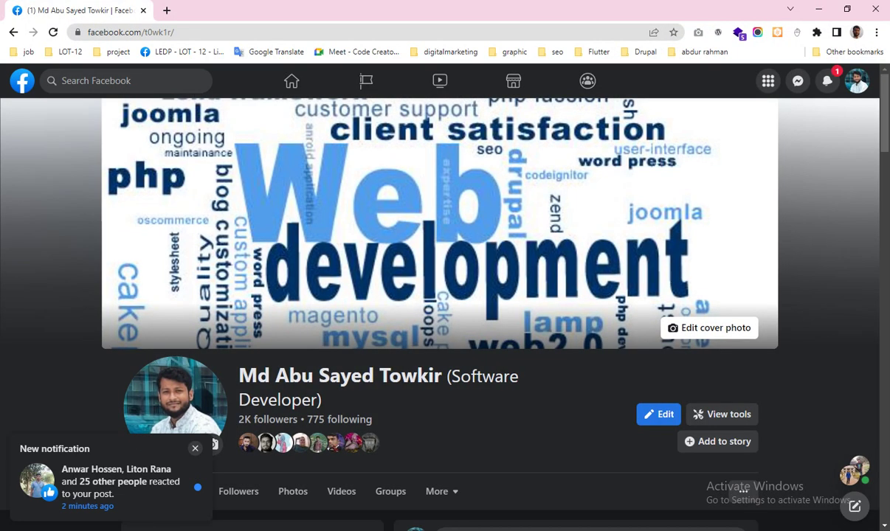
# - Admit the waiting participant to the Meet call, then return to File Manager
pyautogui.click(317, 525)
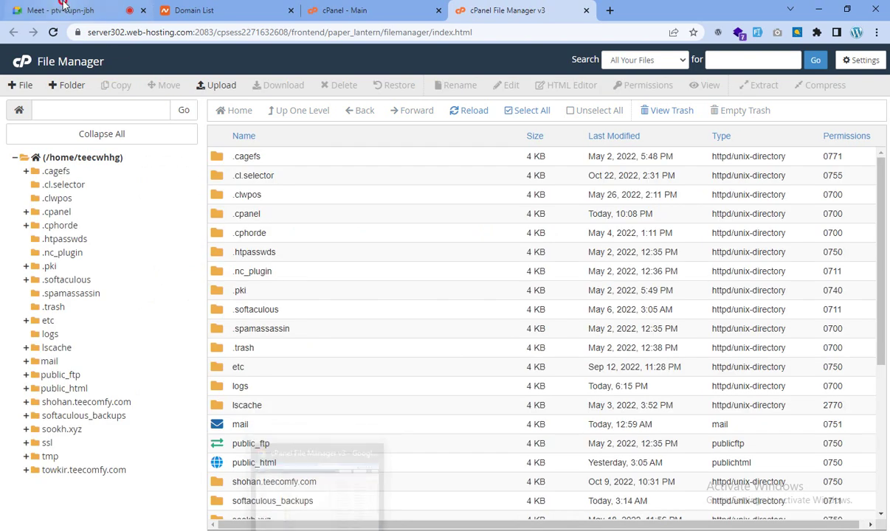
pyautogui.click(70, 10)
pyautogui.click(572, 115)
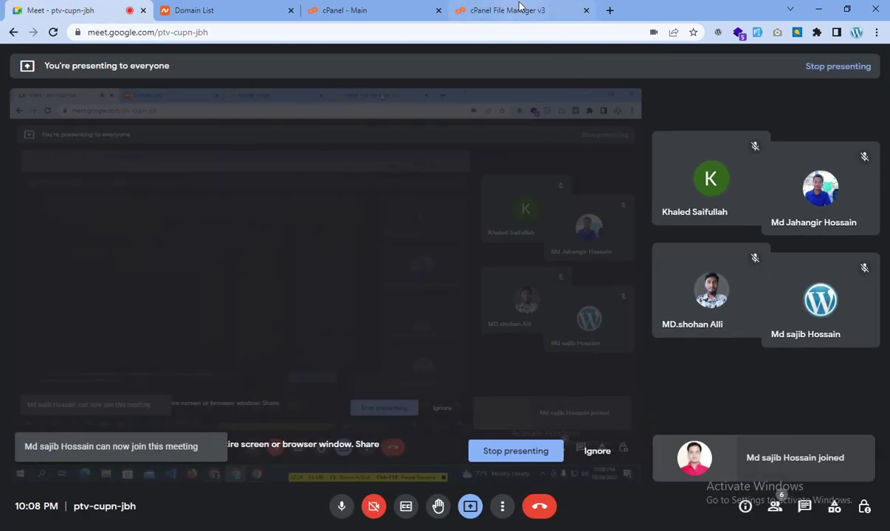
pyautogui.click(509, 11)
# - Open the sookh.xyz folder and browse its app folders and files like .env
pyautogui.scroll(-4, 341, 321)
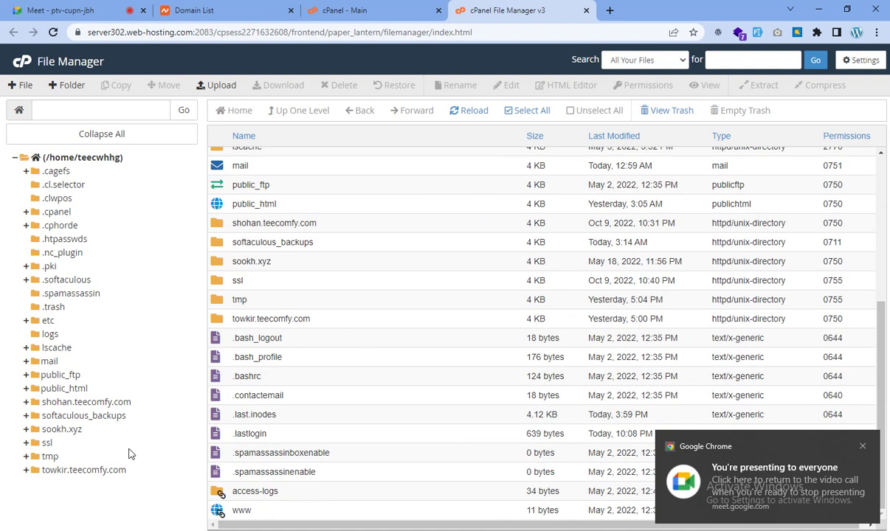
pyautogui.click(65, 430)
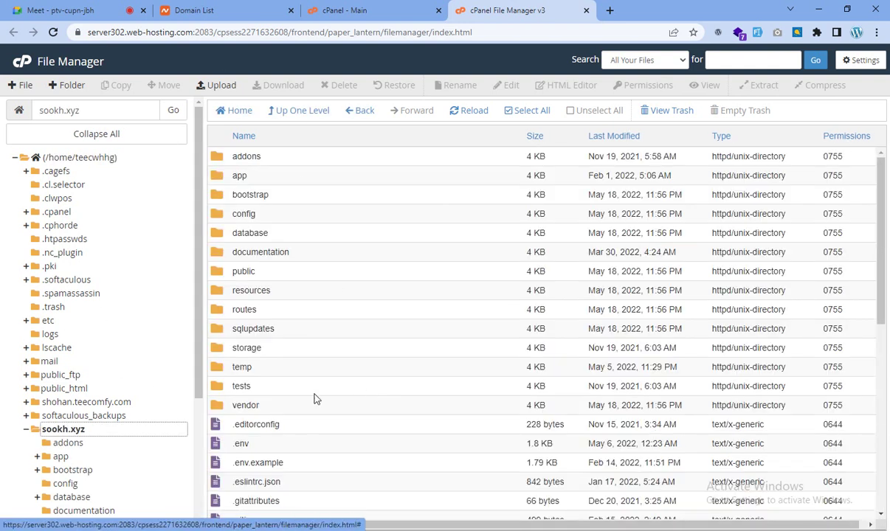
pyautogui.scroll(-5, 318, 411)
pyautogui.scroll(-1, 318, 414)
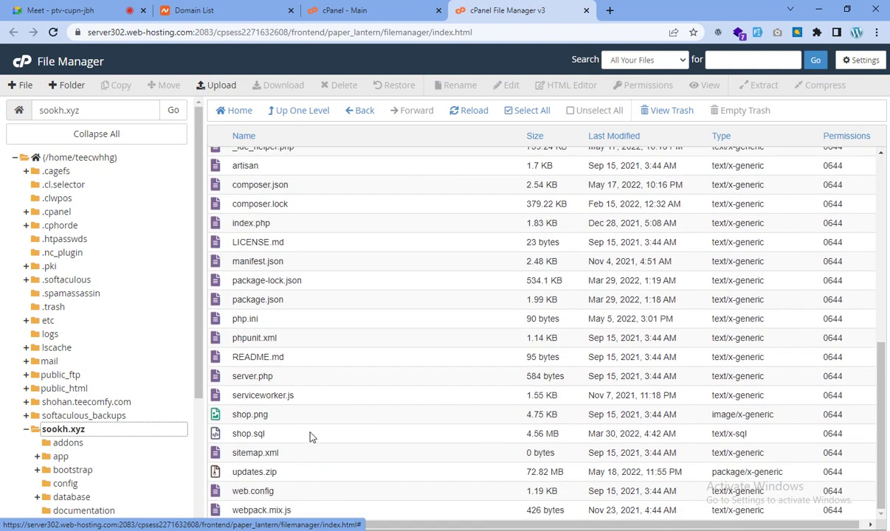
pyautogui.scroll(8, 295, 409)
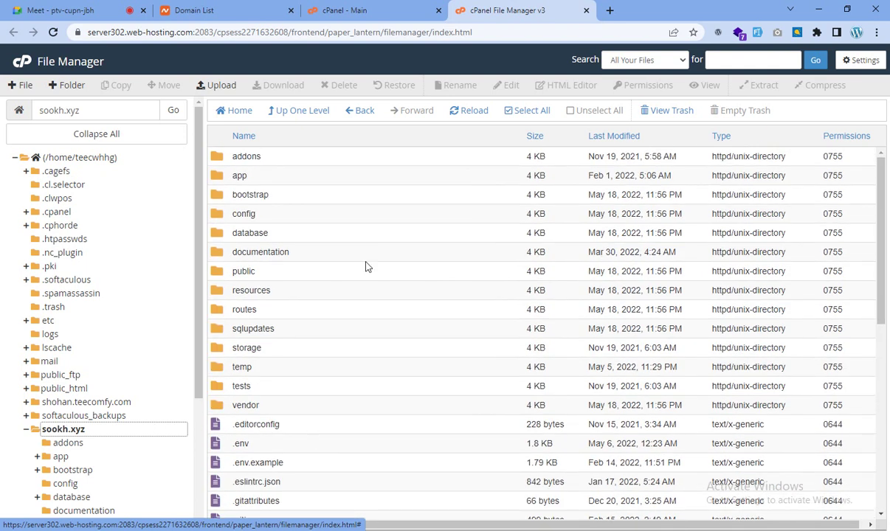
pyautogui.scroll(-5, 254, 411)
pyautogui.scroll(3, 254, 409)
pyautogui.scroll(1, 254, 409)
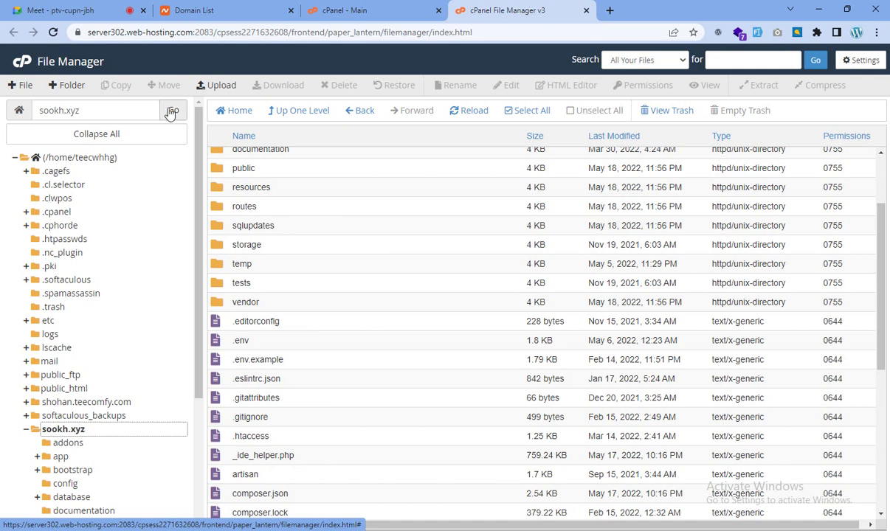
# - Create a new folder named khalid inside sookh.xyz and open it
pyautogui.click(70, 85)
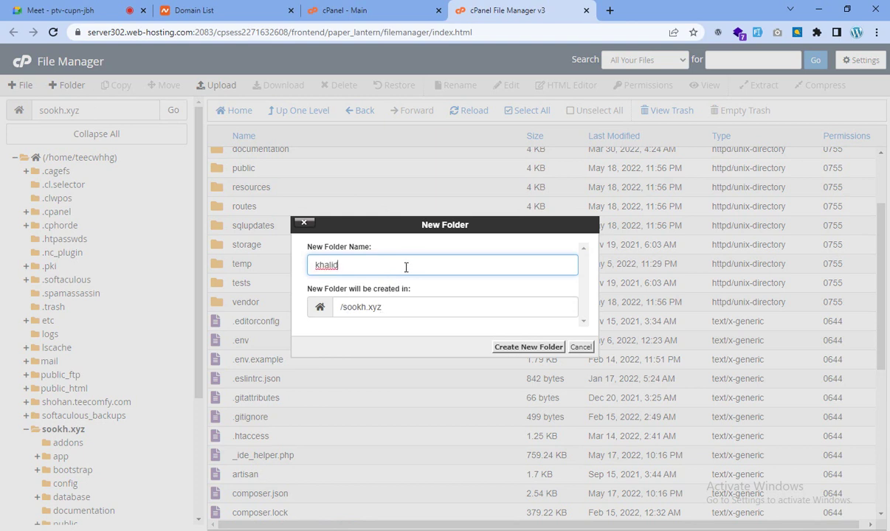
pyautogui.click(526, 347)
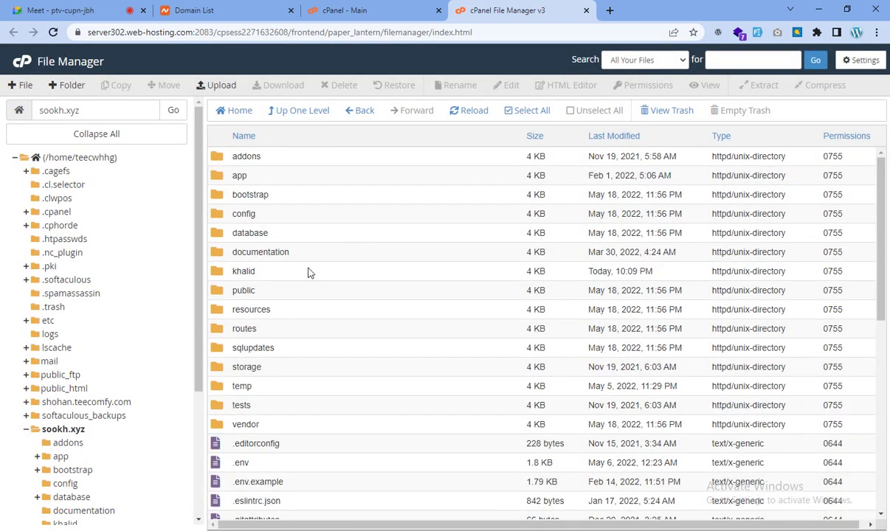
pyautogui.doubleClick(254, 269)
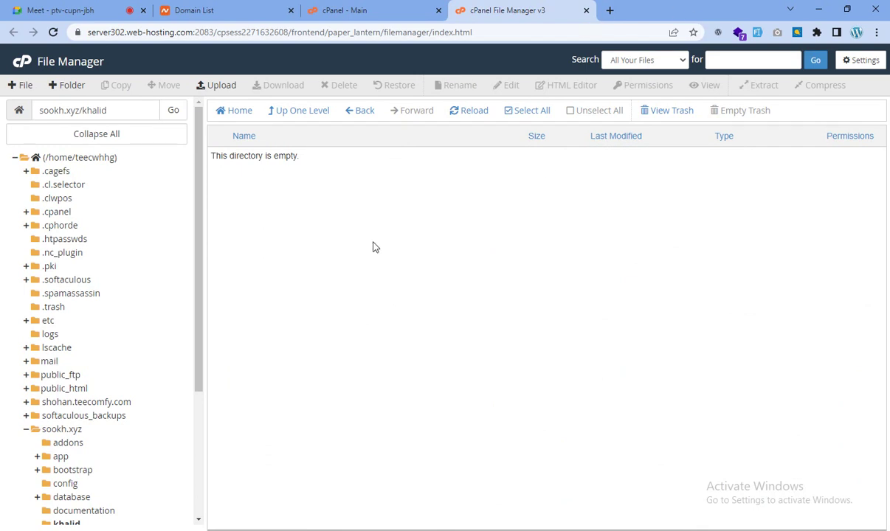
pyautogui.click(609, 12)
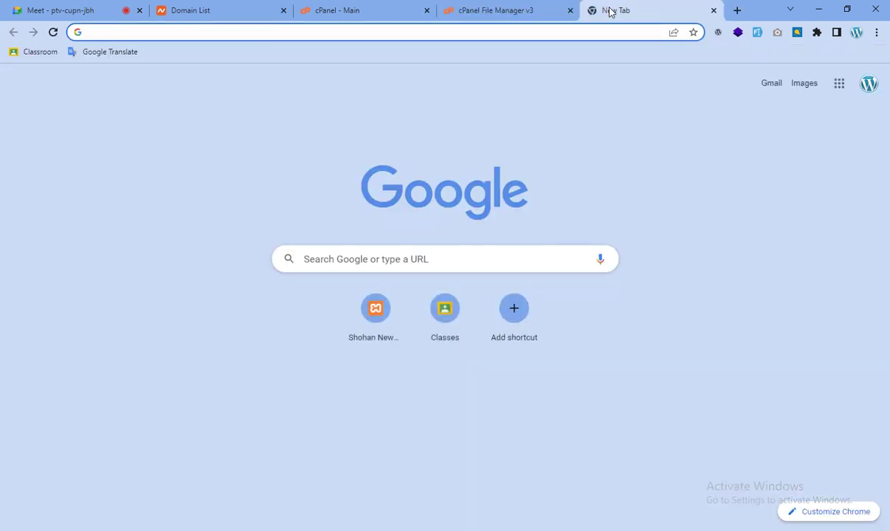
# - Load and reload sookh.xyz/khalid, seeing 403 Forbidden, then return to File Manager
pyautogui.write('sookh.x')
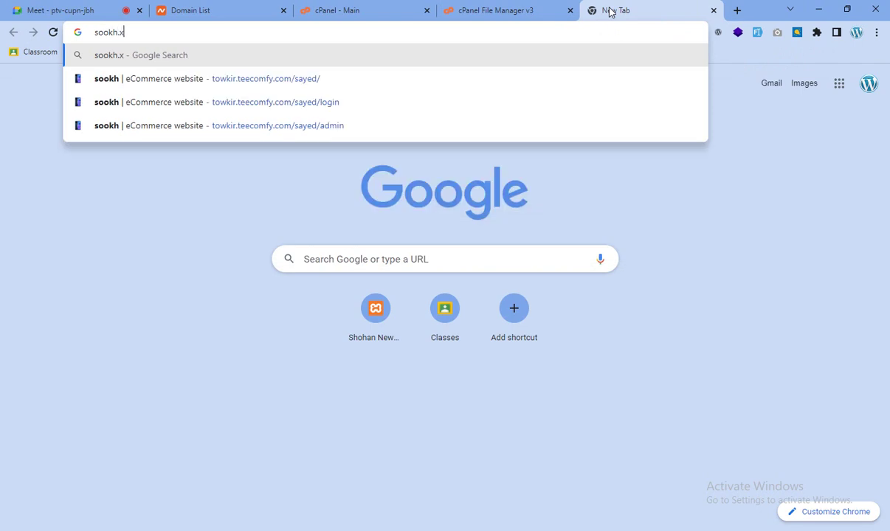
pyautogui.write('yz/khal')
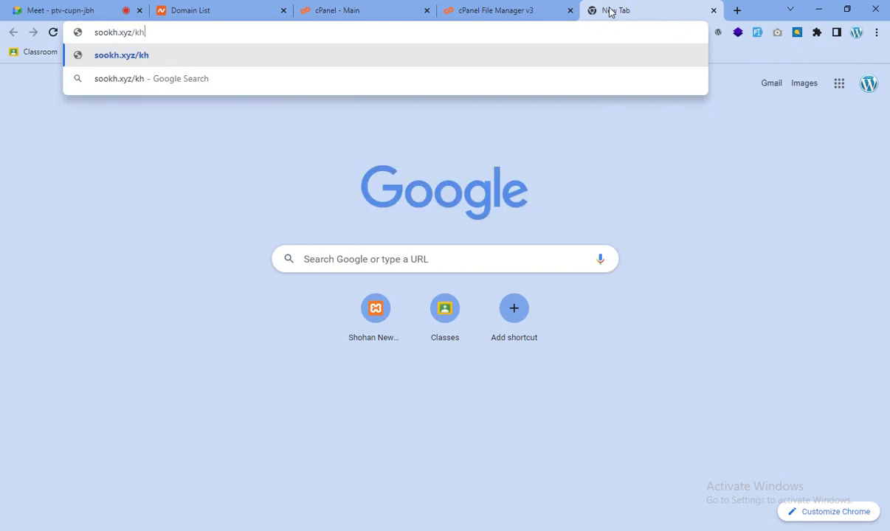
pyautogui.write('id')
pyautogui.press('Return')
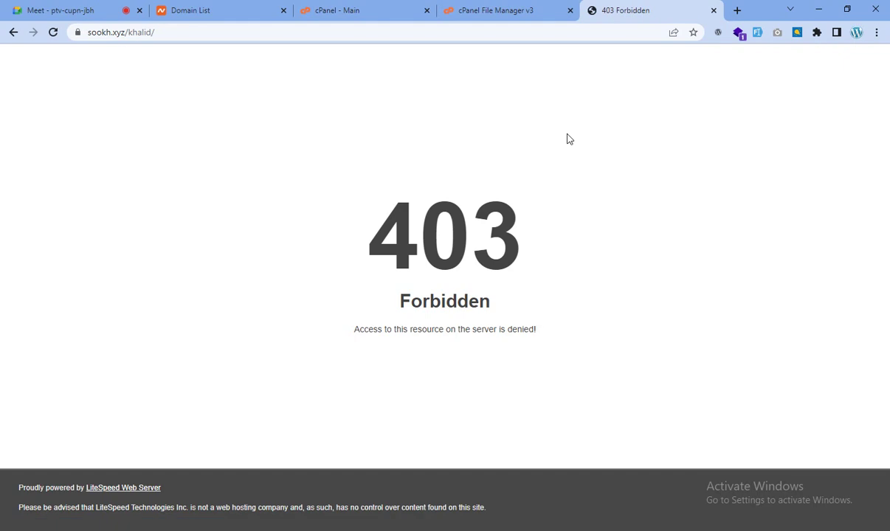
pyautogui.moveTo(128, 34); pyautogui.dragTo(222, 34)
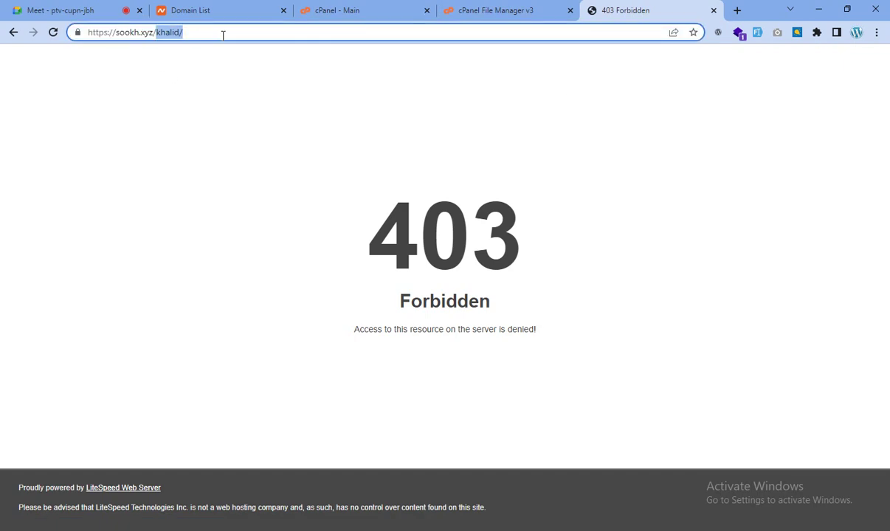
pyautogui.click(238, 33)
pyautogui.press('Return')
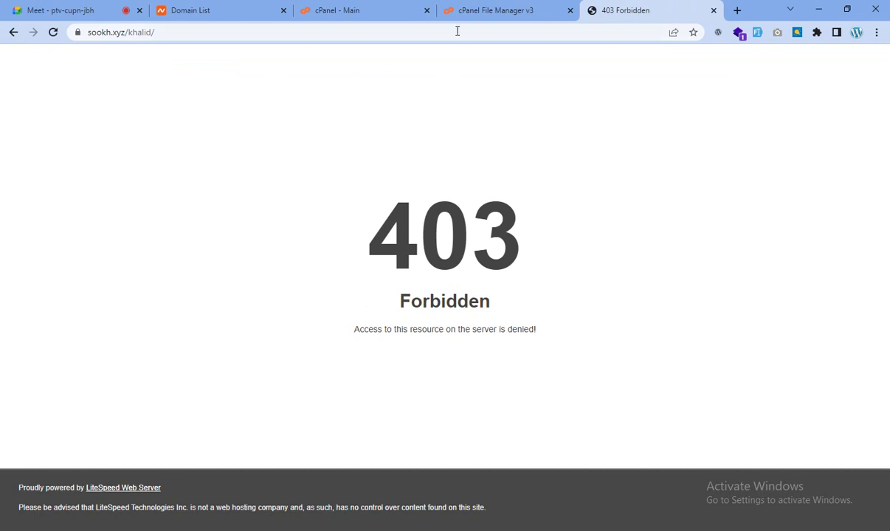
pyautogui.click(474, 11)
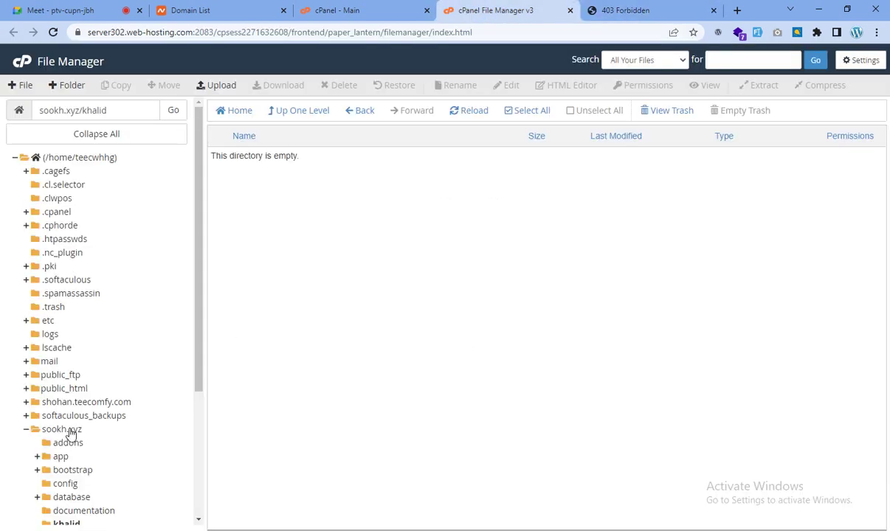
# - Show the empty khalid folder, then scroll cPanel's main page to the Software section
pyautogui.scroll(-3, 81, 439)
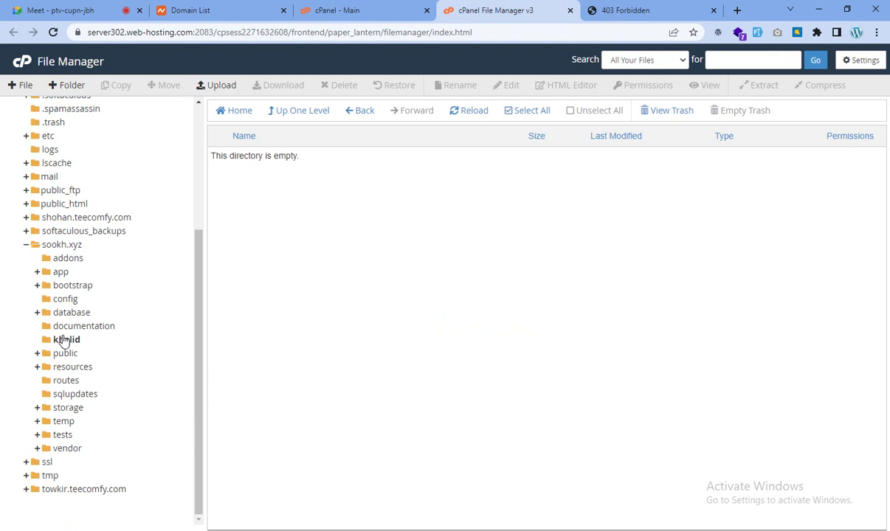
pyautogui.click(60, 340)
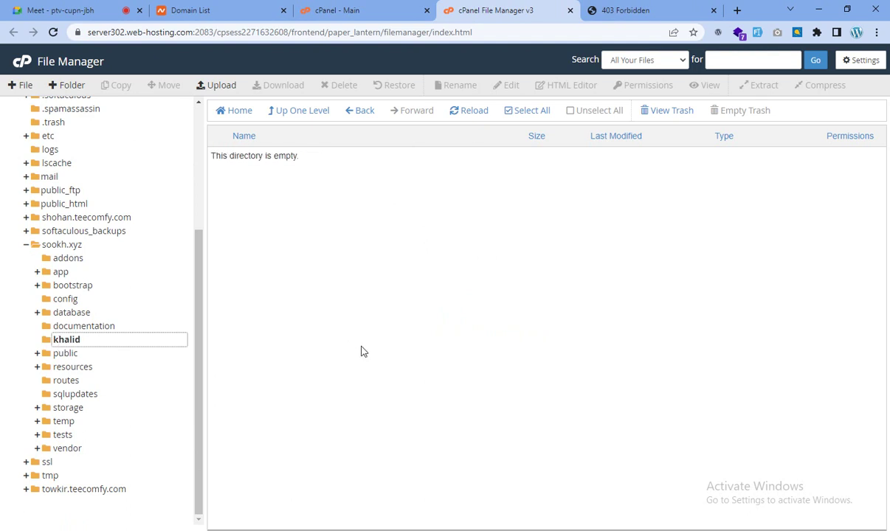
pyautogui.click(330, 6)
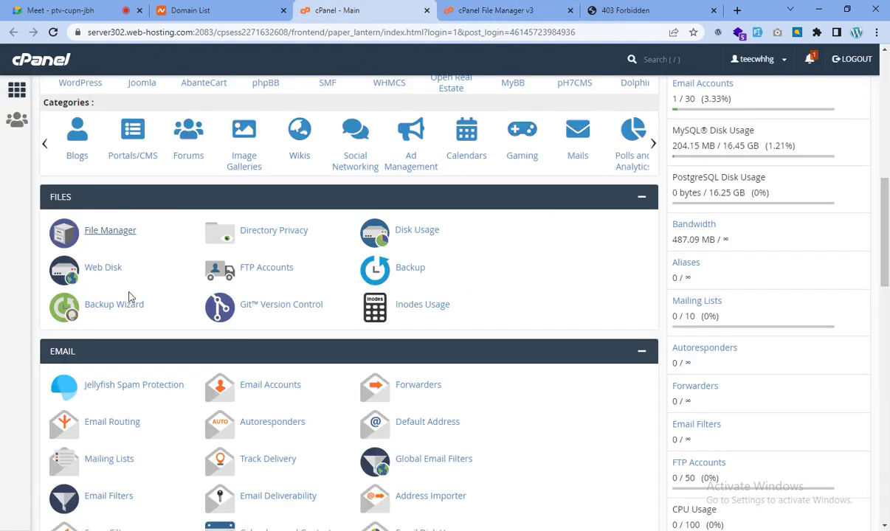
pyautogui.scroll(-10, 129, 299)
pyautogui.scroll(-4, 138, 404)
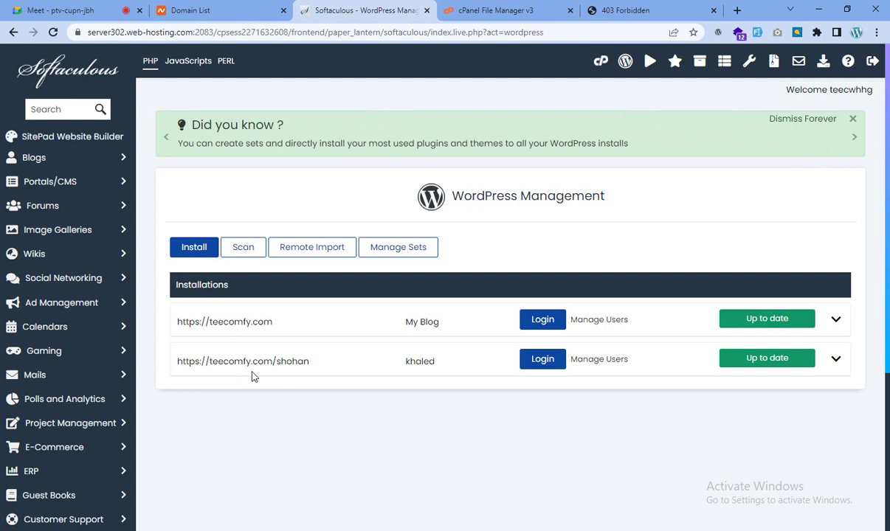
pyautogui.click(619, 8)
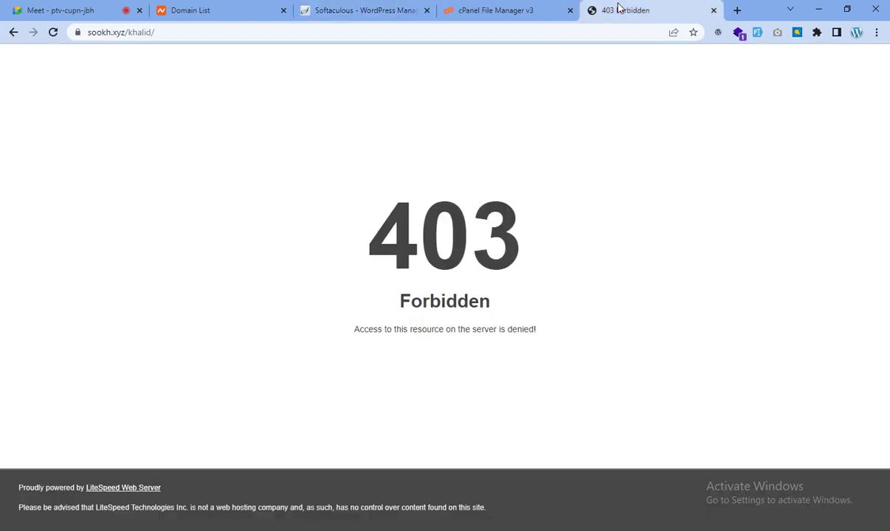
pyautogui.click(484, 9)
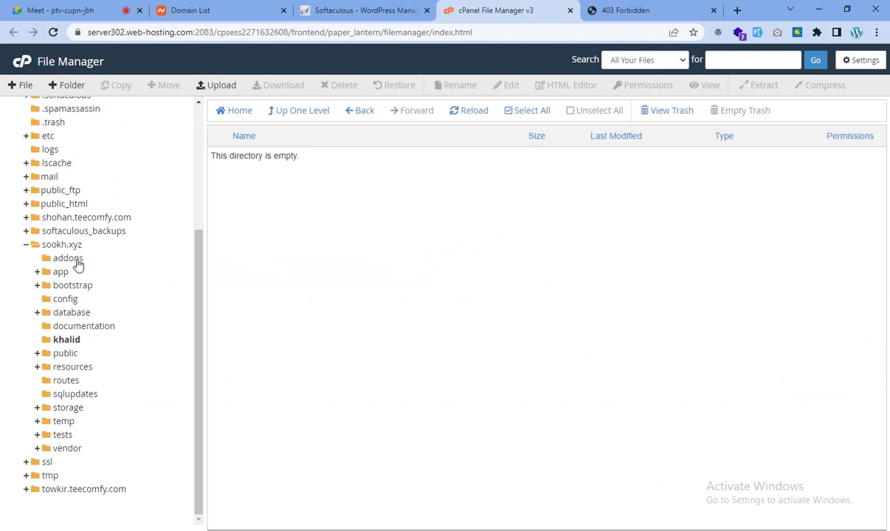
pyautogui.scroll(3, 115, 340)
pyautogui.scroll(-3, 115, 340)
pyautogui.scroll(3, 126, 363)
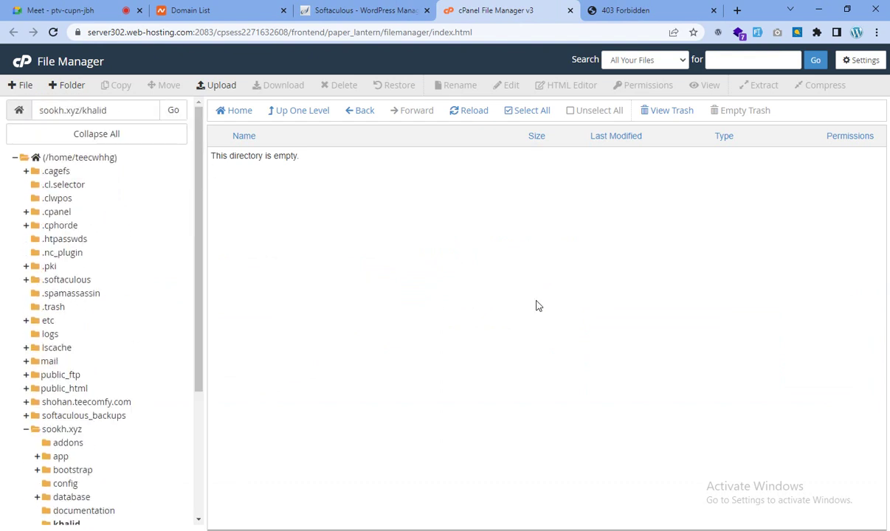
pyautogui.scroll(-3, 81, 329)
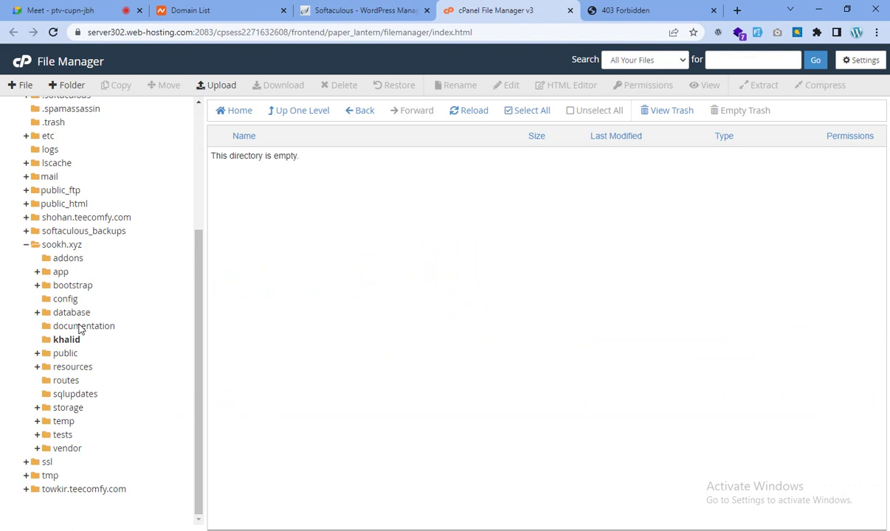
pyautogui.scroll(3, 131, 289)
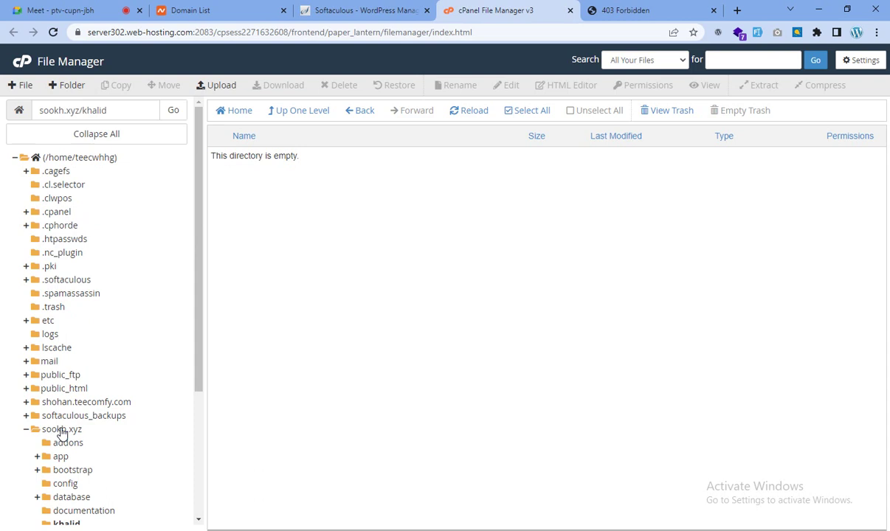
pyautogui.scroll(-3, 61, 434)
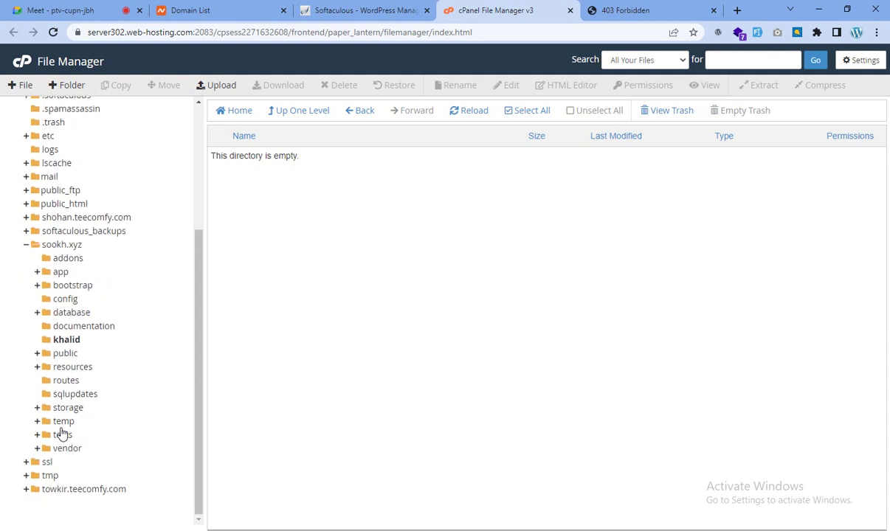
pyautogui.click(376, 9)
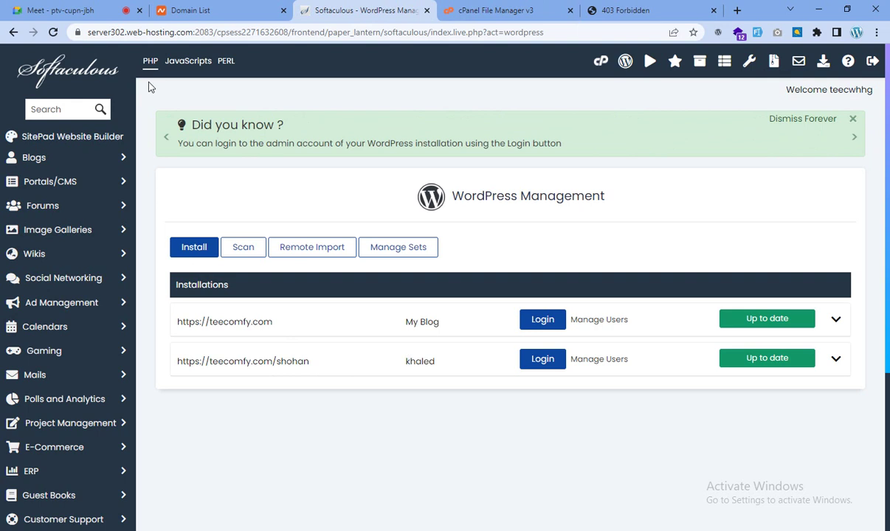
# - Start a new WordPress install and recheck the sookh.xyz/khalid page
pyautogui.click(196, 250)
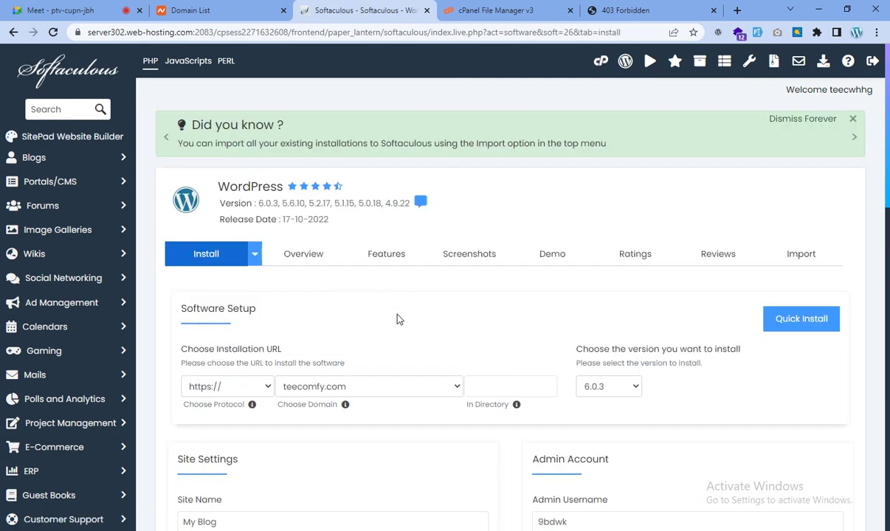
pyautogui.scroll(-4, 397, 318)
pyautogui.click(425, 208)
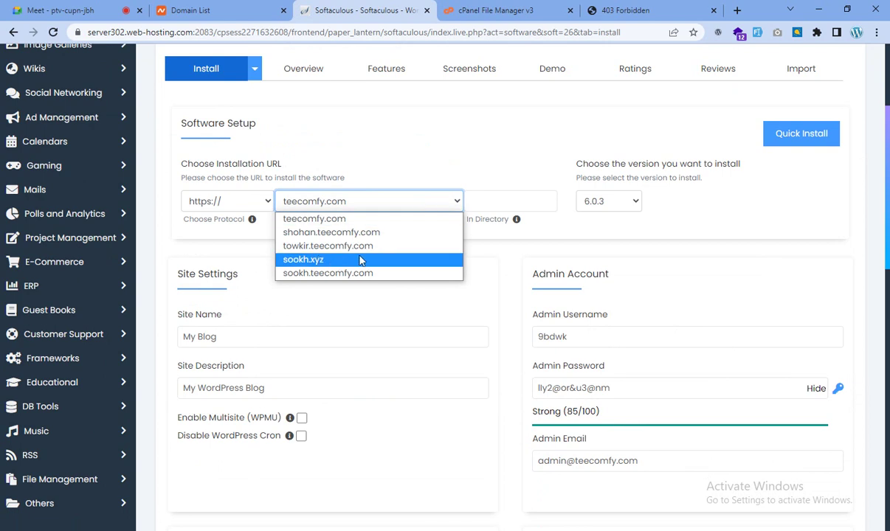
pyautogui.click(624, 10)
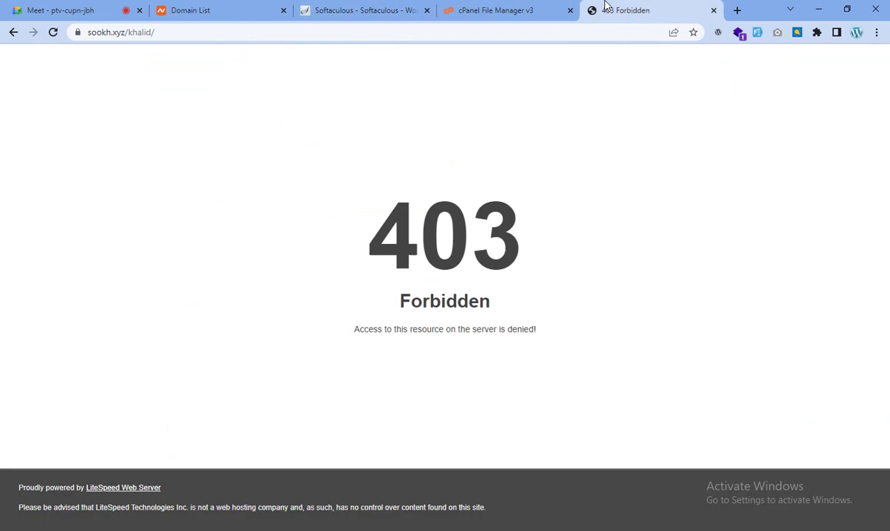
pyautogui.click(52, 33)
pyautogui.click(471, 7)
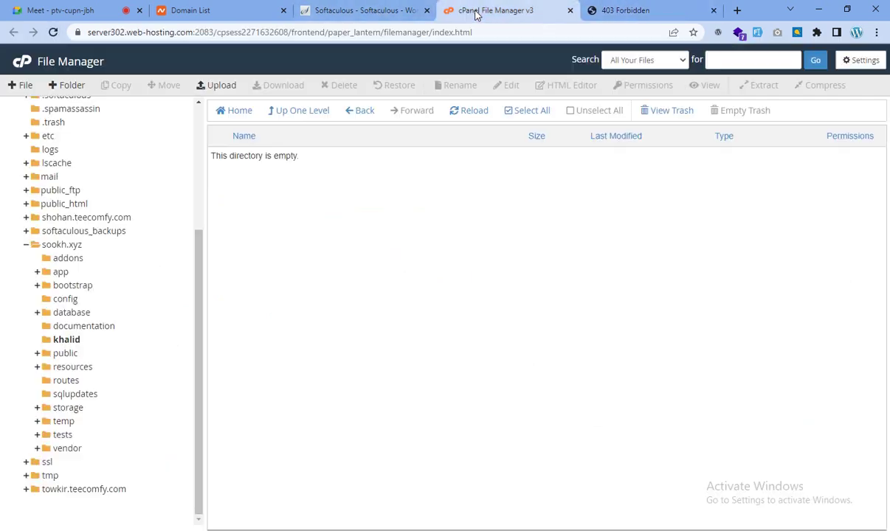
pyautogui.click(328, 8)
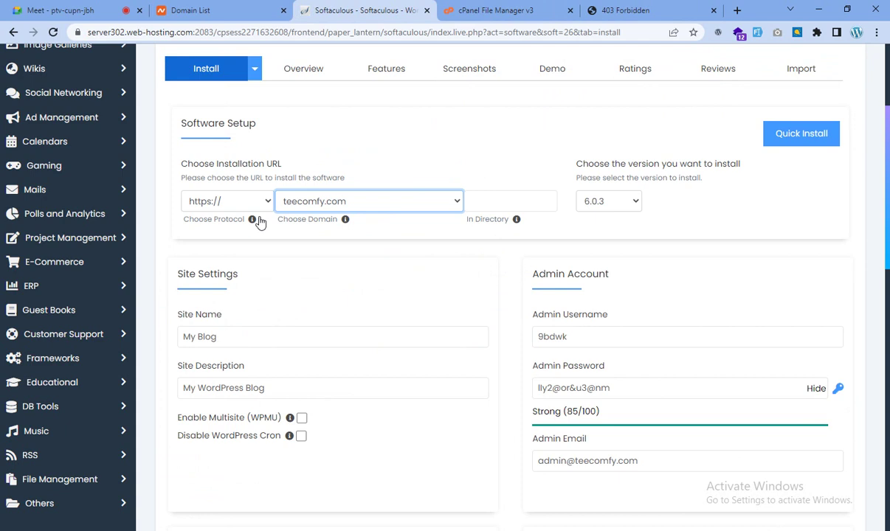
# - Target the sookh.xyz domain with install directory kholid
pyautogui.click(330, 204)
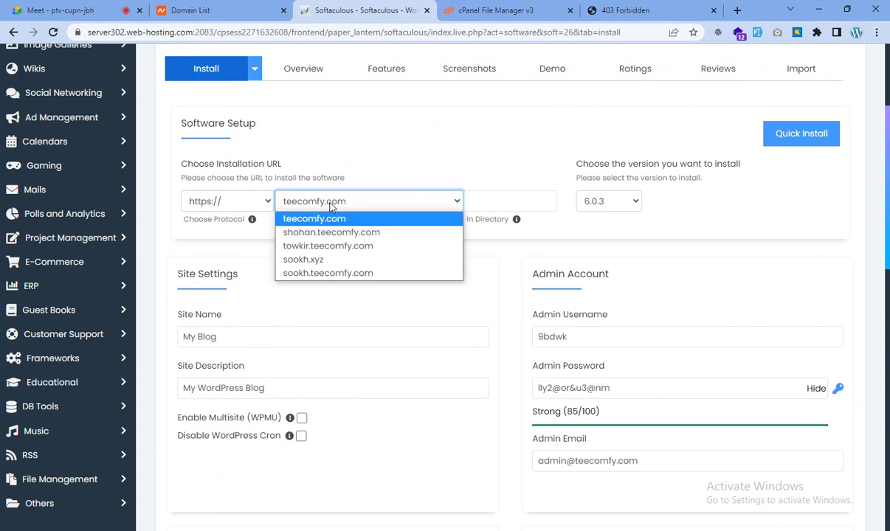
pyautogui.click(306, 260)
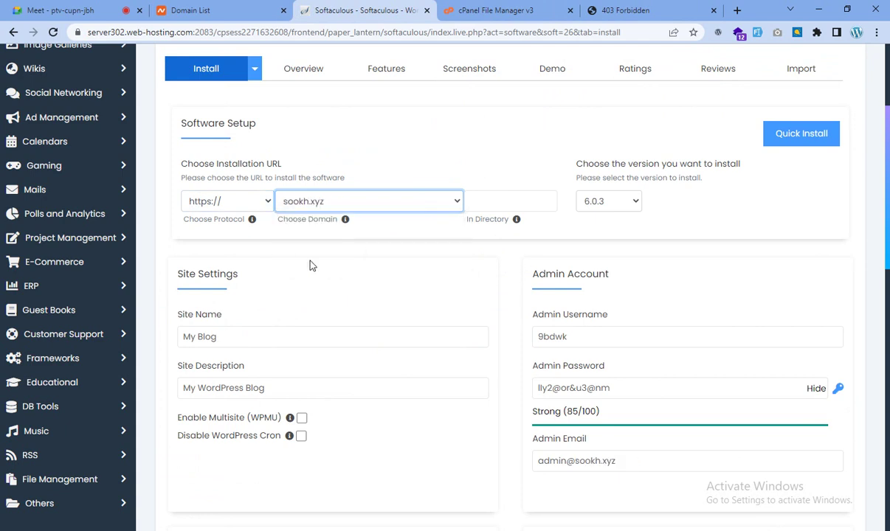
pyautogui.click(483, 200)
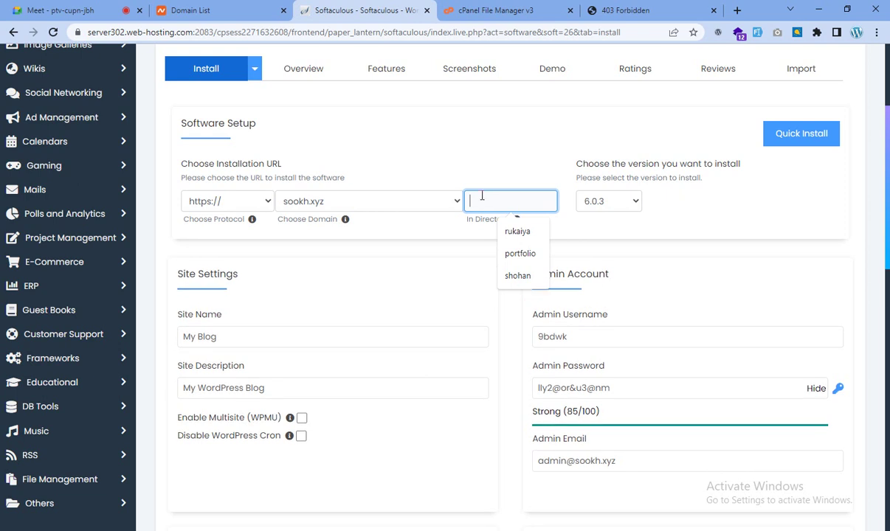
pyautogui.write('k')
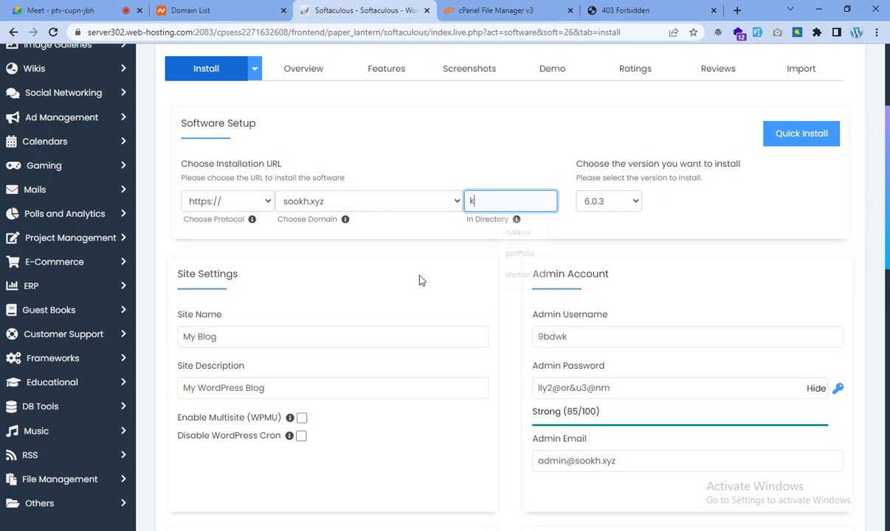
pyautogui.write('holid')
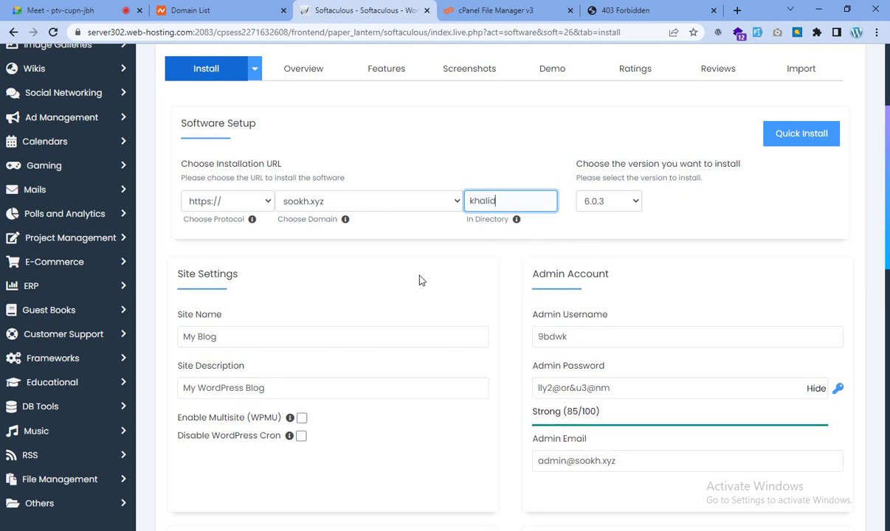
# - Change the admin username and submit the WordPress installation
pyautogui.click(556, 391)
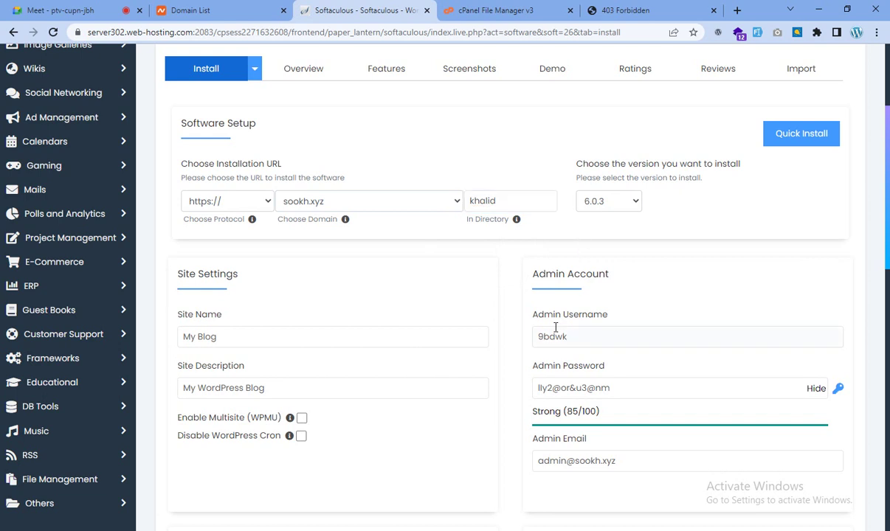
pyautogui.tripleClick(556, 391)
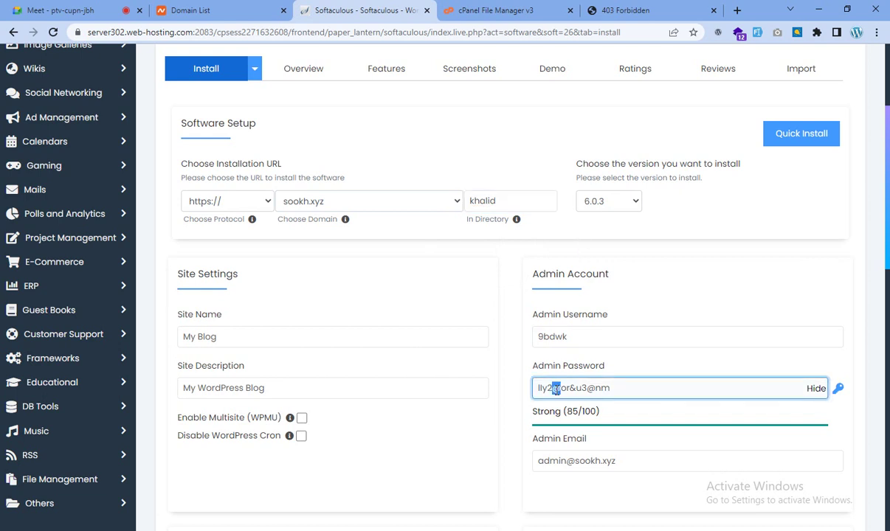
pyautogui.doubleClick(555, 337)
pyautogui.write('admin')
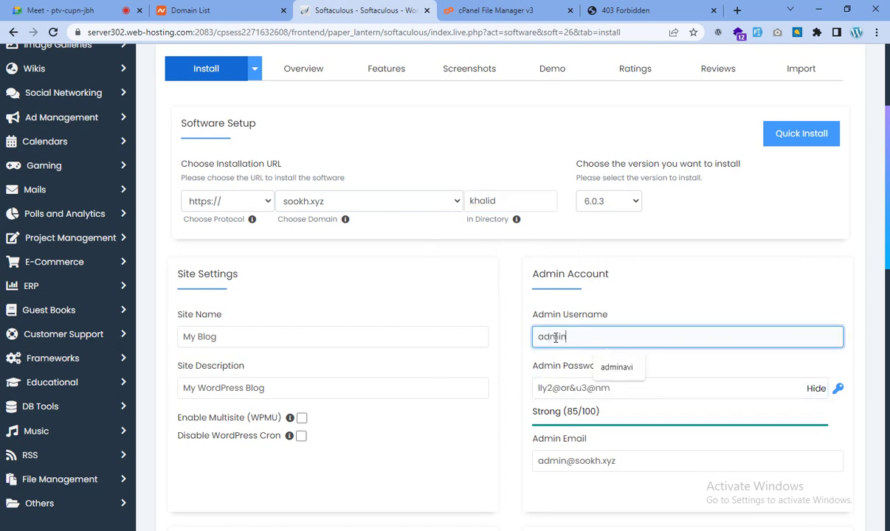
pyautogui.tripleClick(562, 388)
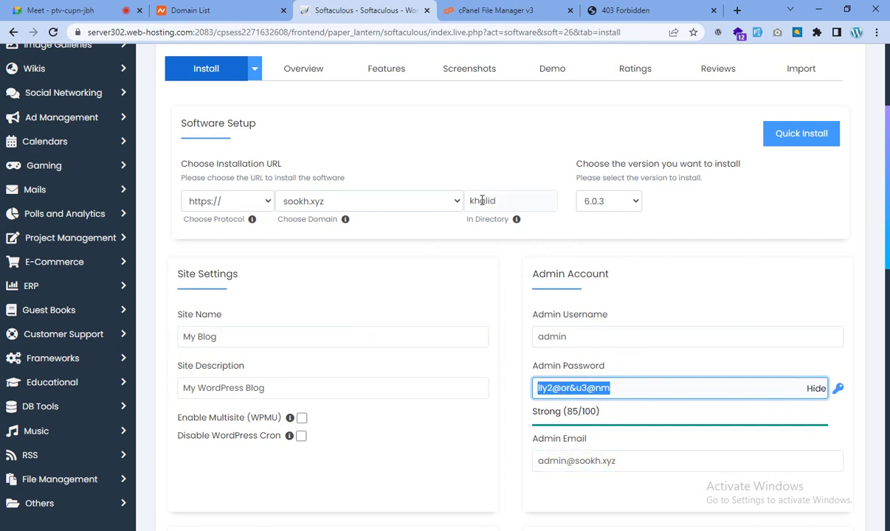
pyautogui.scroll(-10, 488, 298)
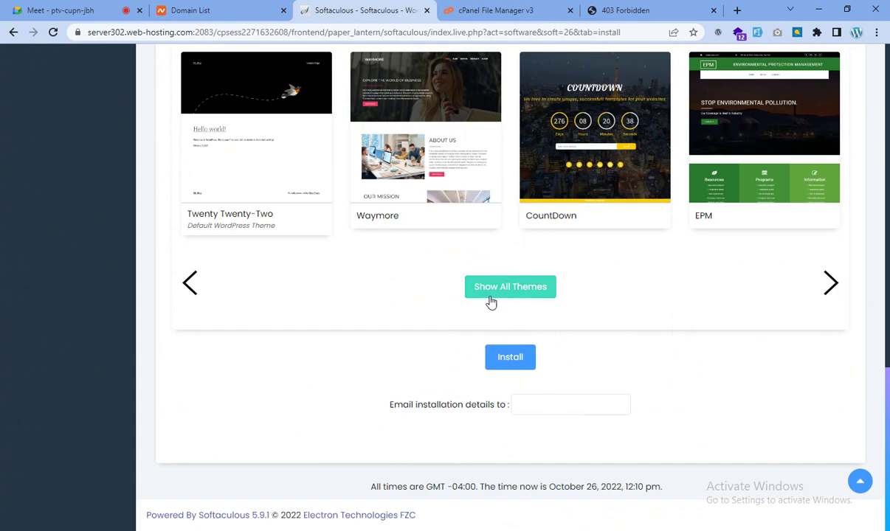
pyautogui.click(497, 364)
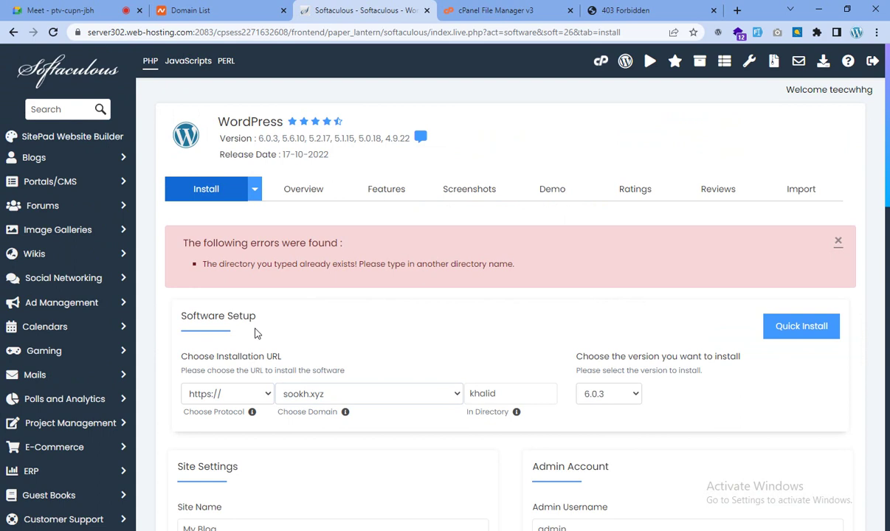
# - Read the 'directory already exists' error and return to the File Manager tab
pyautogui.scroll(-3, 310, 369)
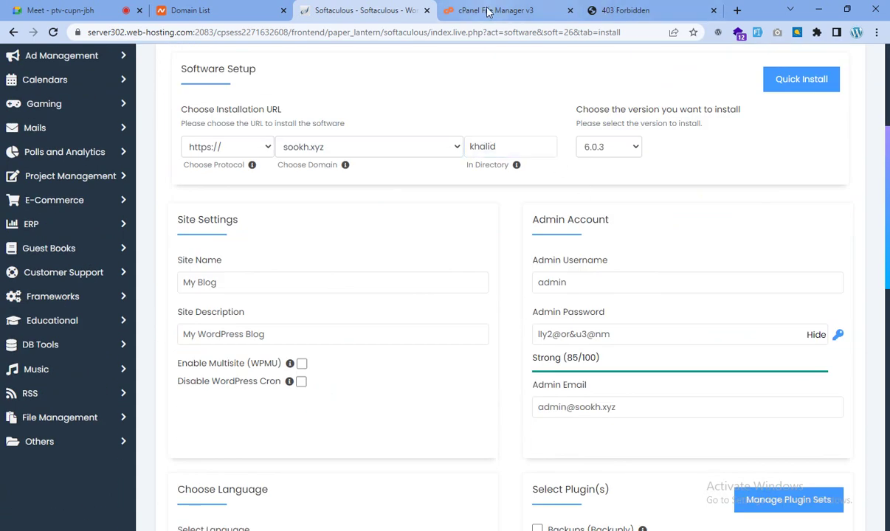
pyautogui.click(442, 11)
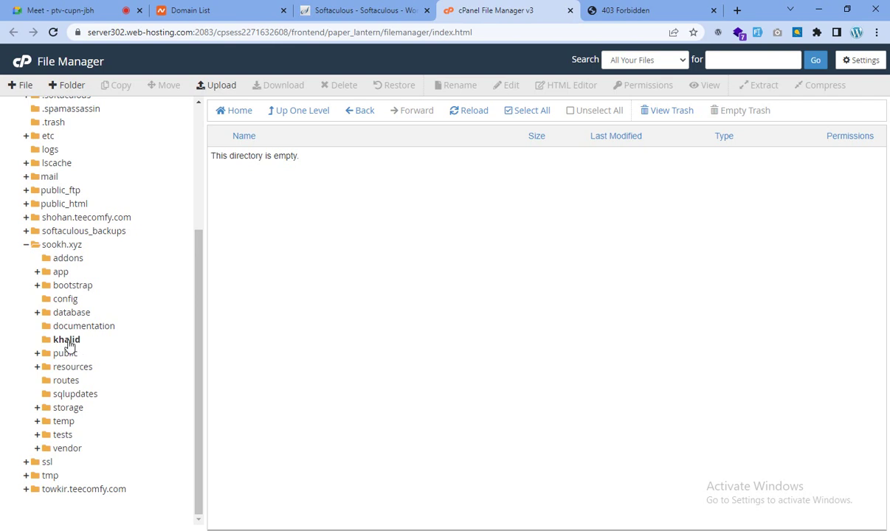
# - Permanently delete the conflicting folder inside sookh.xyz, skipping the trash, then go back to Softaculous
pyautogui.click(55, 244)
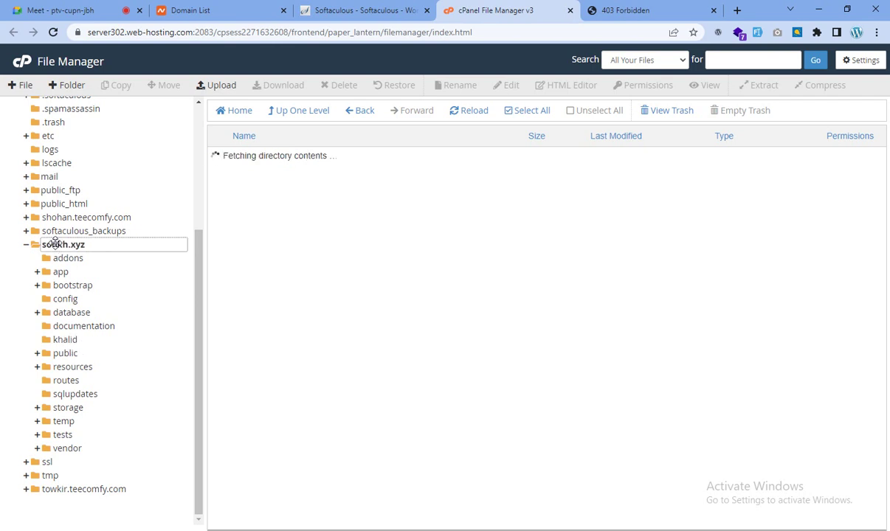
pyautogui.click(276, 271)
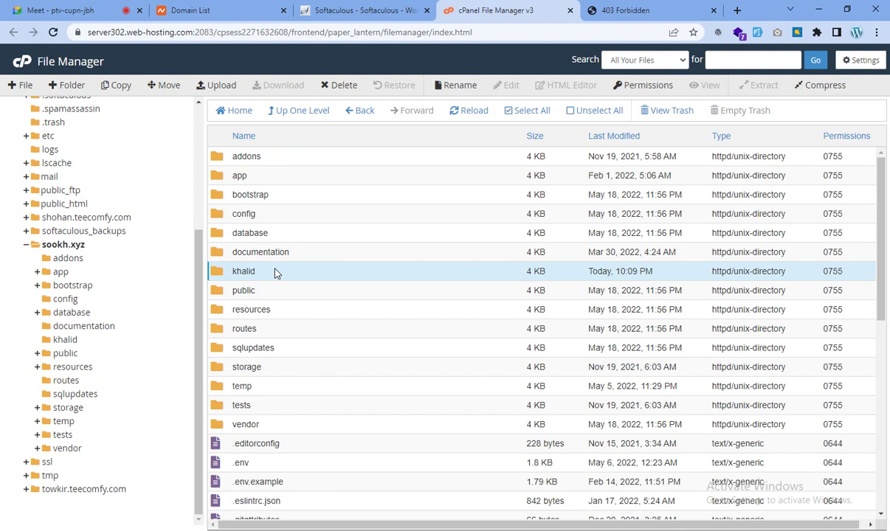
pyautogui.rightClick(275, 273)
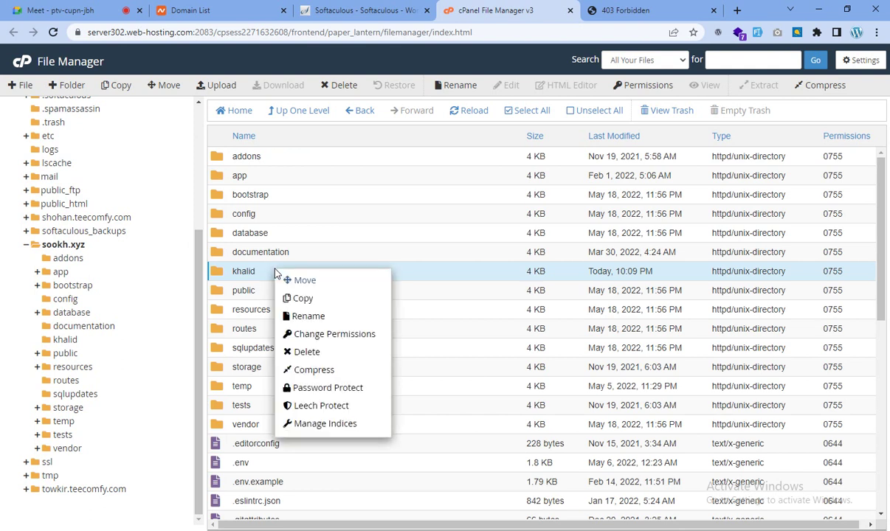
pyautogui.click(305, 352)
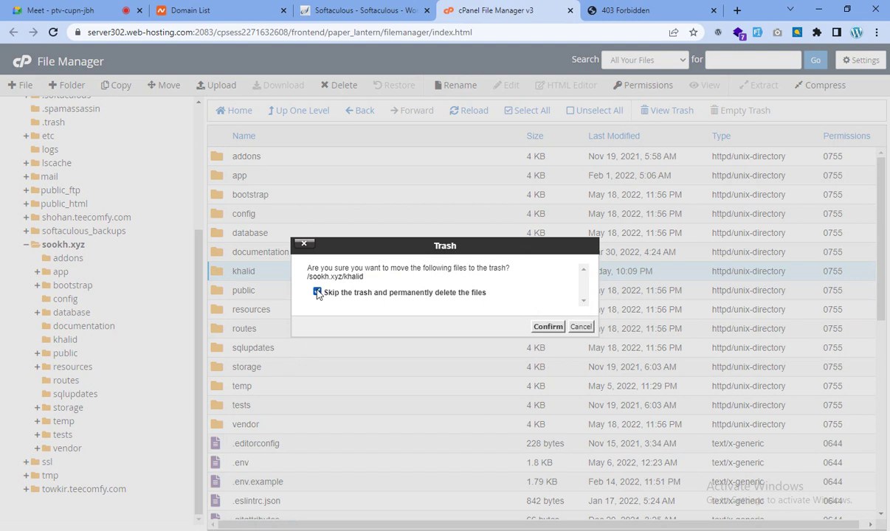
pyautogui.click(546, 327)
pyautogui.click(353, 9)
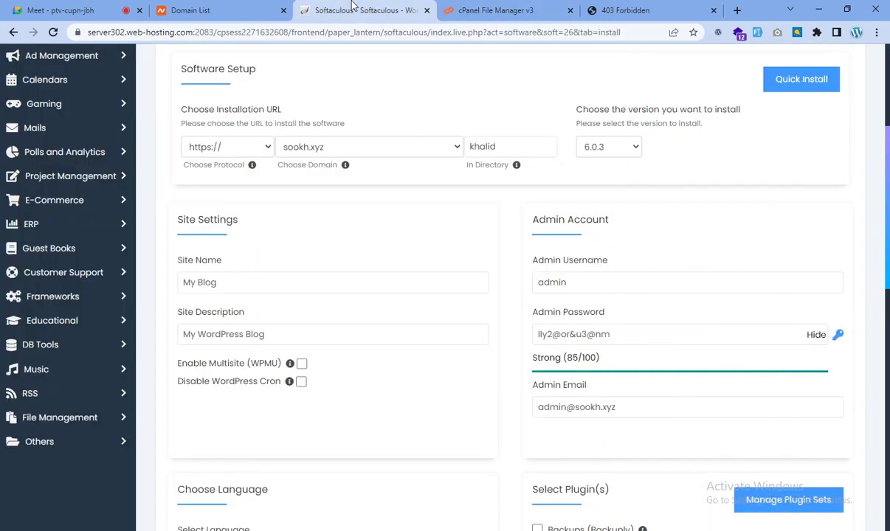
# - Keep the khalid directory and existing admin password, and run the WordPress install again
pyautogui.click(512, 146)
pyautogui.click(569, 334)
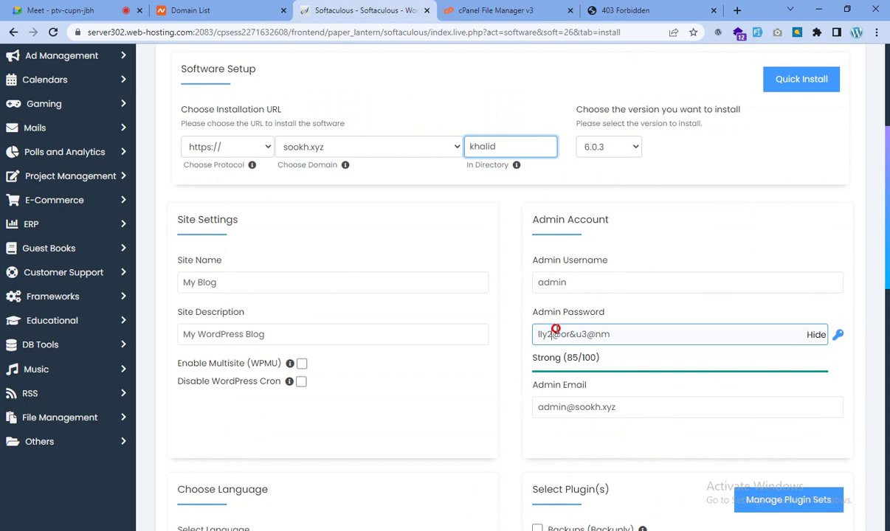
pyautogui.tripleClick(557, 332)
pyautogui.hotkey('ctrl', 'c')
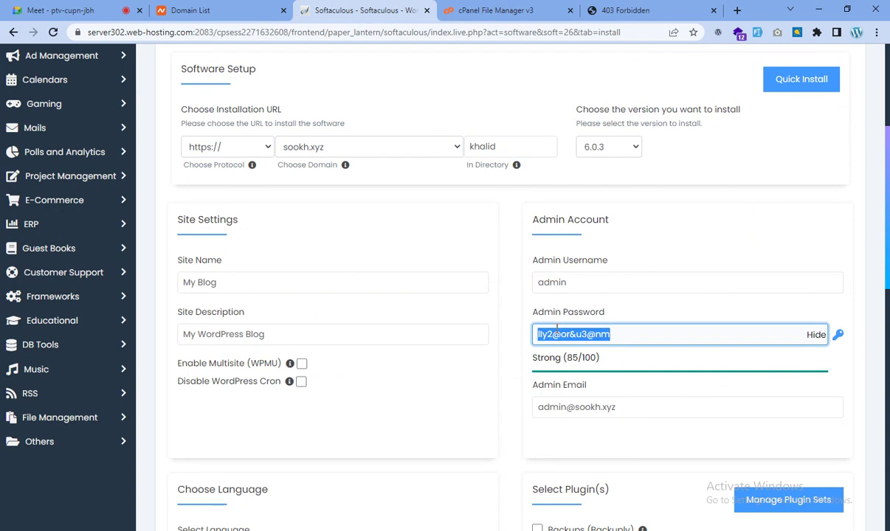
pyautogui.click(493, 329)
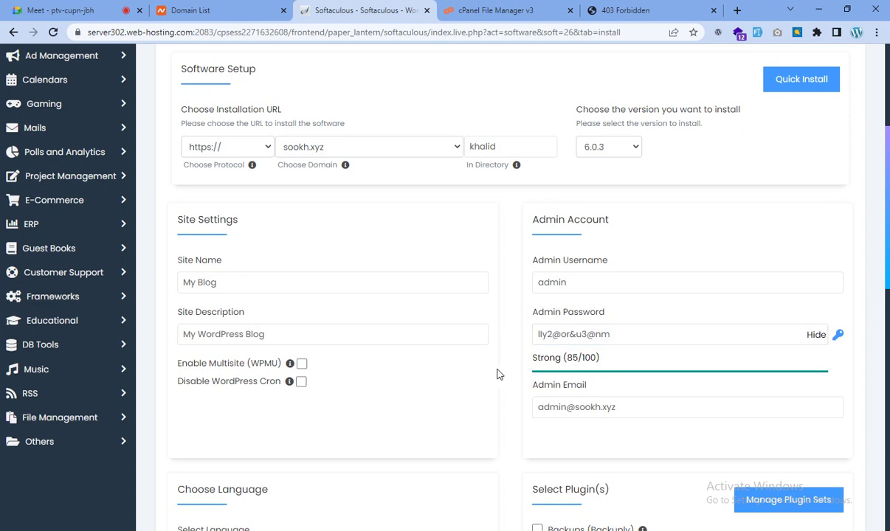
pyautogui.scroll(-9, 499, 372)
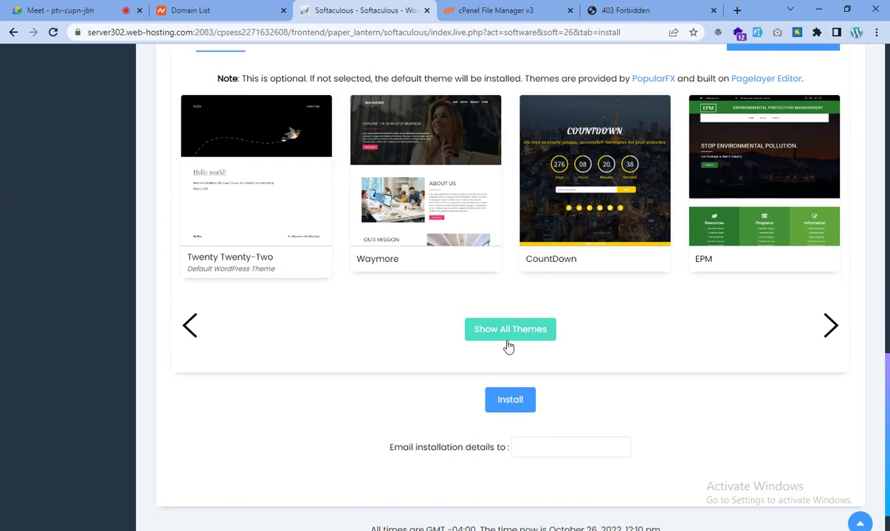
pyautogui.click(508, 399)
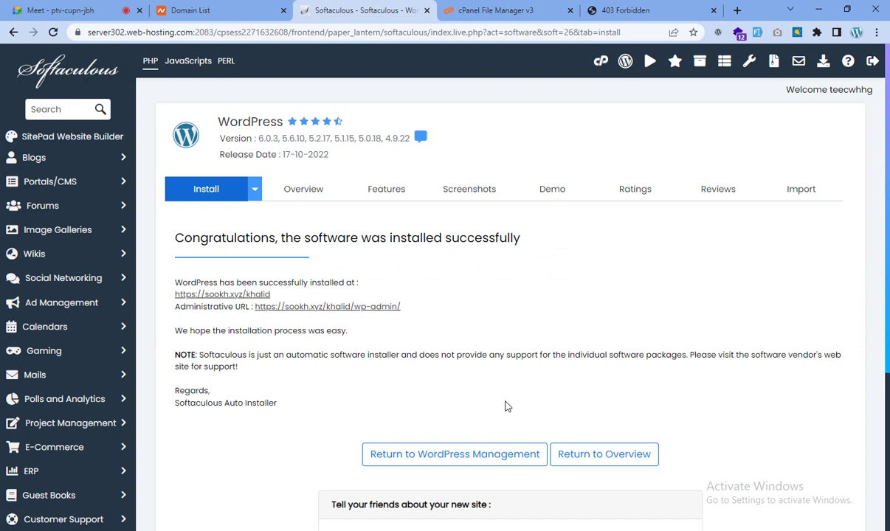
# - Open the new My Blog site and its admin dashboard, and move the file manager tab beside Domain List
pyautogui.click(224, 295)
pyautogui.click(428, 9)
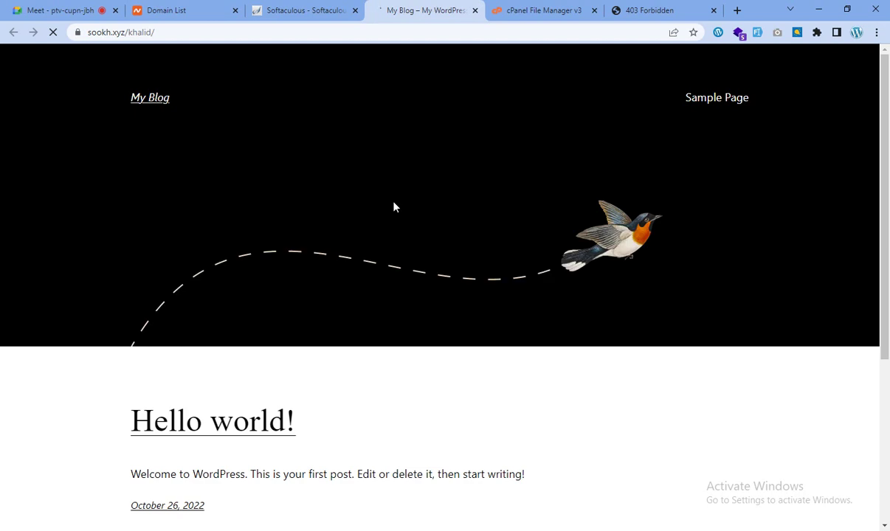
pyautogui.click(295, 9)
pyautogui.click(302, 308)
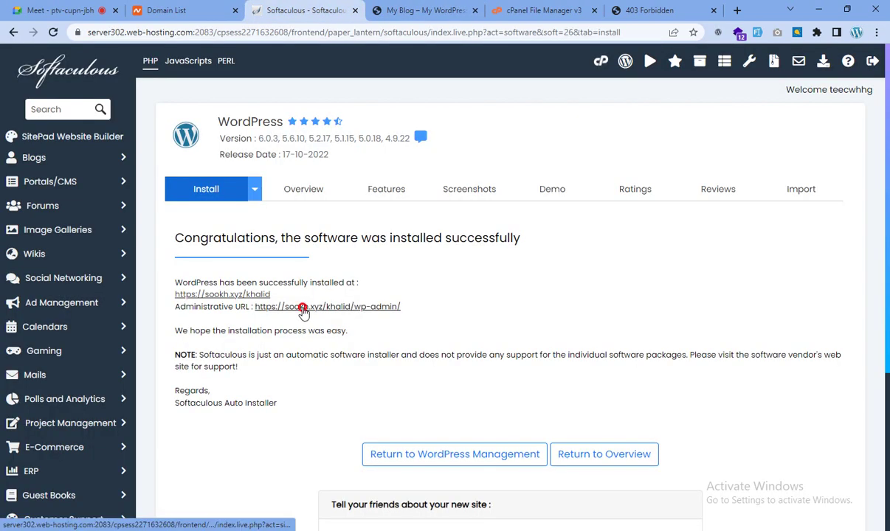
pyautogui.click(452, 9)
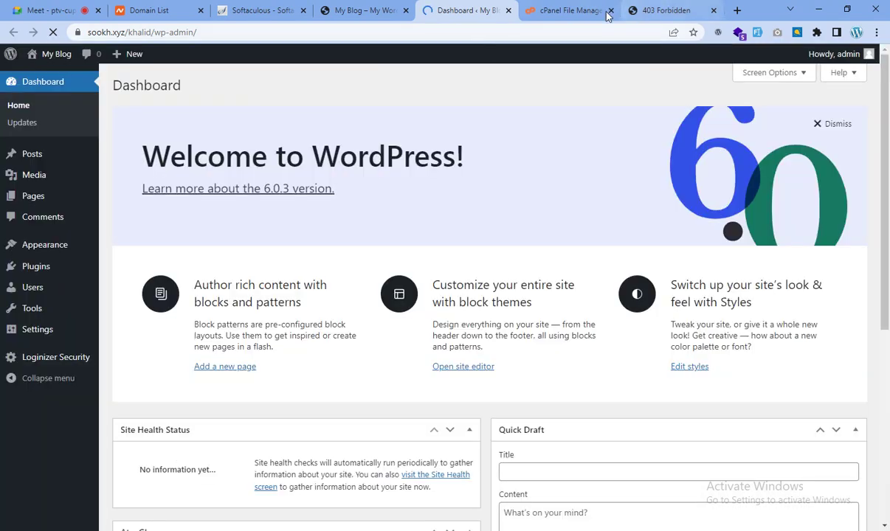
pyautogui.click(555, 12)
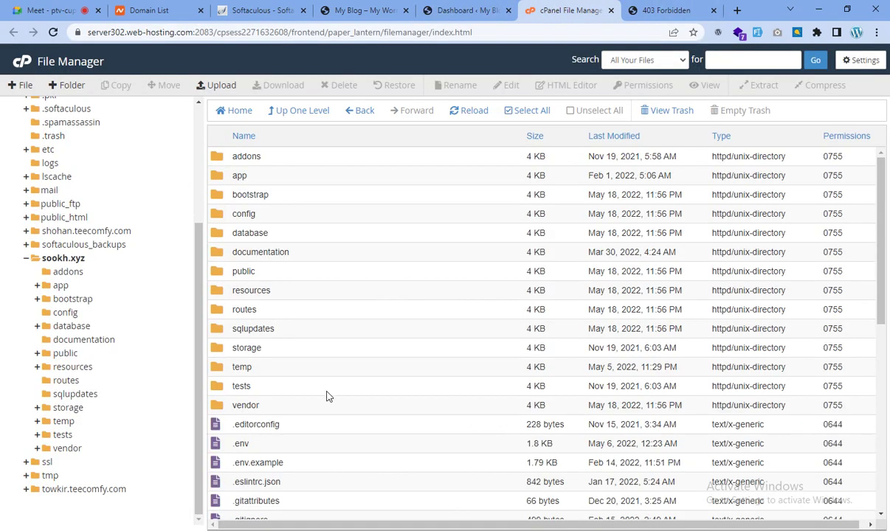
pyautogui.moveTo(569, 15); pyautogui.dragTo(269, 9)
pyautogui.click(367, 11)
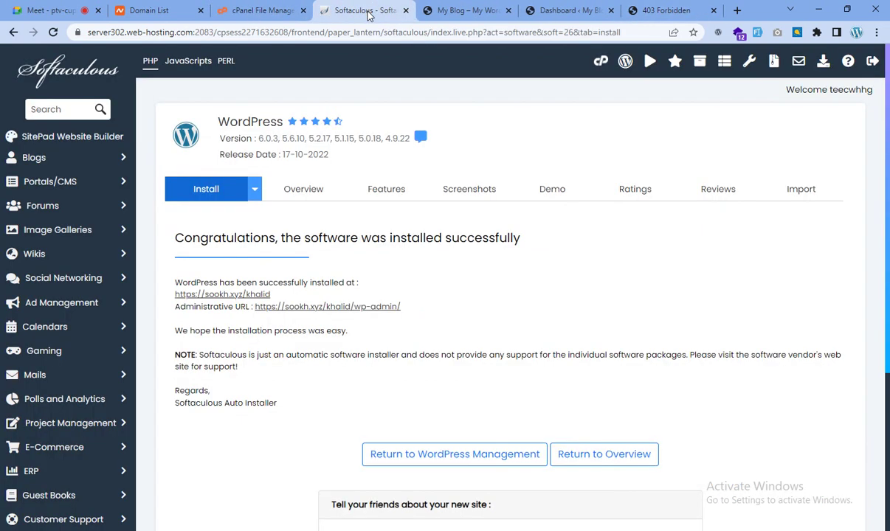
pyautogui.click(432, 11)
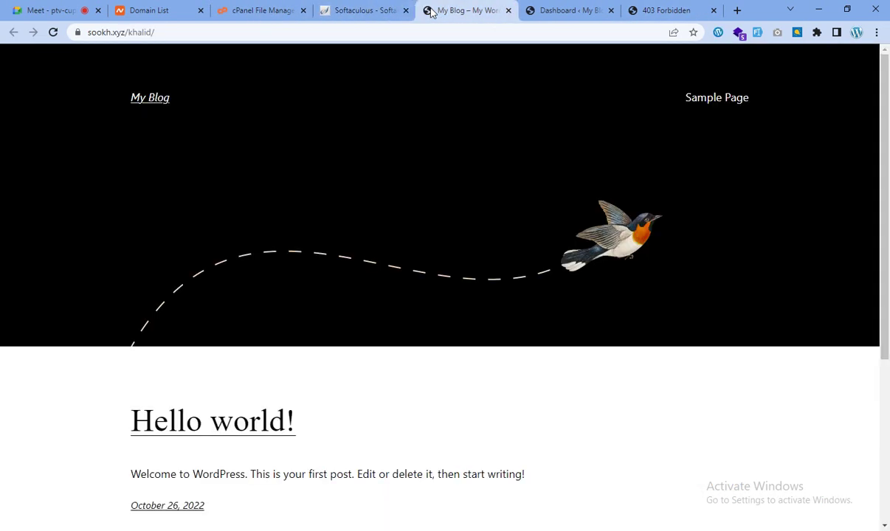
# - Paste the site's login password into the Meet chat and send it to everyone
pyautogui.click(44, 11)
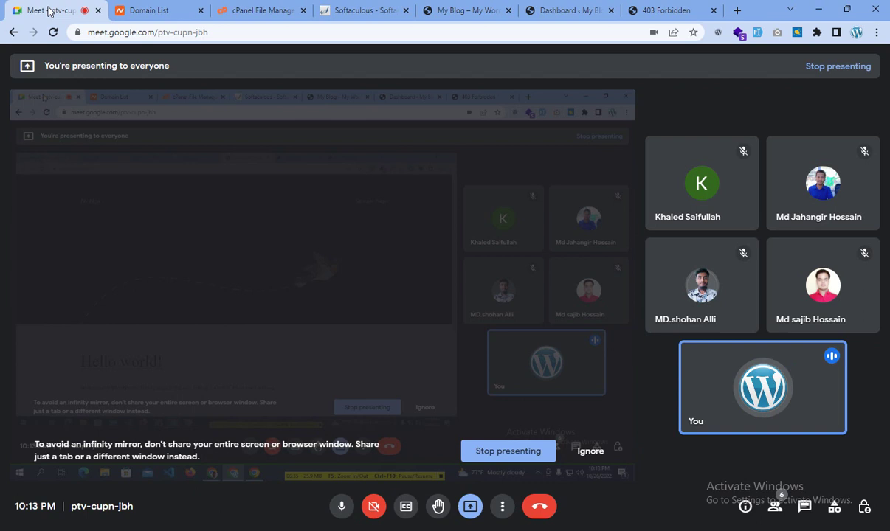
pyautogui.click(804, 508)
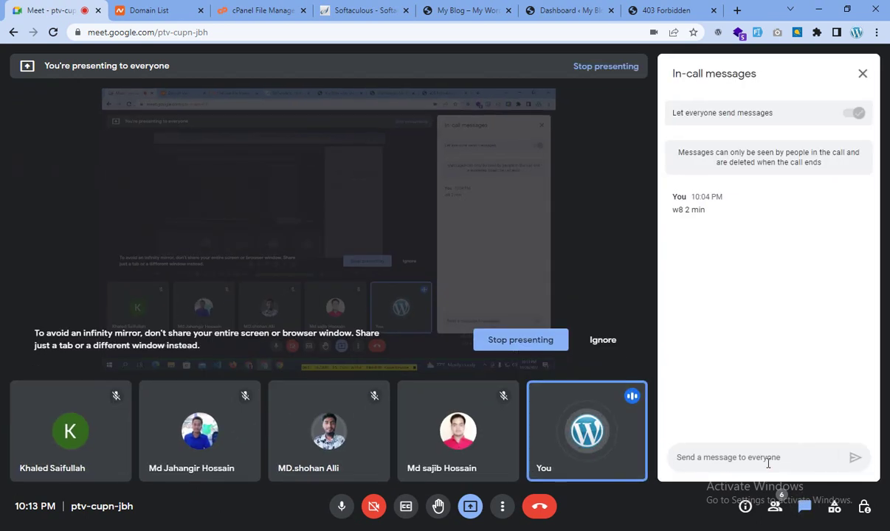
pyautogui.hotkey('ctrl', 'v')
pyautogui.press('Return')
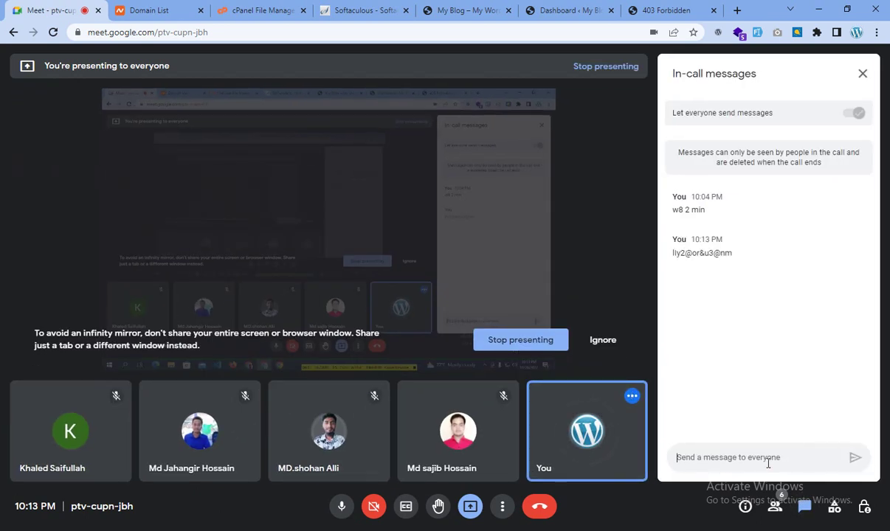
pyautogui.click(863, 74)
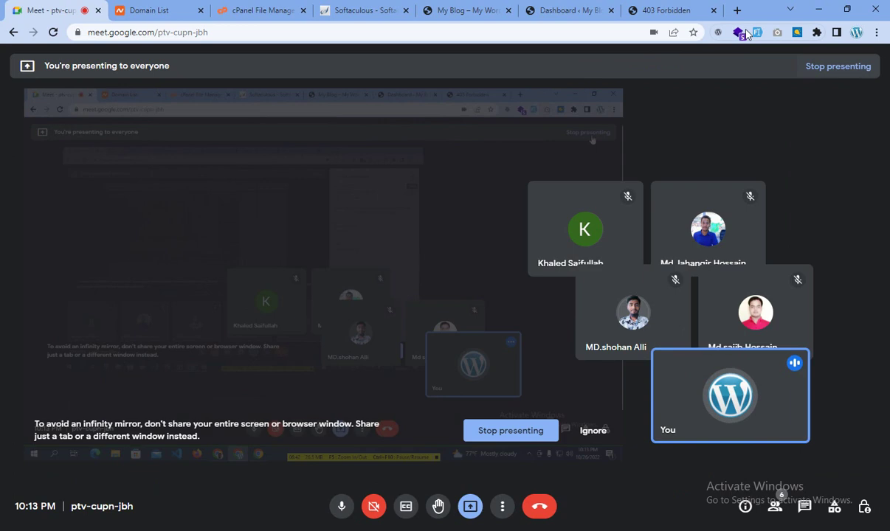
pyautogui.click(680, 9)
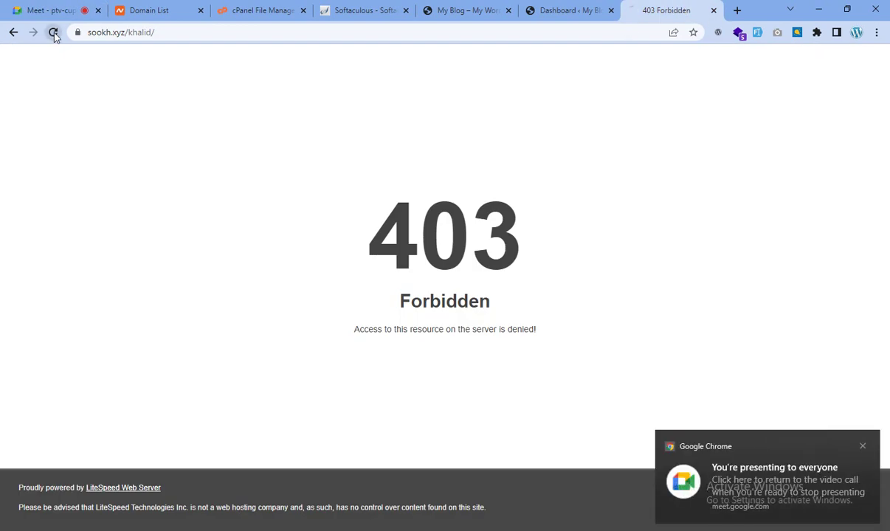
# - Reload the 403 tab, close the extra My Blog tabs, and dismiss the Dashboard welcome panel
pyautogui.click(53, 33)
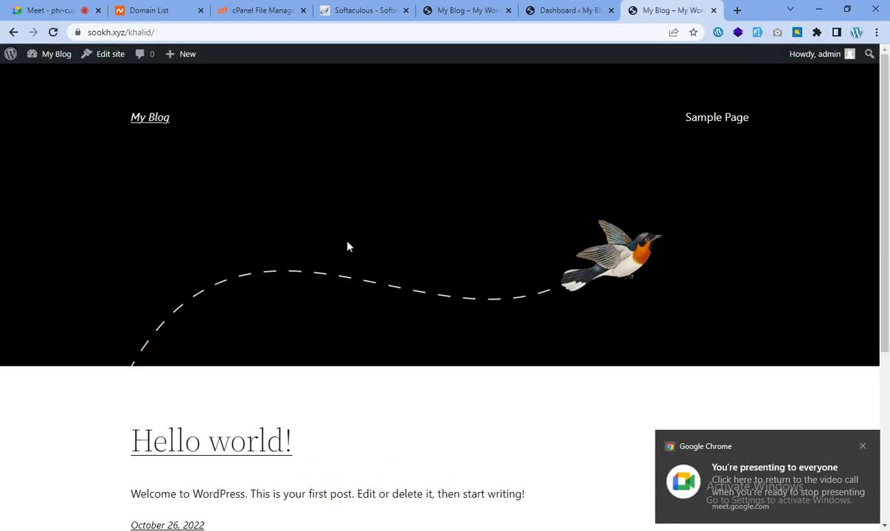
pyautogui.click(713, 10)
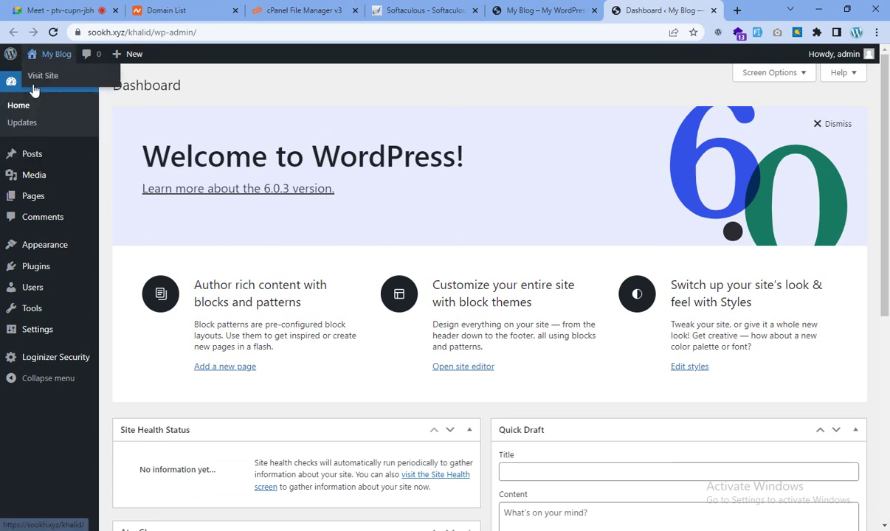
pyautogui.middleClick(41, 76)
pyautogui.click(478, 10)
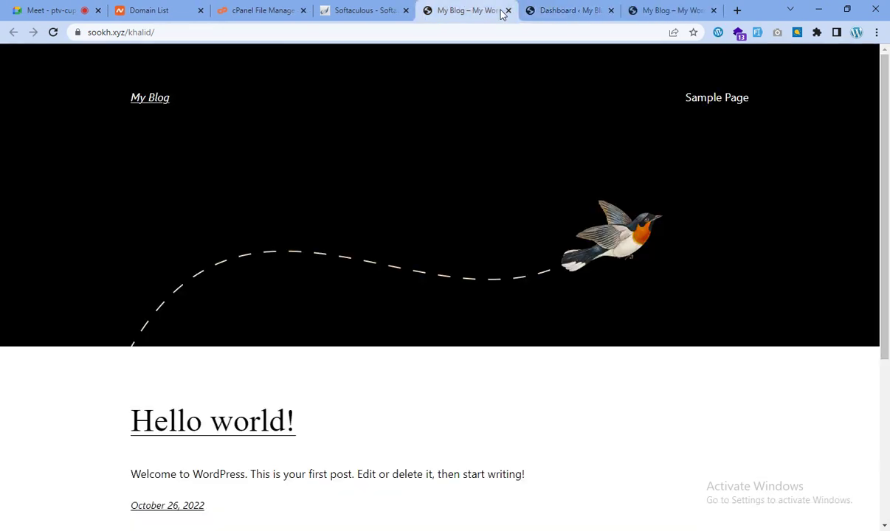
pyautogui.click(508, 11)
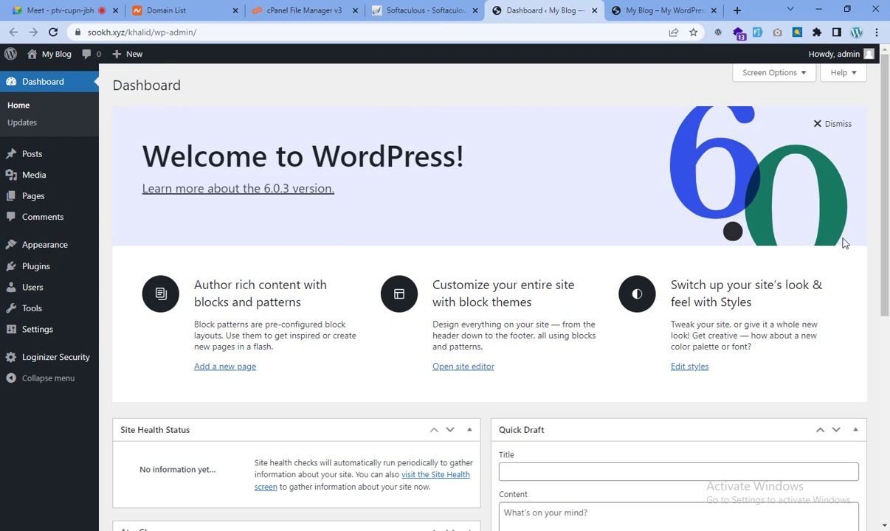
pyautogui.click(820, 123)
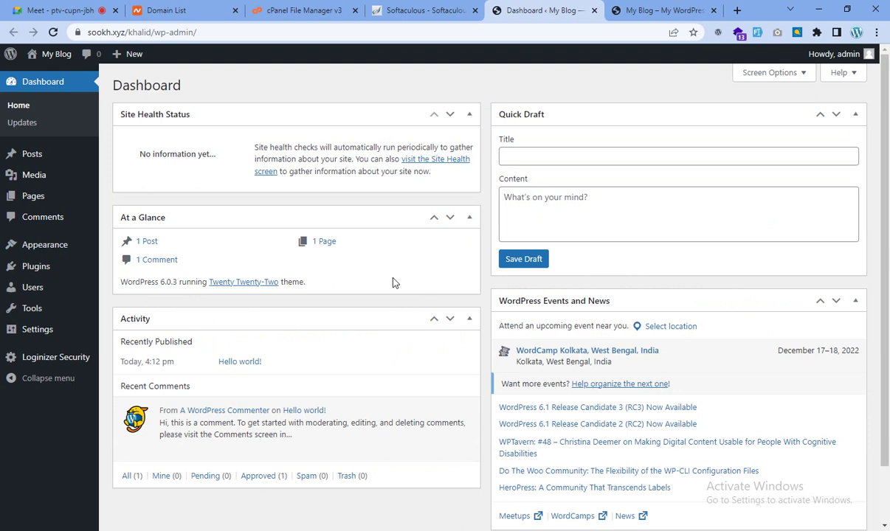
# - Search Google for 'website migrate' in a new tab and skim the results
pyautogui.click(738, 10)
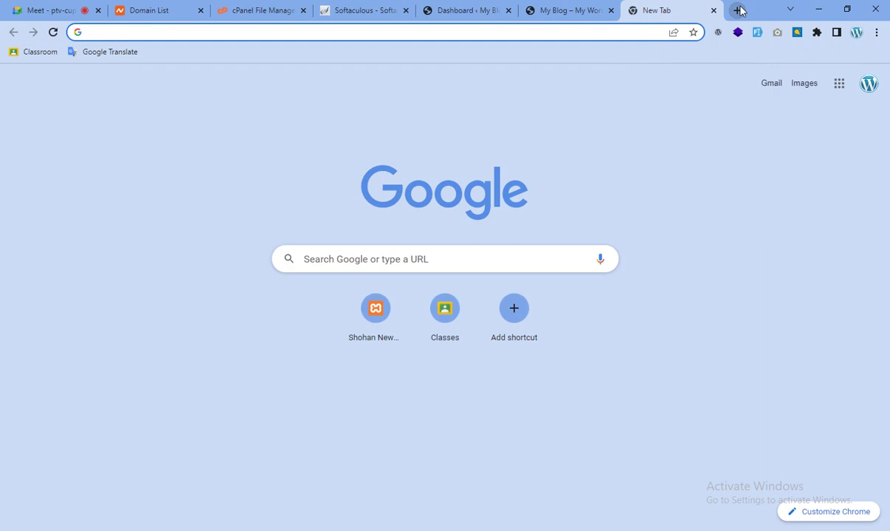
pyautogui.write('web')
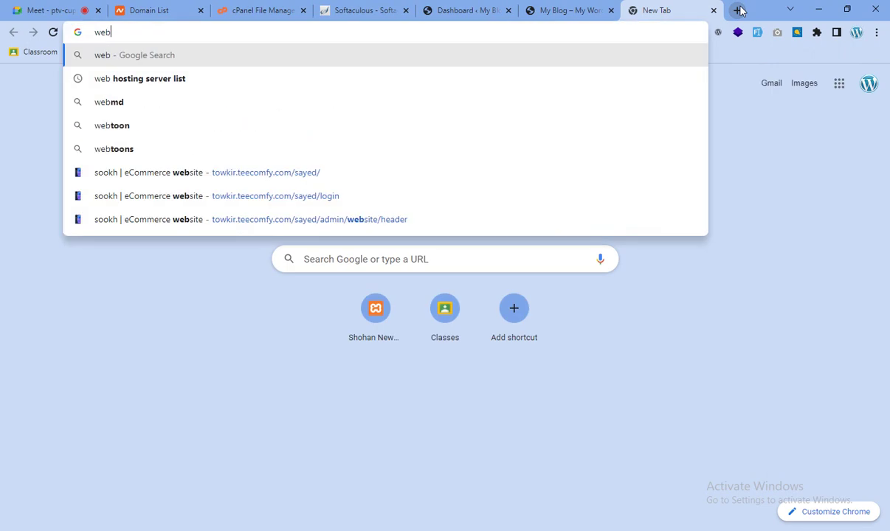
pyautogui.write('site migra')
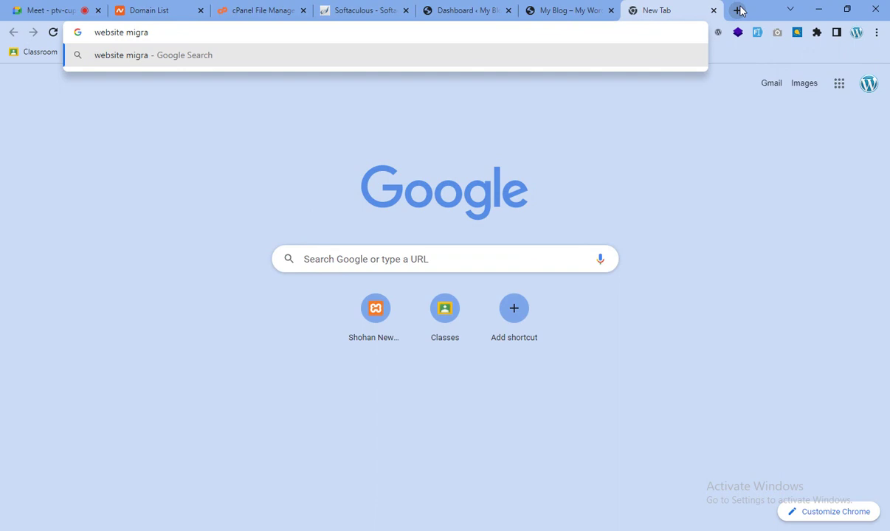
pyautogui.write('te')
pyautogui.press('Return')
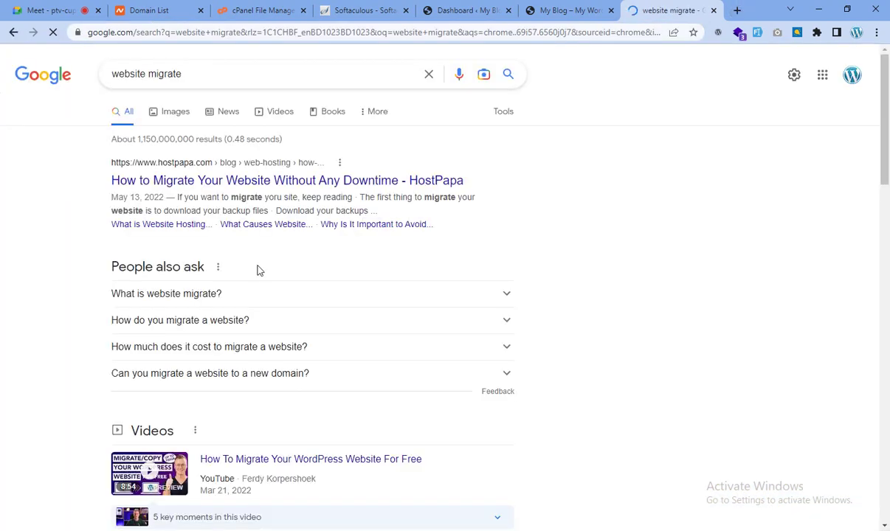
pyautogui.scroll(-8, 256, 291)
pyautogui.scroll(5, 256, 358)
pyautogui.scroll(4, 257, 358)
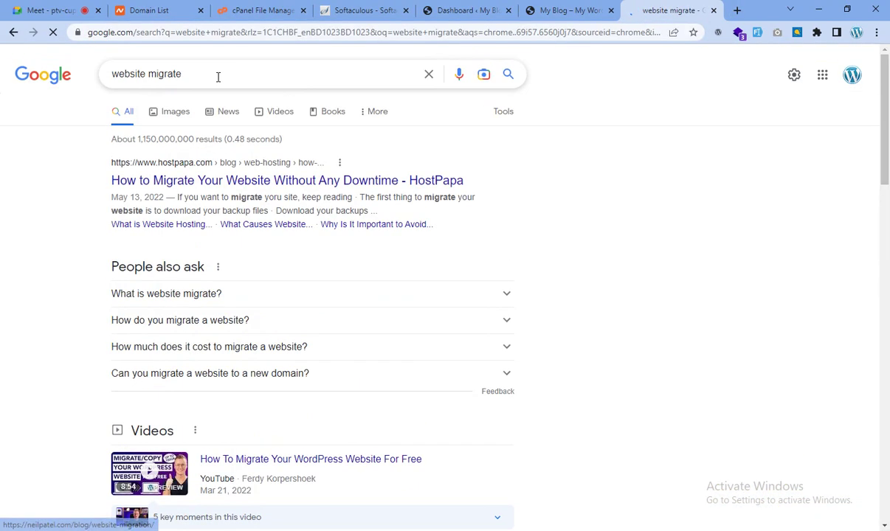
# - Refine the search to 'website migrate fiverr' and look over the Fiverr migration gigs
pyautogui.click(229, 65)
pyautogui.write('fivv')
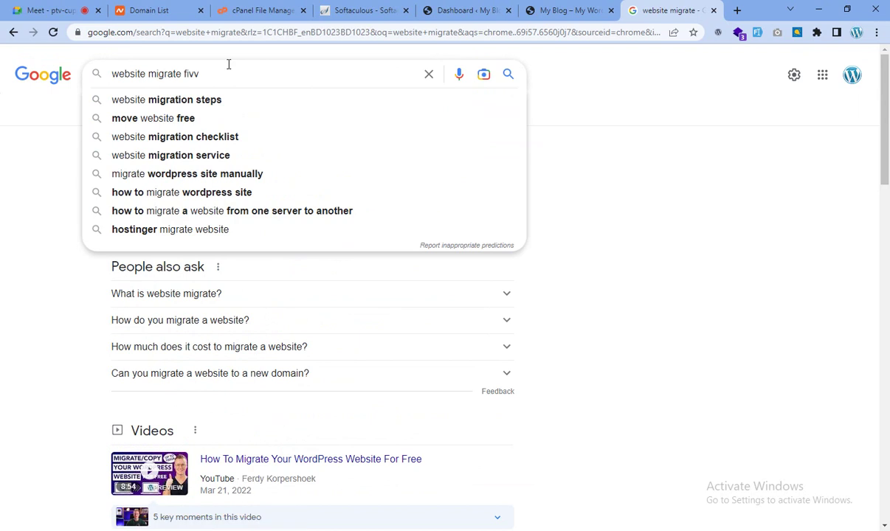
pyautogui.press('BackSpace')
pyautogui.write('err')
pyautogui.press('Return')
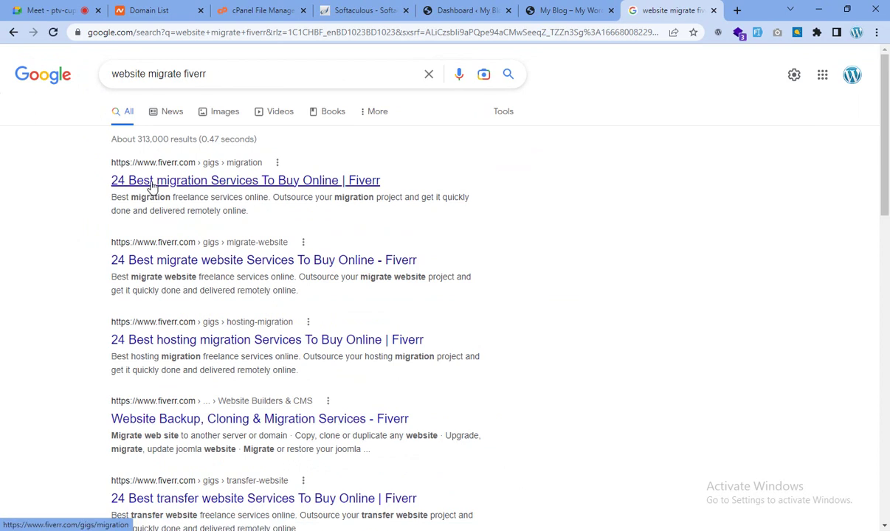
pyautogui.scroll(-7, 164, 435)
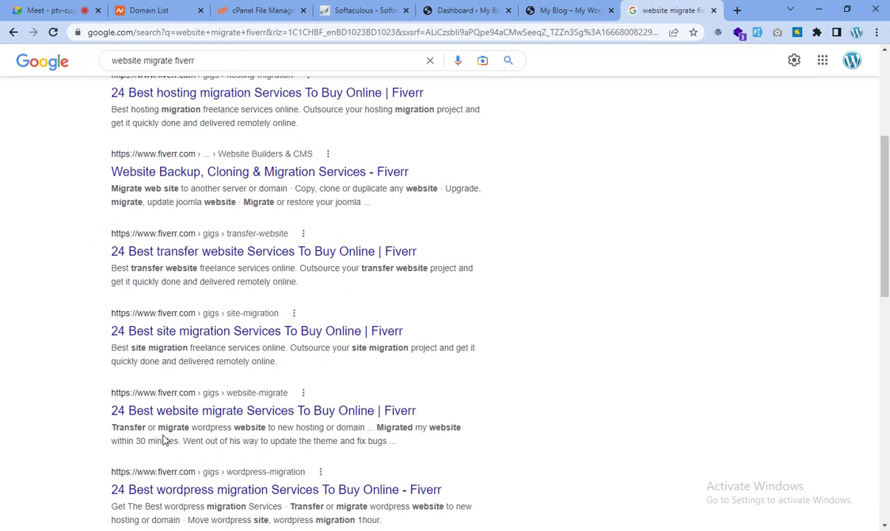
pyautogui.scroll(7, 166, 441)
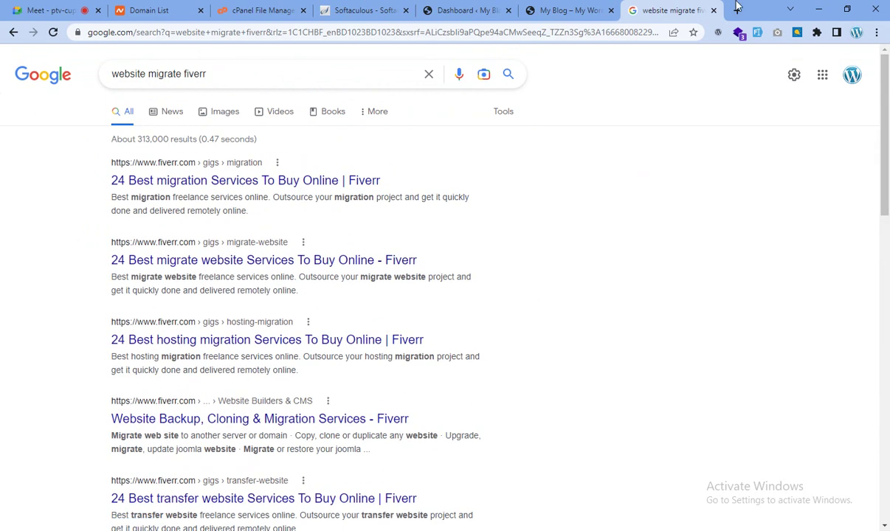
# - Go to upwork.com in the same tab
pyautogui.click(622, 32)
pyautogui.write('upwork')
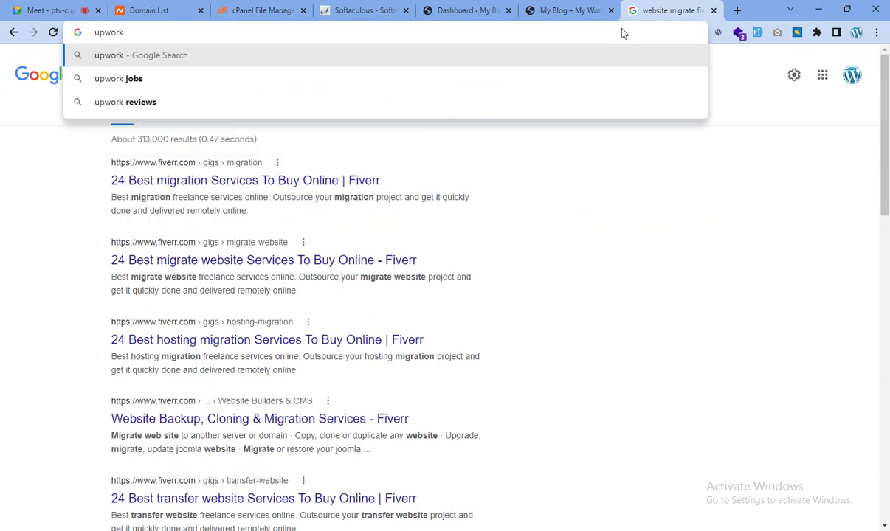
pyautogui.write('.com')
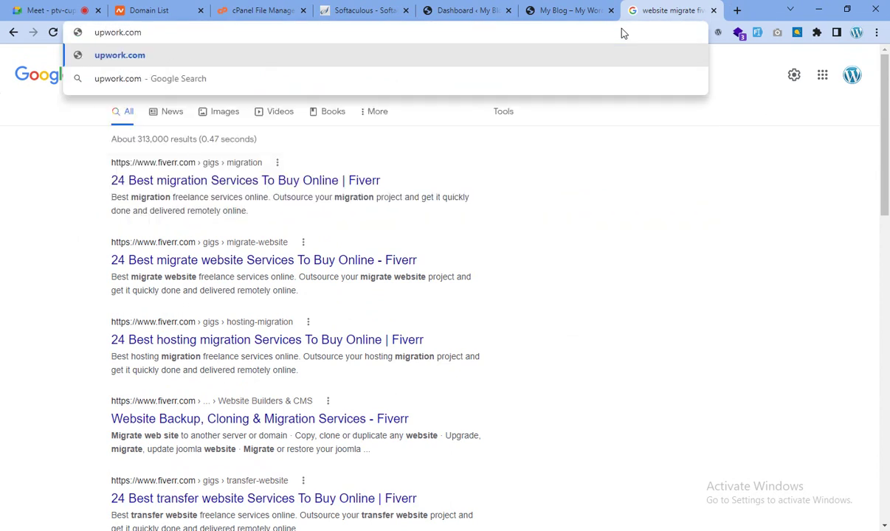
pyautogui.press('Return')
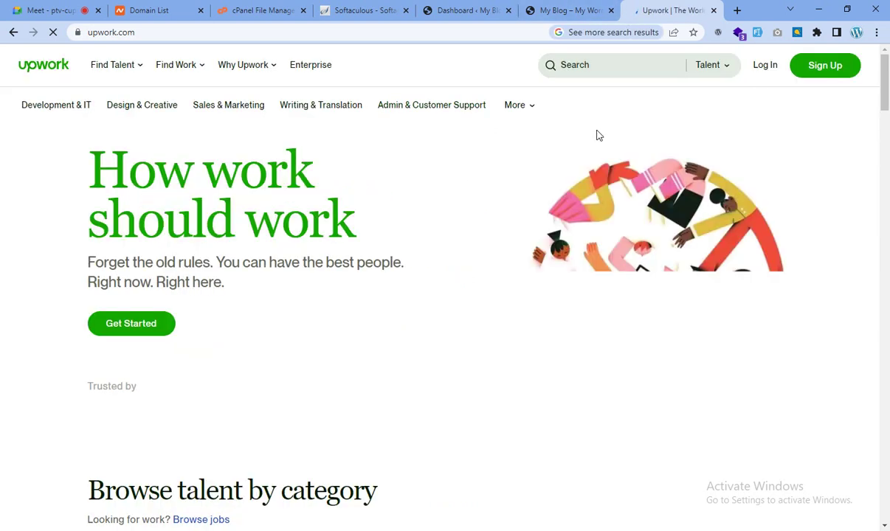
# - Switch Upwork's search to Projects and search for 'website migration'
pyautogui.click(723, 73)
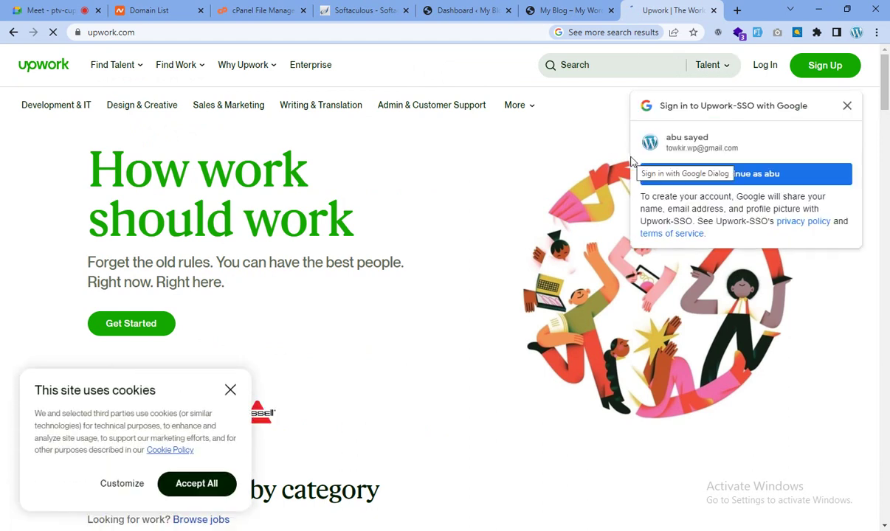
pyautogui.click(848, 105)
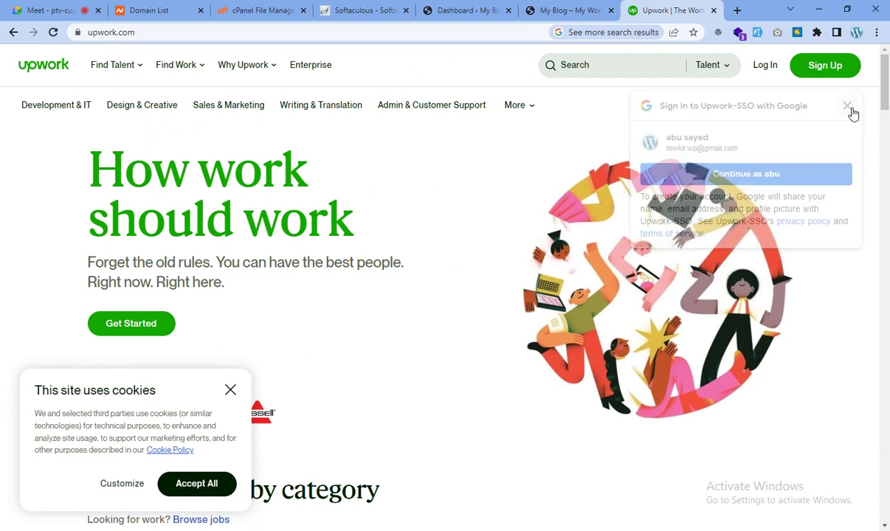
pyautogui.click(719, 67)
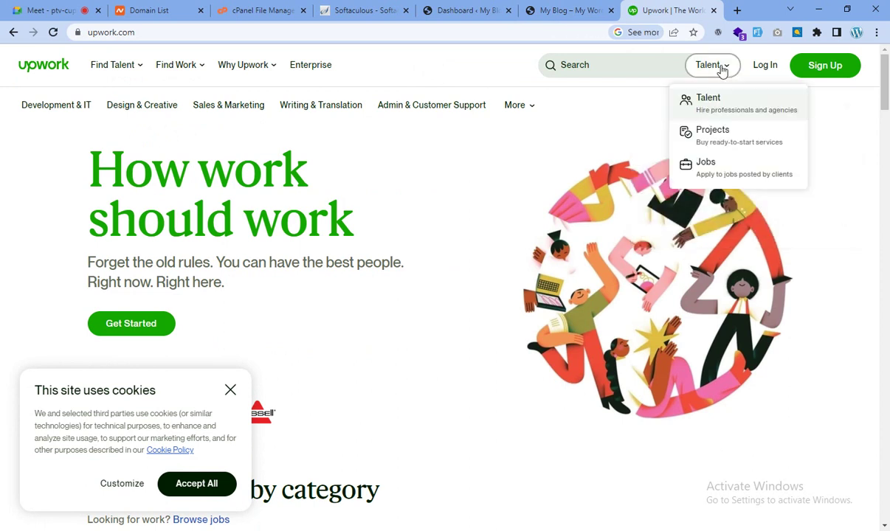
pyautogui.click(714, 138)
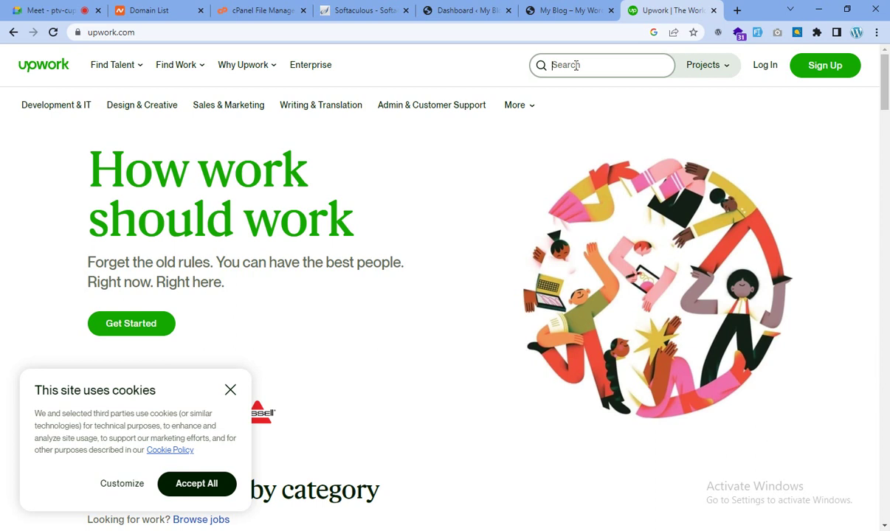
pyautogui.write('website')
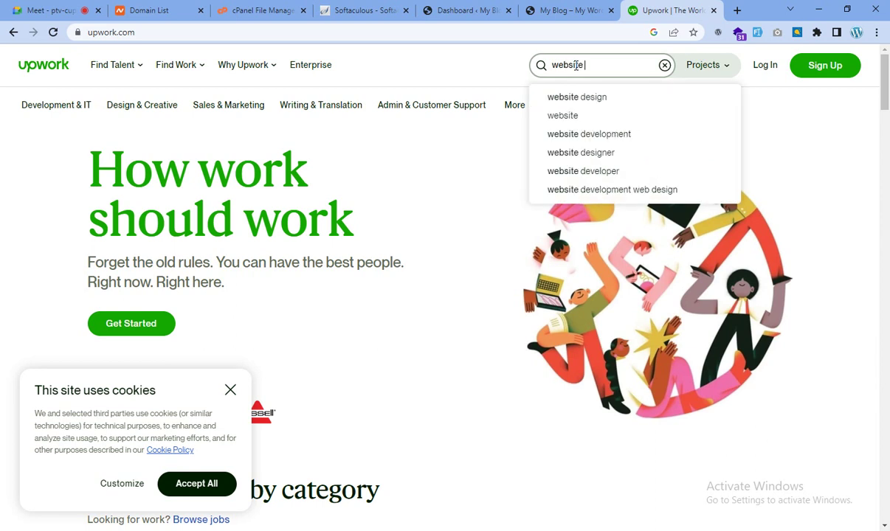
pyautogui.write(' migrate')
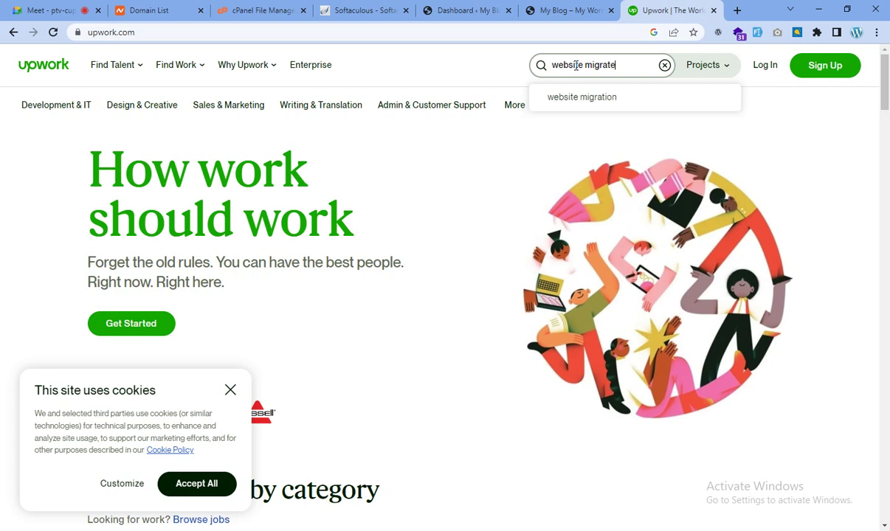
pyautogui.click(590, 101)
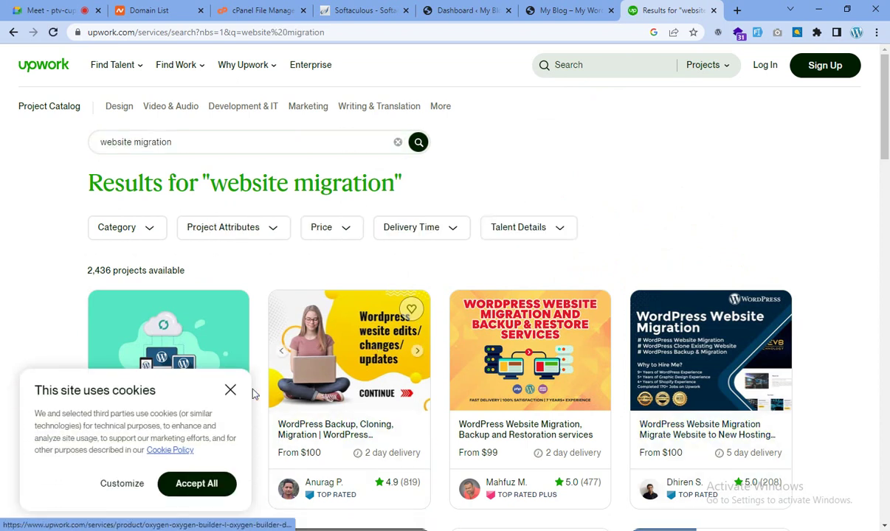
# - Dismiss the cookie notice, browse the Upwork migration offers, then return to the WordPress Dashboard tab
pyautogui.click(230, 391)
pyautogui.scroll(-3, 587, 372)
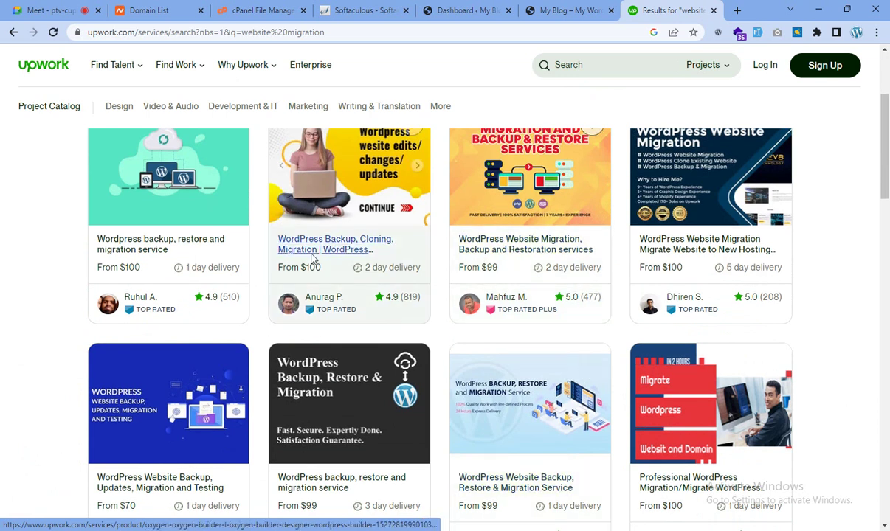
pyautogui.scroll(-1, 577, 398)
pyautogui.scroll(-10, 446, 276)
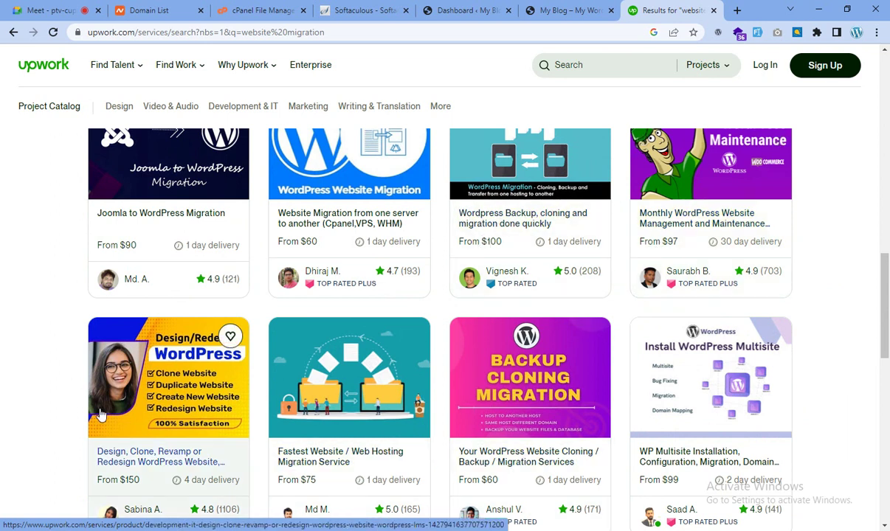
pyautogui.scroll(-8, 491, 351)
pyautogui.scroll(-2, 491, 350)
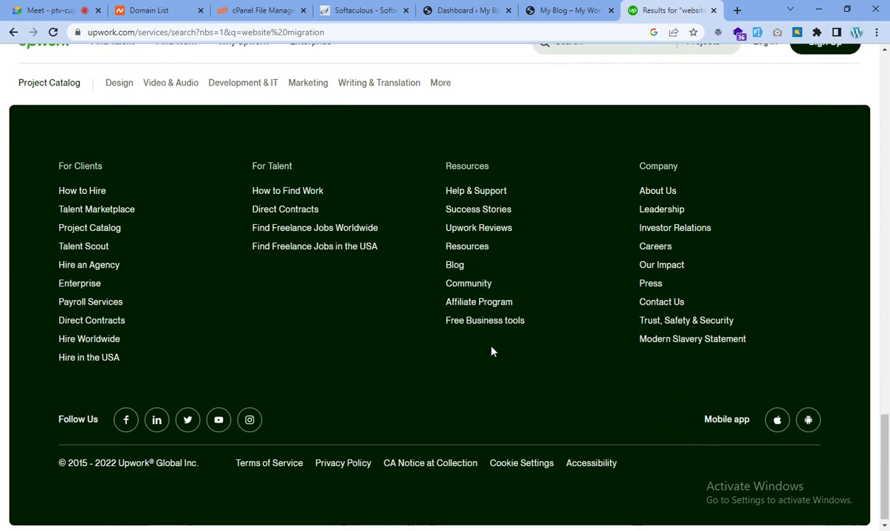
pyautogui.scroll(10, 323, 331)
pyautogui.scroll(10, 323, 331)
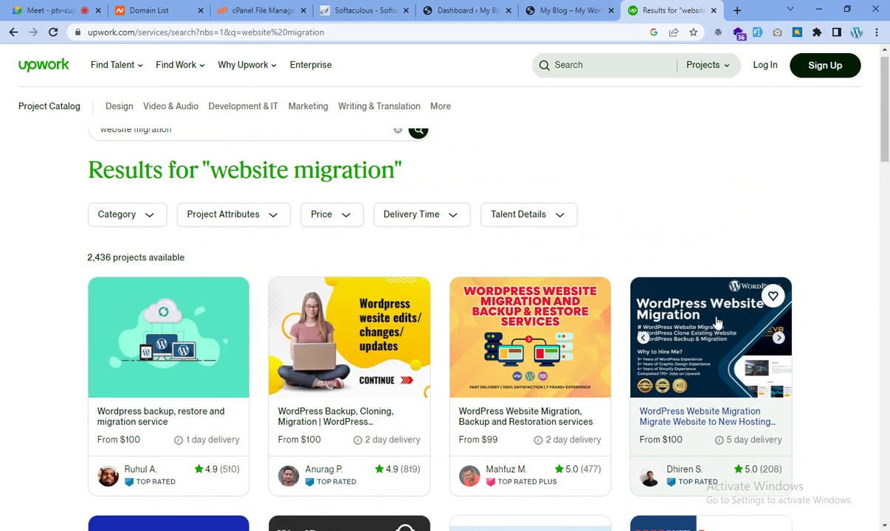
pyautogui.scroll(-1, 685, 333)
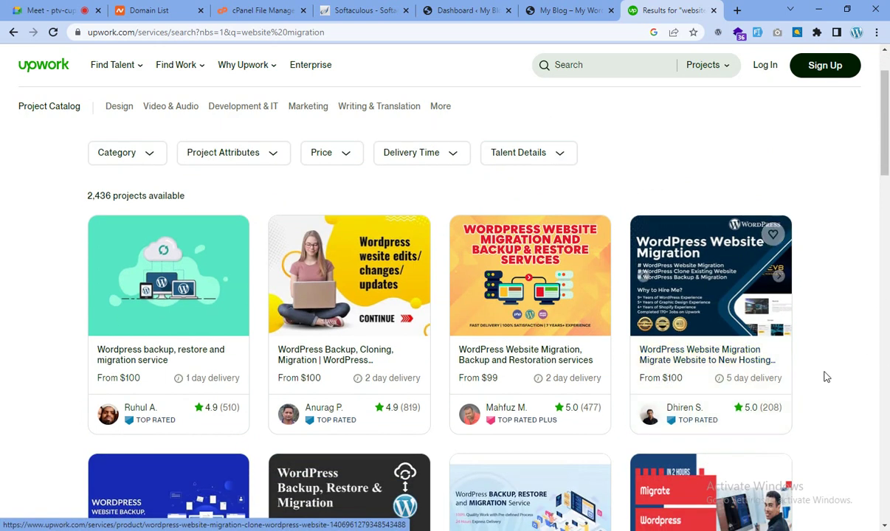
pyautogui.scroll(-4, 262, 439)
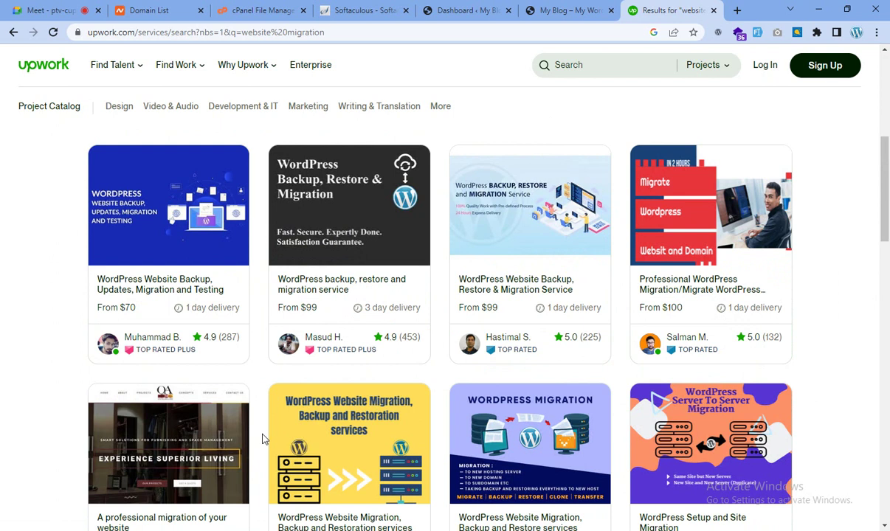
pyautogui.scroll(-3, 262, 439)
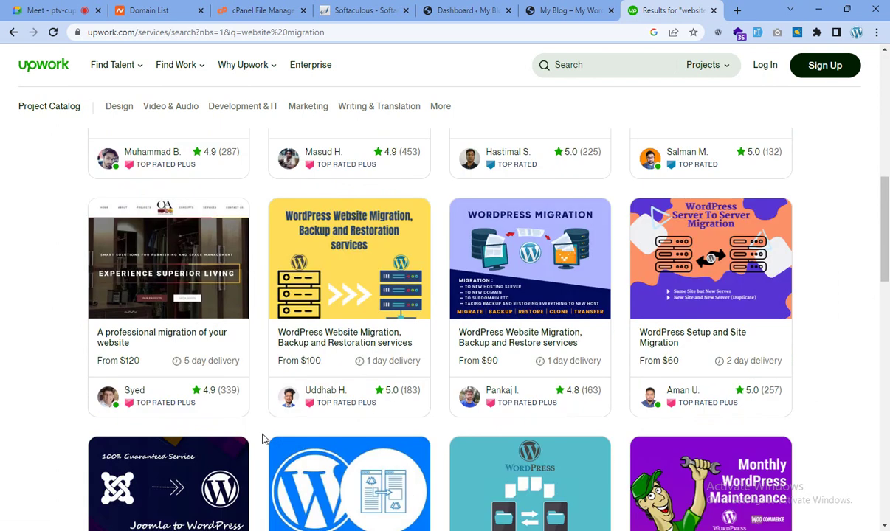
pyautogui.scroll(-14, 546, 479)
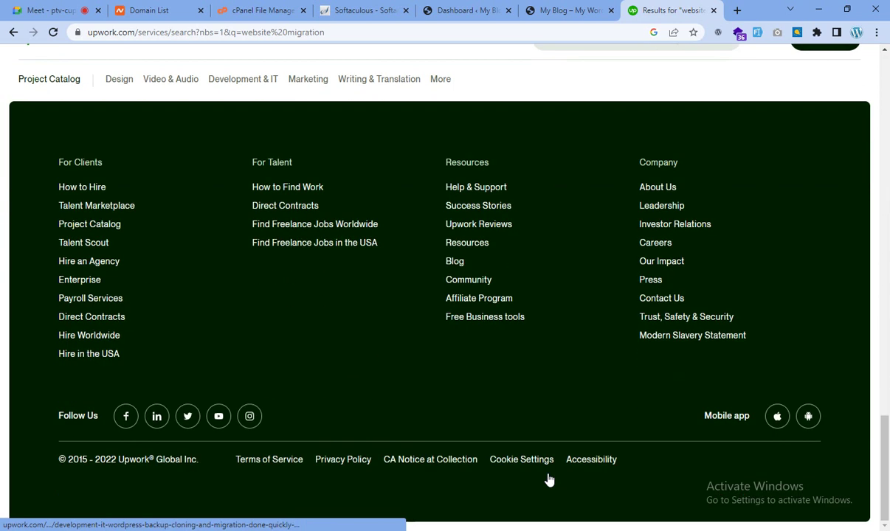
pyautogui.scroll(20, 548, 479)
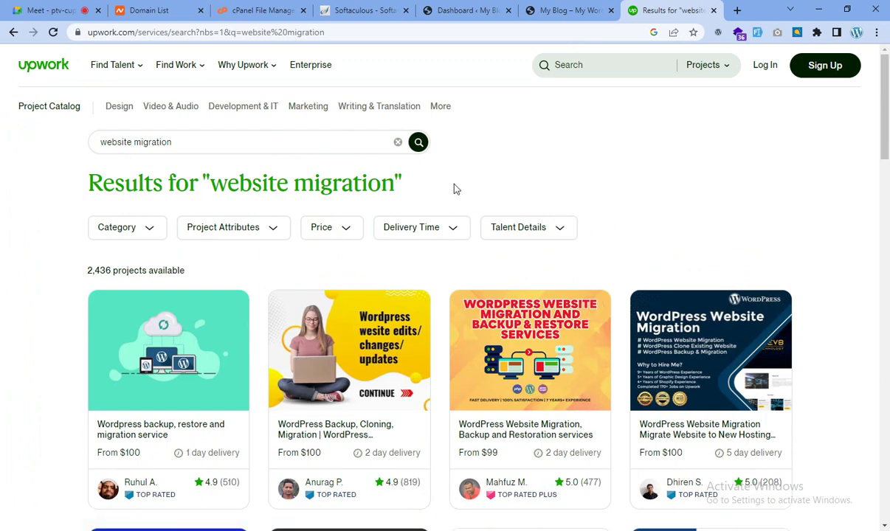
pyautogui.click(457, 12)
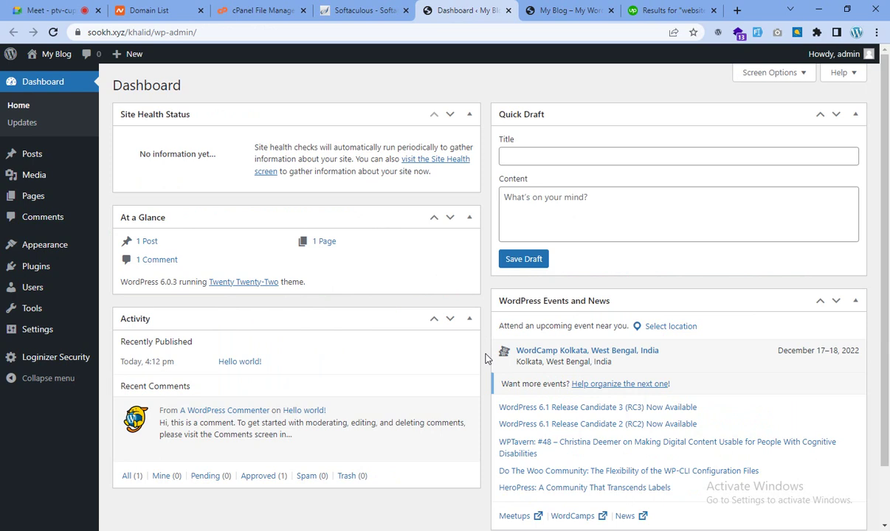
# - Switch to the My Blog tab and scroll through the front page with the Hello world! post
pyautogui.scroll(-2, 487, 358)
pyautogui.scroll(2, 487, 358)
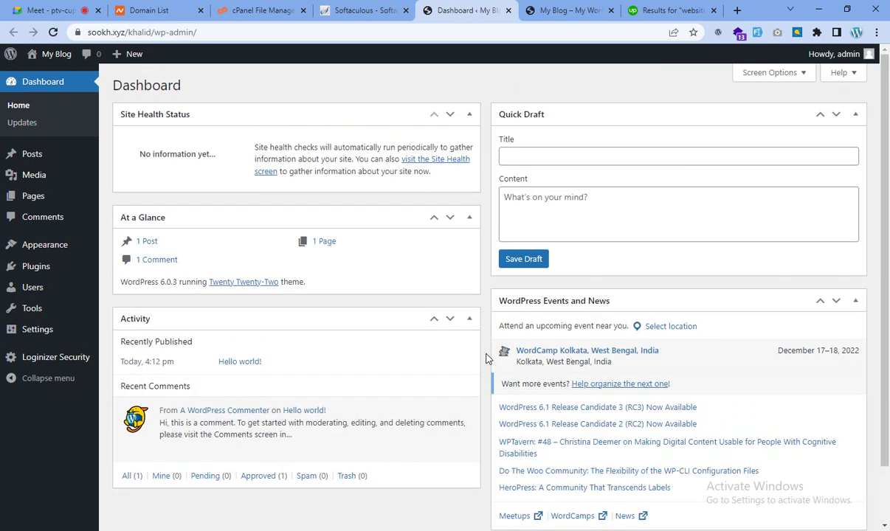
pyautogui.click(568, 7)
pyautogui.scroll(-3, 347, 369)
pyautogui.scroll(3, 360, 421)
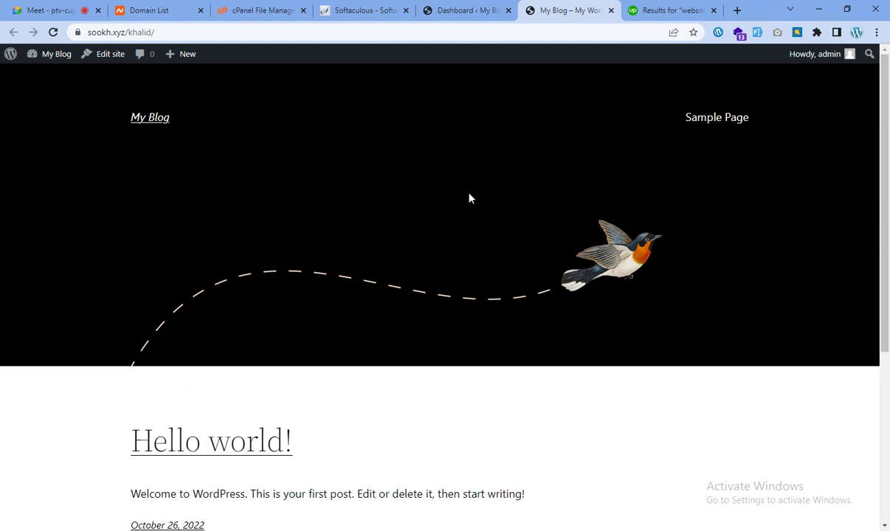
pyautogui.scroll(-4, 455, 345)
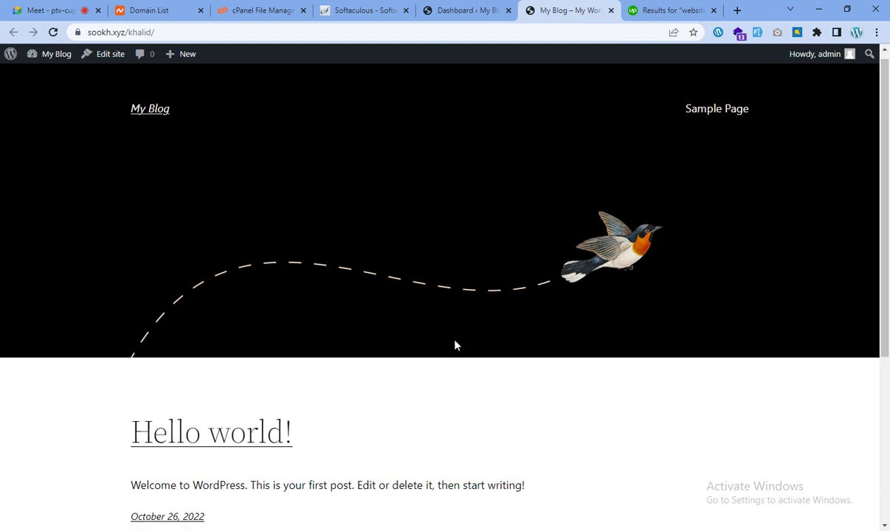
pyautogui.scroll(4, 454, 410)
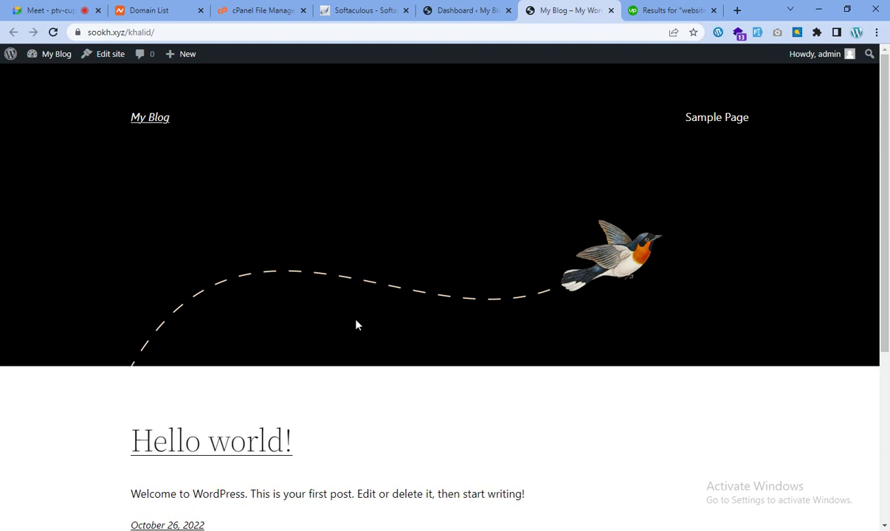
# - Open Plugins > Add New from the Dashboard in a new tab, then return to the Upwork results
pyautogui.click(453, 11)
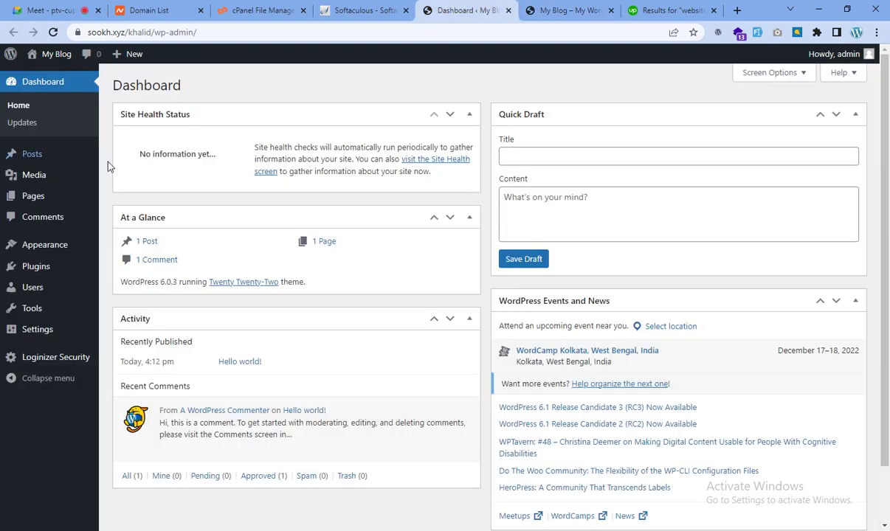
pyautogui.moveTo(48, 266)
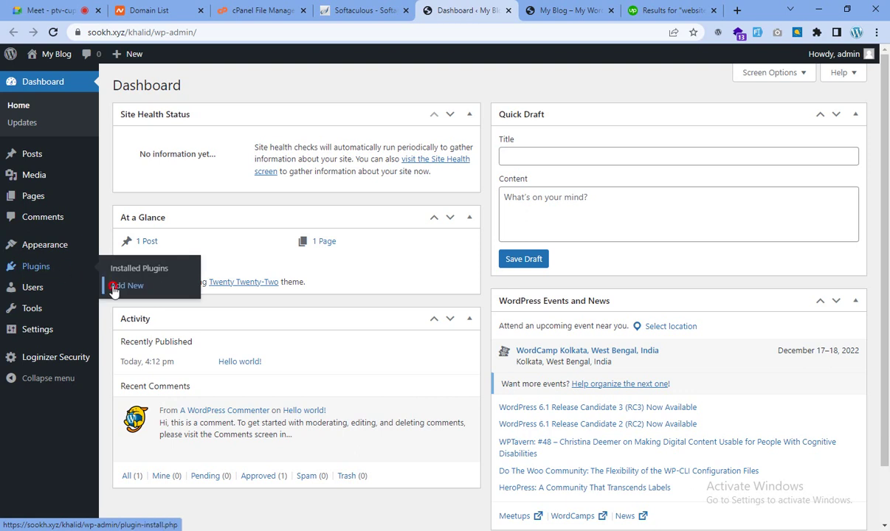
pyautogui.keyDown('ctrl'); pyautogui.click(113, 287); pyautogui.keyUp('ctrl')
pyautogui.hotkey('ctrl', 'Tab')
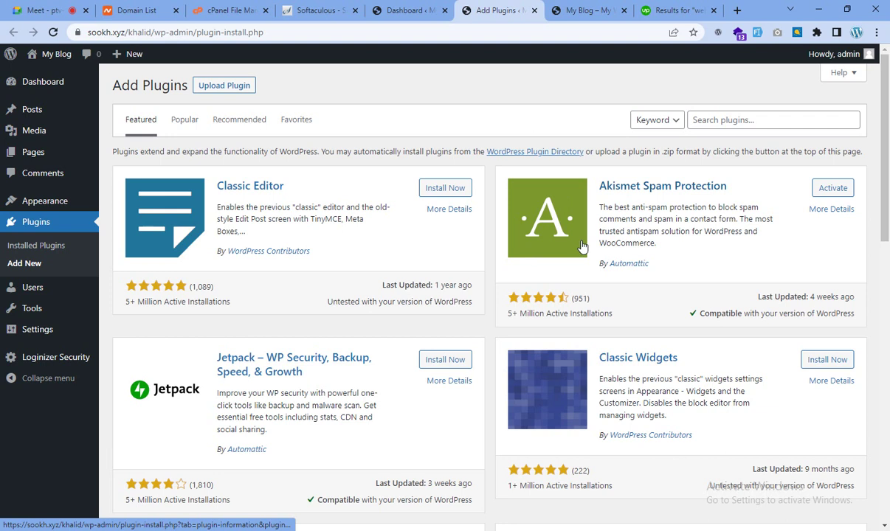
pyautogui.click(582, 13)
pyautogui.click(677, 13)
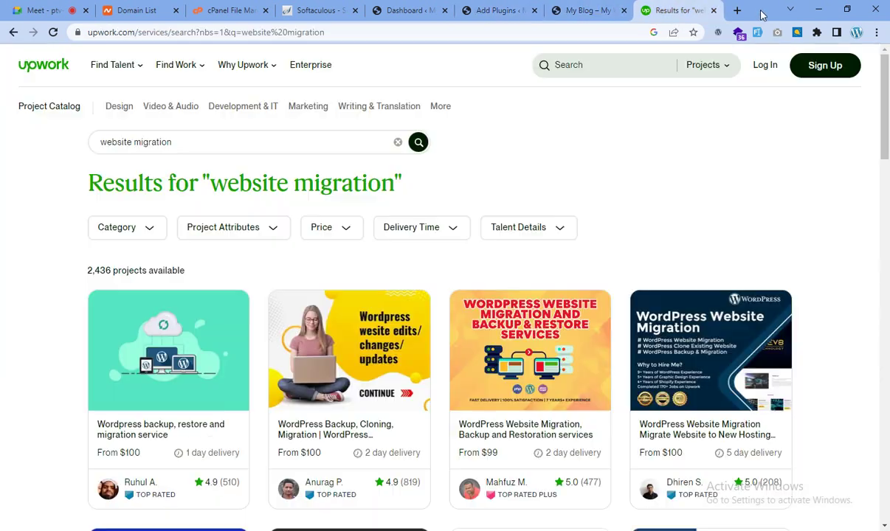
# - Search Google for 'migration plugin wp' in a new tab and scan the listed migration plugins
pyautogui.click(736, 10)
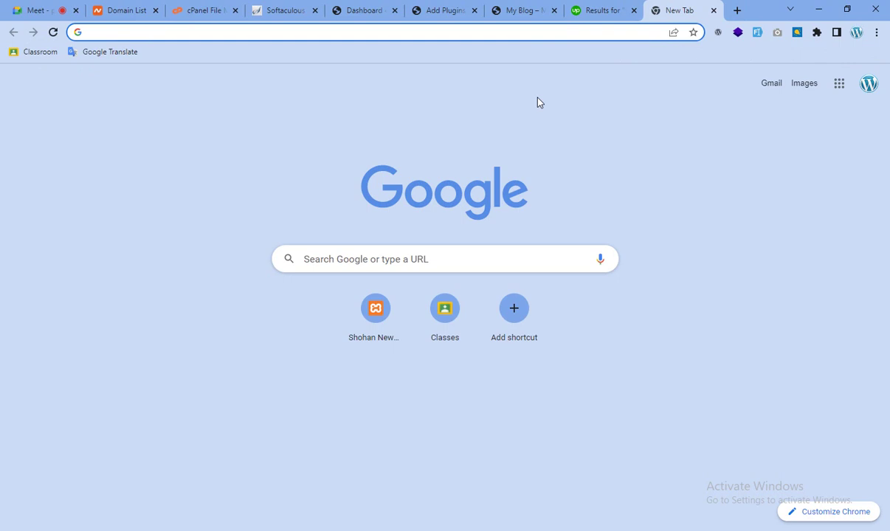
pyautogui.write('migra')
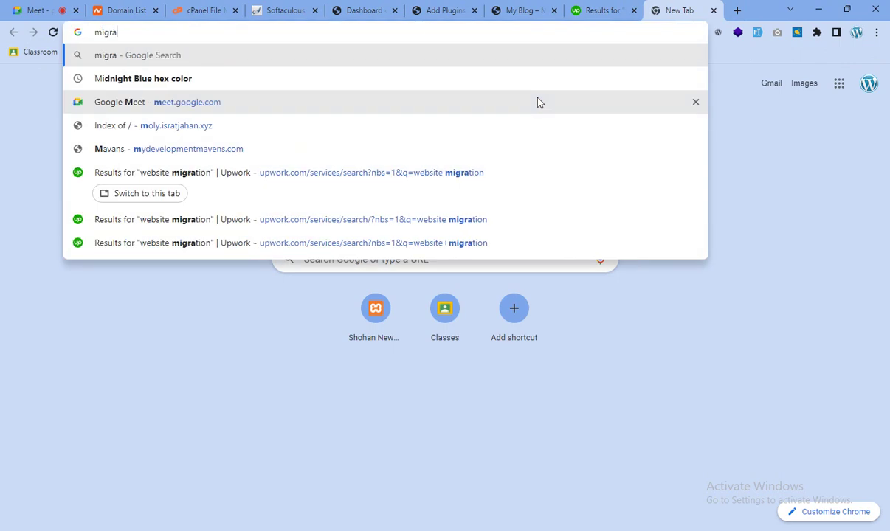
pyautogui.write('tion')
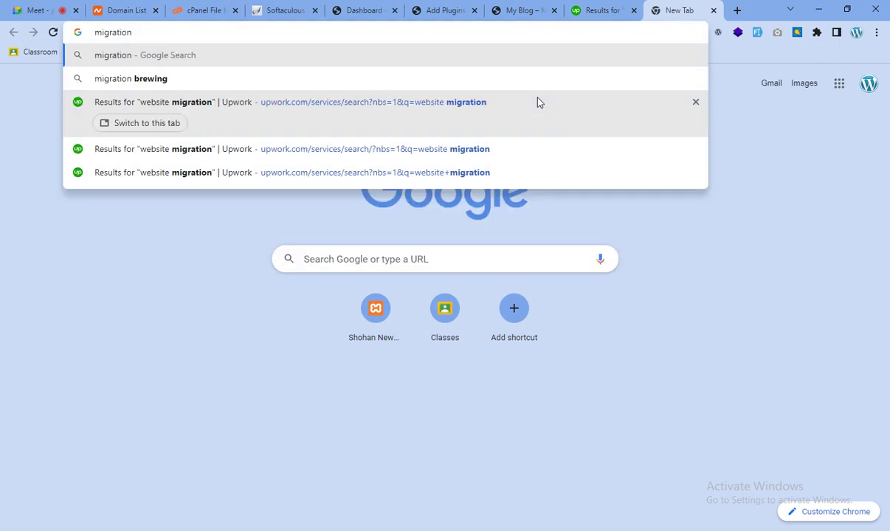
pyautogui.write(' plu')
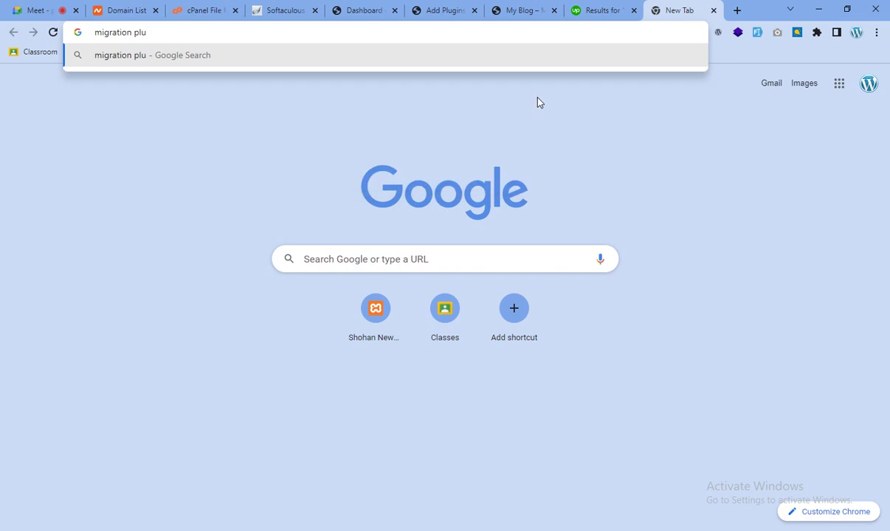
pyautogui.write('gin wp')
pyautogui.press('Return')
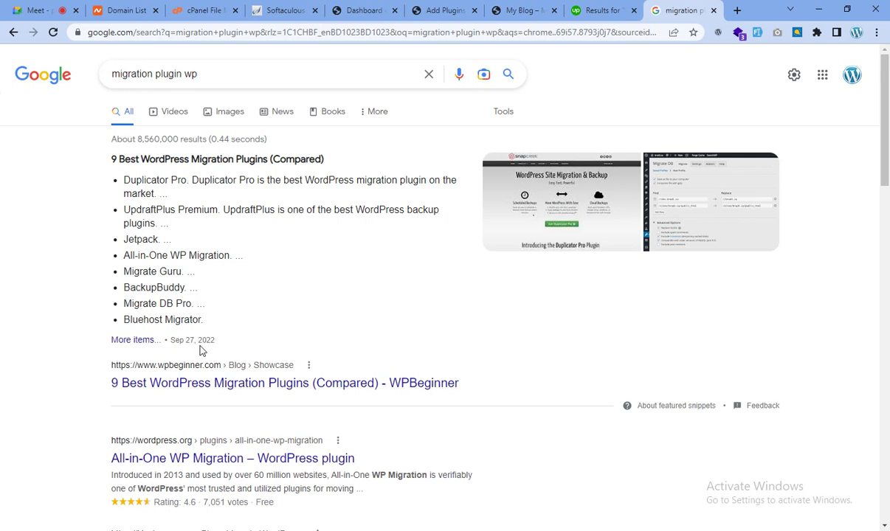
pyautogui.scroll(-3, 198, 348)
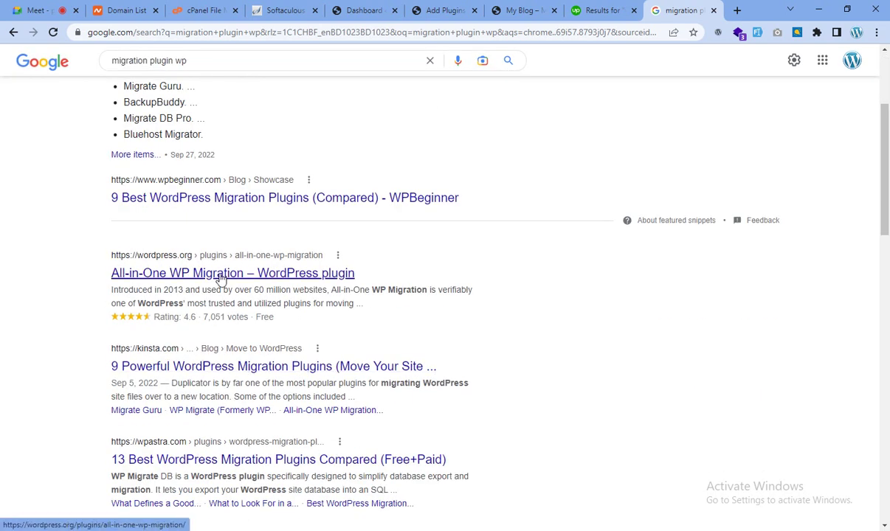
pyautogui.scroll(2, 425, 352)
pyautogui.scroll(1, 426, 352)
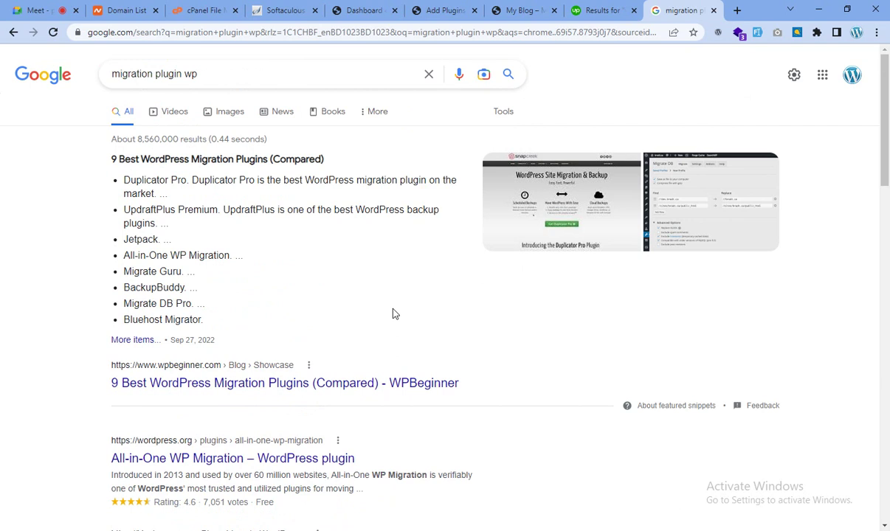
# - On the Add Plugins page, search the plugin directory for 'all in one wp migration'
pyautogui.click(529, 10)
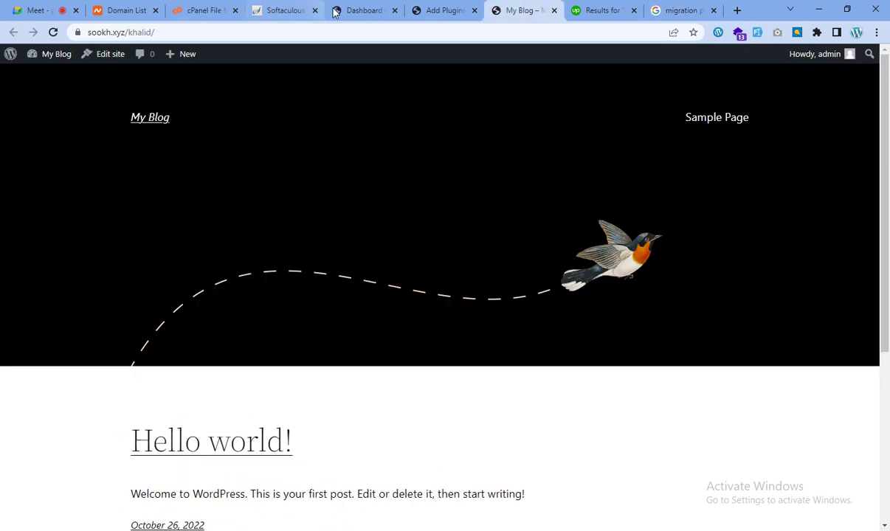
pyautogui.click(441, 10)
pyautogui.click(696, 120)
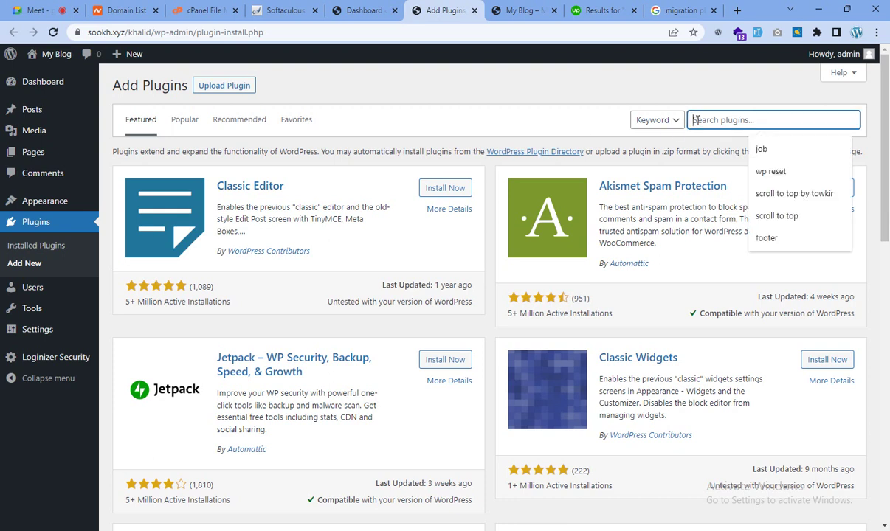
pyautogui.write('all in')
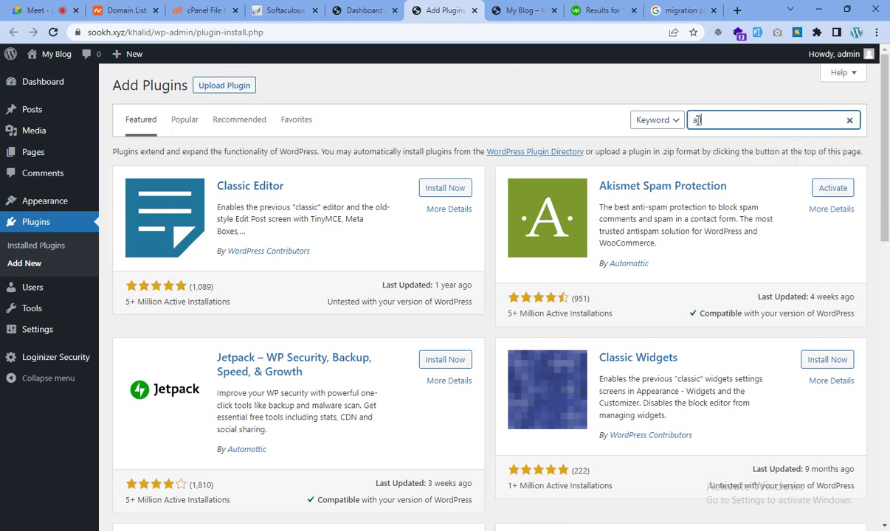
pyautogui.write(' one wp migration')
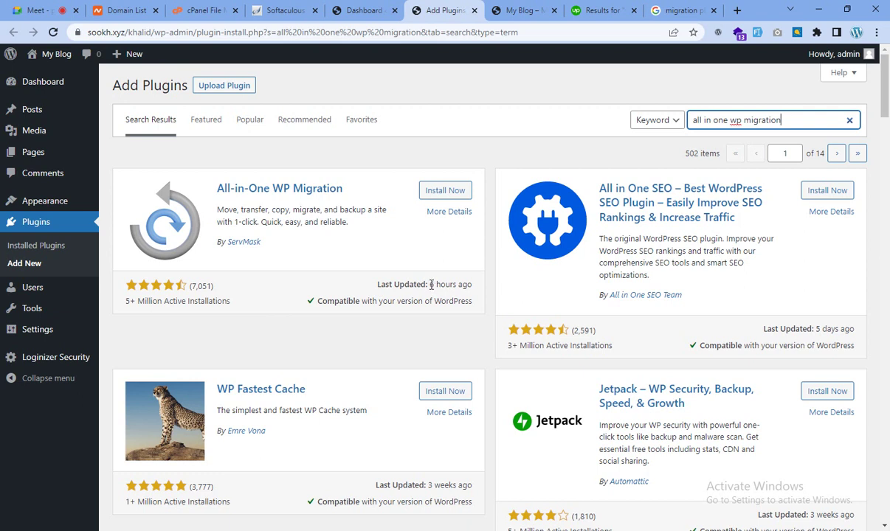
pyautogui.moveTo(432, 284)
pyautogui.mouseDown()
pyautogui.moveTo(476, 289)
pyautogui.moveTo(430, 287)
pyautogui.mouseUp()
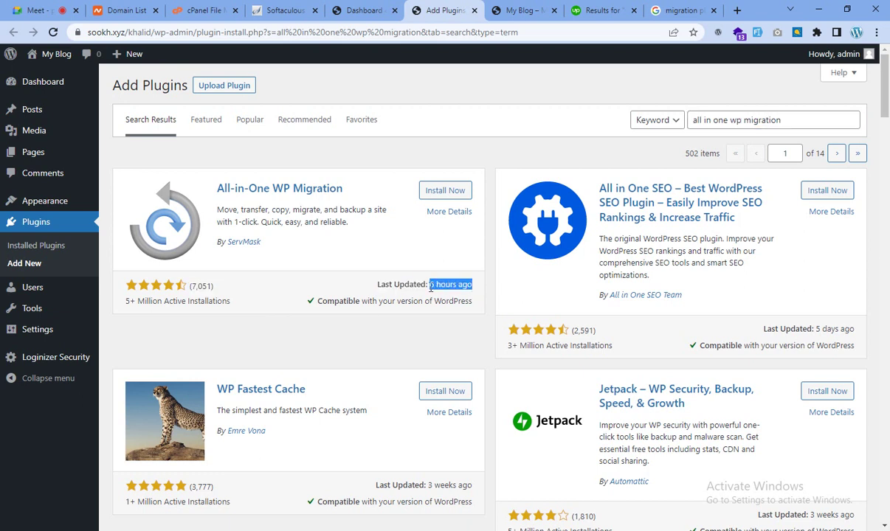
pyautogui.doubleClick(437, 285)
pyautogui.tripleClick(436, 284)
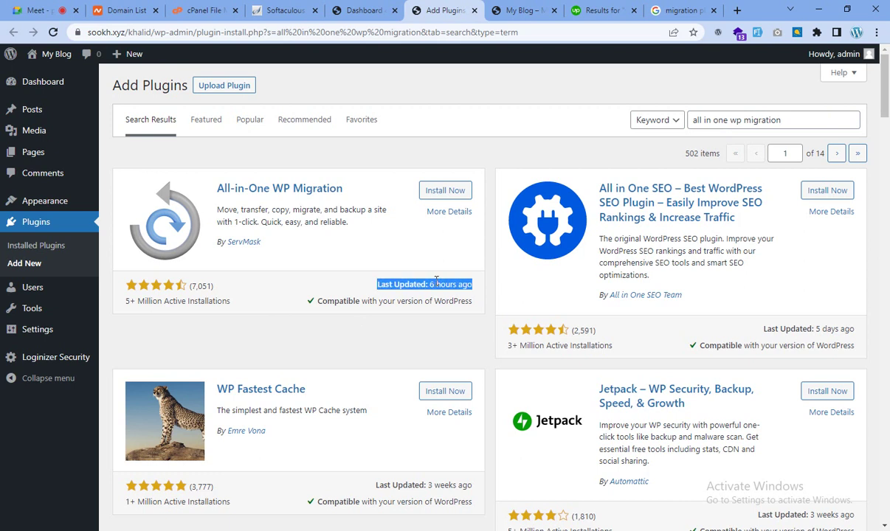
pyautogui.scroll(-3, 412, 402)
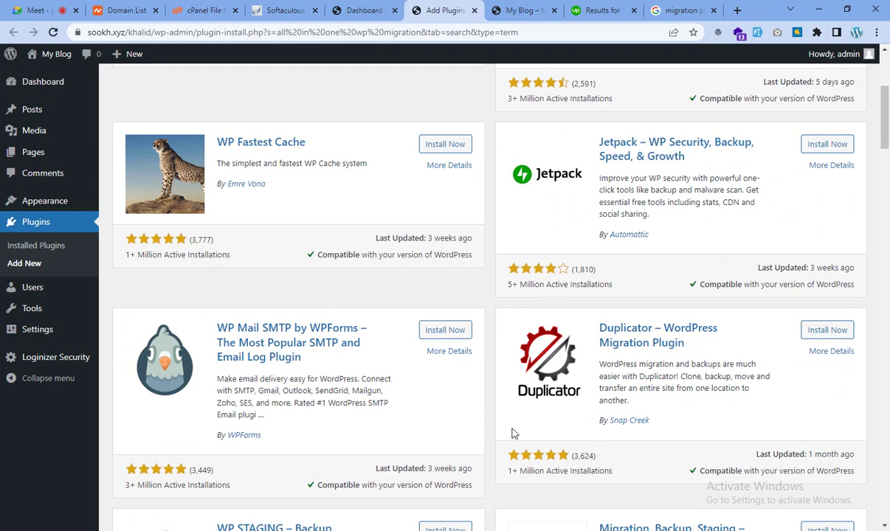
pyautogui.scroll(-4, 509, 439)
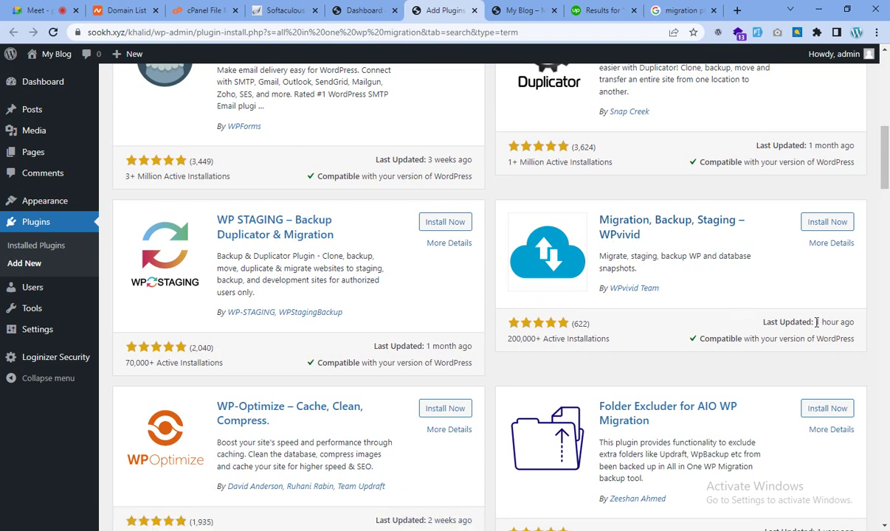
pyautogui.moveTo(816, 324); pyautogui.dragTo(858, 327)
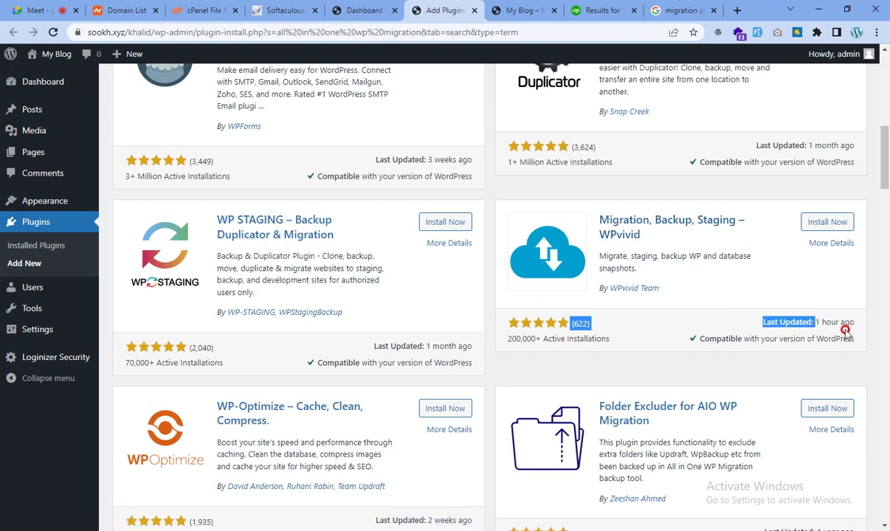
pyautogui.click(638, 345)
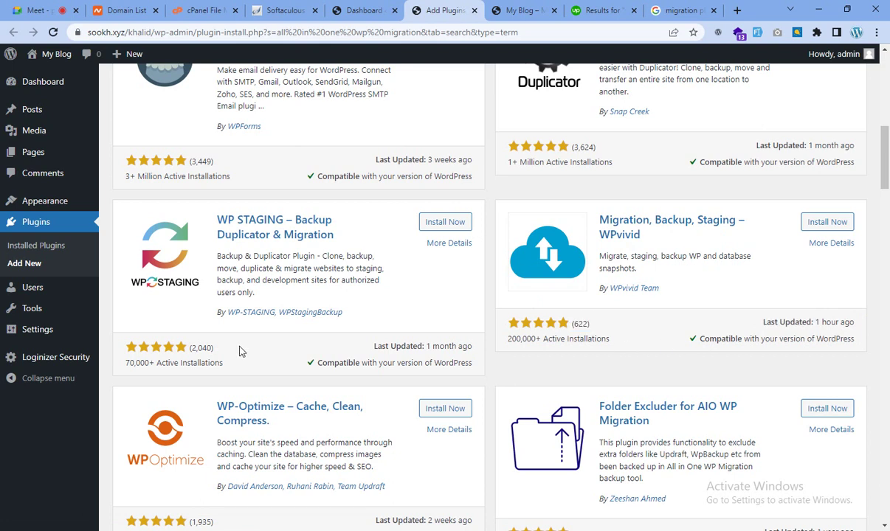
pyautogui.scroll(-3, 516, 365)
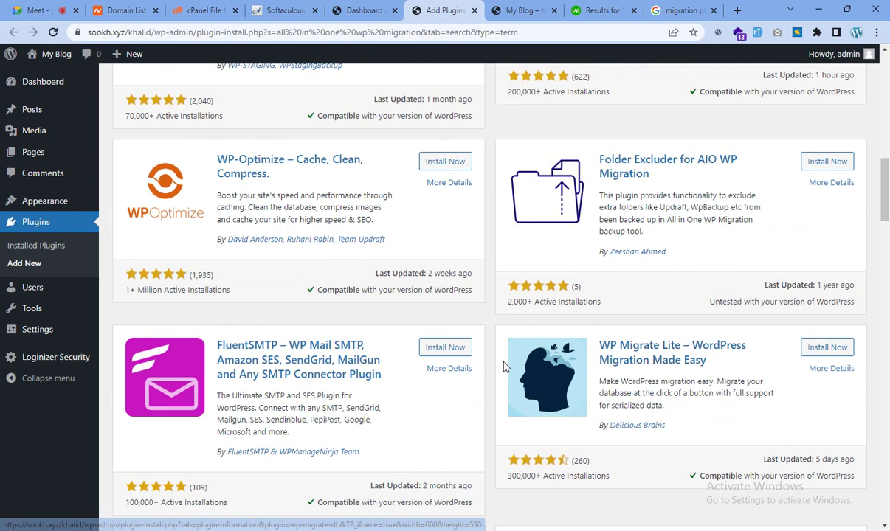
pyautogui.scroll(2, 509, 362)
pyautogui.scroll(2, 539, 313)
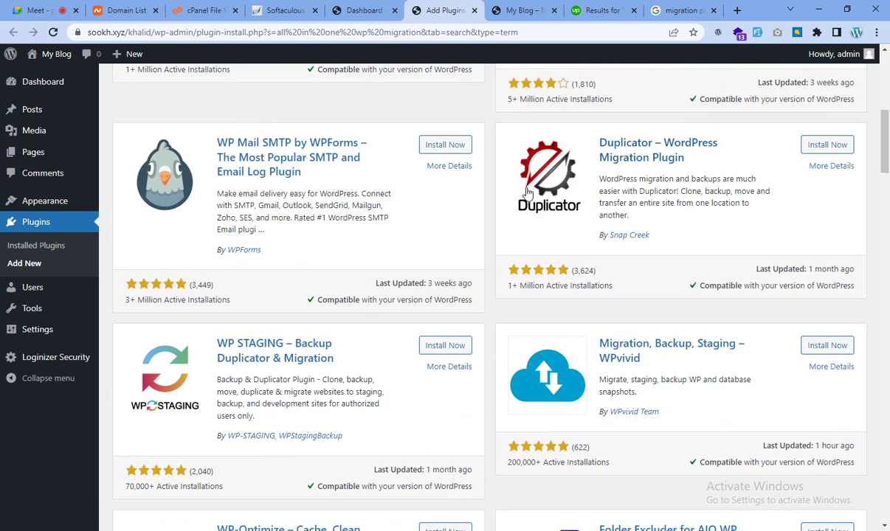
pyautogui.scroll(3, 261, 293)
pyautogui.scroll(2, 261, 292)
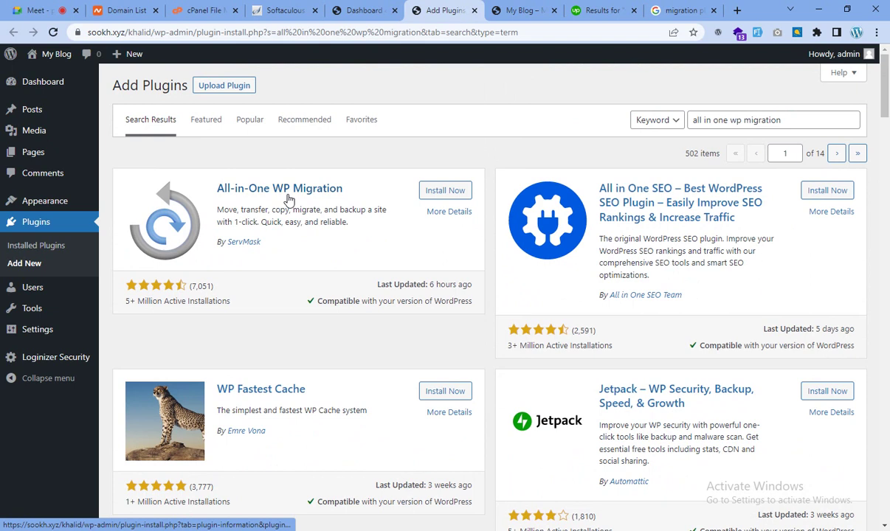
pyautogui.scroll(-3, 661, 408)
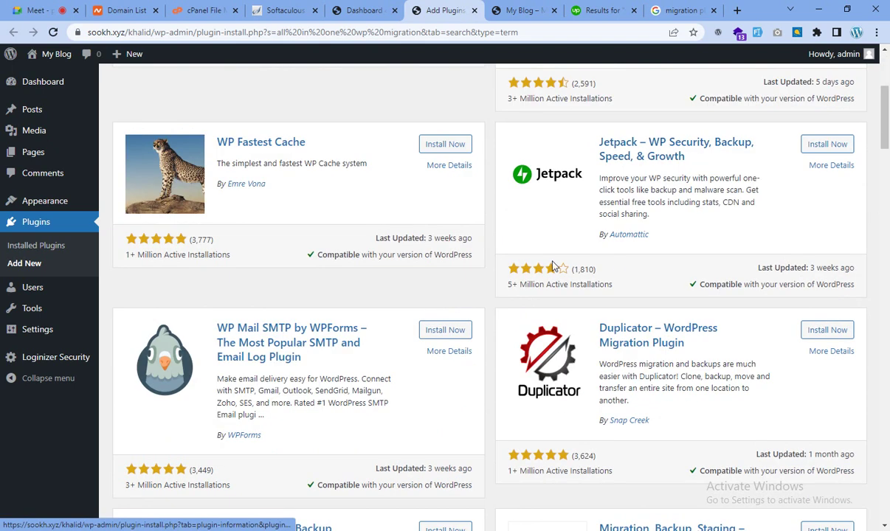
pyautogui.scroll(-3, 645, 416)
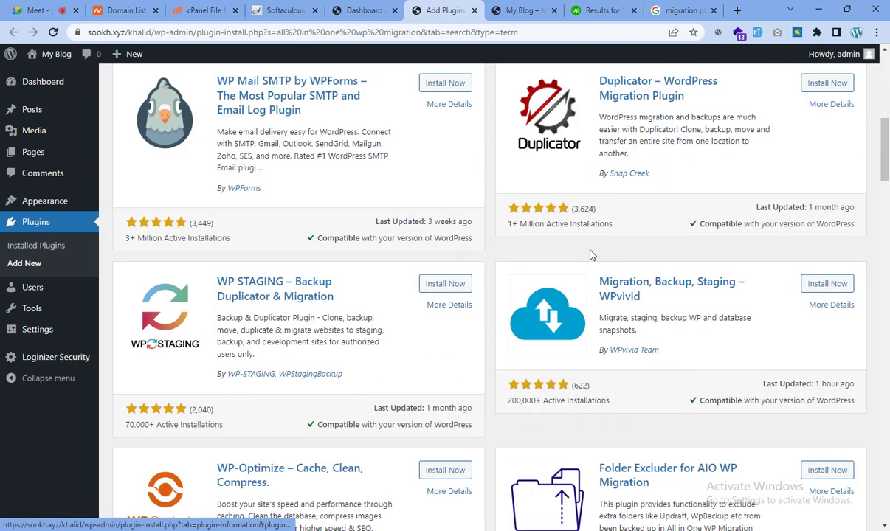
pyautogui.moveTo(596, 280); pyautogui.dragTo(640, 297)
pyautogui.hotkey('ctrl', 'c')
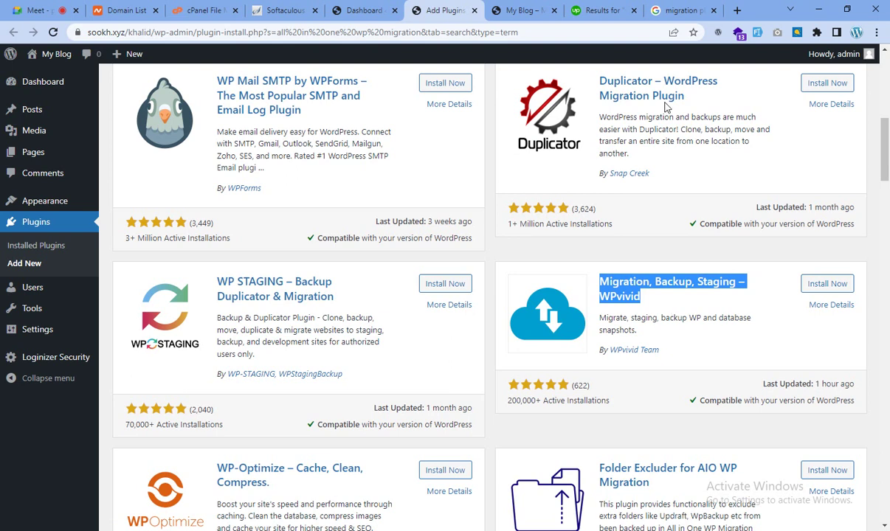
# - Search Google for 'How to use Migration, Backup, Staging – WPvivid'
pyautogui.click(674, 10)
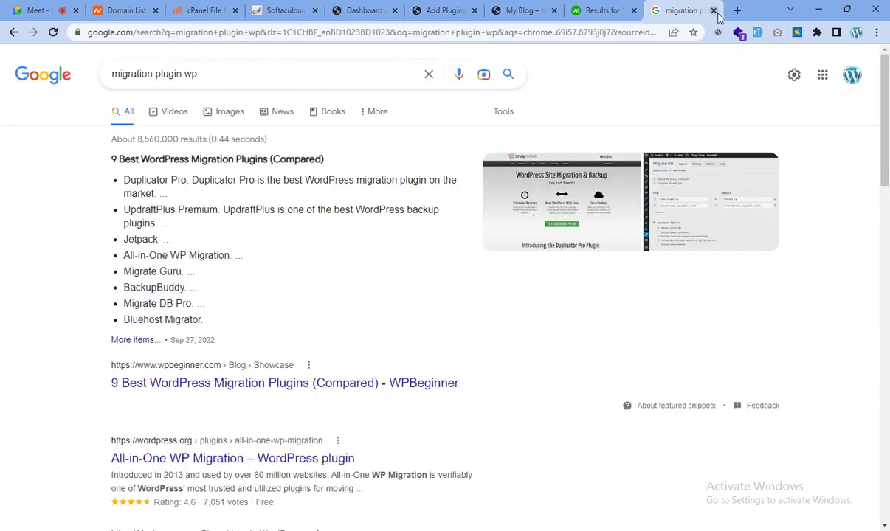
pyautogui.doubleClick(240, 77)
pyautogui.hotkey('ctrl', 'a')
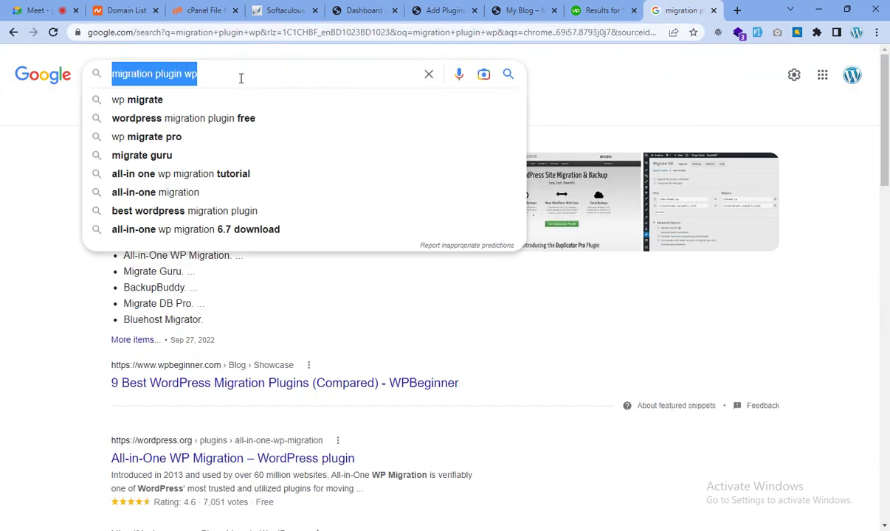
pyautogui.hotkey('ctrl', 'v')
pyautogui.click(115, 74)
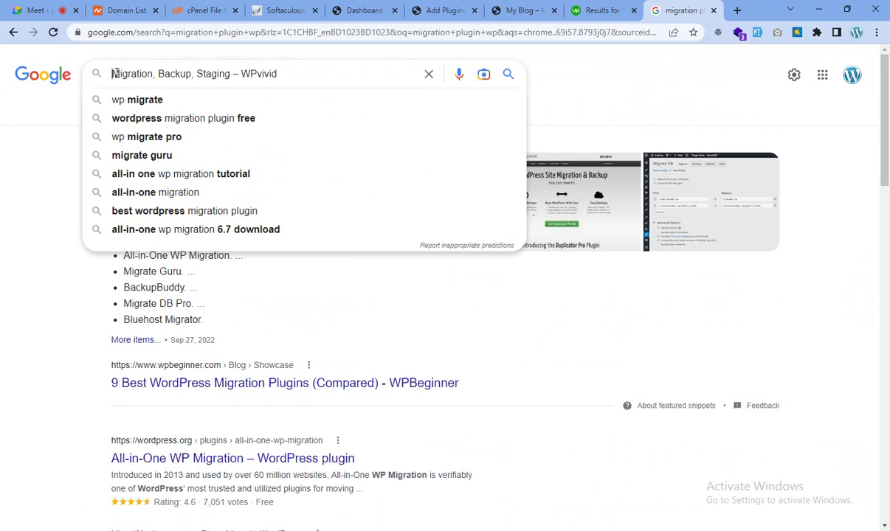
pyautogui.write('How to use')
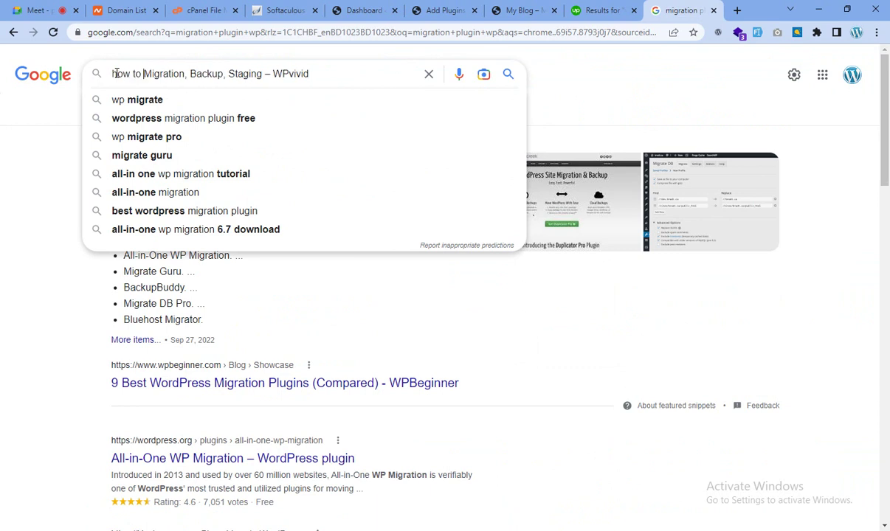
pyautogui.press('Return')
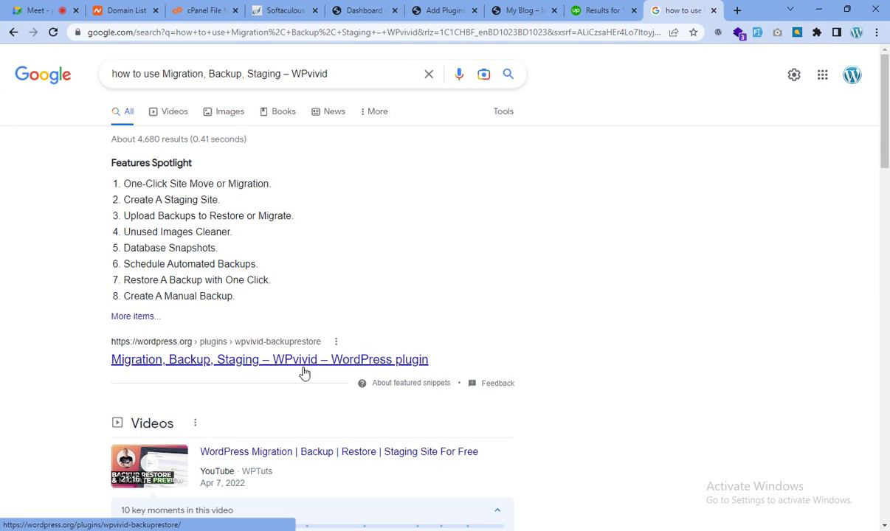
# - Scroll through the WPvivid how-to results and tutorial videos
pyautogui.scroll(-3, 232, 366)
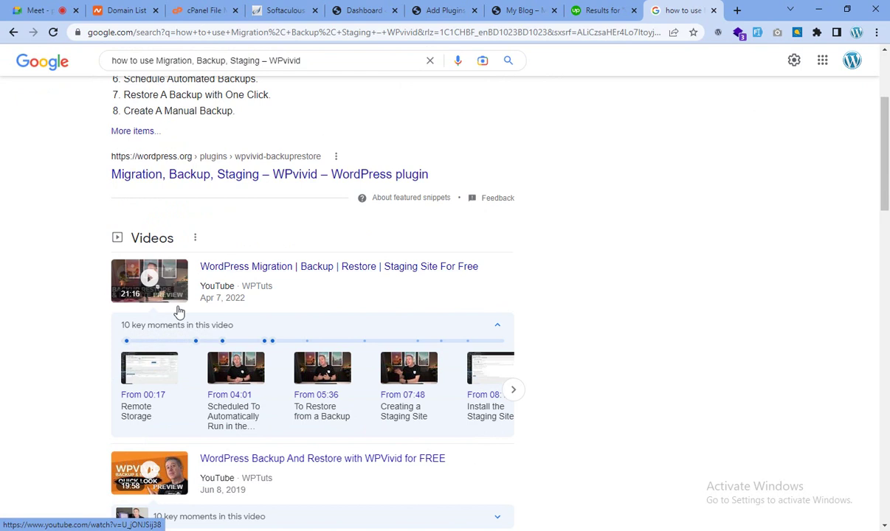
pyautogui.scroll(-3, 221, 339)
pyautogui.scroll(-4, 269, 371)
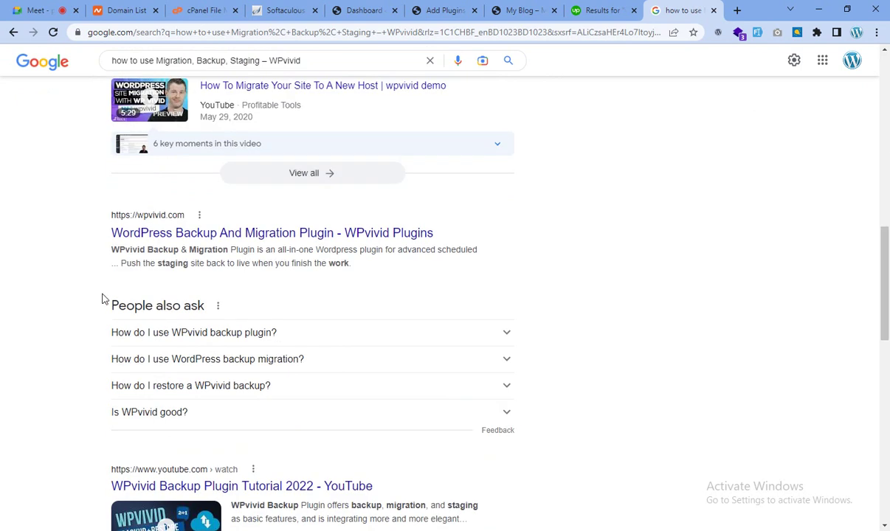
pyautogui.scroll(-4, 304, 390)
pyautogui.scroll(-6, 305, 391)
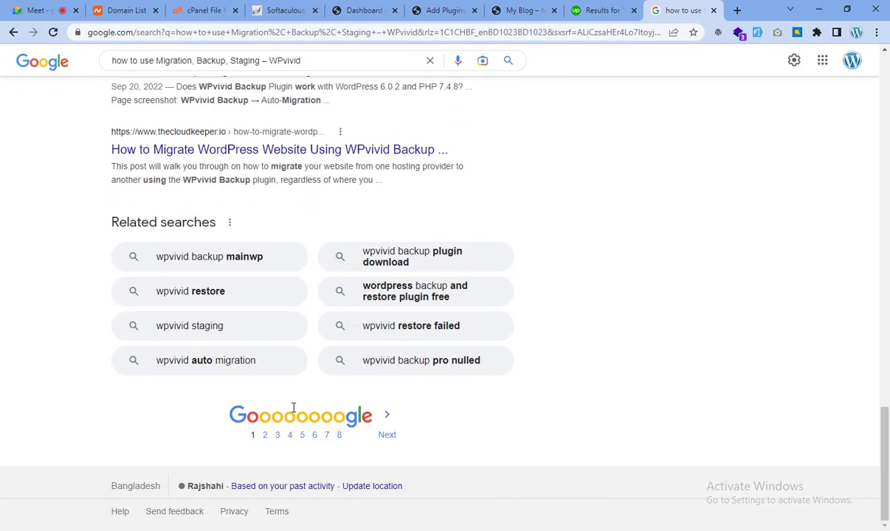
pyautogui.scroll(9, 292, 411)
pyautogui.scroll(15, 294, 413)
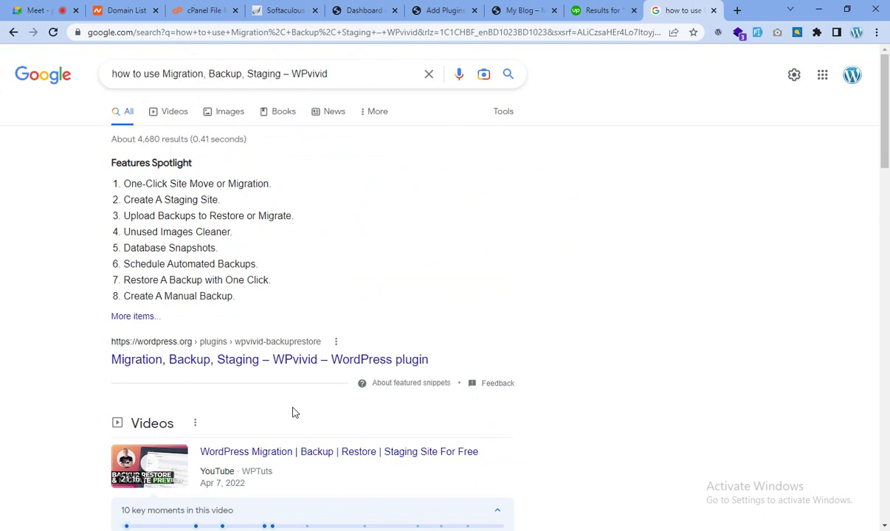
# - Install and activate All-in-One WP Migration 7.67 from the plugin search results
pyautogui.click(445, 11)
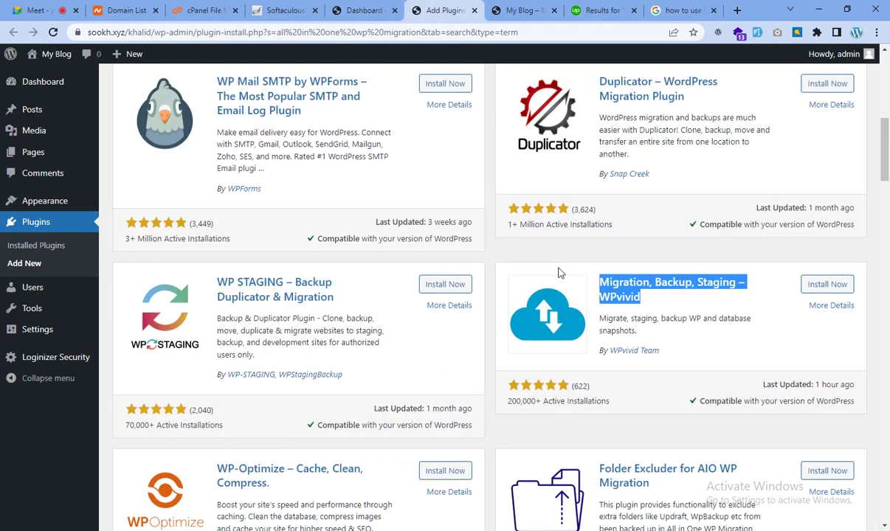
pyautogui.scroll(5, 340, 221)
pyautogui.scroll(3, 339, 221)
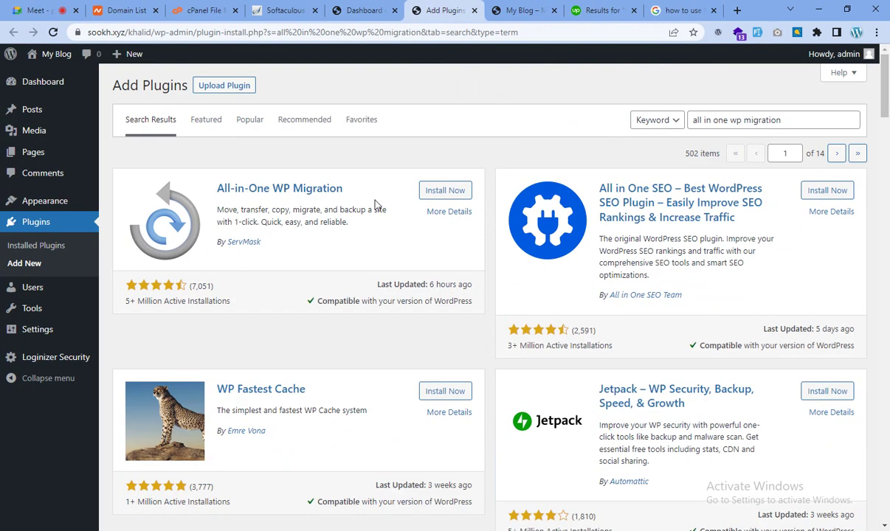
pyautogui.click(440, 196)
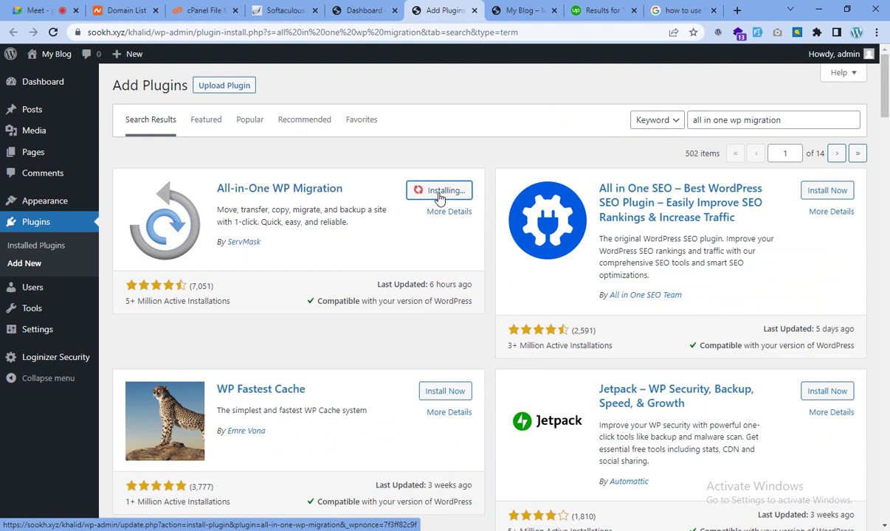
pyautogui.click(440, 196)
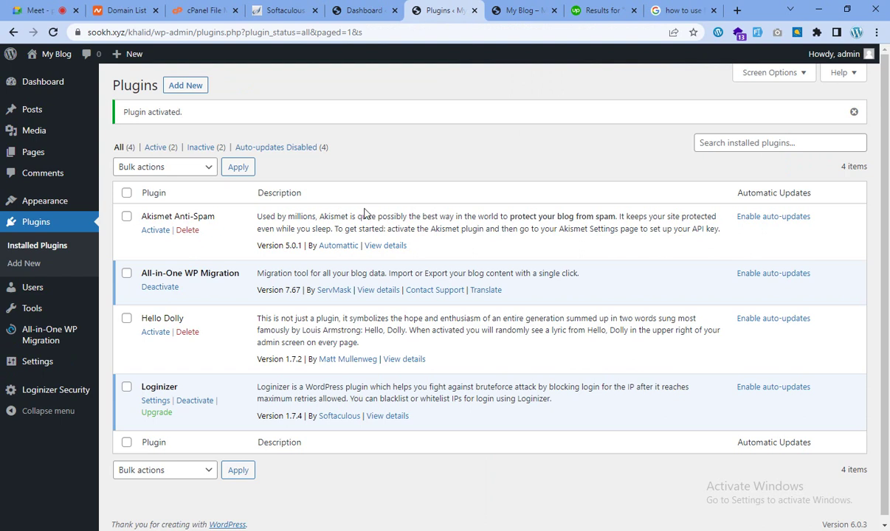
pyautogui.moveTo(49, 333)
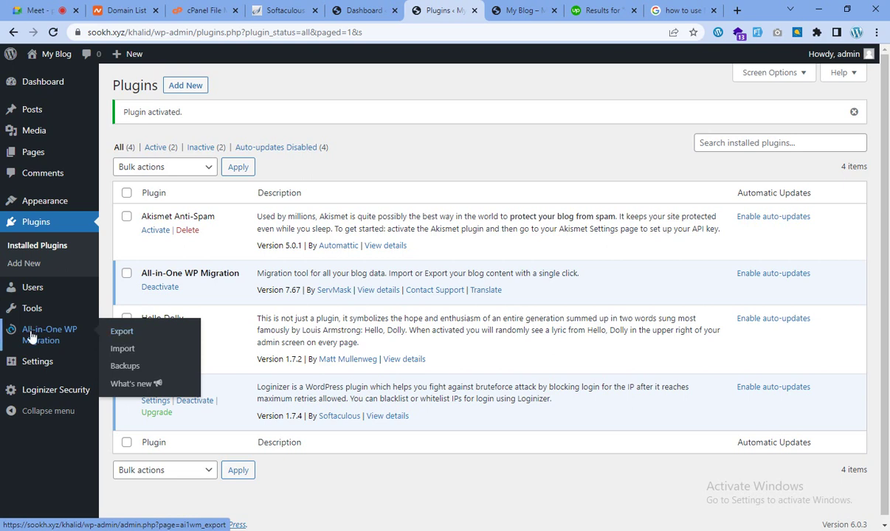
# - Export the sookh.xyz site to a file, download the 16 MB backup, and view the blog
pyautogui.click(123, 333)
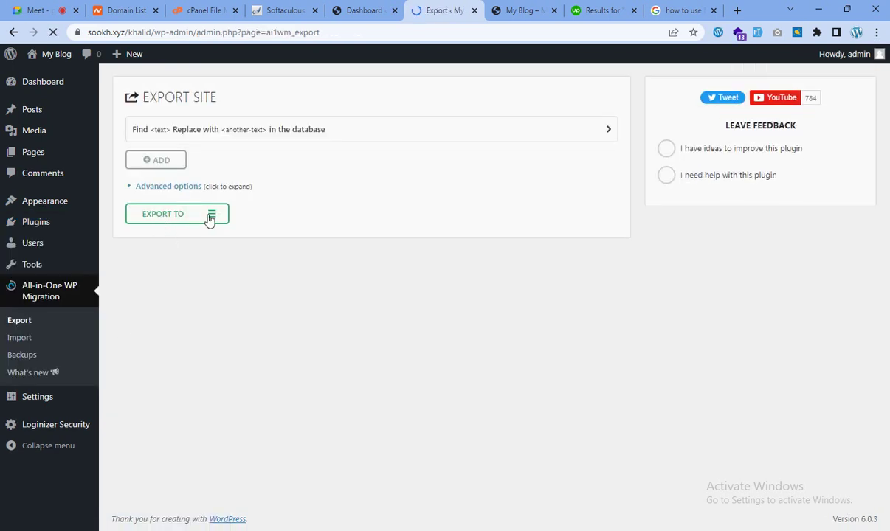
pyautogui.click(210, 216)
pyautogui.click(155, 236)
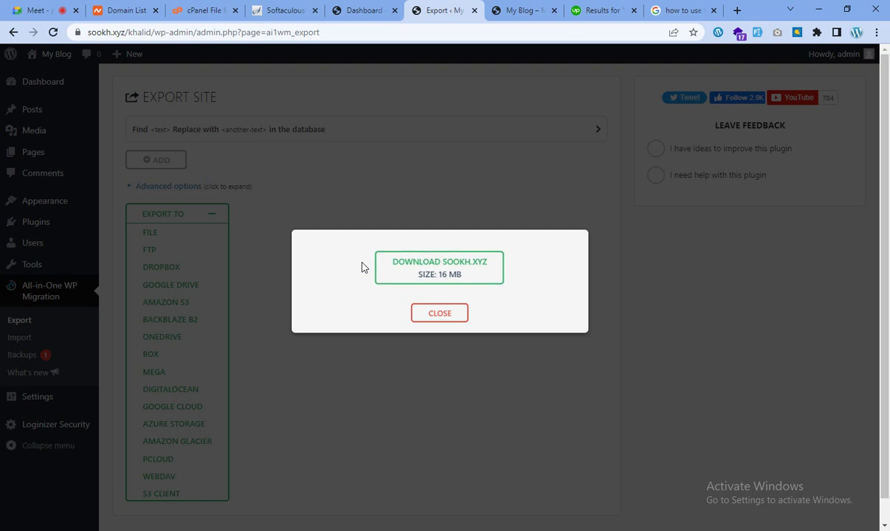
pyautogui.click(456, 274)
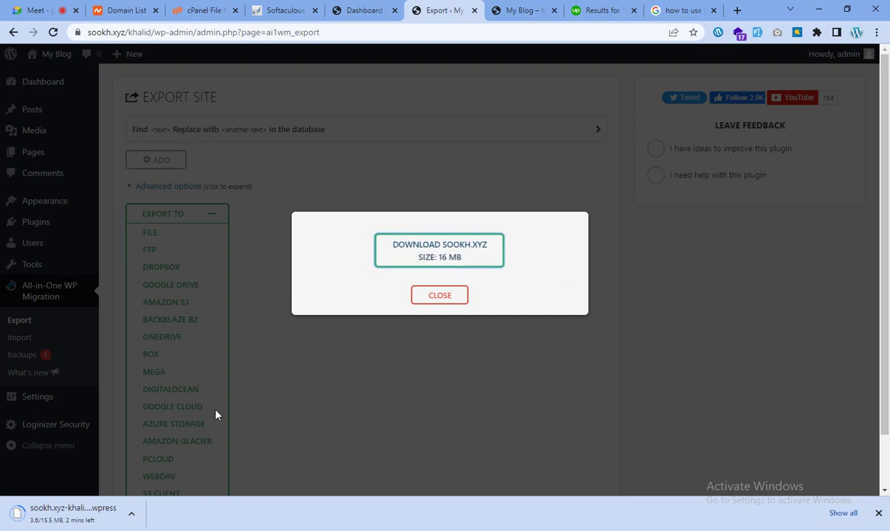
pyautogui.click(522, 10)
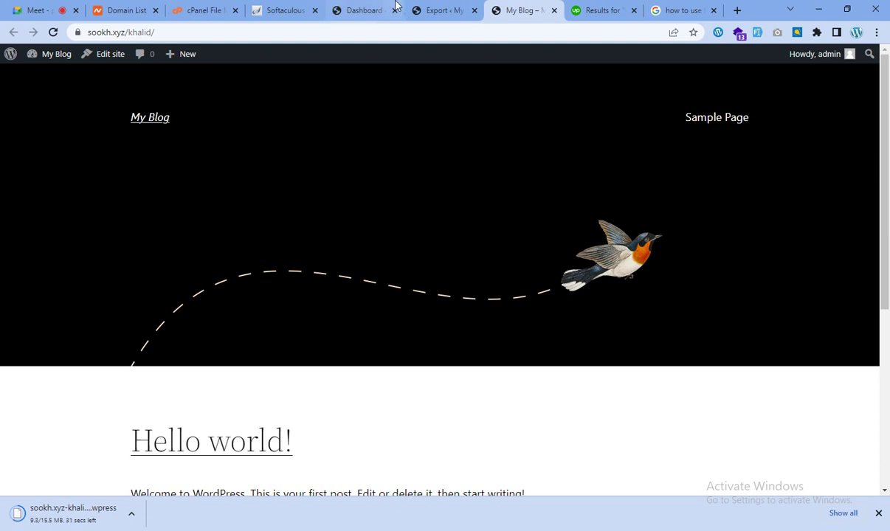
pyautogui.click(34, 9)
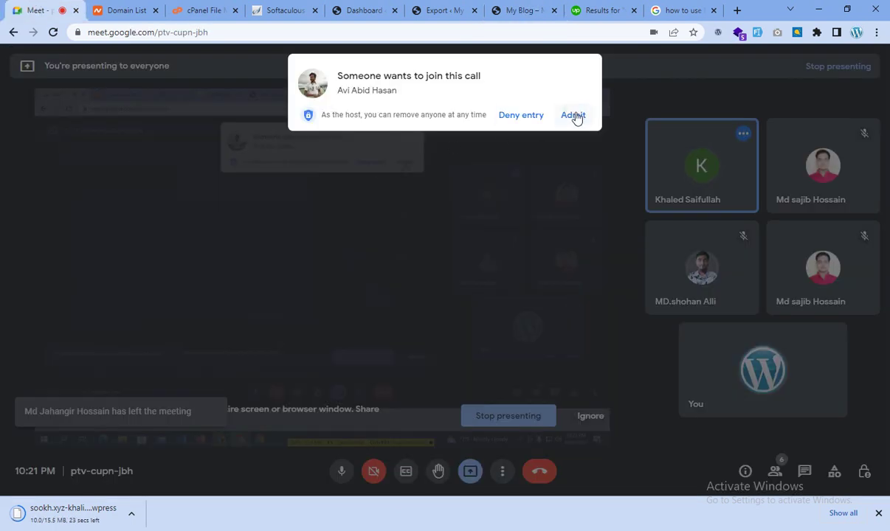
# - Admit the waiting participant into the Google Meet call
pyautogui.click(574, 115)
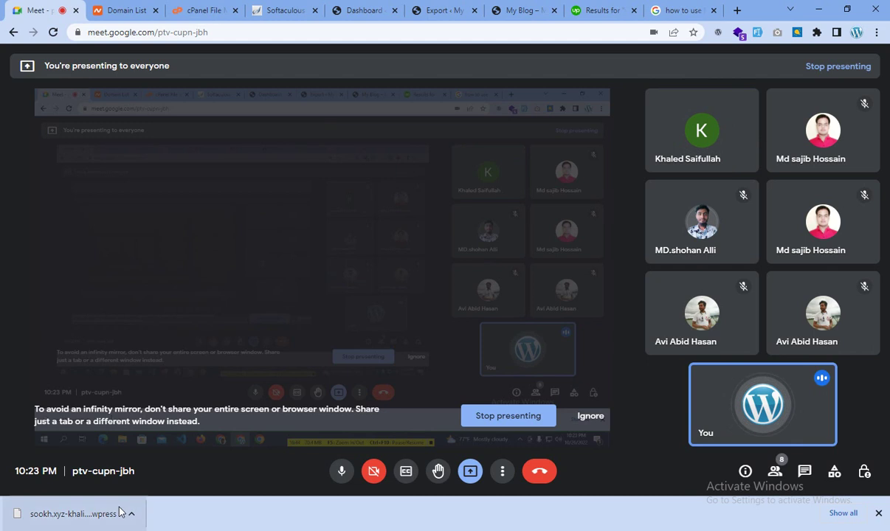
# - Search Google from the address bar for 'how to edit form in wp'
pyautogui.click(701, 9)
pyautogui.click(591, 34)
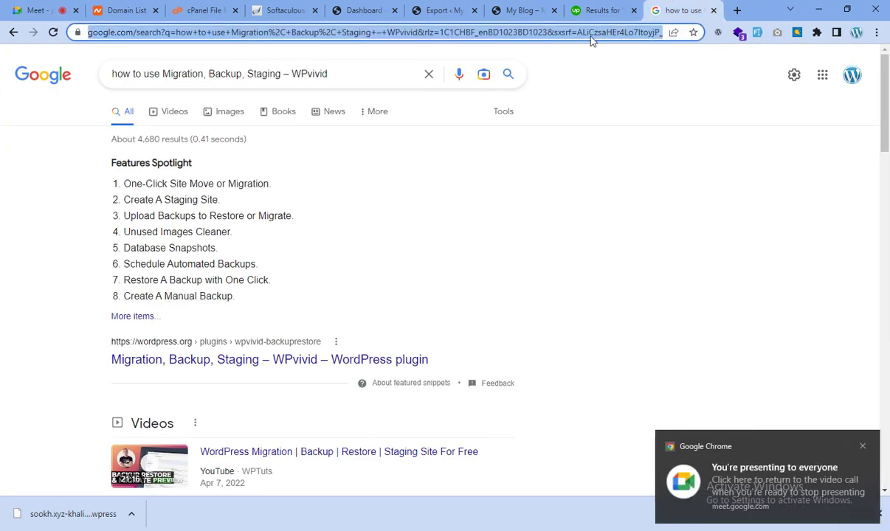
pyautogui.write('ho')
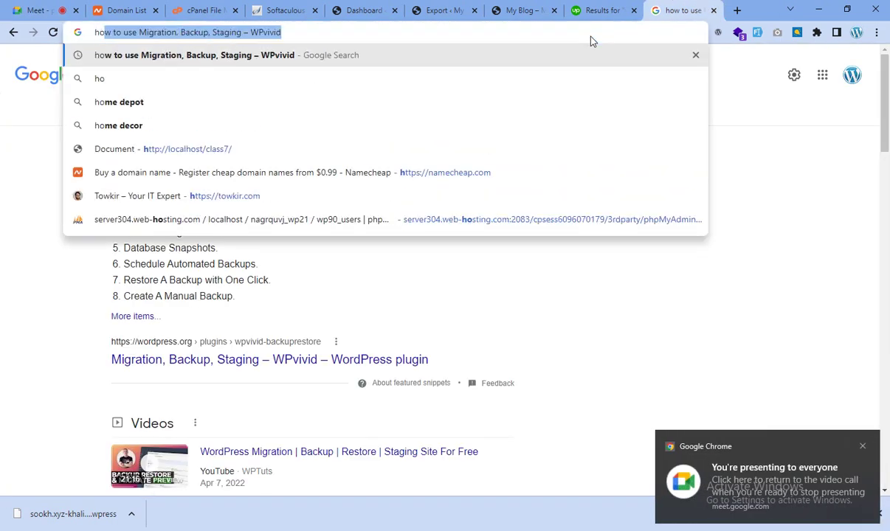
pyautogui.press('BackSpace')
pyautogui.write('w to')
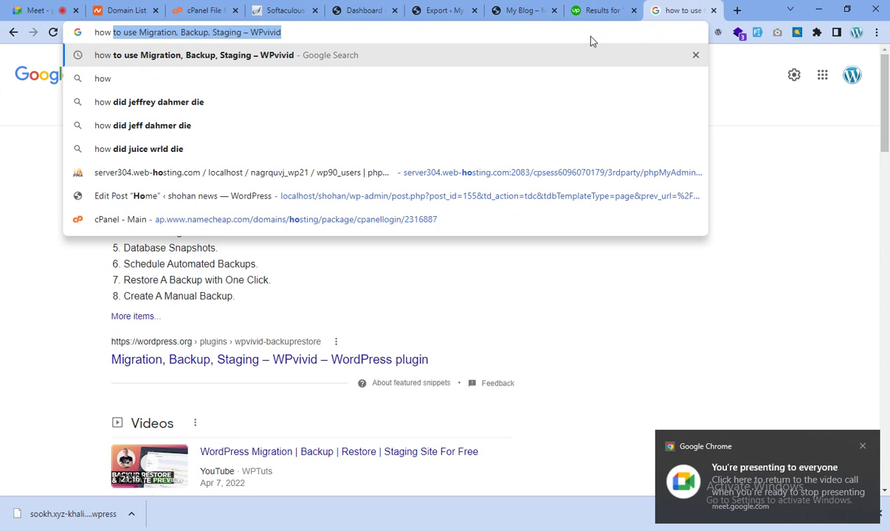
pyautogui.write('di')
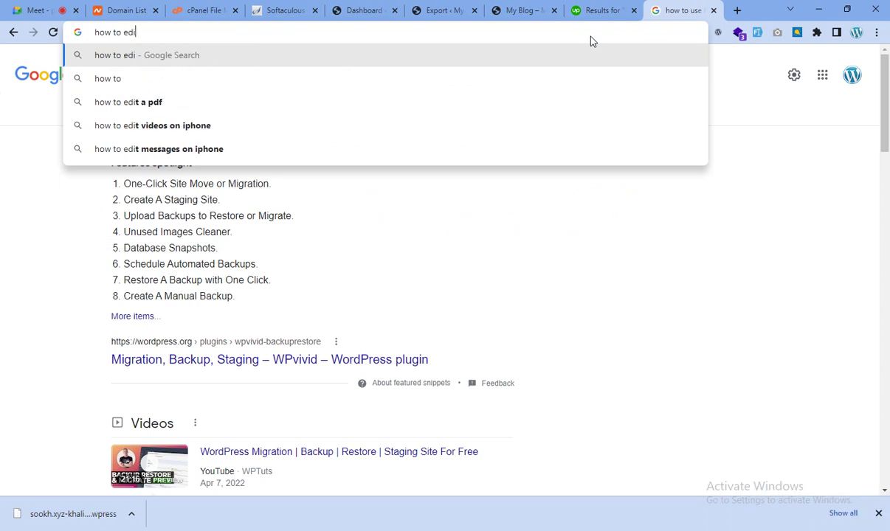
pyautogui.write('t in')
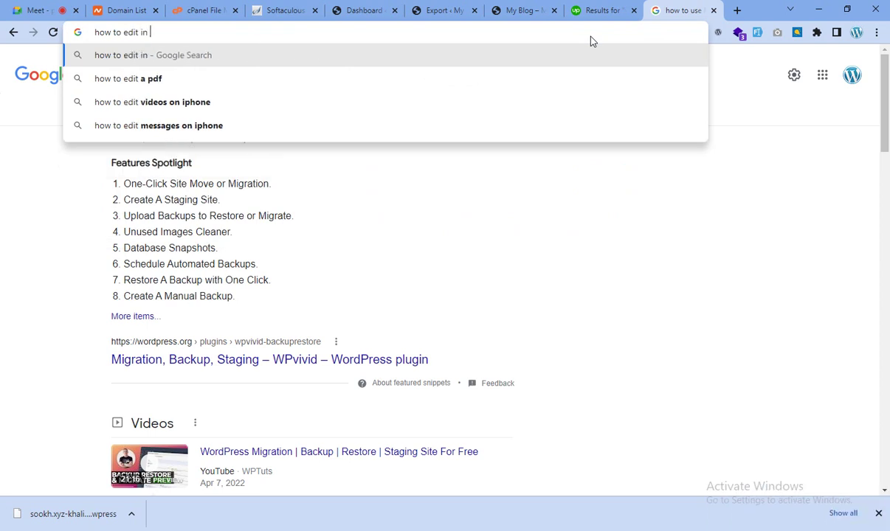
pyautogui.press('BackSpace')
pyautogui.press('BackSpace')
pyautogui.write('form ')
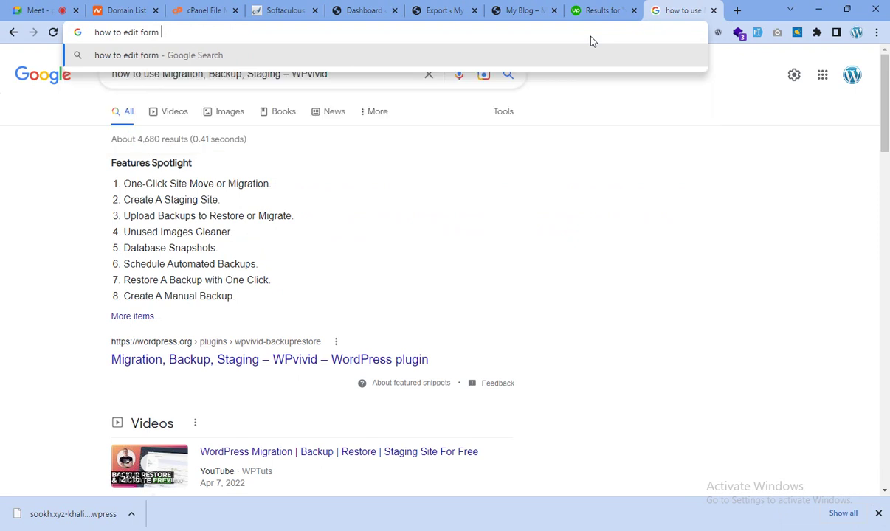
pyautogui.write('in wp')
pyautogui.press('Return')
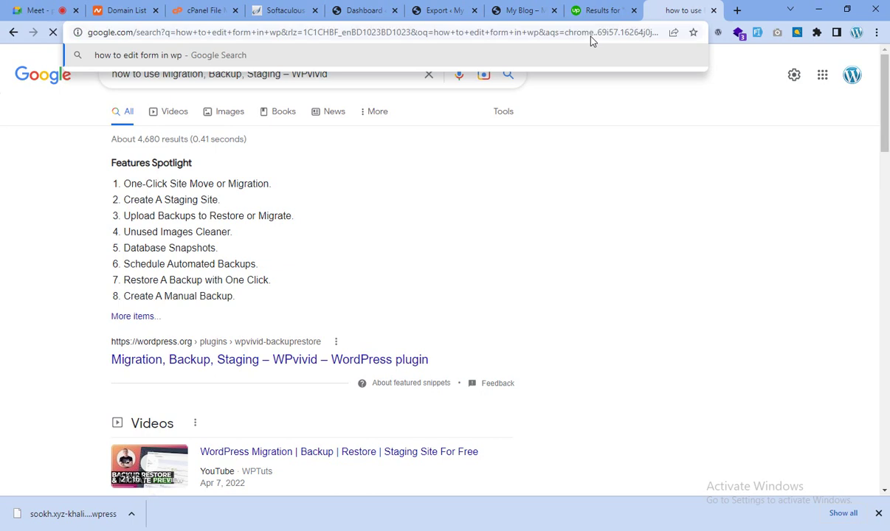
# - Browse the image results of WPForms editing guides, then place the cursor after 'edit' in the query
pyautogui.click(232, 116)
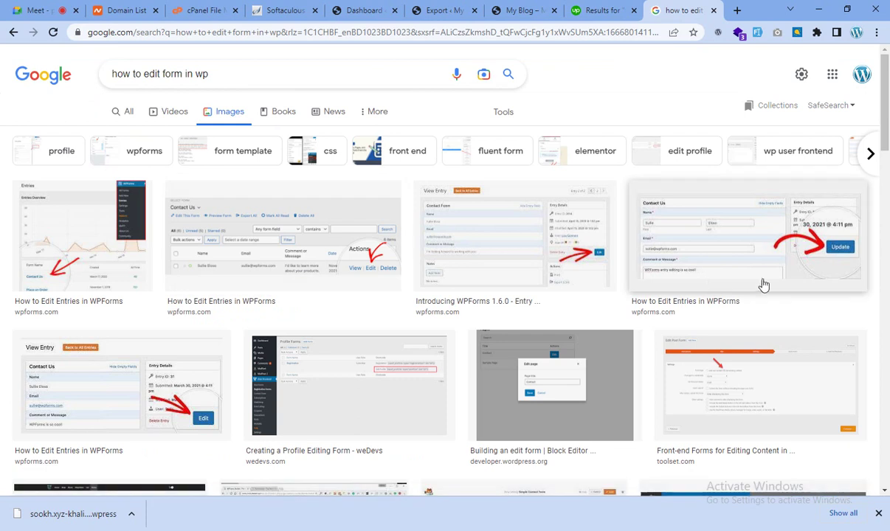
pyautogui.scroll(-4, 518, 349)
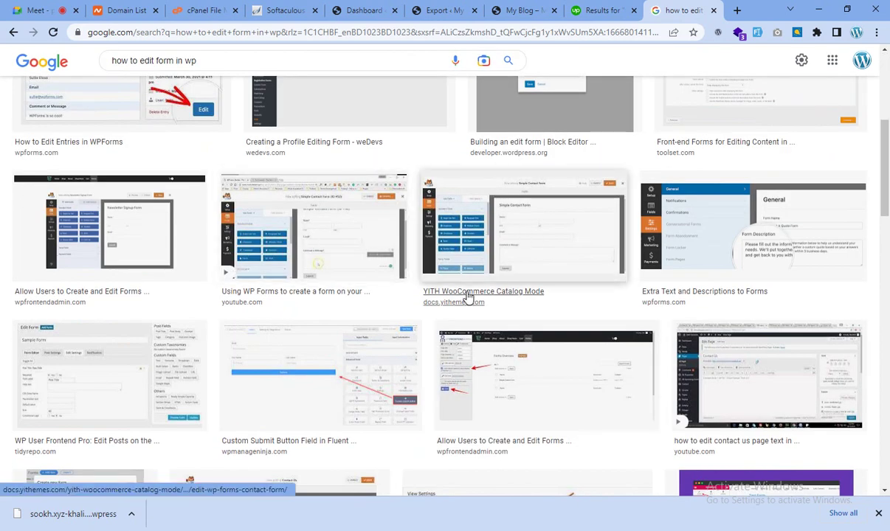
pyautogui.scroll(-3, 314, 318)
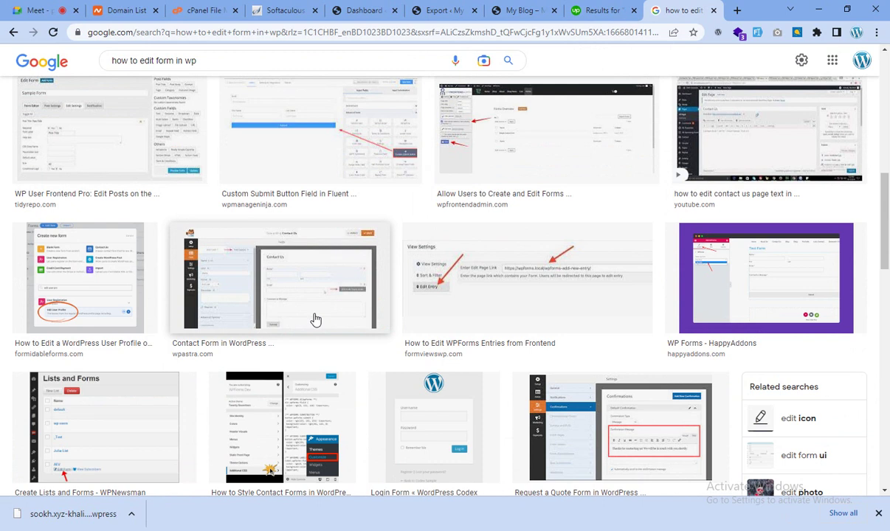
pyautogui.scroll(10, 316, 319)
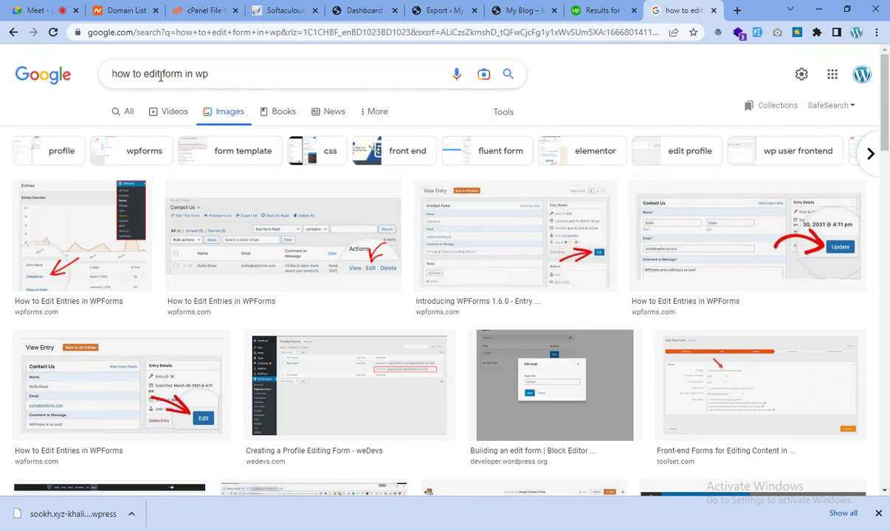
pyautogui.scroll(-5, 241, 260)
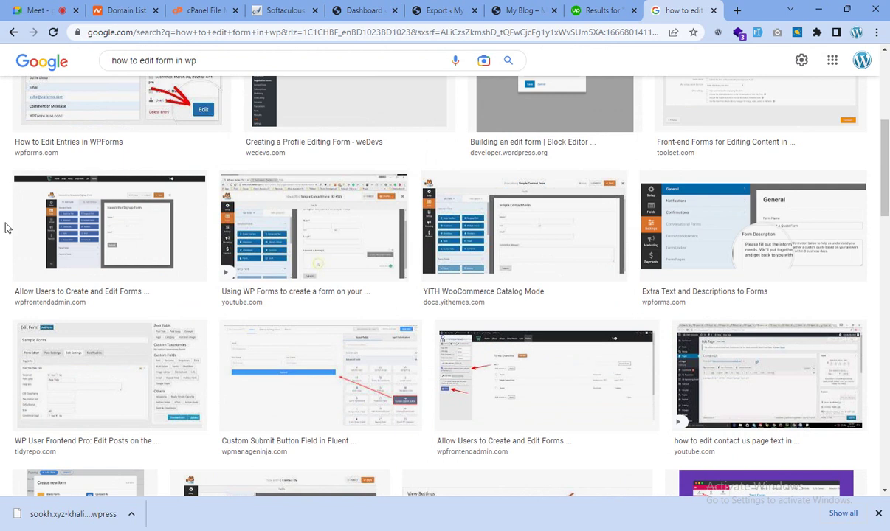
pyautogui.scroll(-5, 235, 261)
pyautogui.scroll(-5, 742, 293)
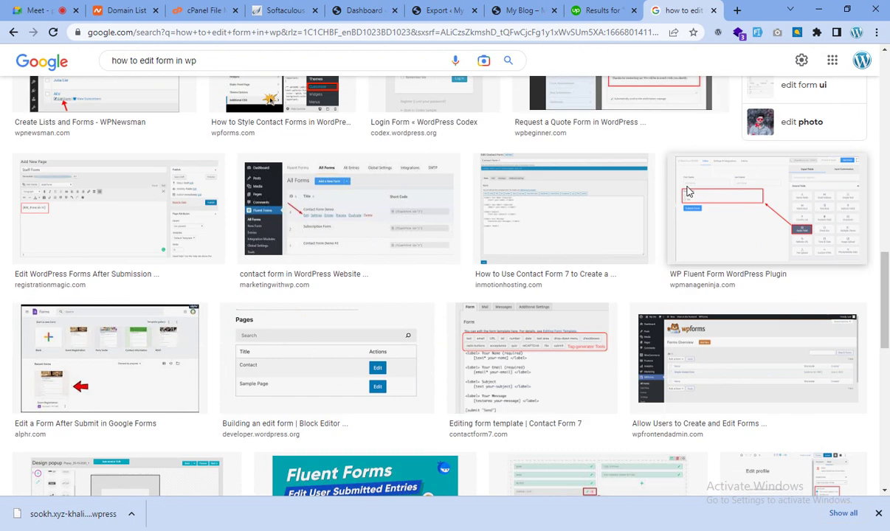
pyautogui.scroll(-5, 526, 348)
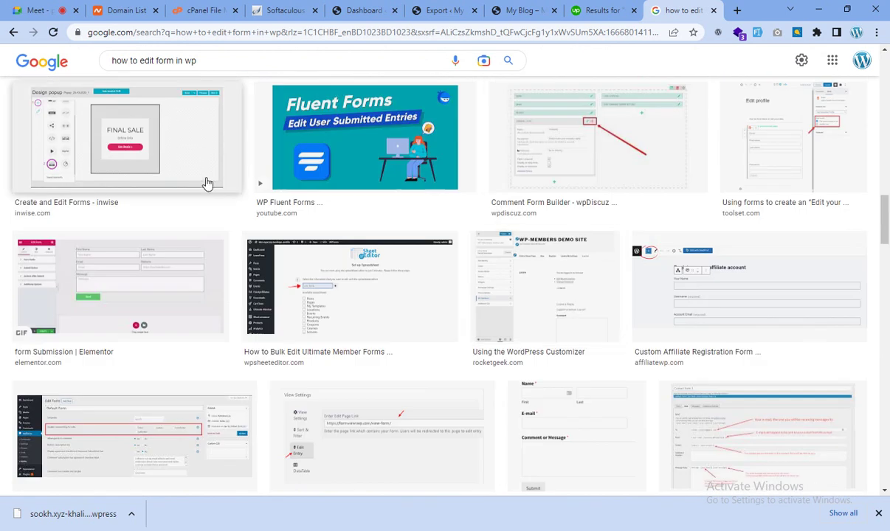
pyautogui.scroll(-3, 330, 242)
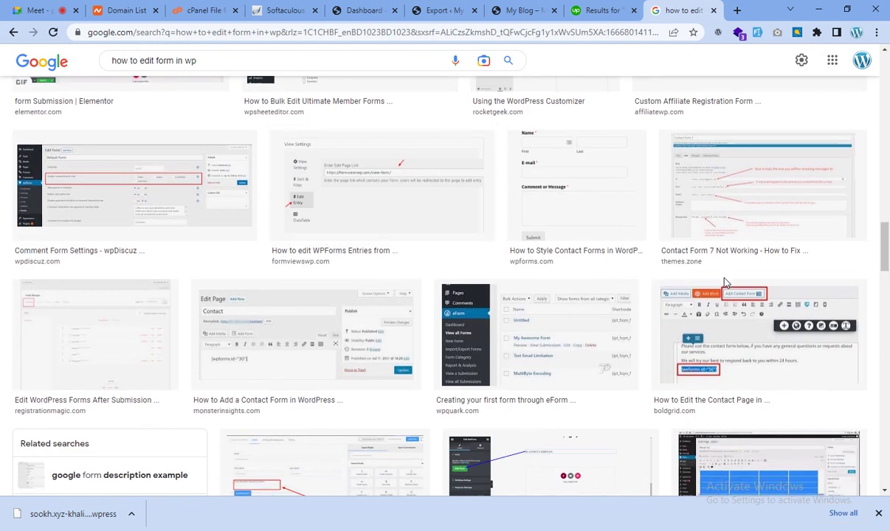
pyautogui.scroll(-4, 724, 284)
pyautogui.scroll(-5, 336, 305)
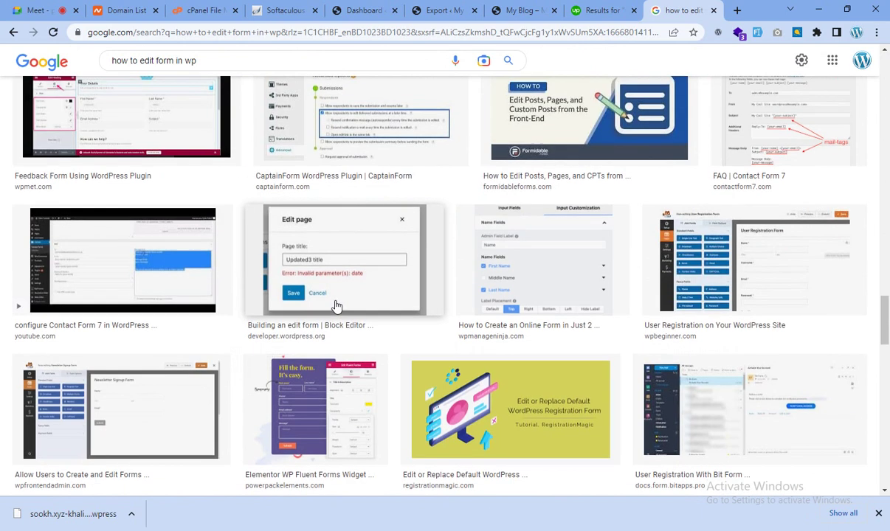
pyautogui.scroll(8, 337, 305)
pyautogui.scroll(8, 337, 305)
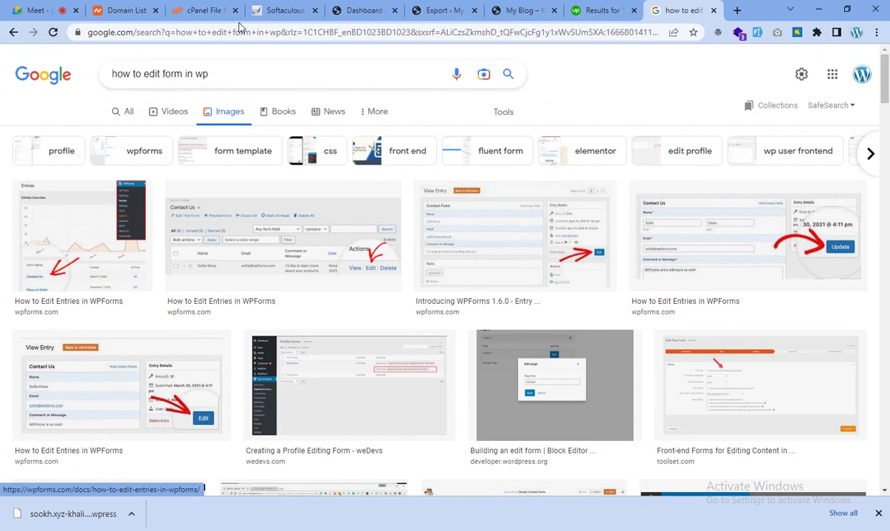
pyautogui.click(195, 74)
pyautogui.press('Left')
pyautogui.press('Left')
pyautogui.press('Left')
pyautogui.press('Left')
pyautogui.press('Left')
pyautogui.press('Left')
pyautogui.press('Left')
pyautogui.press('Left')
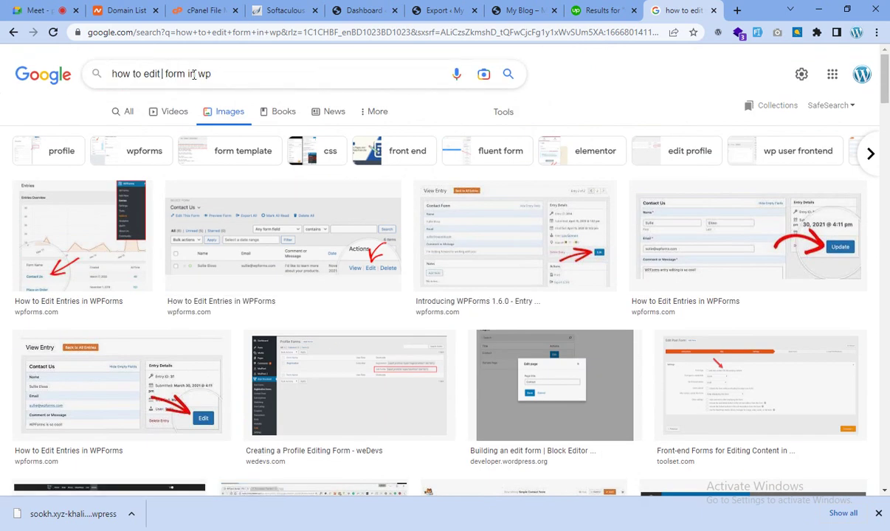
# - Search images for 'how to edit bio form in wp' and open the ProfilePress and Formidable results in background tabs
pyautogui.write('bio')
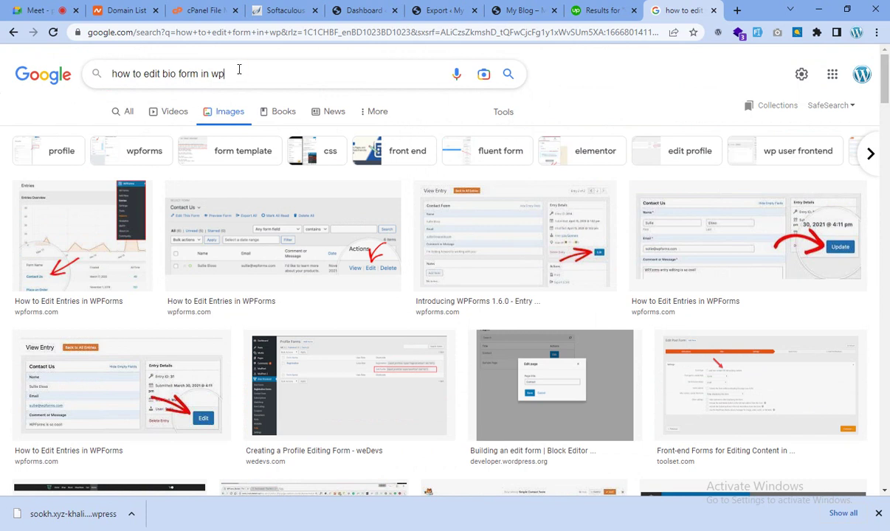
pyautogui.press('Return')
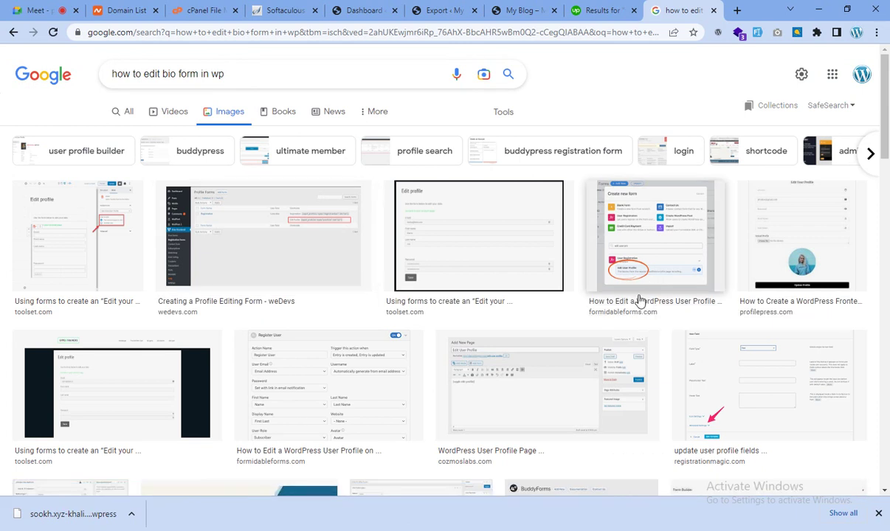
pyautogui.middleClick(797, 304)
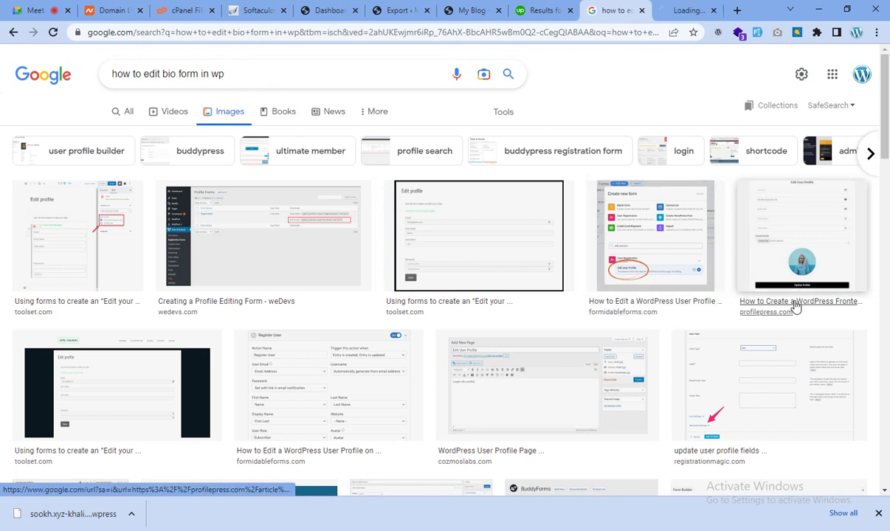
pyautogui.middleClick(662, 302)
pyautogui.scroll(-3, 664, 303)
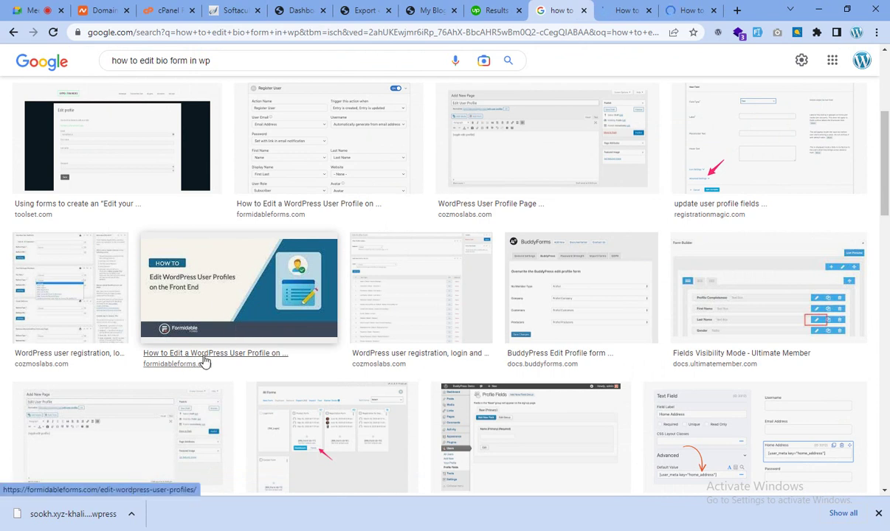
pyautogui.middleClick(244, 355)
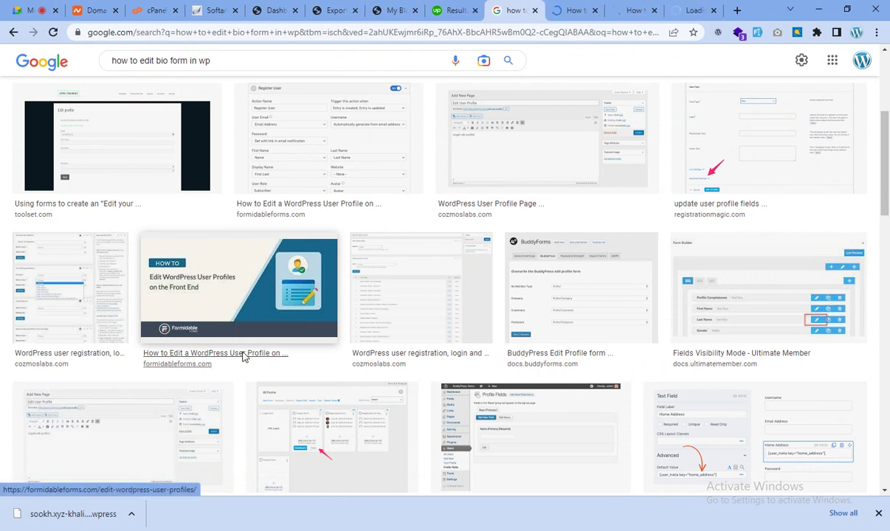
# - Open the Stack Overflow Ultimate Member and Understrap profile-page results in background tabs
pyautogui.scroll(-2, 585, 342)
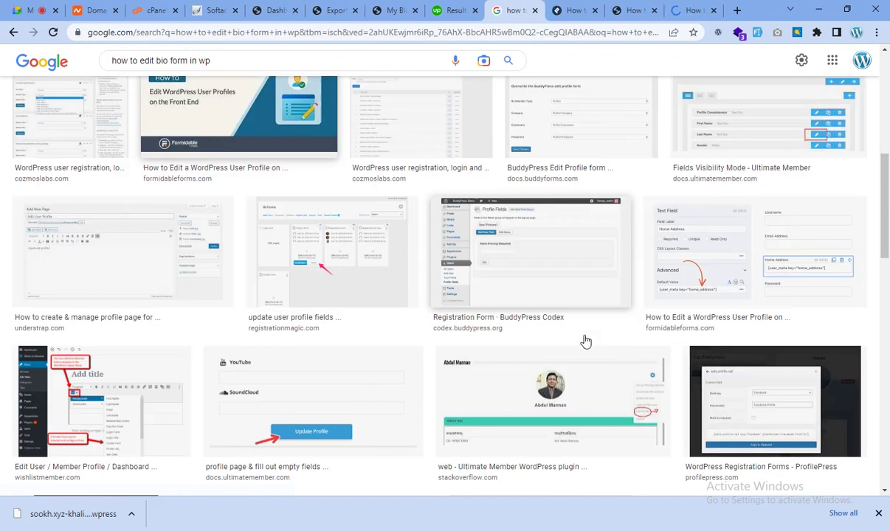
pyautogui.scroll(-2, 585, 340)
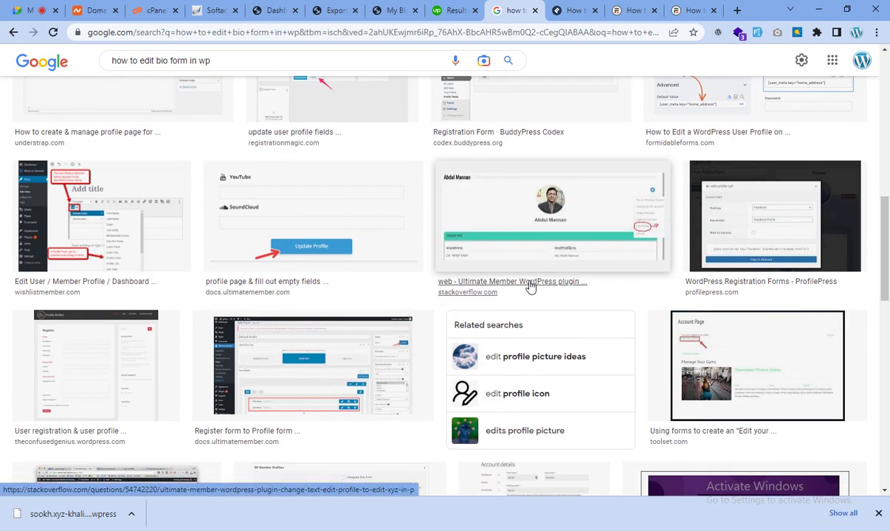
pyautogui.middleClick(530, 287)
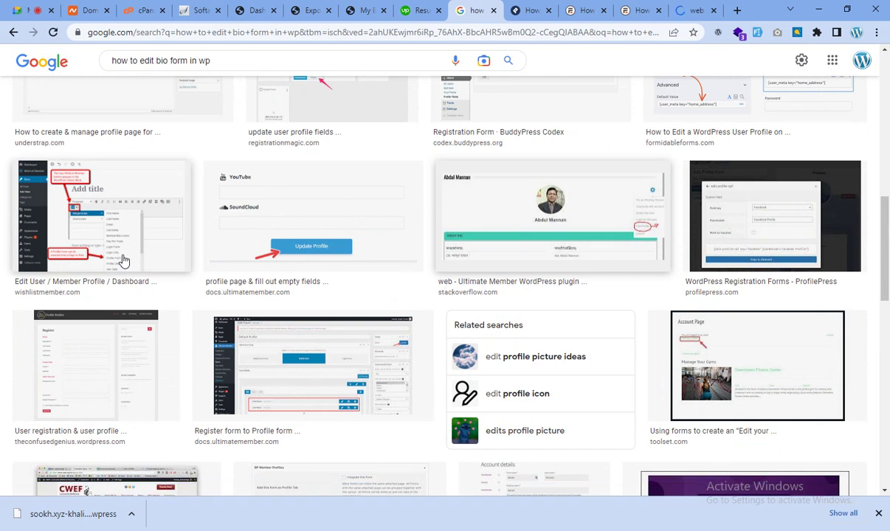
pyautogui.scroll(-5, 124, 261)
pyautogui.scroll(-4, 124, 262)
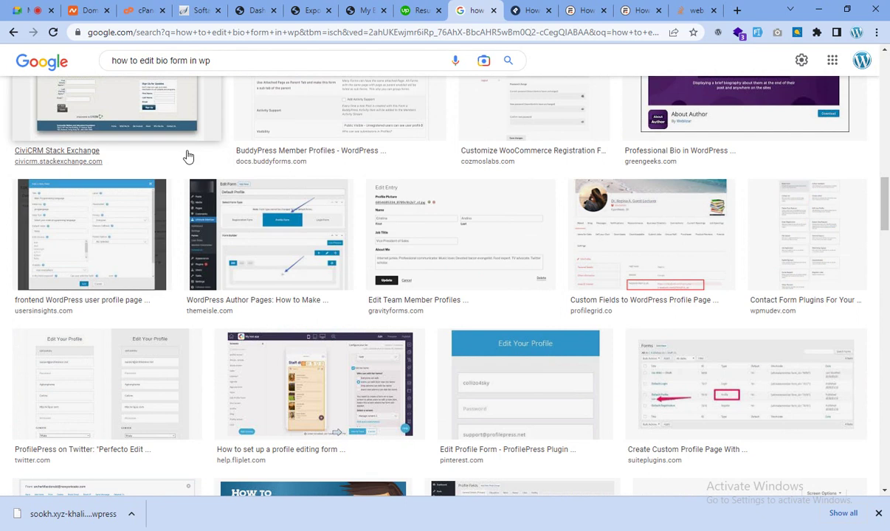
pyautogui.scroll(-3, 472, 280)
pyautogui.scroll(-3, 499, 306)
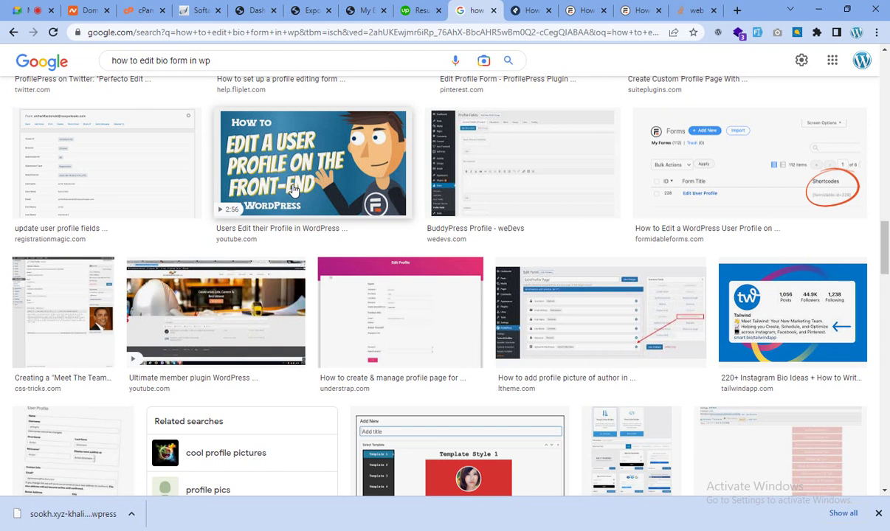
pyautogui.middleClick(368, 377)
# - Read through the Understrap profile-page article and its Profile Builder screenshots
pyautogui.click(698, 11)
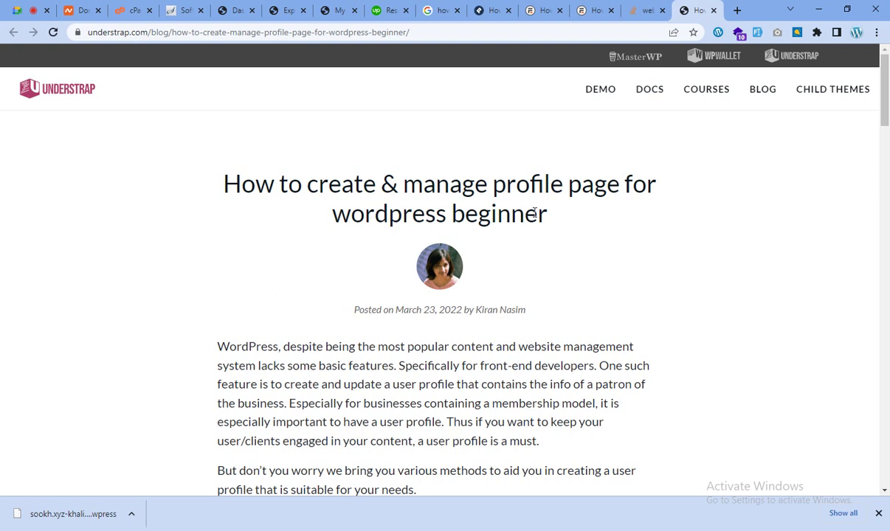
pyautogui.scroll(-10, 452, 341)
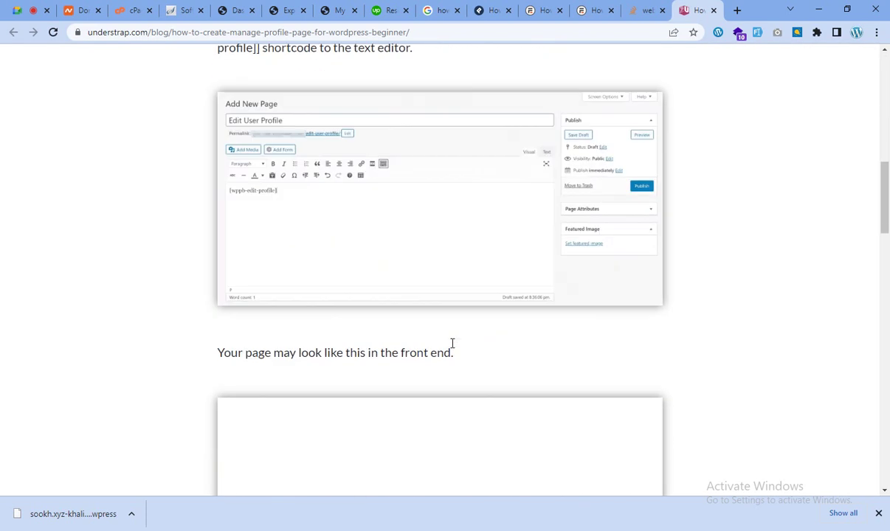
pyautogui.scroll(-4, 314, 284)
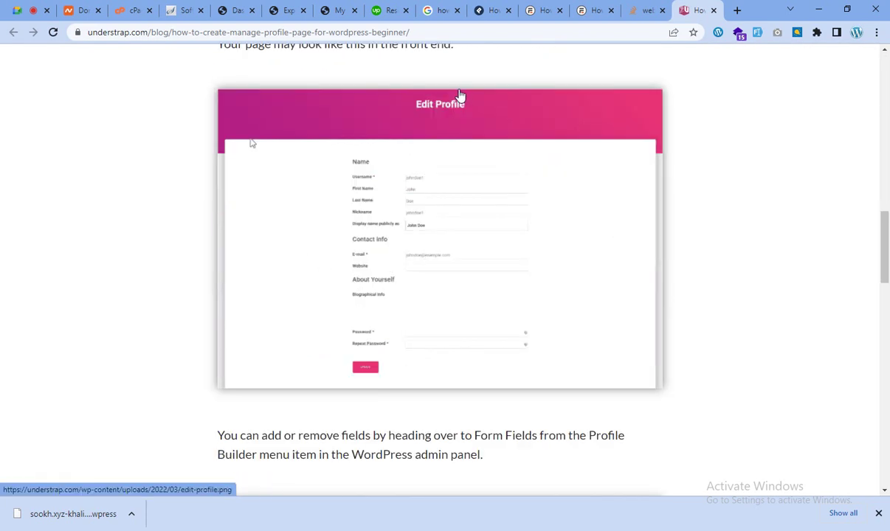
pyautogui.scroll(-2, 394, 292)
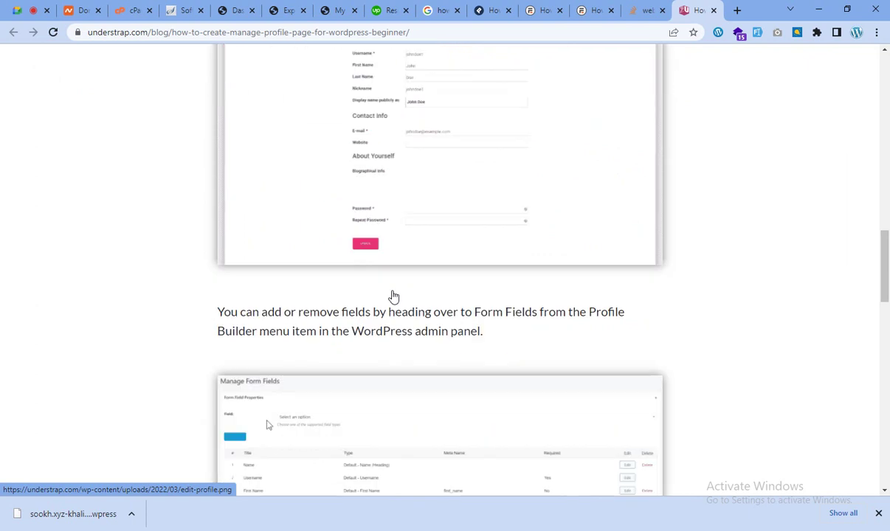
pyautogui.scroll(-3, 381, 247)
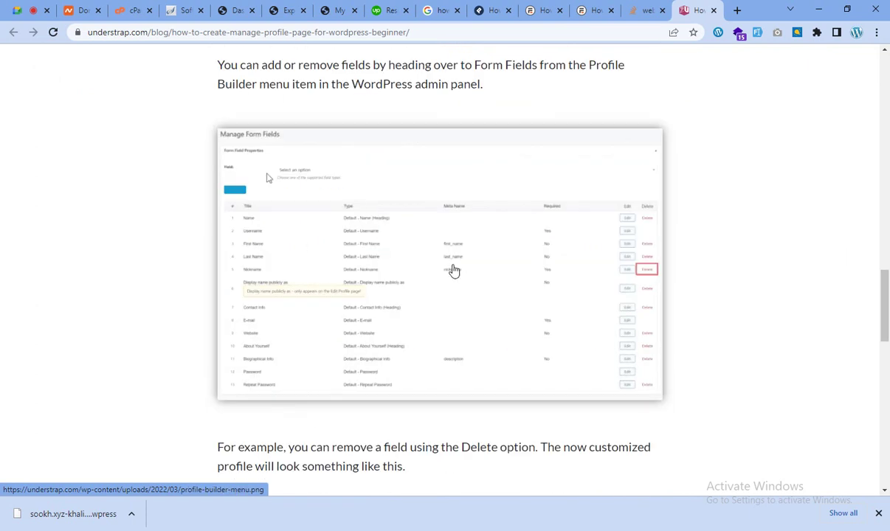
pyautogui.scroll(-5, 294, 270)
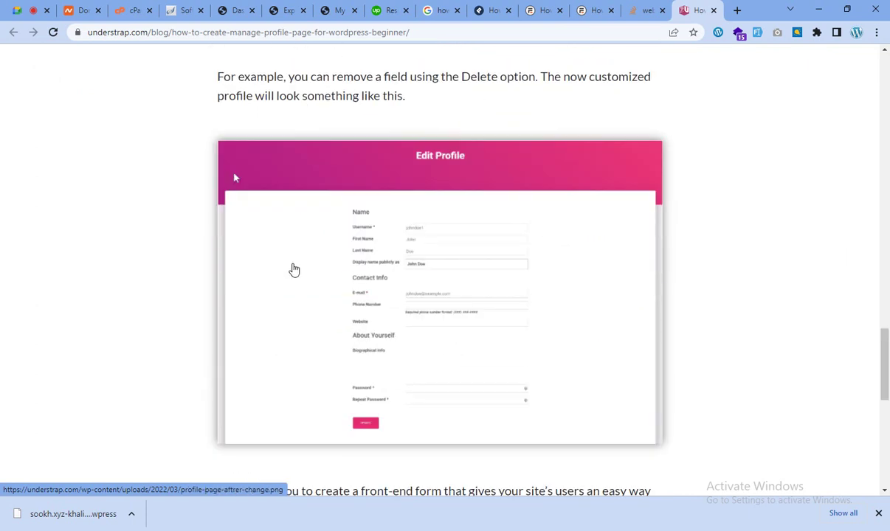
pyautogui.scroll(-6, 393, 273)
pyautogui.scroll(10, 393, 272)
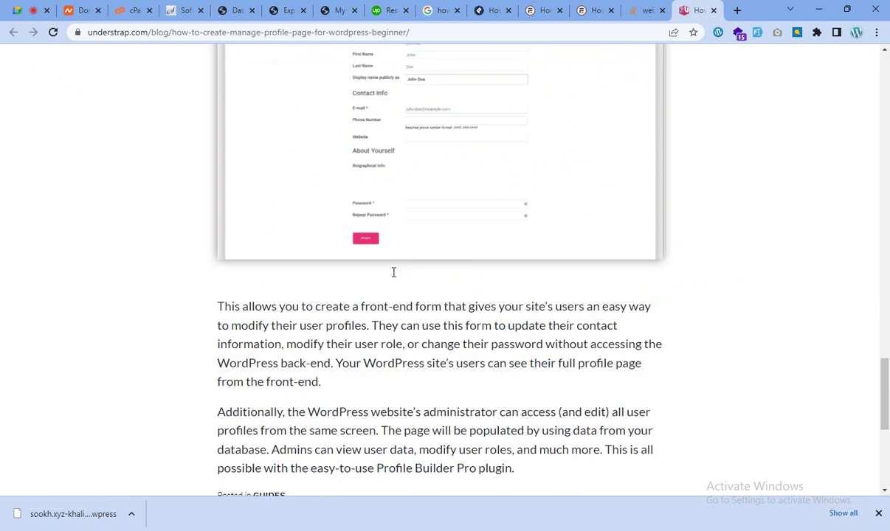
pyautogui.scroll(4, 394, 277)
# - Read the Stack Overflow question on changing Ultimate Member's 'Edit Profile' text and its answer
pyautogui.hotkey('ctrl', 'shift', 'Tab')
pyautogui.scroll(-4, 437, 281)
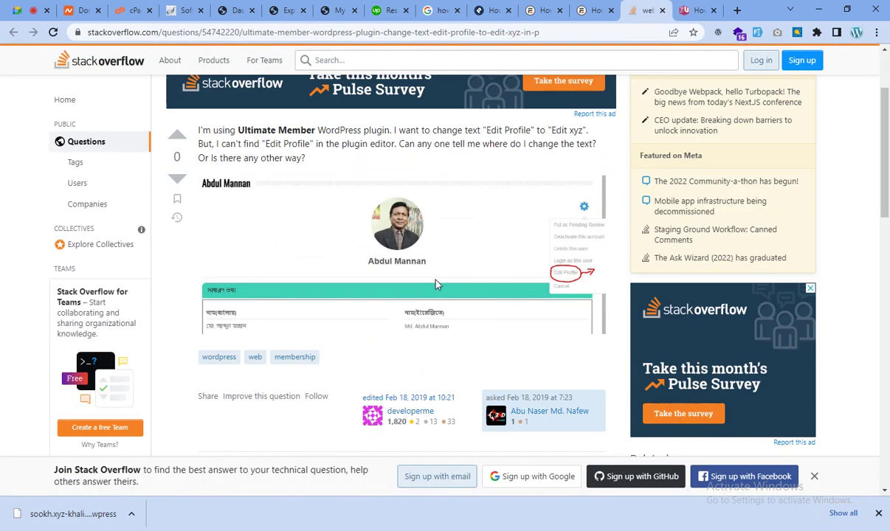
pyautogui.scroll(2, 441, 174)
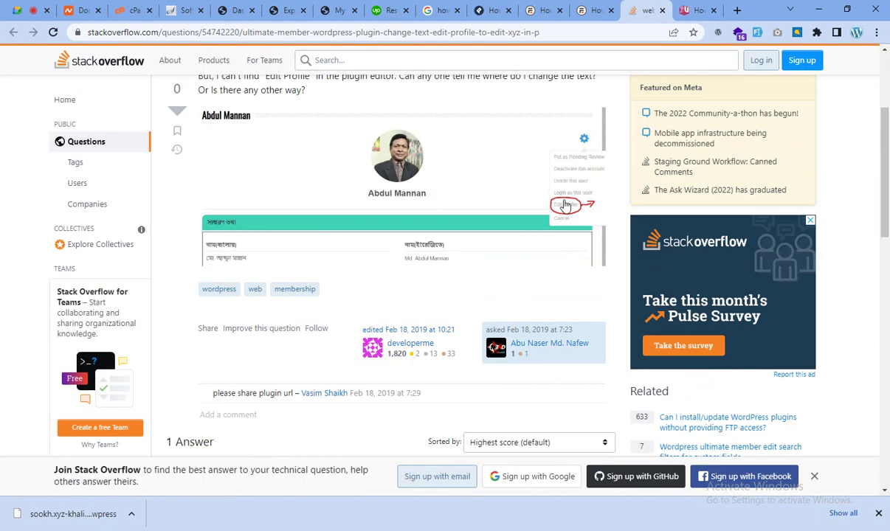
pyautogui.scroll(2, 302, 205)
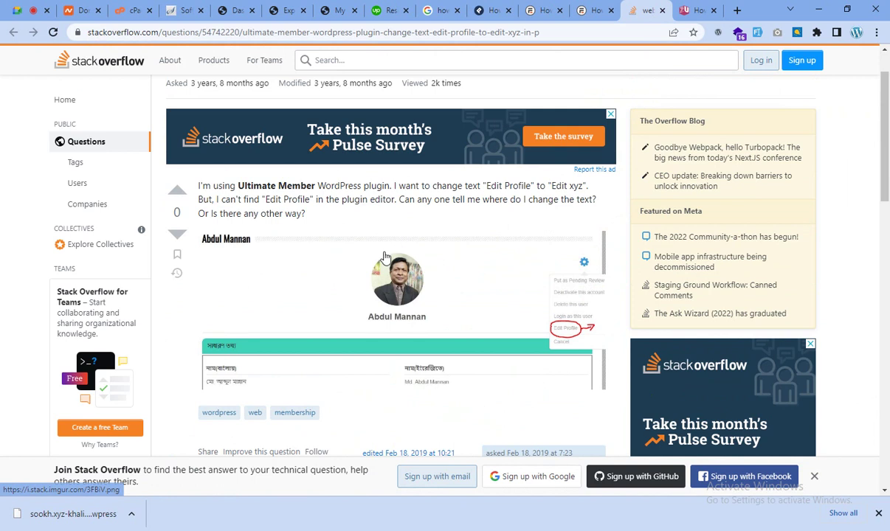
pyautogui.scroll(-3, 366, 256)
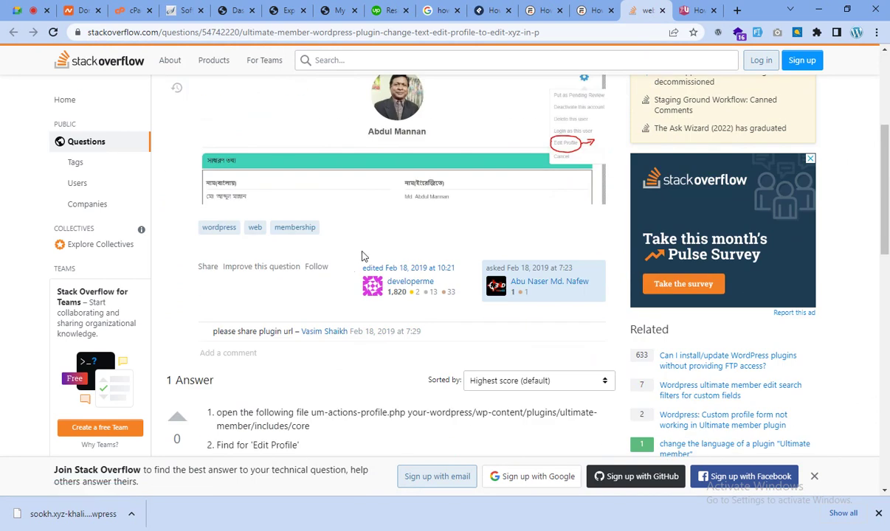
pyautogui.scroll(4, 362, 256)
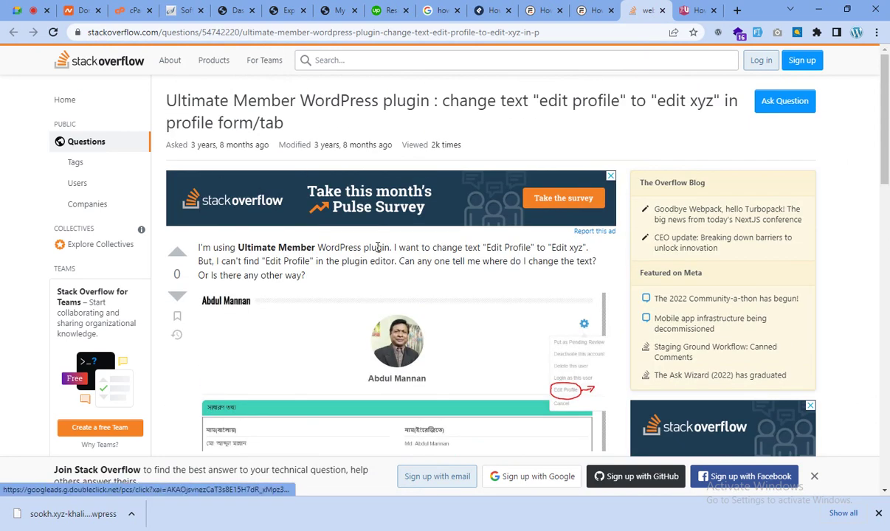
pyautogui.scroll(-5, 378, 247)
pyautogui.scroll(-5, 369, 250)
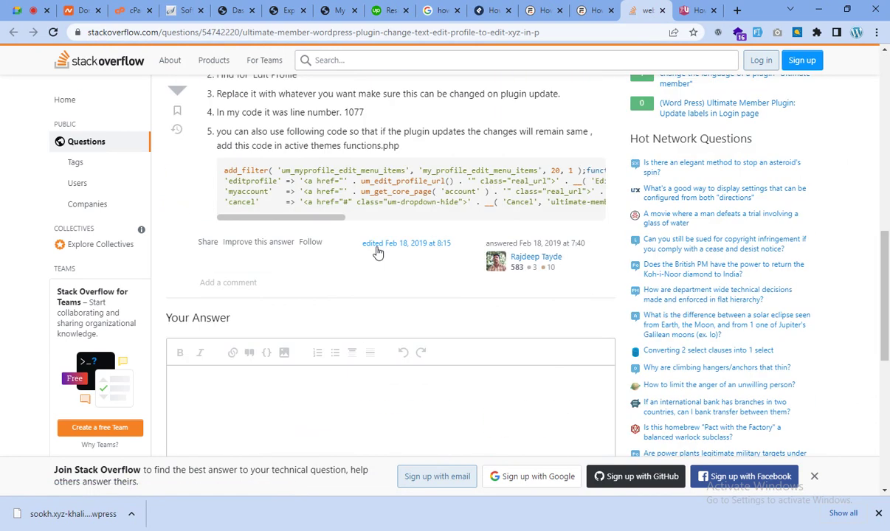
pyautogui.moveTo(279, 220)
pyautogui.mouseDown()
pyautogui.moveTo(546, 207)
pyautogui.moveTo(273, 211)
pyautogui.mouseUp()
pyautogui.scroll(-1, 422, 200)
pyautogui.scroll(-8, 423, 199)
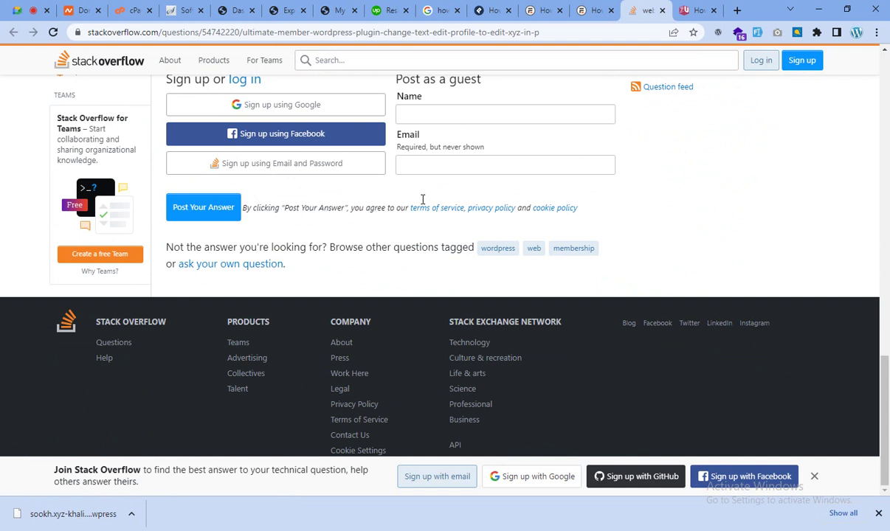
# - Glance at the Meet call and Understrap article, then bring up the Formidable Forms profile guide
pyautogui.click(22, 10)
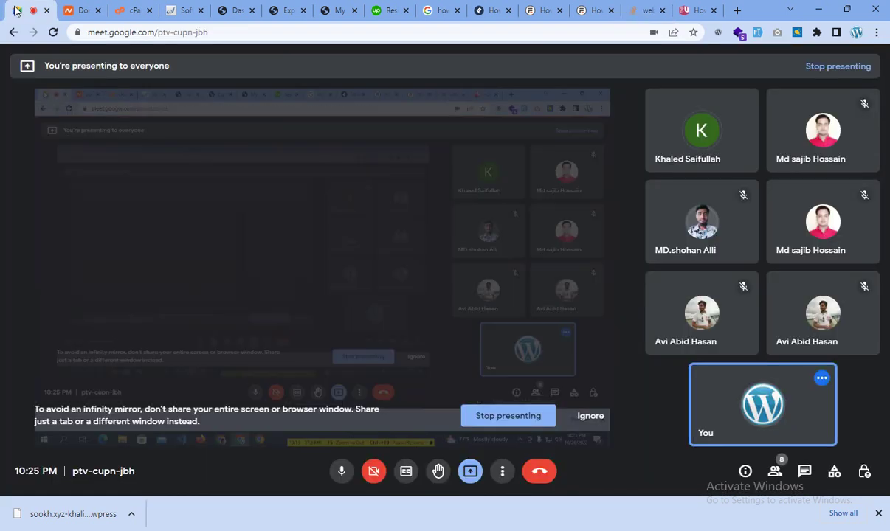
pyautogui.click(698, 10)
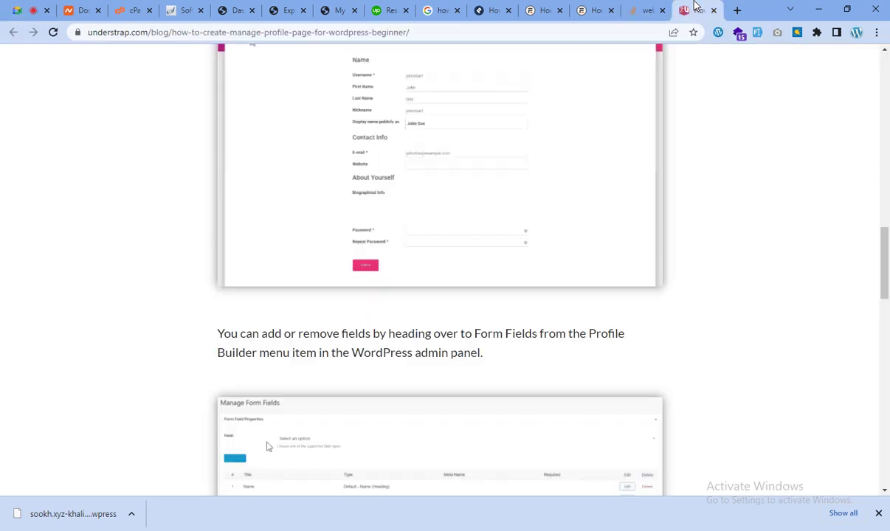
pyautogui.scroll(15, 425, 338)
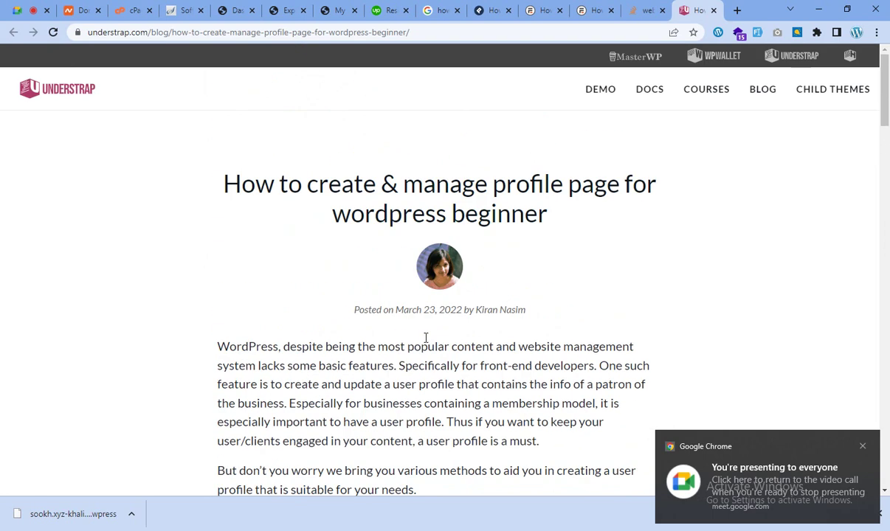
pyautogui.click(590, 10)
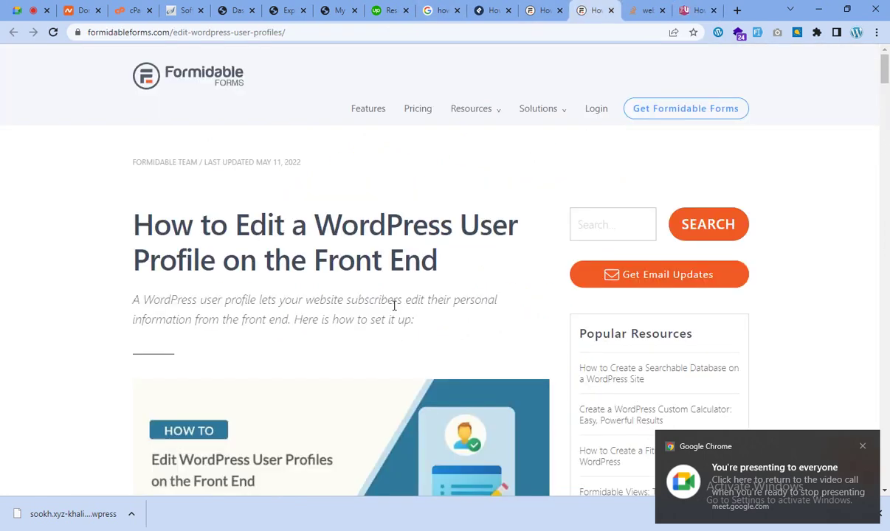
pyautogui.scroll(-4, 394, 305)
# - Dismiss the notification prompt, skim the guide to Step 1, and close all tabs right of the Google search
pyautogui.click(485, 125)
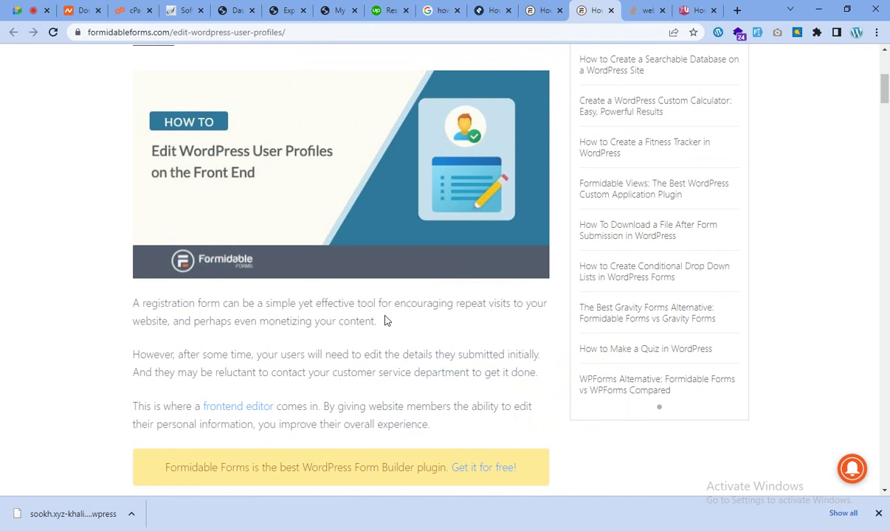
pyautogui.scroll(-15, 383, 320)
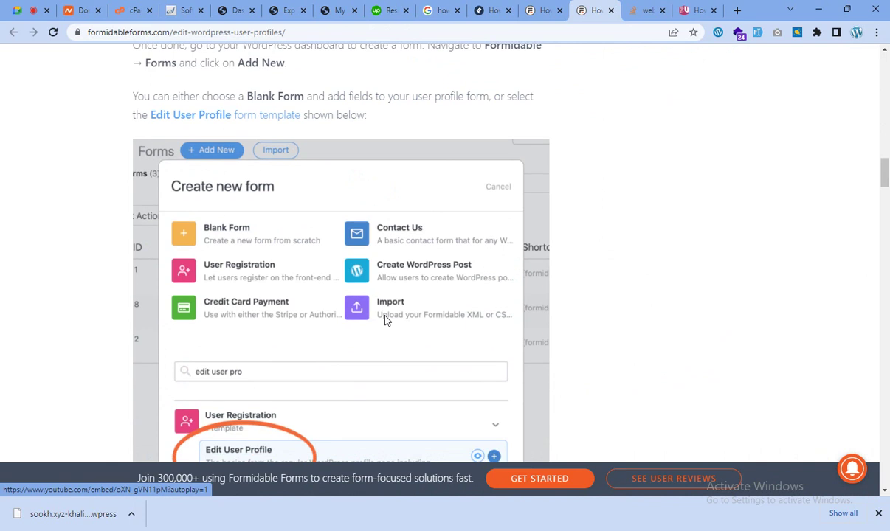
pyautogui.scroll(-4, 383, 321)
pyautogui.scroll(8, 384, 258)
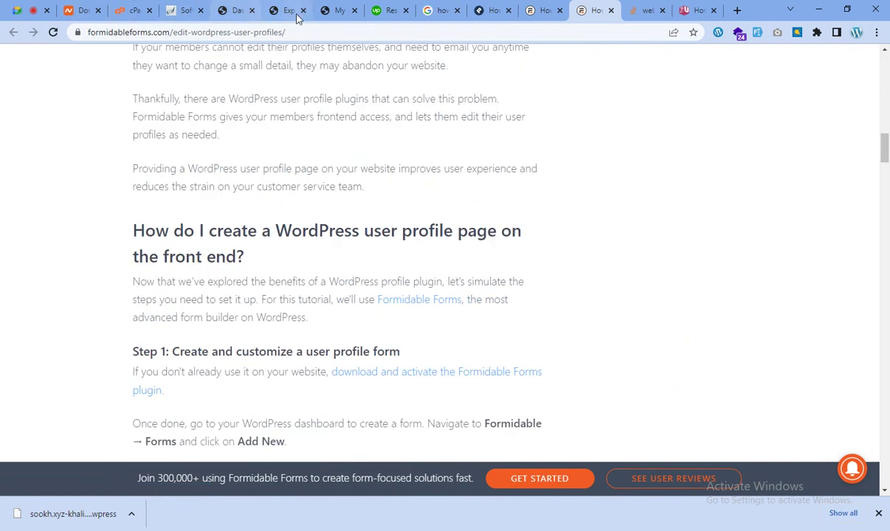
pyautogui.rightClick(438, 9)
pyautogui.click(476, 180)
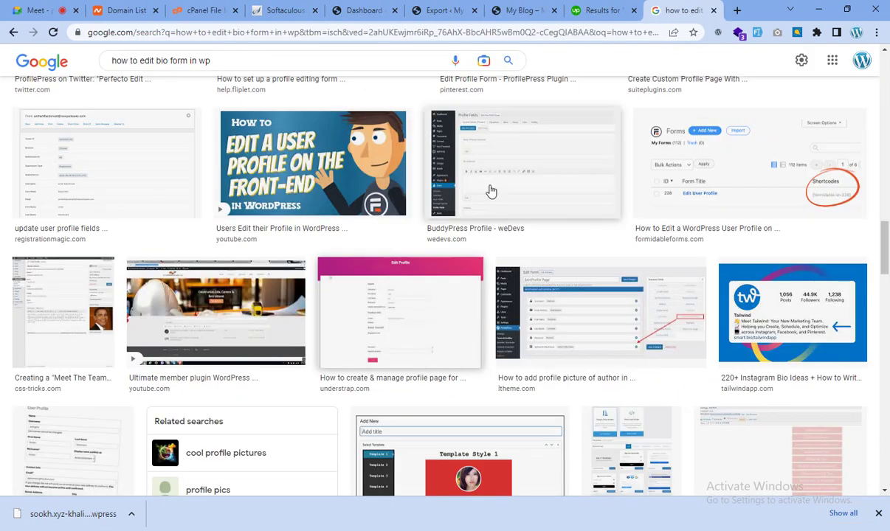
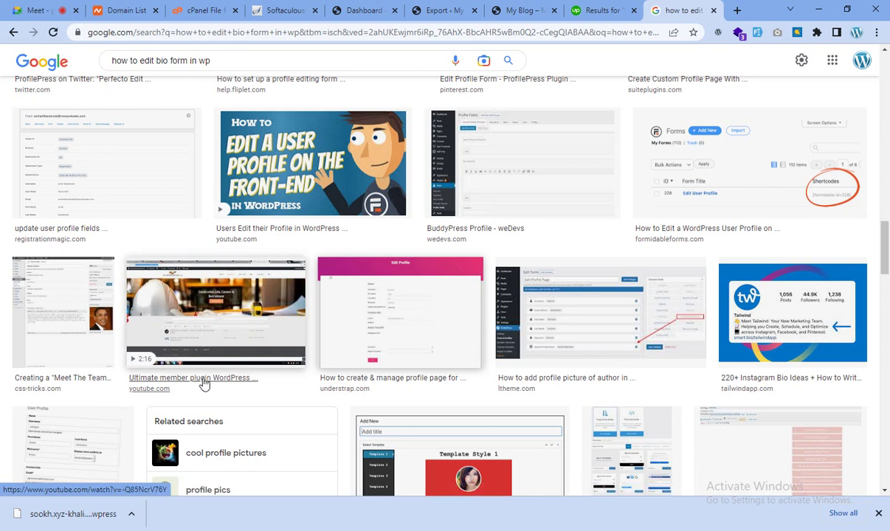
# - Check the Softaculous and Dashboard tabs, then close the All-in-One WP Migration export download dialog
pyautogui.scroll(-5, 284, 383)
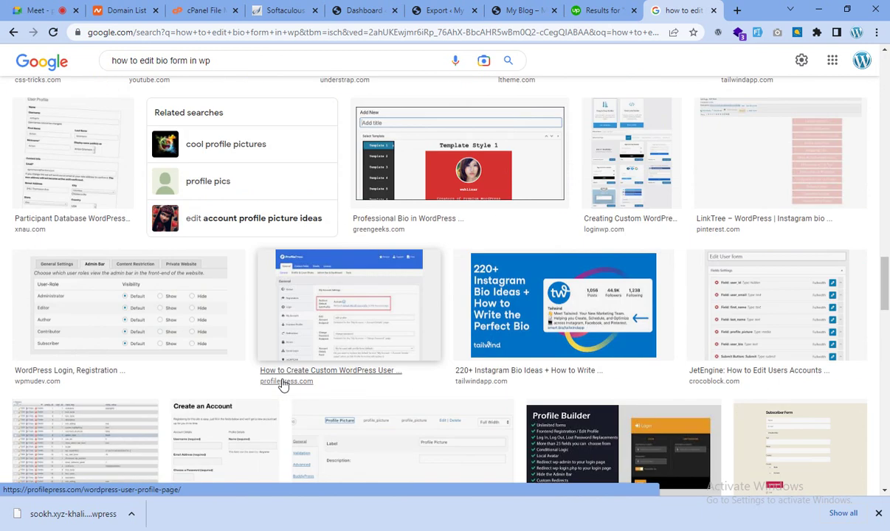
pyautogui.click(266, 9)
pyautogui.click(362, 9)
pyautogui.click(277, 10)
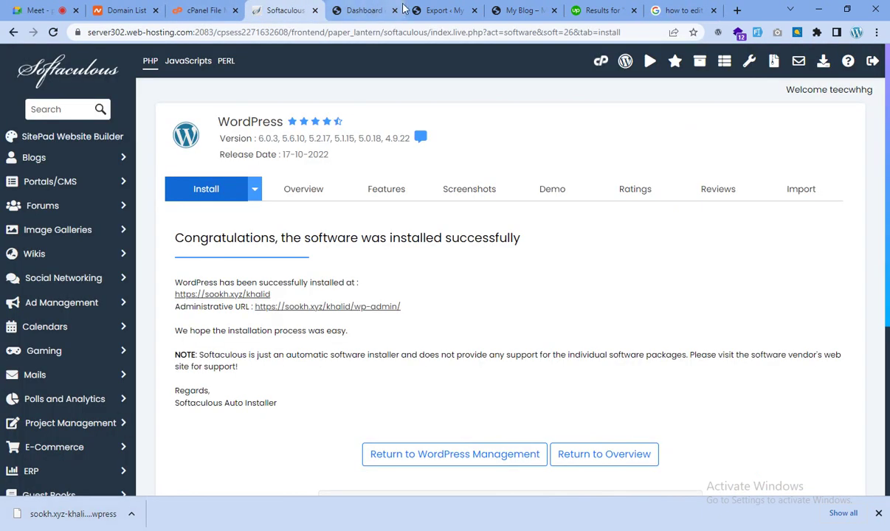
pyautogui.click(431, 10)
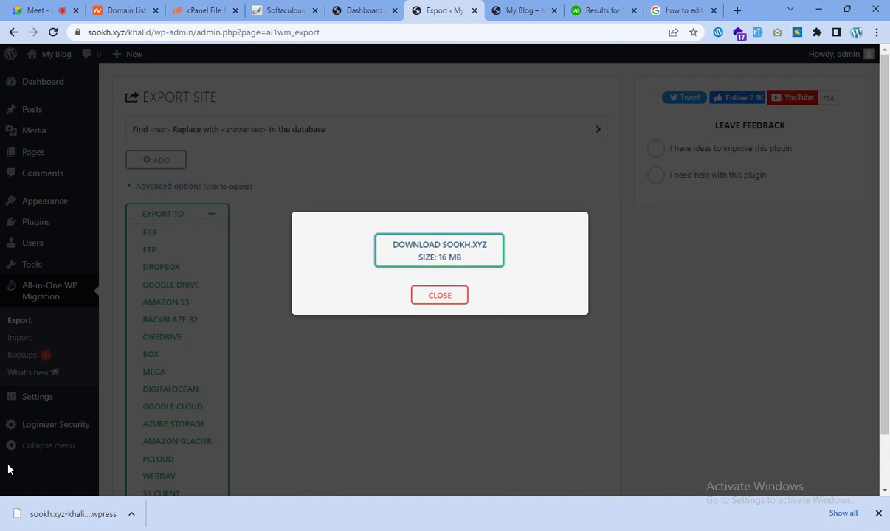
pyautogui.click(434, 298)
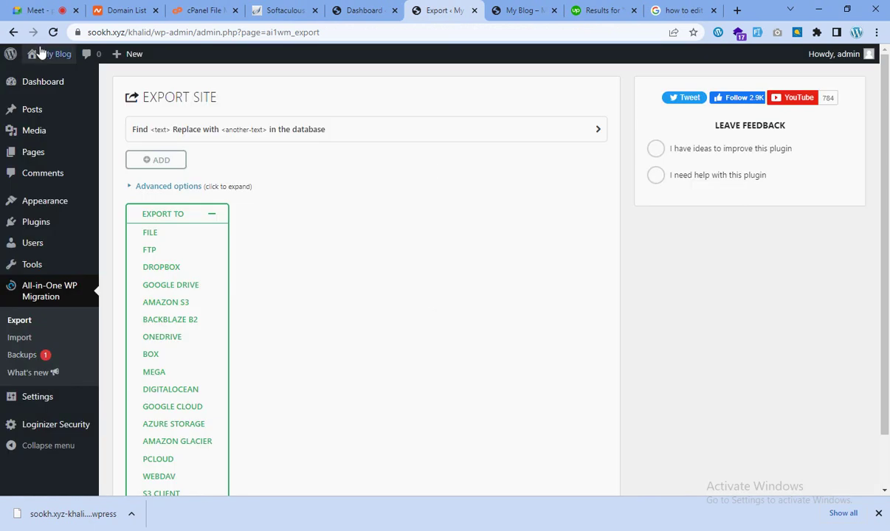
# - Open the WordPress Dashboard, revisit the bio form image and migration service results, then return
pyautogui.click(44, 85)
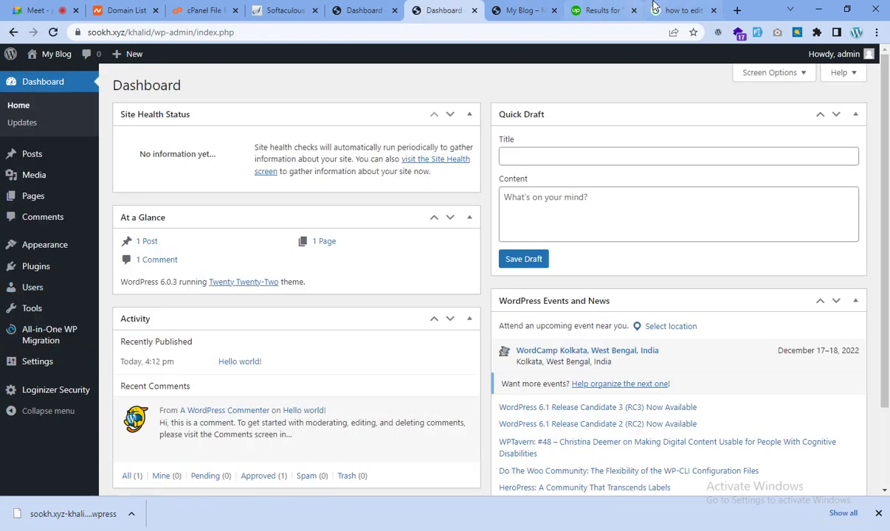
pyautogui.click(662, 8)
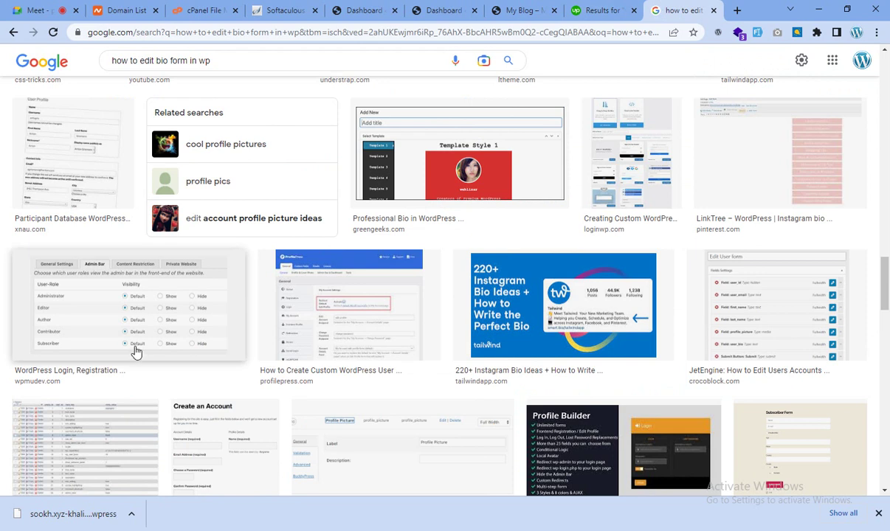
pyautogui.scroll(15, 377, 383)
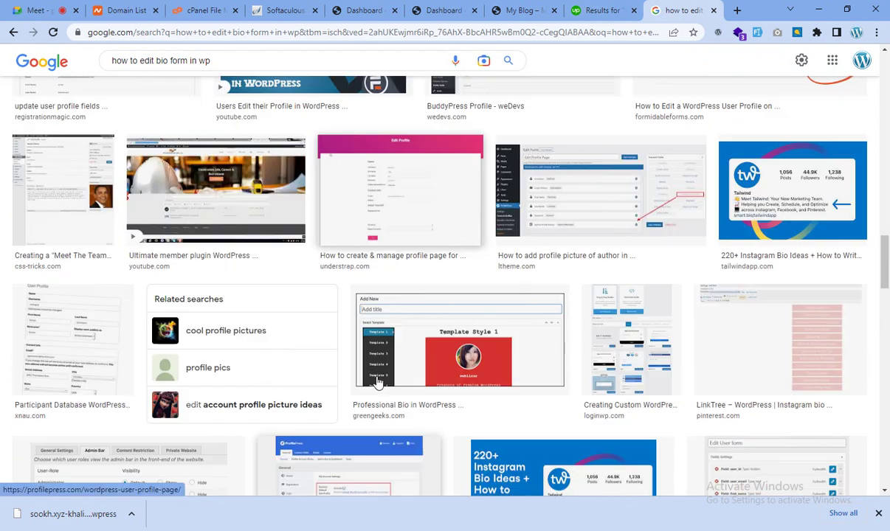
pyautogui.scroll(10, 378, 383)
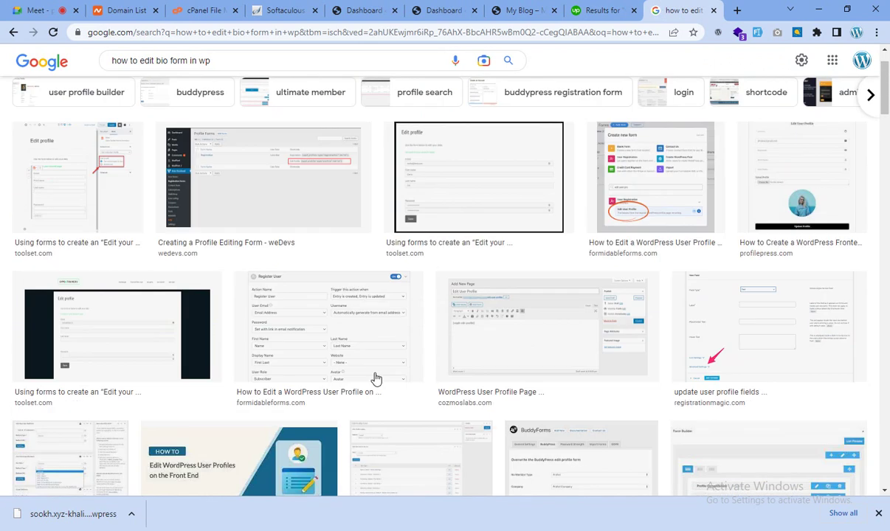
pyautogui.click(599, 10)
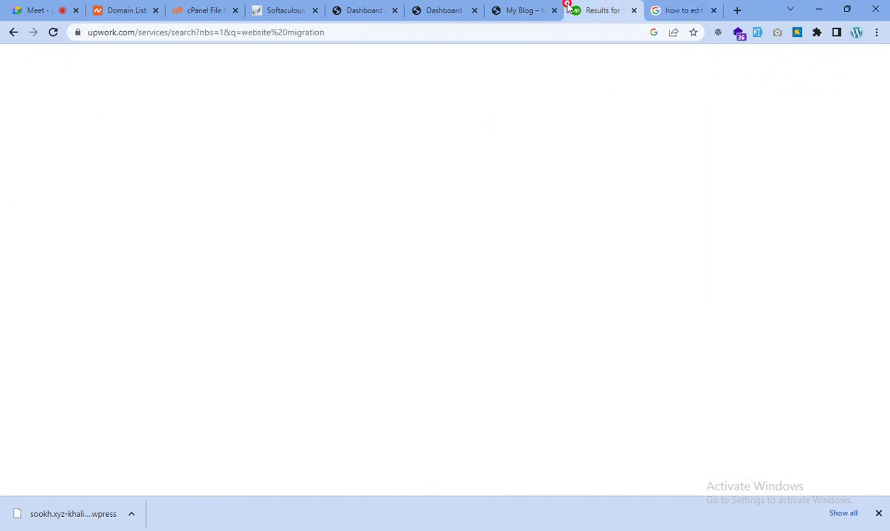
pyautogui.click(334, 9)
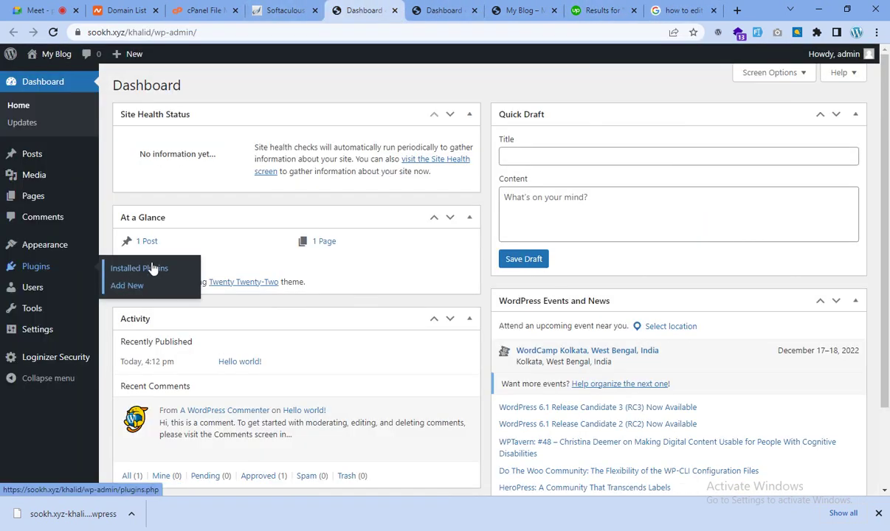
# - Open Add Plugins in a new tab and search plugins for 'member'
pyautogui.middleClick(127, 285)
pyautogui.click(401, 11)
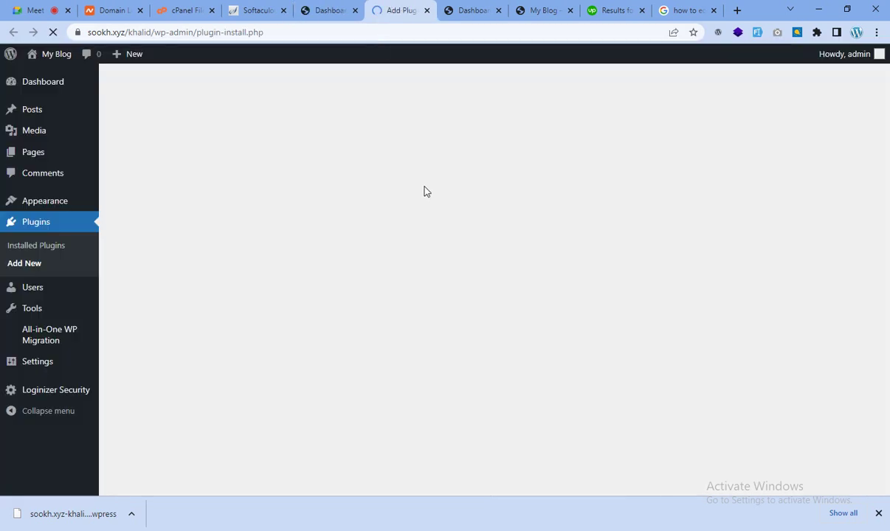
pyautogui.click(736, 119)
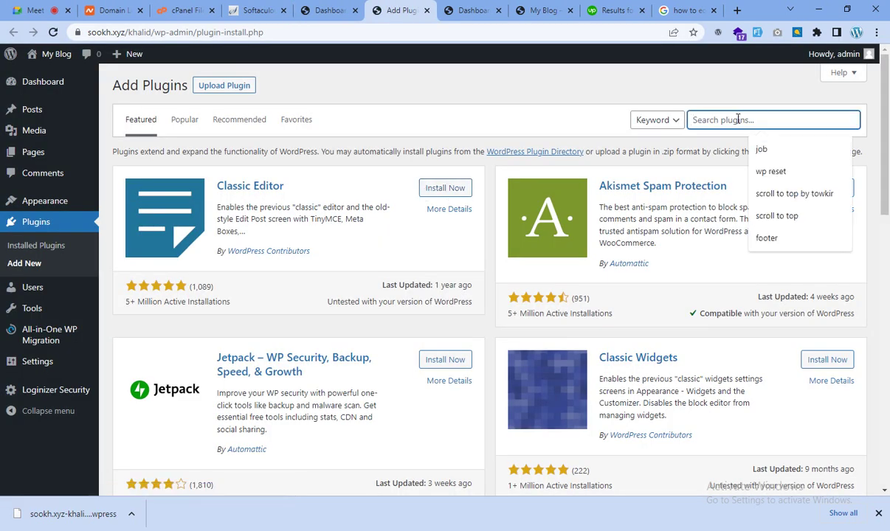
pyautogui.write('member edit')
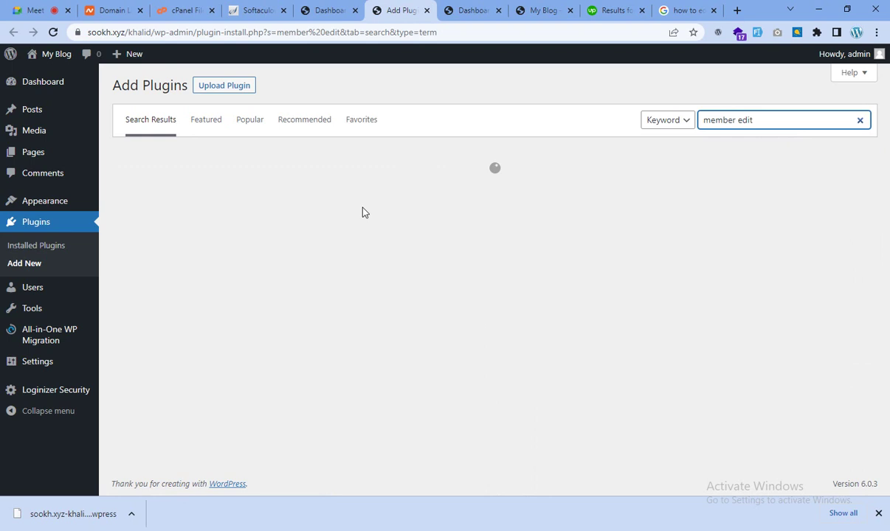
pyautogui.press('BackSpace')
pyautogui.press('BackSpace')
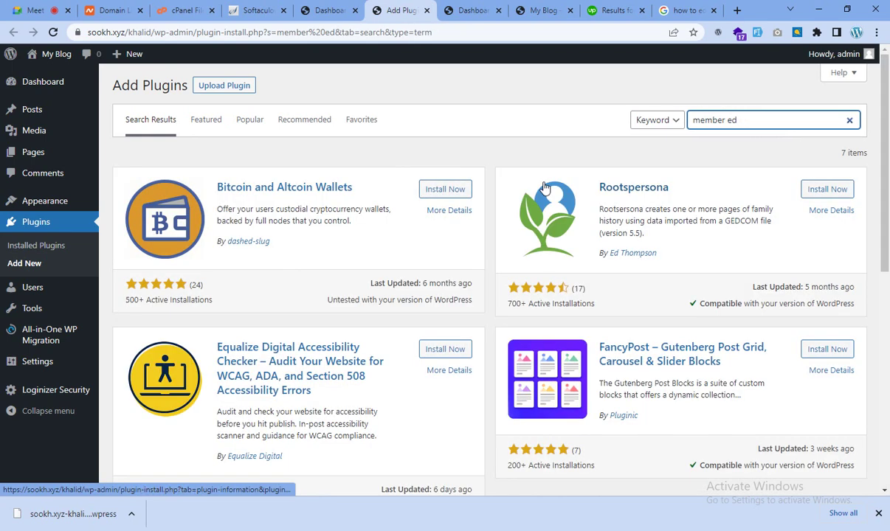
pyautogui.press('BackSpace')
pyautogui.press('BackSpace')
pyautogui.press('BackSpace')
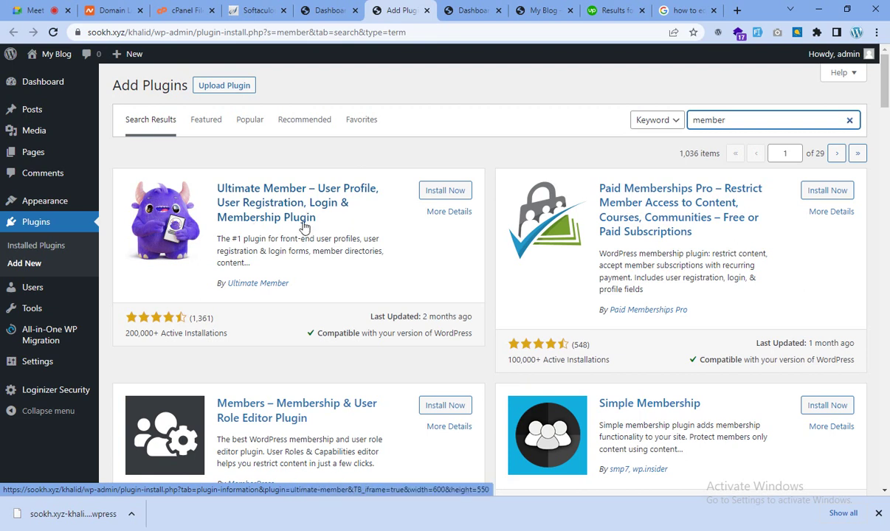
# - Scroll down through the 'member' plugin results and back up toward the top
pyautogui.scroll(-5, 305, 227)
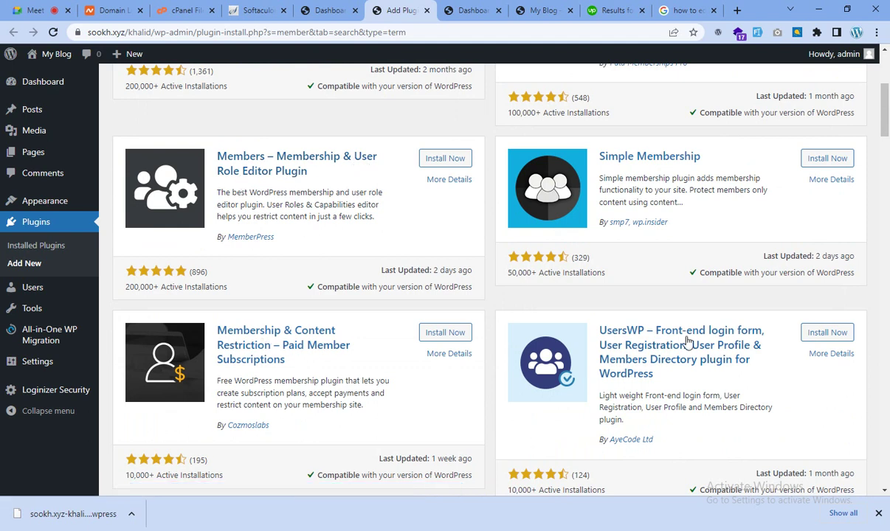
pyautogui.scroll(-1, 686, 341)
pyautogui.scroll(-3, 686, 341)
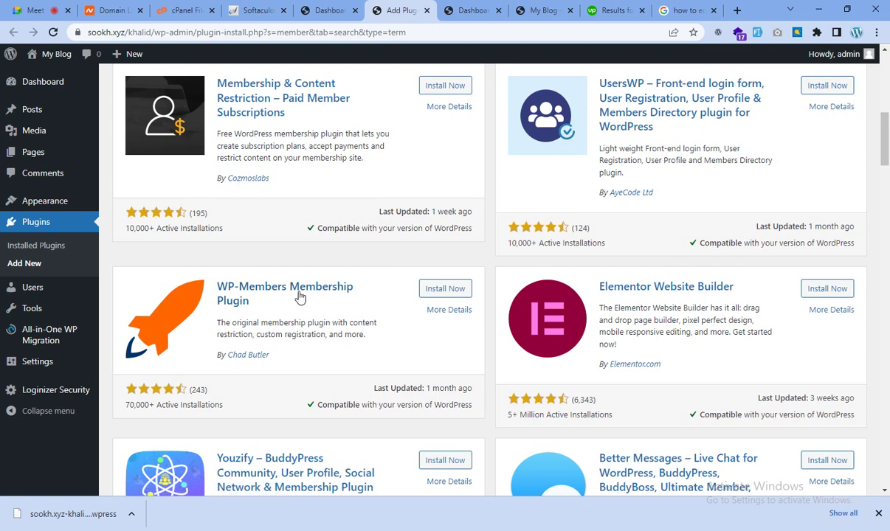
pyautogui.scroll(-3, 620, 289)
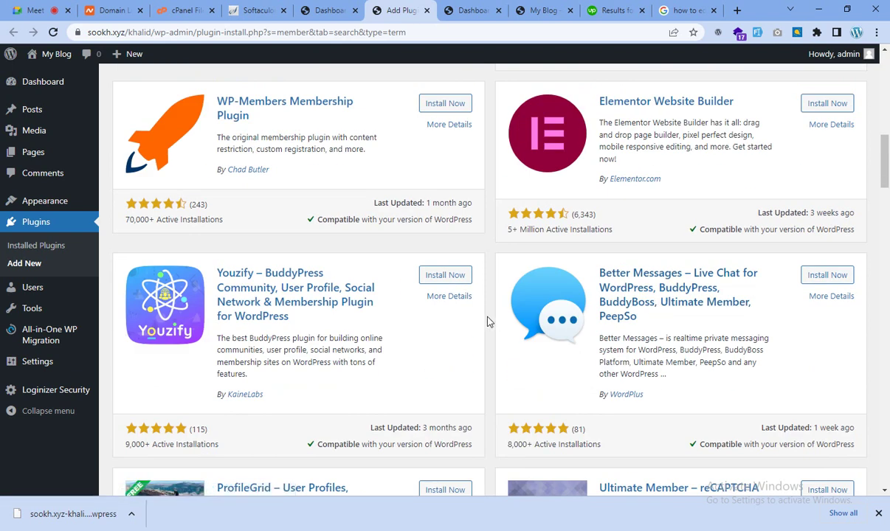
pyautogui.scroll(-3, 487, 322)
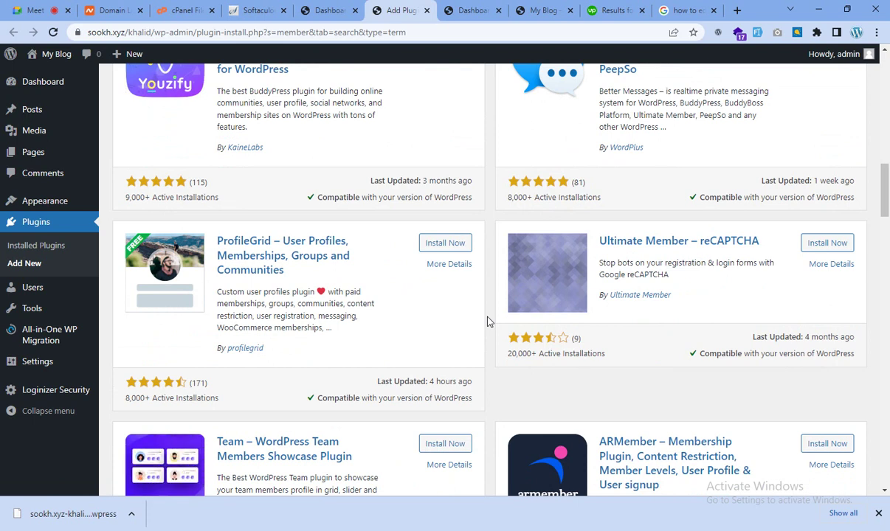
pyautogui.scroll(-2, 487, 321)
pyautogui.scroll(-2, 488, 322)
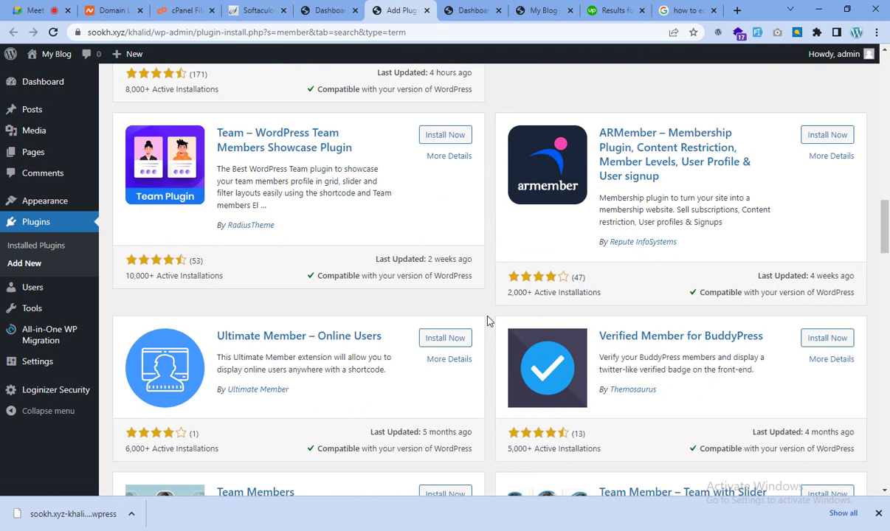
pyautogui.scroll(-2, 488, 321)
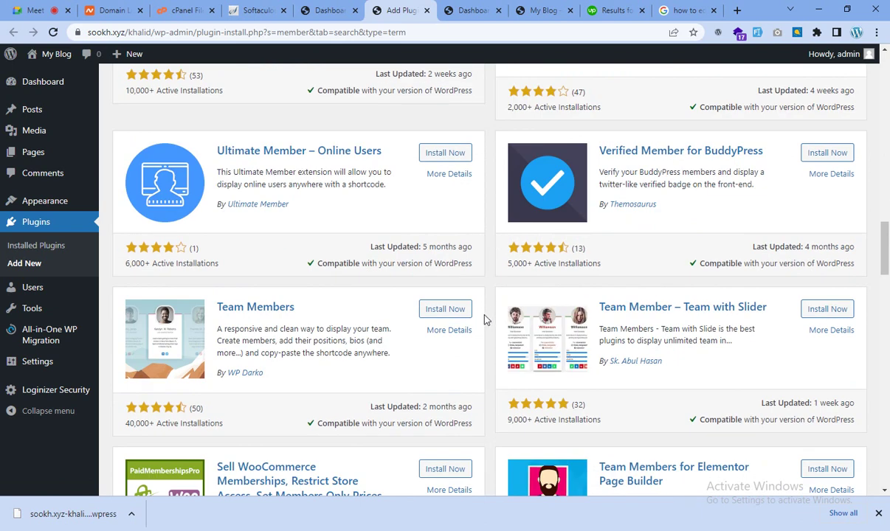
pyautogui.scroll(-2, 709, 317)
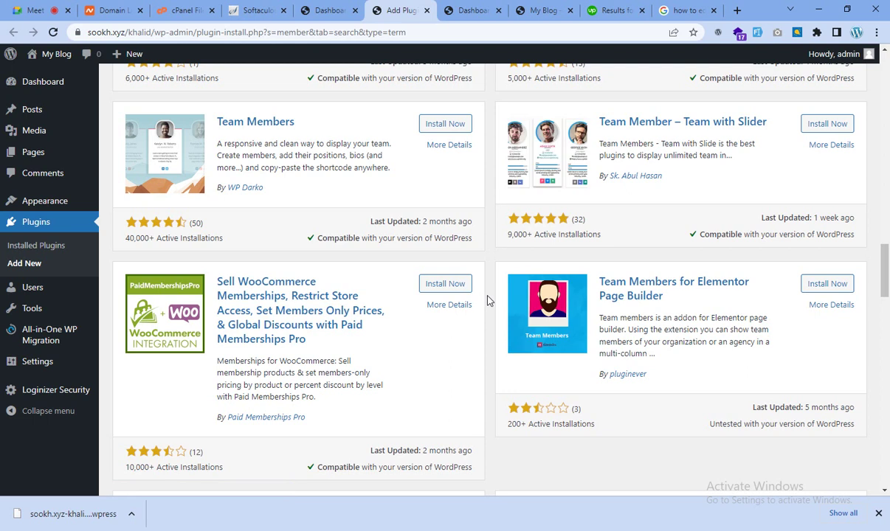
pyautogui.scroll(-3, 487, 300)
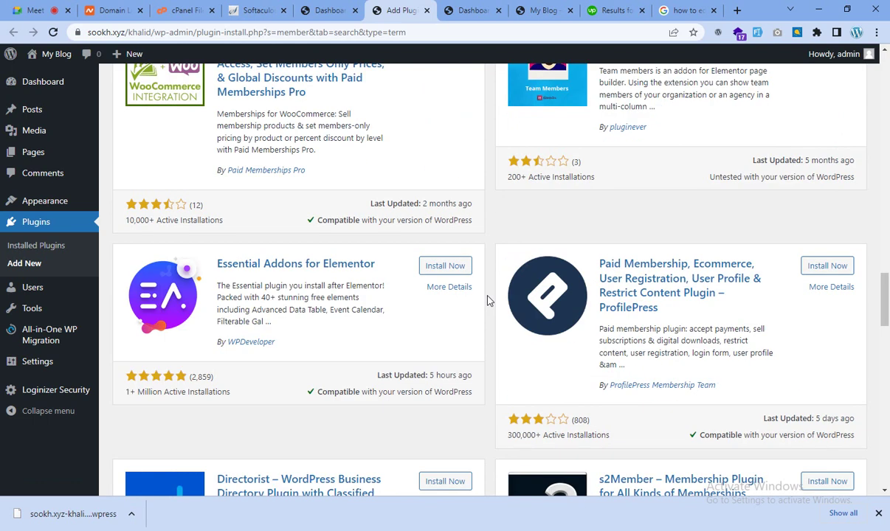
pyautogui.scroll(-3, 622, 327)
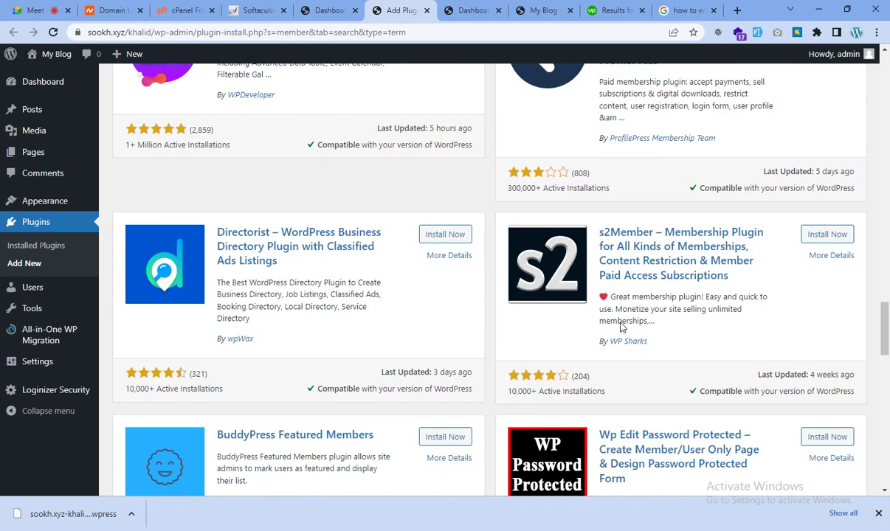
pyautogui.scroll(15, 622, 327)
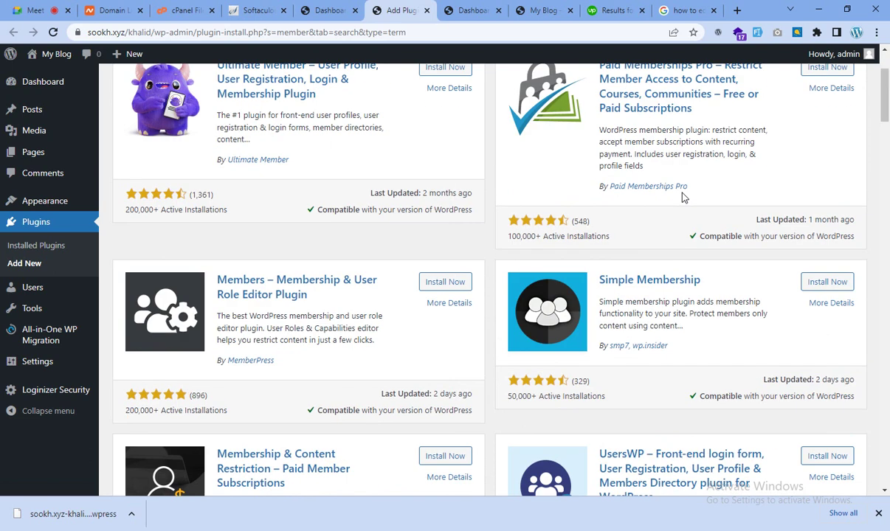
pyautogui.scroll(2, 682, 197)
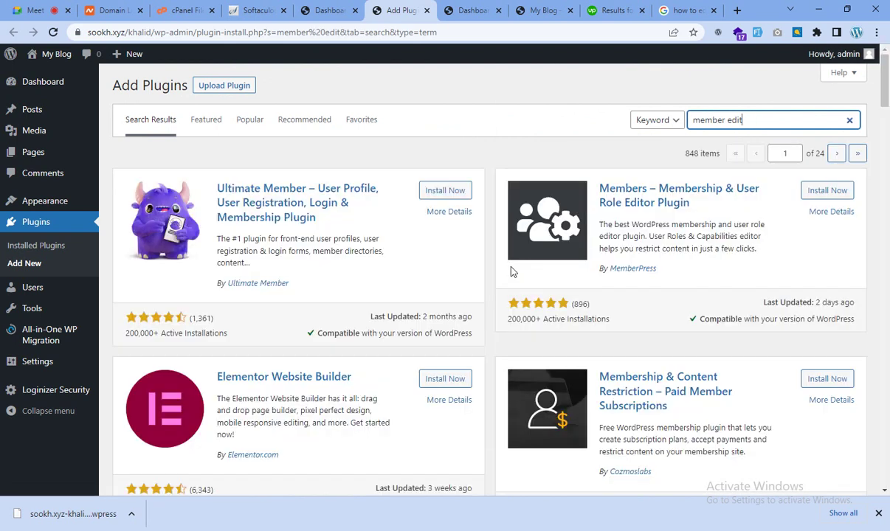
# - Browse page 1 of the 'member edit' plugin results, then close the Add Plugins tab
pyautogui.scroll(-7, 511, 273)
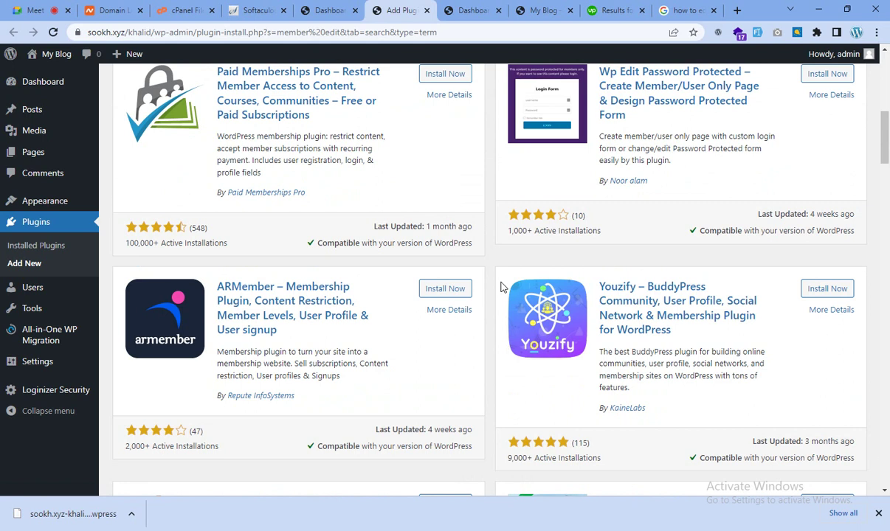
pyautogui.scroll(2, 501, 286)
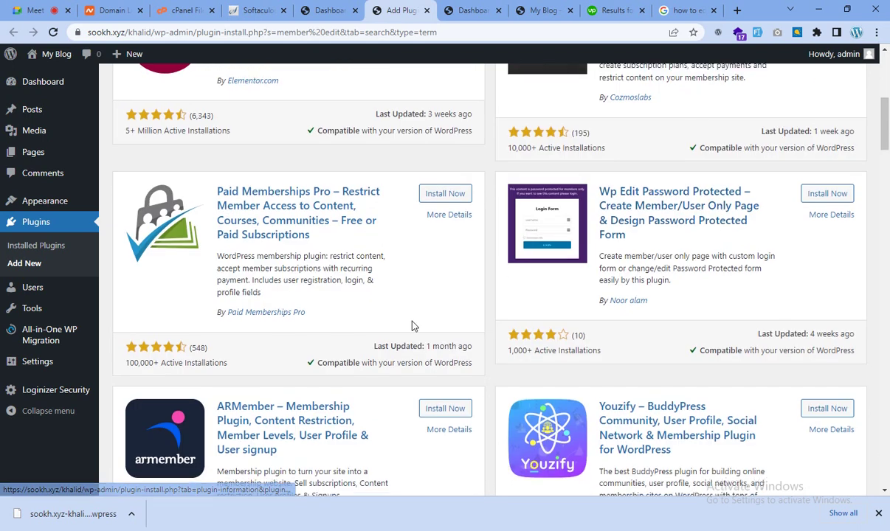
pyautogui.scroll(-5, 414, 326)
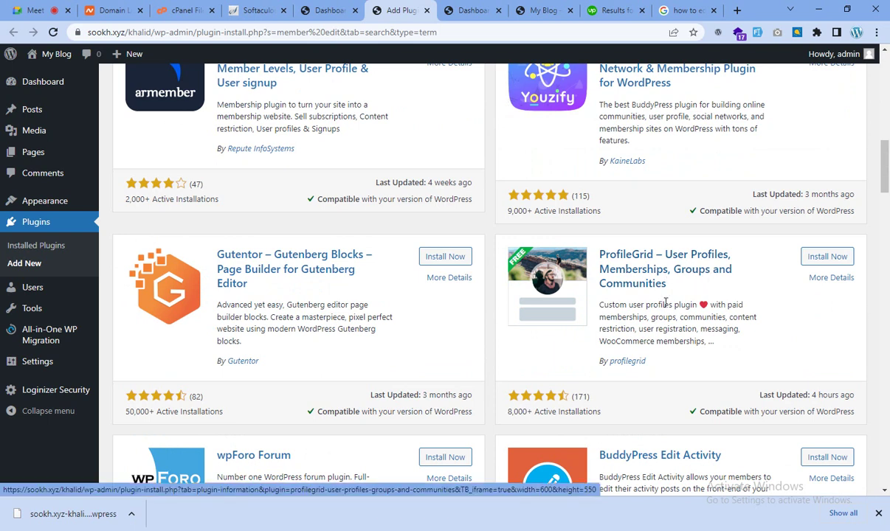
pyautogui.scroll(-3, 628, 316)
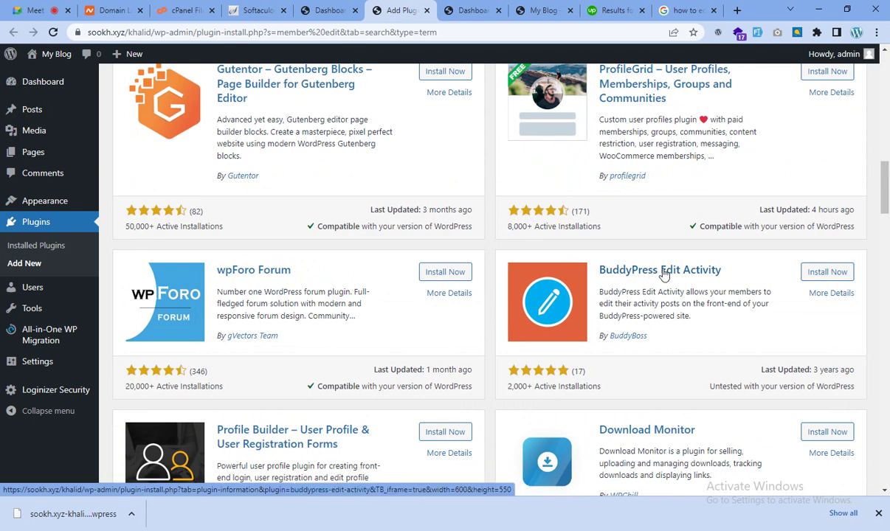
pyautogui.scroll(-4, 612, 347)
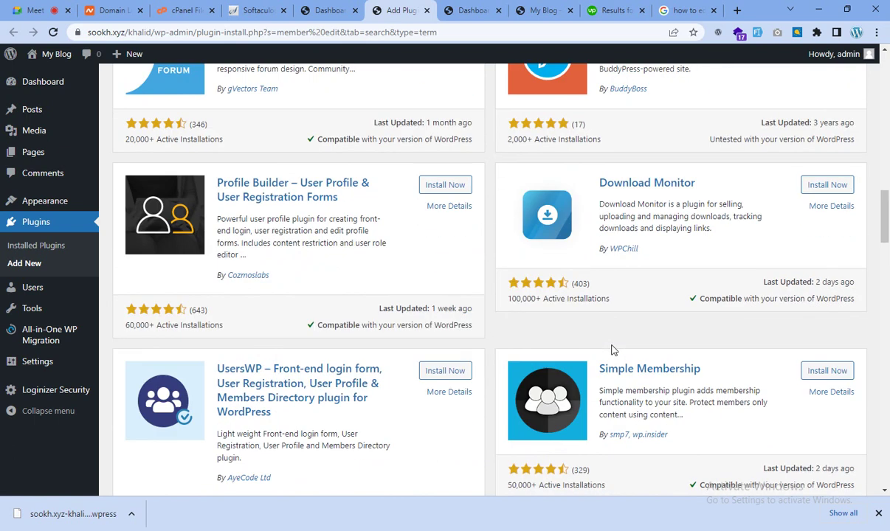
pyautogui.scroll(3, 612, 350)
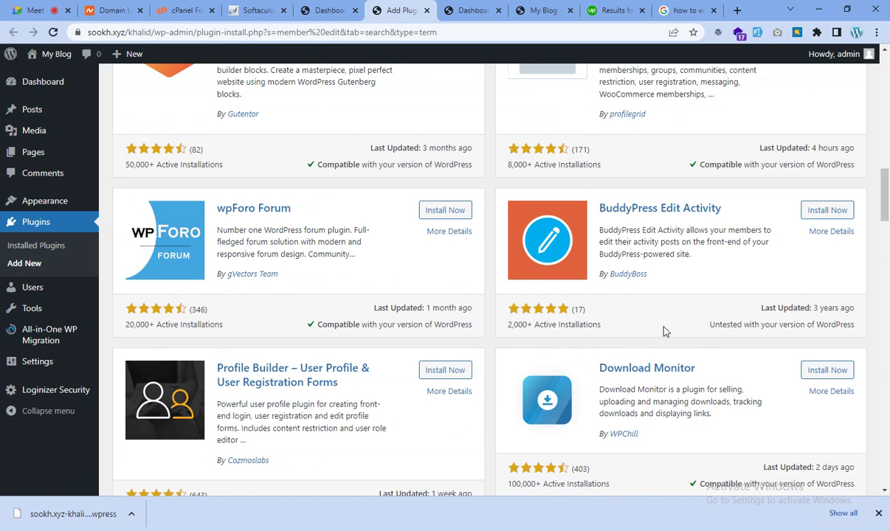
pyautogui.scroll(-7, 664, 331)
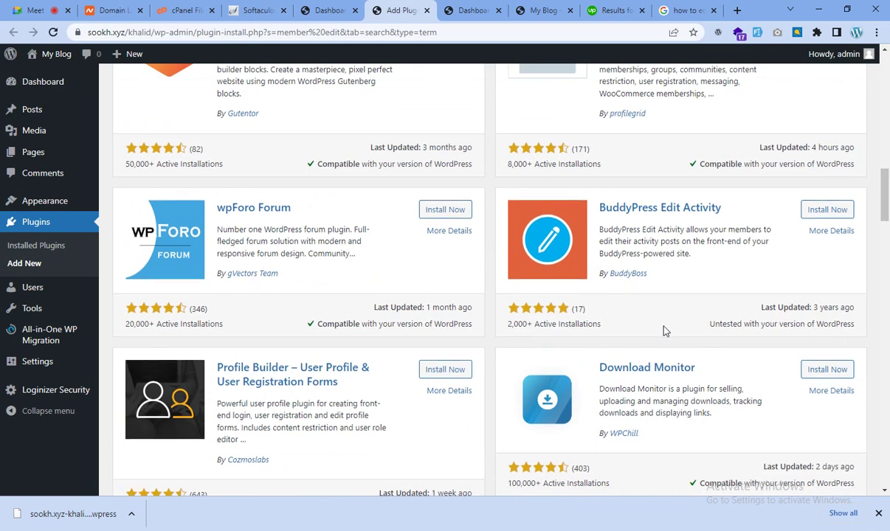
pyautogui.scroll(4, 663, 331)
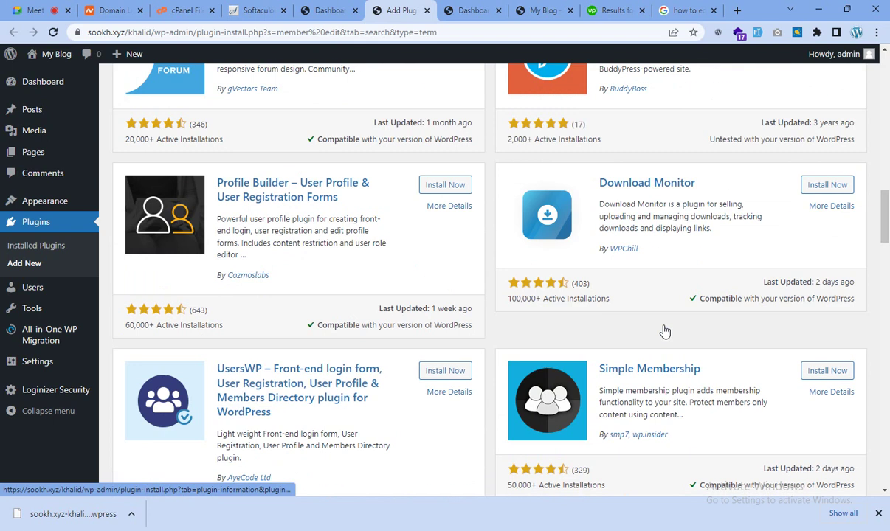
pyautogui.scroll(4, 664, 331)
pyautogui.scroll(-5, 622, 380)
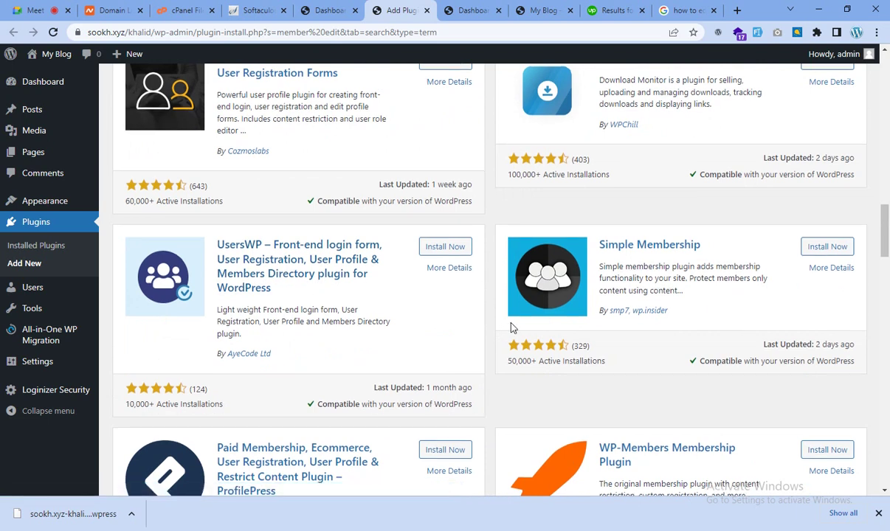
pyautogui.scroll(-5, 512, 327)
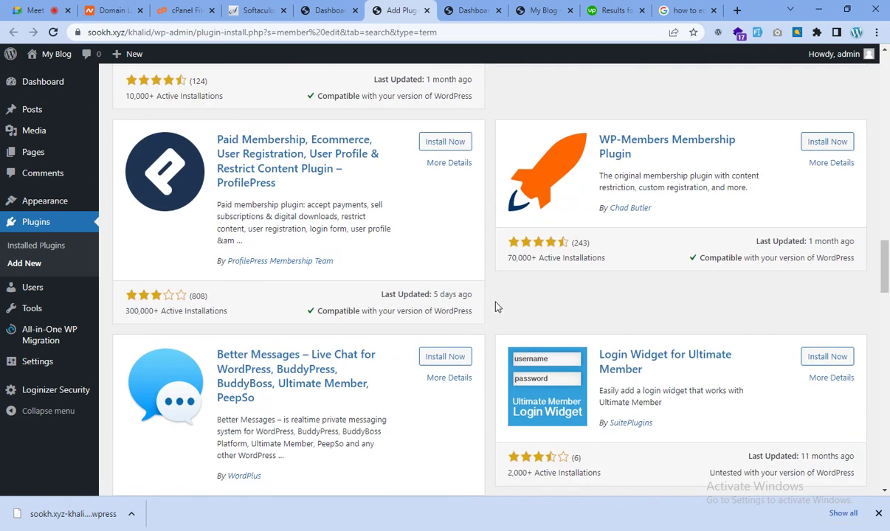
pyautogui.scroll(-3, 288, 340)
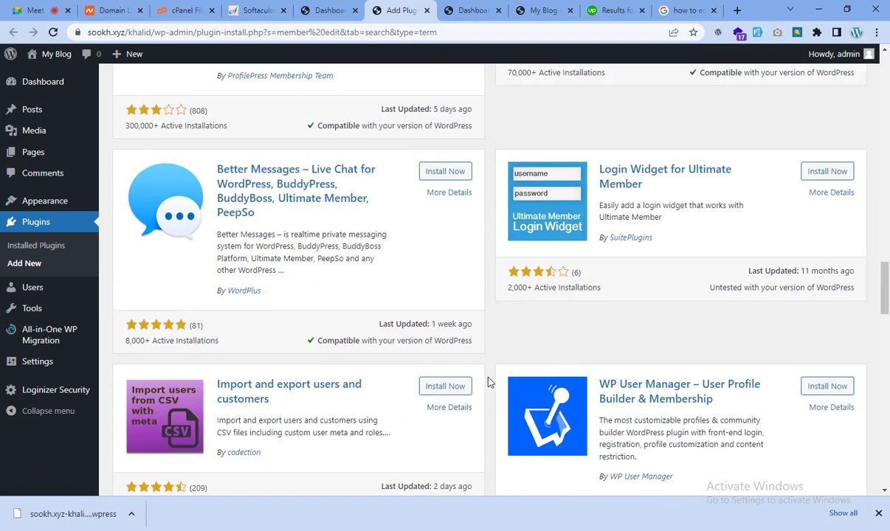
pyautogui.scroll(-4, 487, 382)
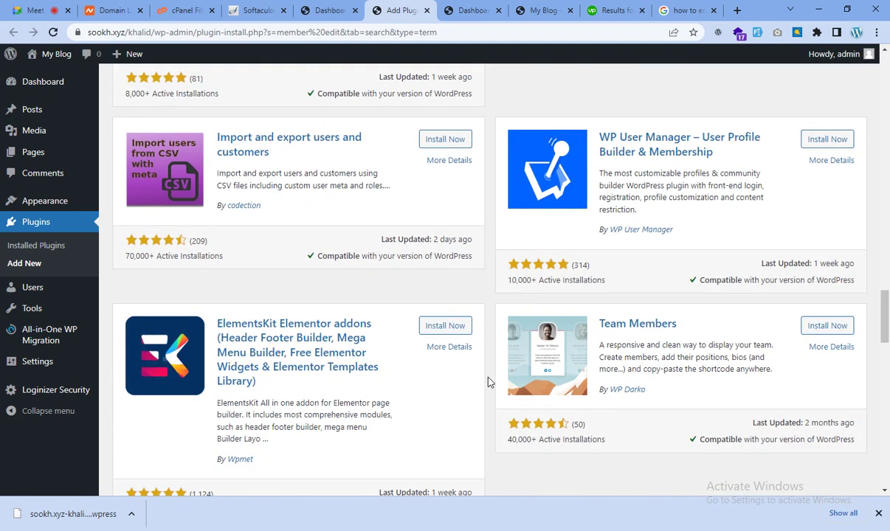
pyautogui.scroll(-4, 487, 383)
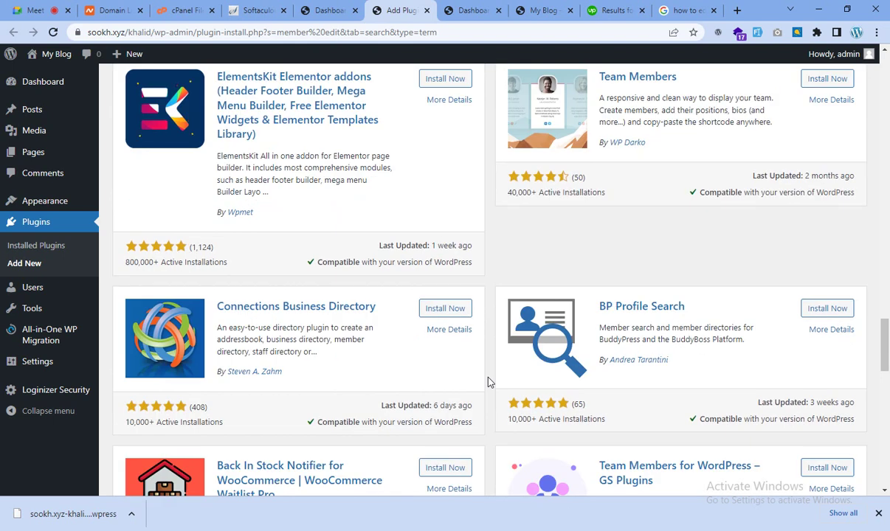
pyautogui.scroll(-3, 487, 382)
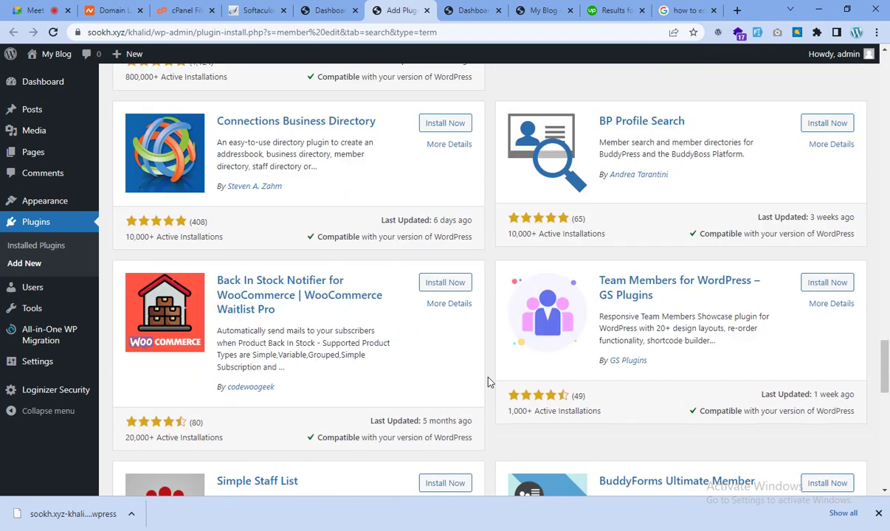
pyautogui.scroll(-3, 487, 383)
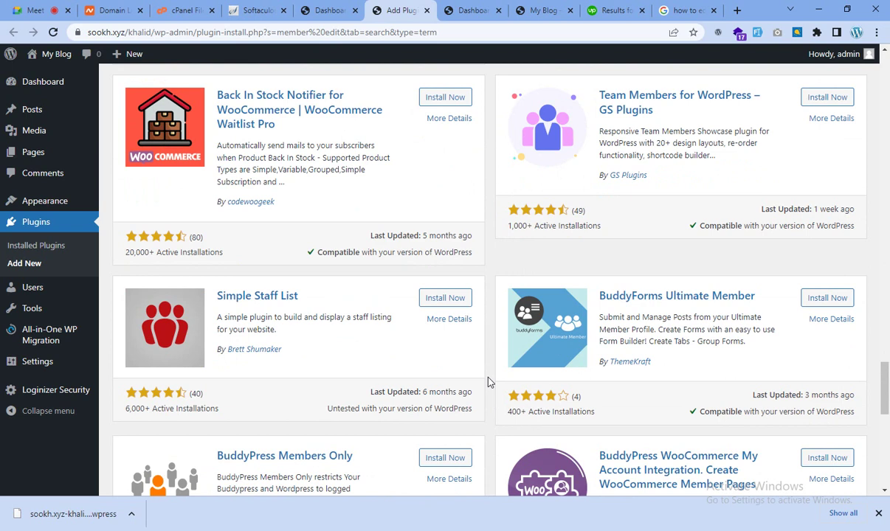
pyautogui.scroll(-5, 487, 382)
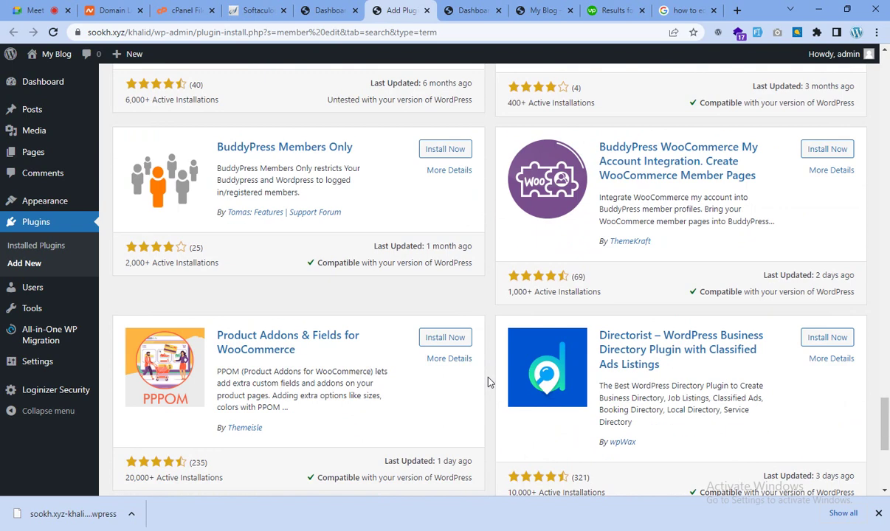
pyautogui.scroll(-3, 487, 382)
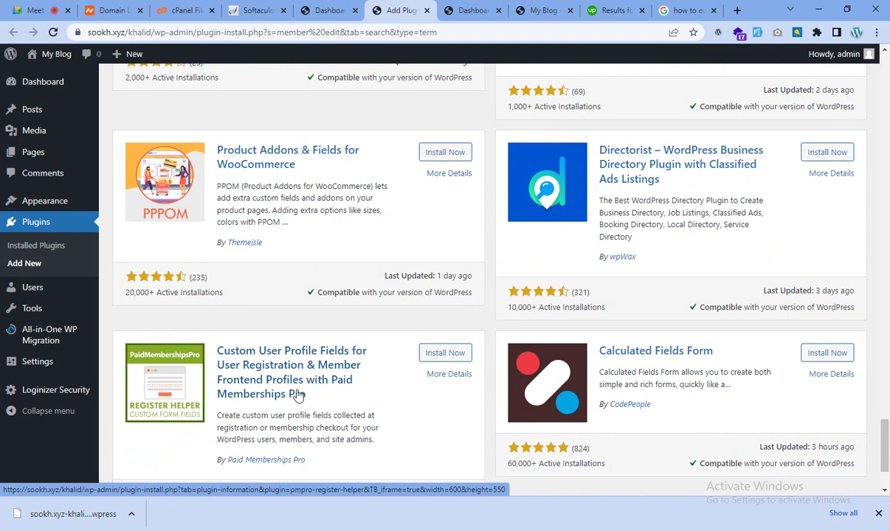
pyautogui.scroll(-2, 619, 406)
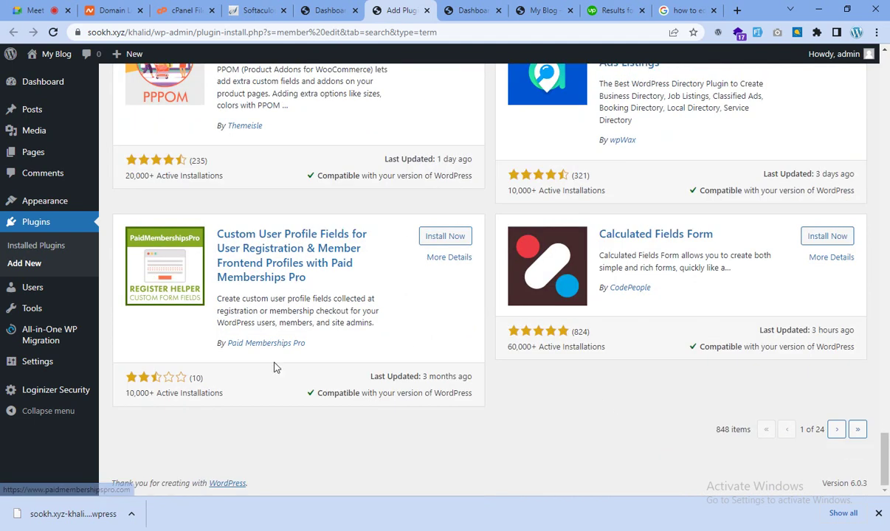
pyautogui.scroll(10, 483, 369)
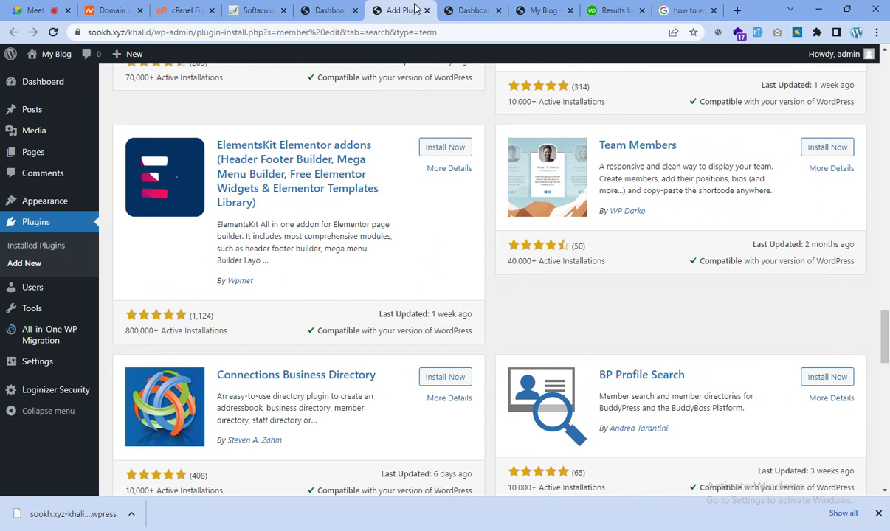
pyautogui.click(427, 10)
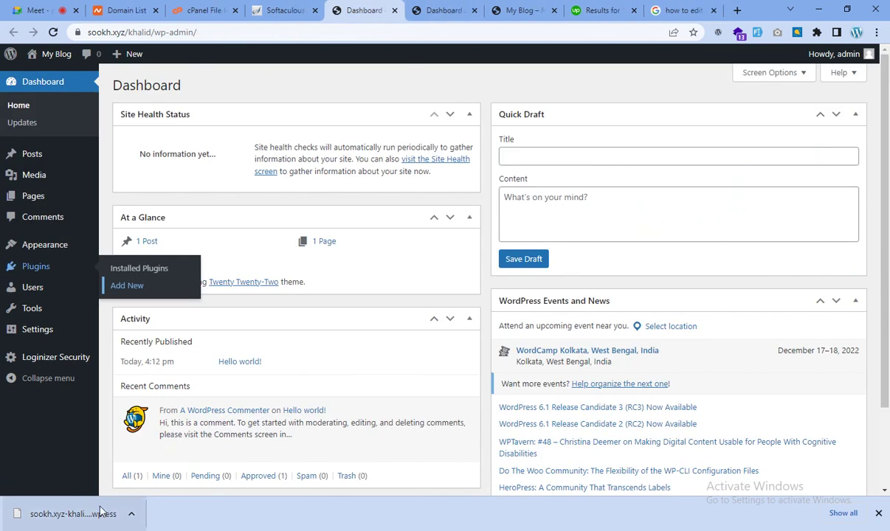
# - Minimize the browser and locate the downloaded .wpress backup in the Downloads folder
pyautogui.click(819, 10)
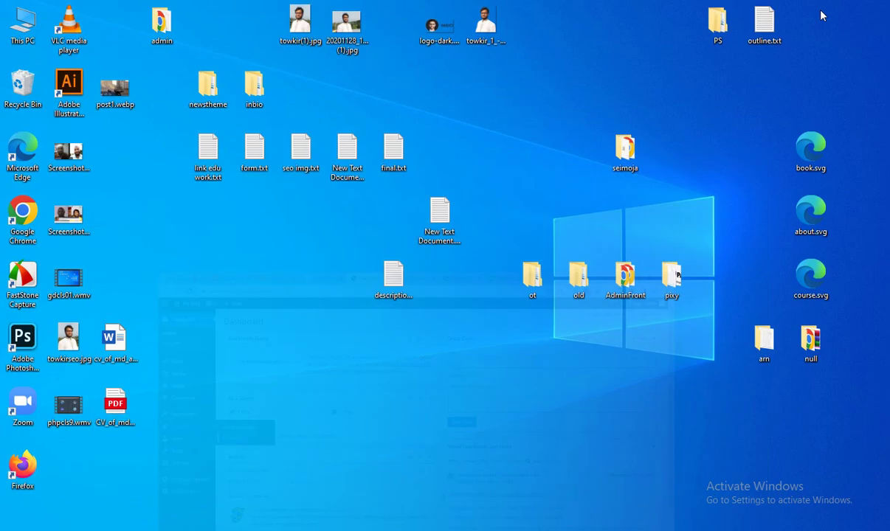
pyautogui.doubleClick(29, 25)
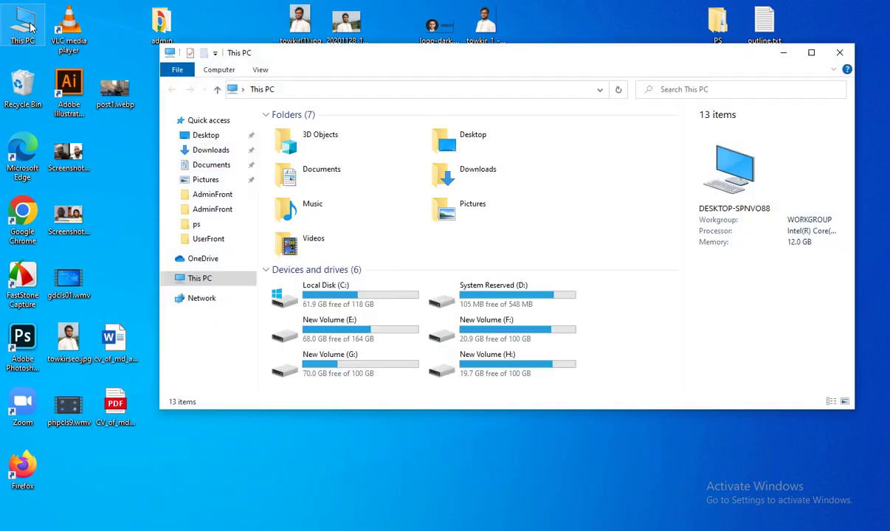
pyautogui.doubleClick(446, 171)
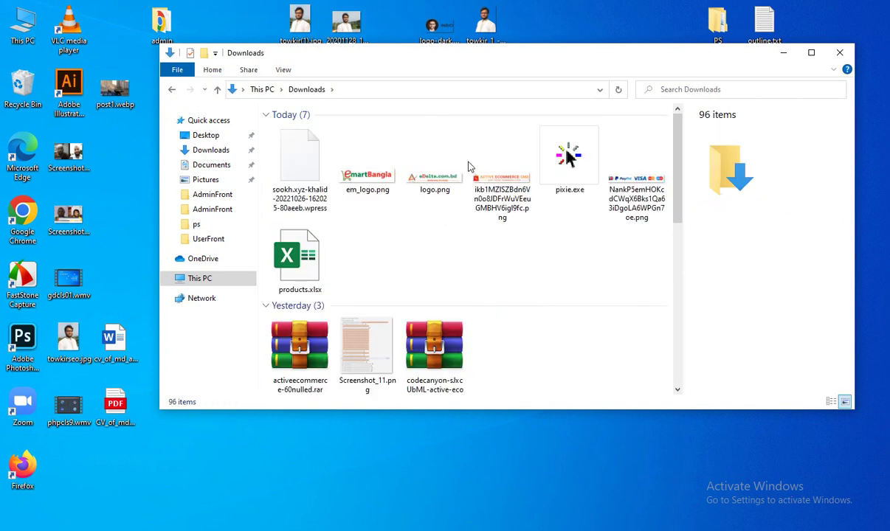
pyautogui.click(310, 168)
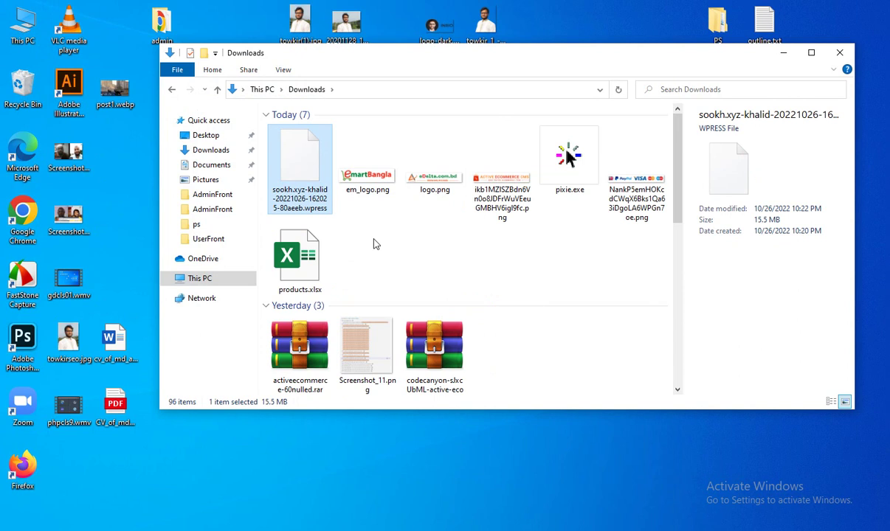
pyautogui.click(783, 53)
# - Create a new desktop folder named khalidwp and open it
pyautogui.rightClick(419, 410)
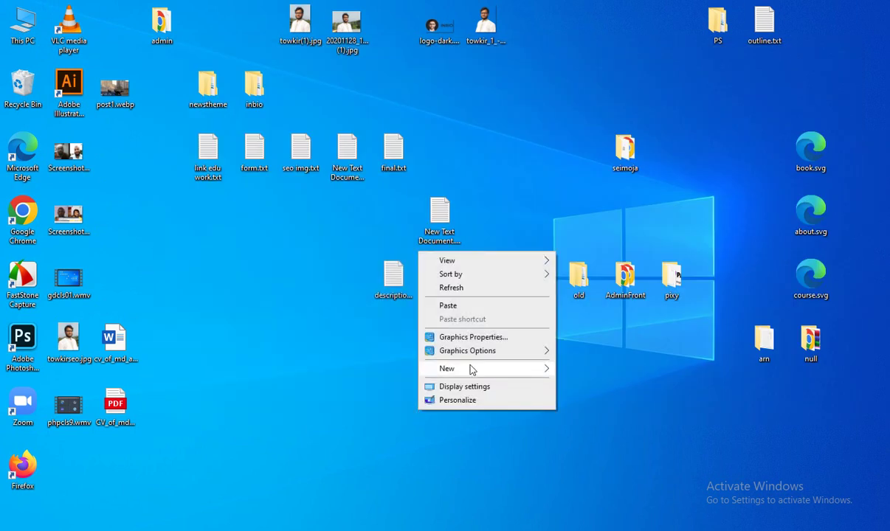
pyautogui.moveTo(469, 371)
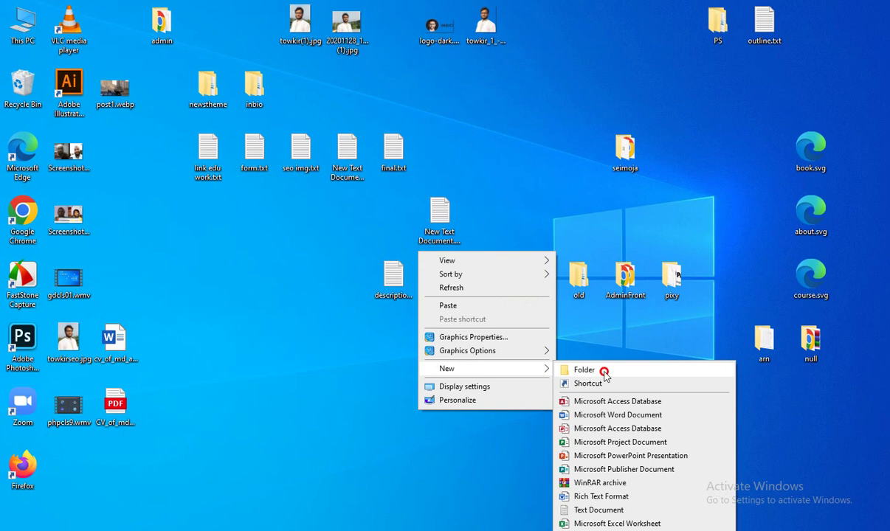
pyautogui.click(575, 370)
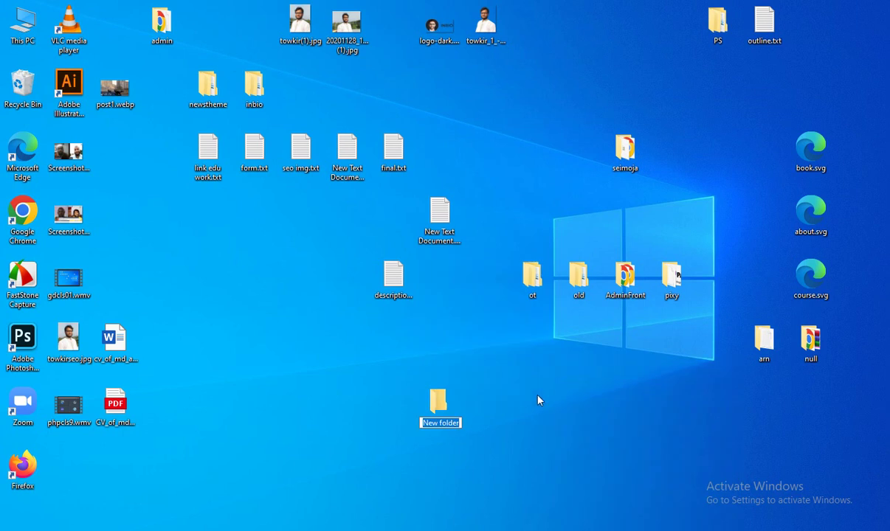
pyautogui.write('khalidwe')
pyautogui.press('BackSpace')
pyautogui.write('p')
pyautogui.press('Return')
pyautogui.doubleClick(443, 405)
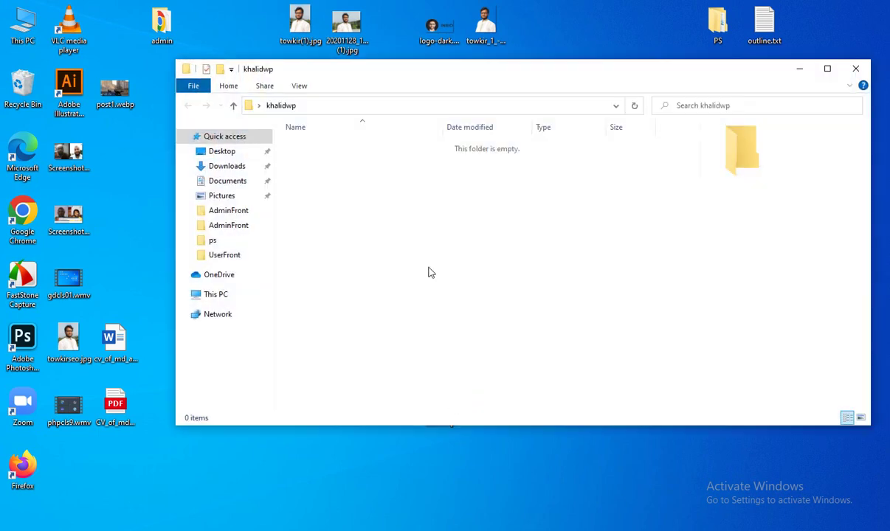
# - Paste the .wpress backup into khalidwp and add a new text document named logininfo
pyautogui.rightClick(360, 191)
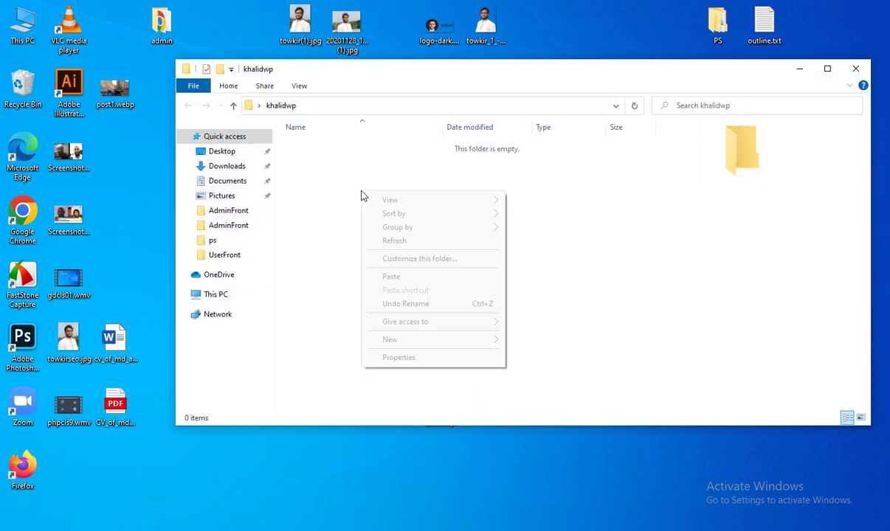
pyautogui.click(395, 278)
pyautogui.rightClick(384, 202)
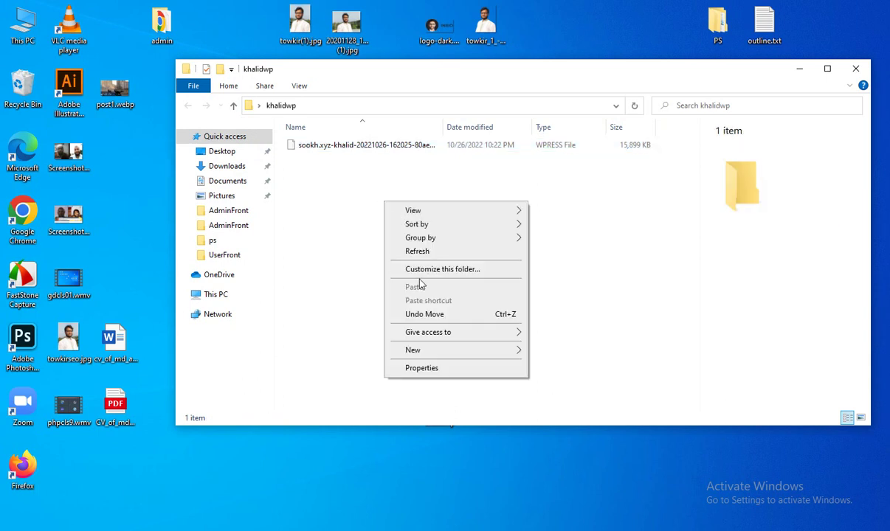
pyautogui.moveTo(422, 357)
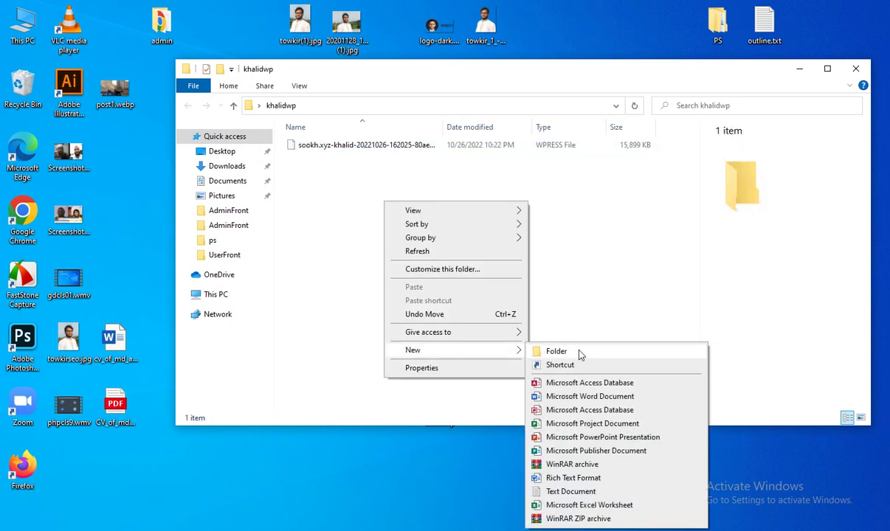
pyautogui.click(572, 491)
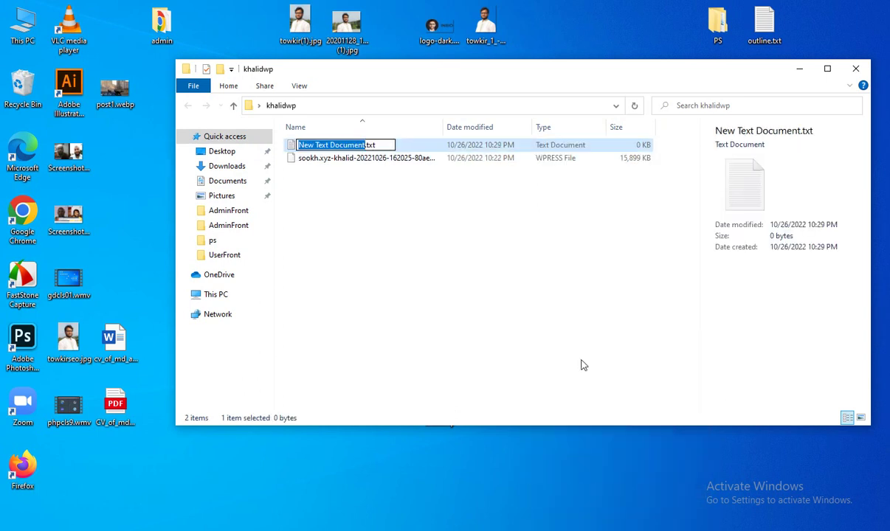
pyautogui.write('user')
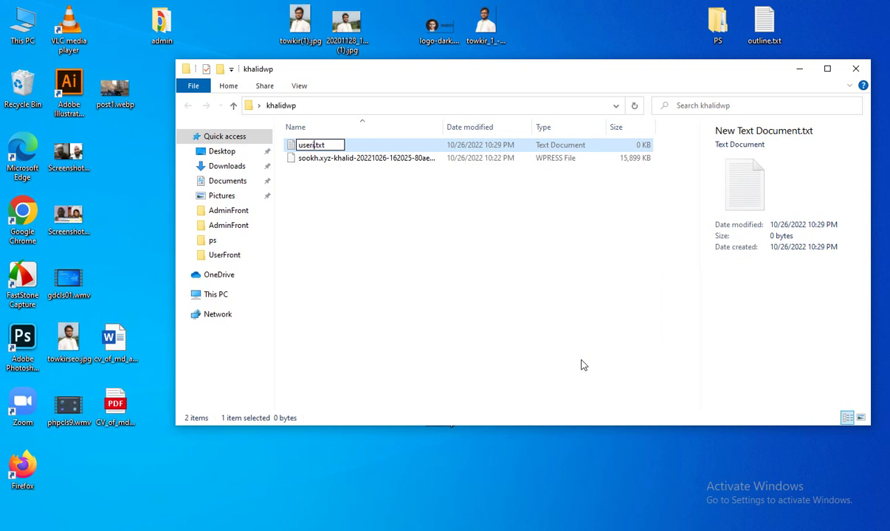
pyautogui.press('BackSpace')
pyautogui.press('BackSpace')
pyautogui.press('BackSpace')
pyautogui.press('BackSpace')
pyautogui.write('logininfo')
# - Name the file logininfo.txt, open it, and type 'user : admin' and 'pass :' lines
pyautogui.click(420, 264)
pyautogui.doubleClick(349, 148)
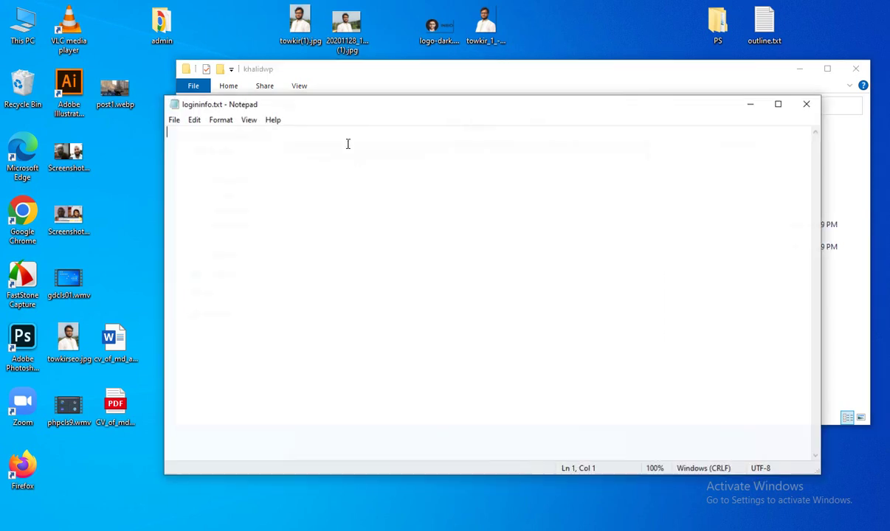
pyautogui.write('user')
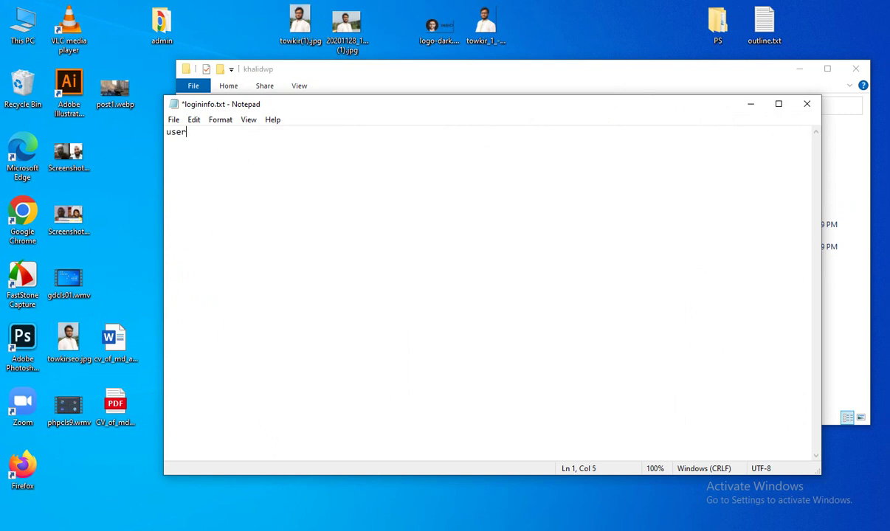
pyautogui.write(' : admin')
pyautogui.press('Return')
pyautogui.write('pass :')
# - Copy the account password from the Google Meet chat, paste it after 'pass :', and close Notepad
pyautogui.click(317, 529)
pyautogui.hotkey('ctrl', '1')
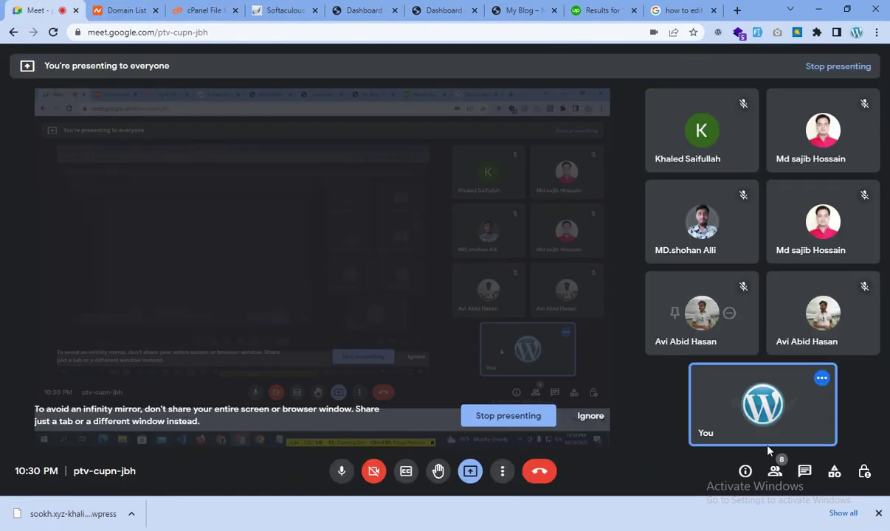
pyautogui.click(804, 471)
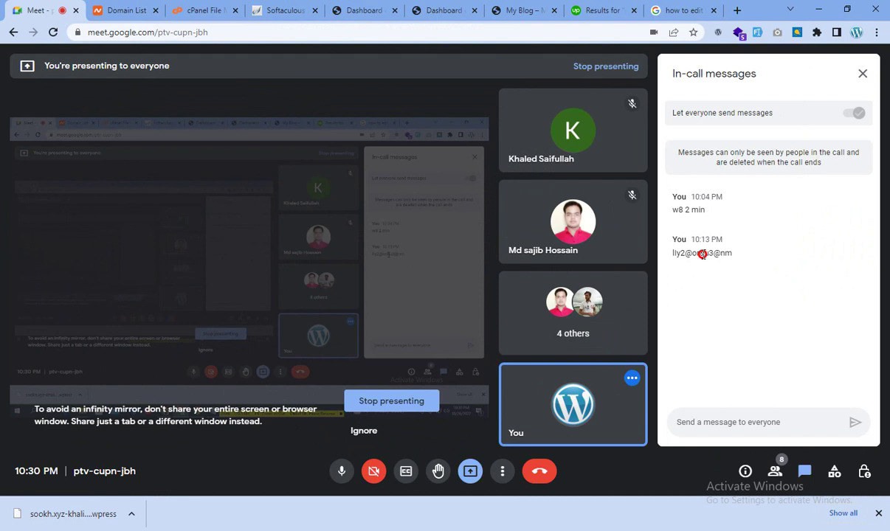
pyautogui.tripleClick(702, 253)
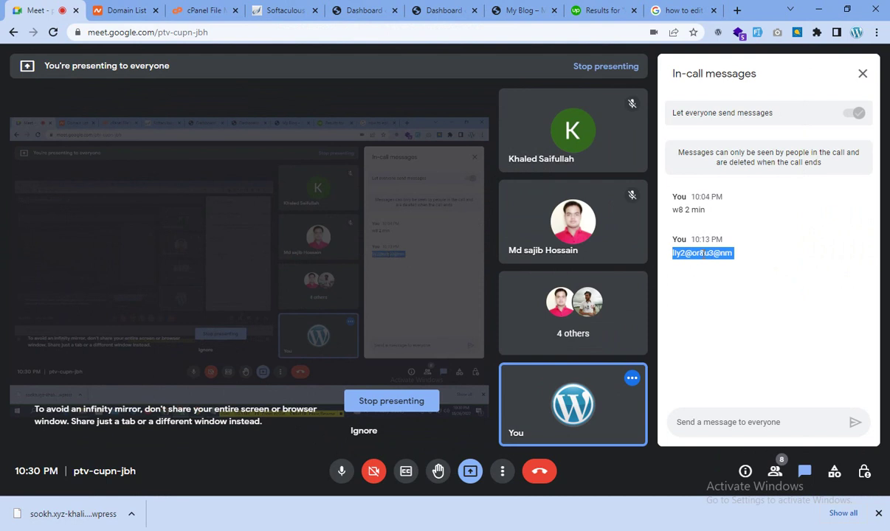
pyautogui.click(735, 255)
pyautogui.moveTo(730, 252); pyautogui.dragTo(671, 253)
pyautogui.hotkey('ctrl', 'c')
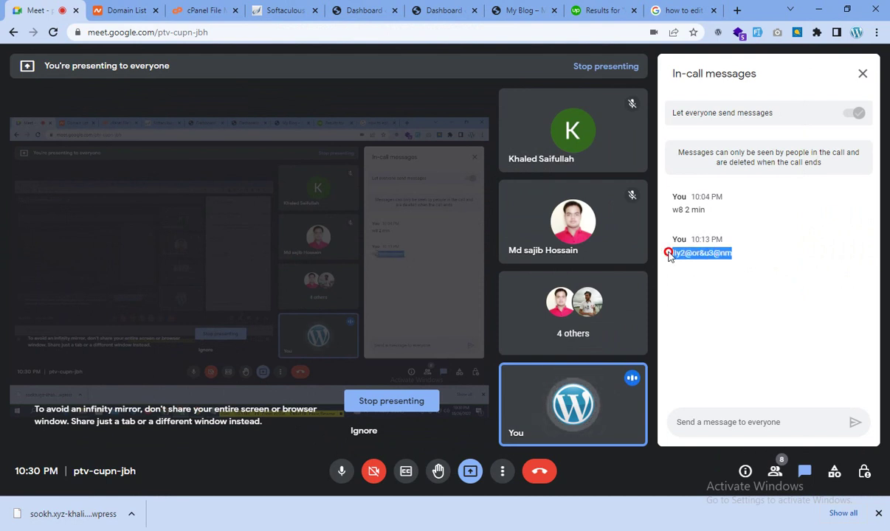
pyautogui.click(863, 73)
pyautogui.hotkey('alt', 'Tab')
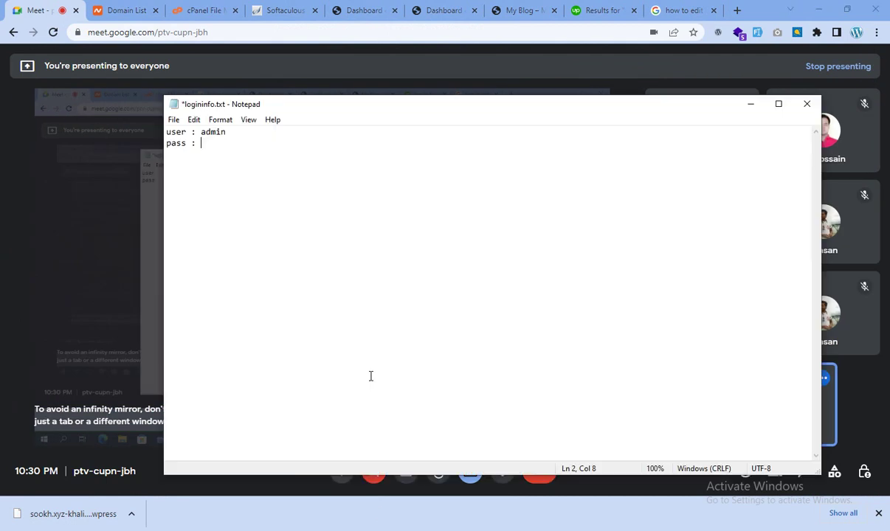
pyautogui.hotkey('ctrl', 'v')
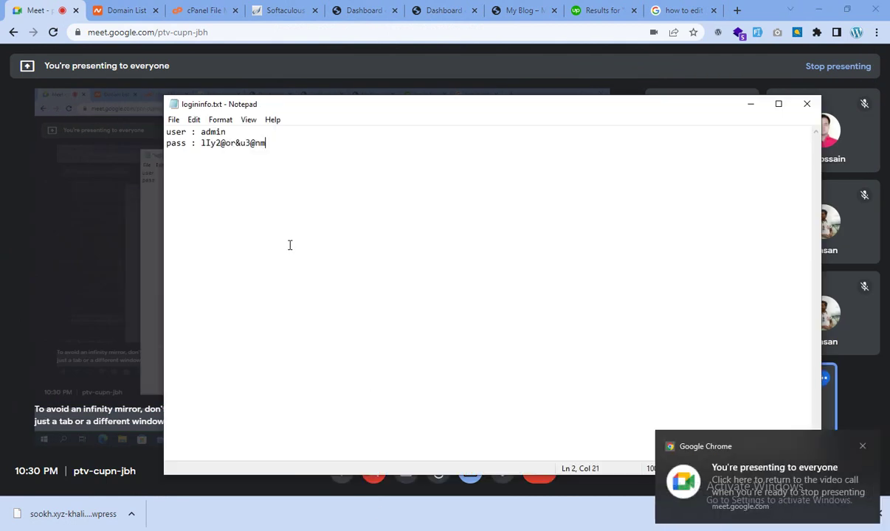
pyautogui.click(806, 106)
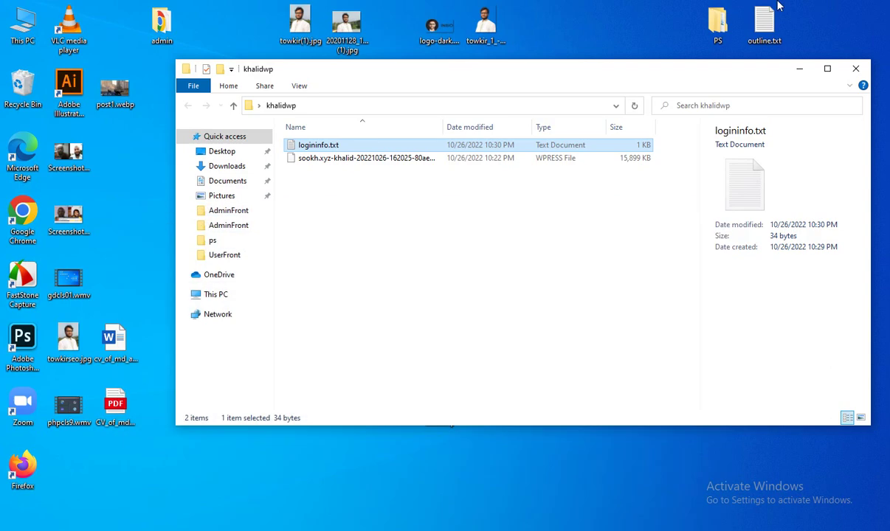
# - Minimize Chrome to reveal the khalidwp folder window on the desktop
pyautogui.click(817, 10)
# - Reopen the khalidwp folder, select its two files to check them, and close it
pyautogui.click(854, 69)
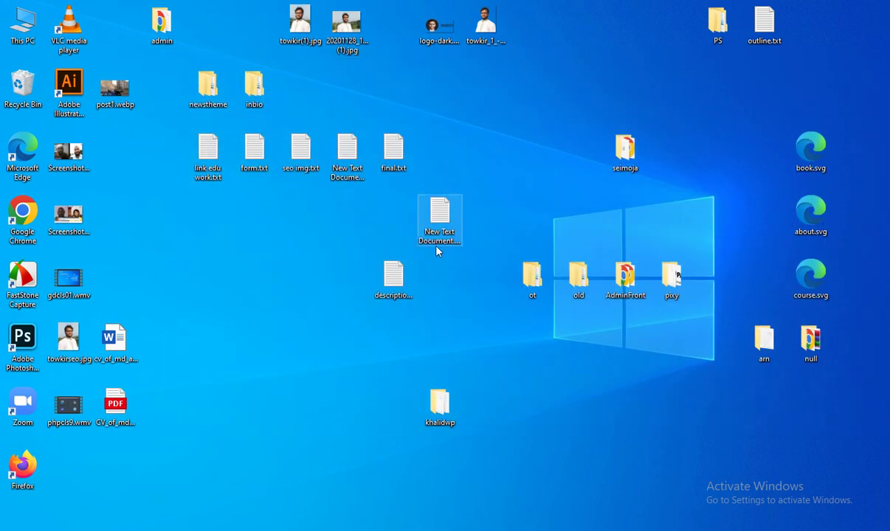
pyautogui.doubleClick(438, 402)
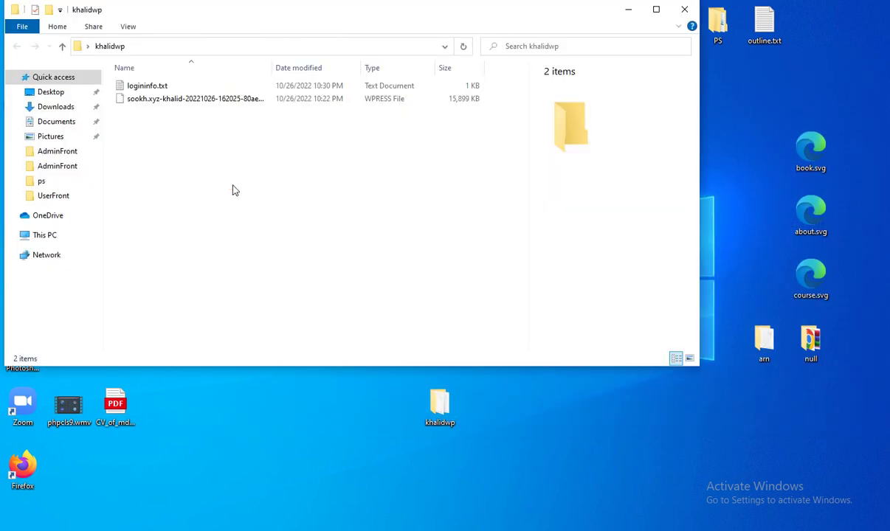
pyautogui.moveTo(229, 187); pyautogui.dragTo(229, 160)
pyautogui.moveTo(163, 188); pyautogui.dragTo(140, 87)
pyautogui.click(233, 228)
pyautogui.click(245, 193)
pyautogui.moveTo(245, 193); pyautogui.dragTo(147, 82)
pyautogui.click(227, 193)
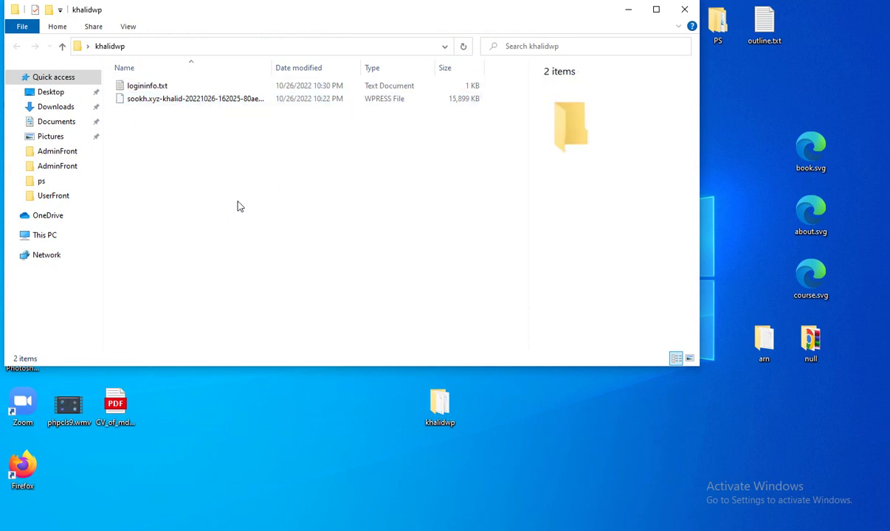
pyautogui.click(686, 11)
# - Compress the khalidwp folder into khalidwp.zip and delete the original folder
pyautogui.moveTo(373, 376); pyautogui.dragTo(560, 454)
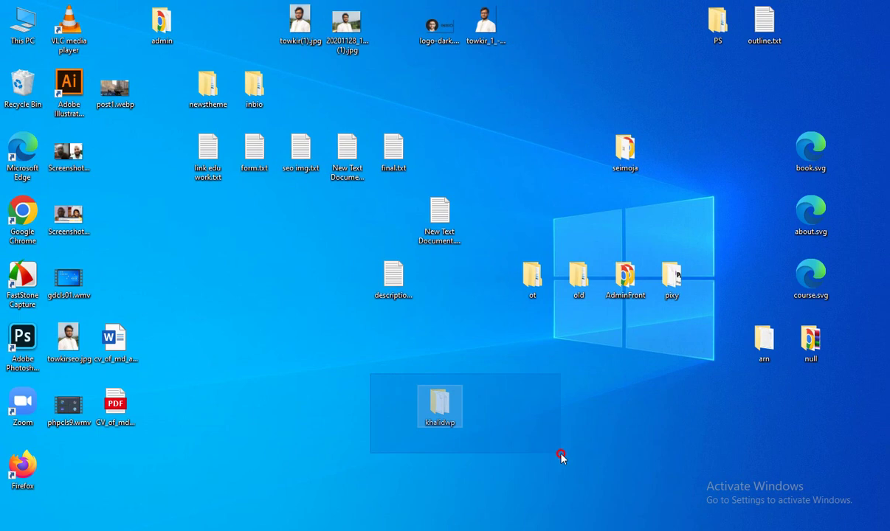
pyautogui.rightClick(431, 415)
pyautogui.moveTo(463, 304)
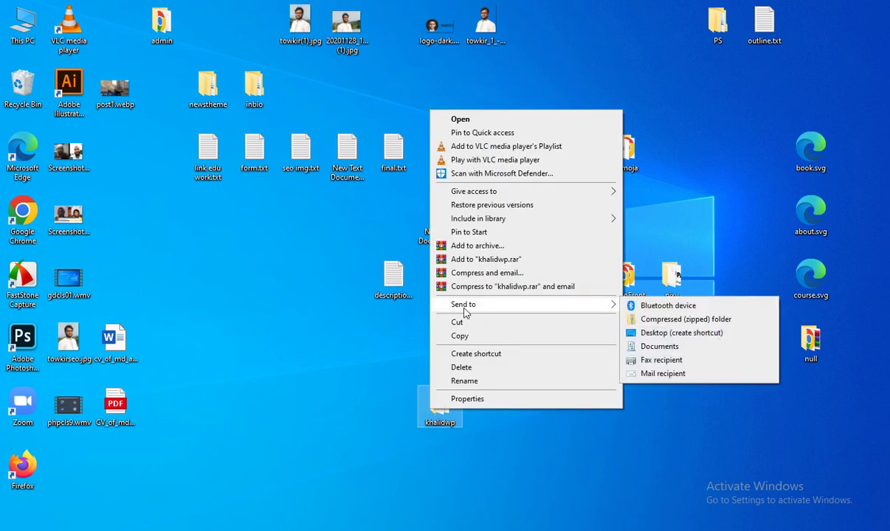
pyautogui.click(675, 318)
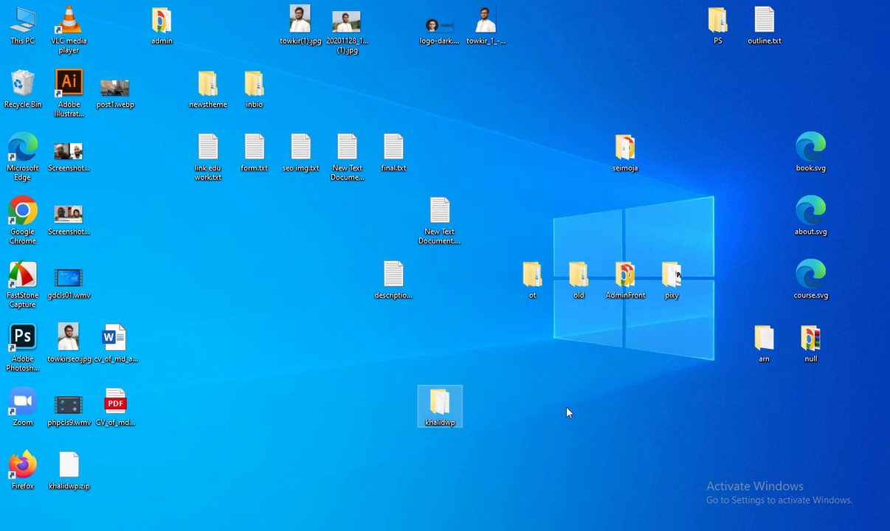
pyautogui.press('Return')
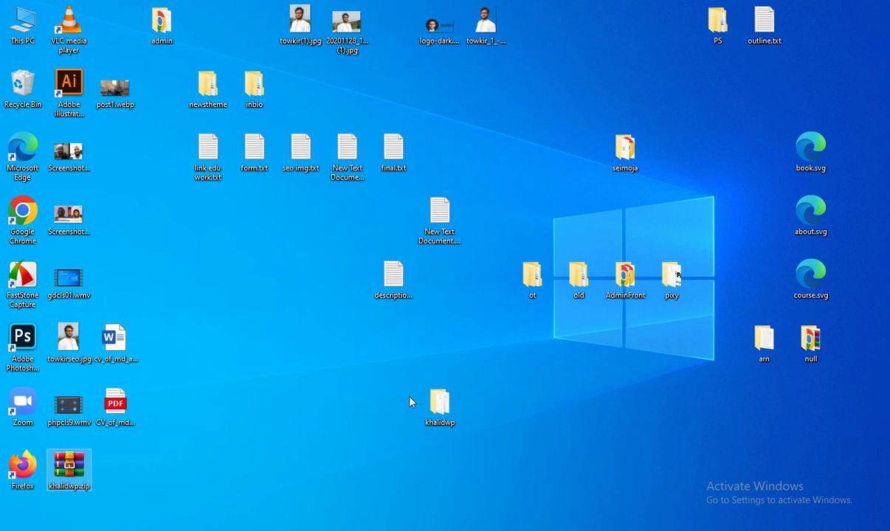
pyautogui.click(442, 407)
pyautogui.rightClick(445, 415)
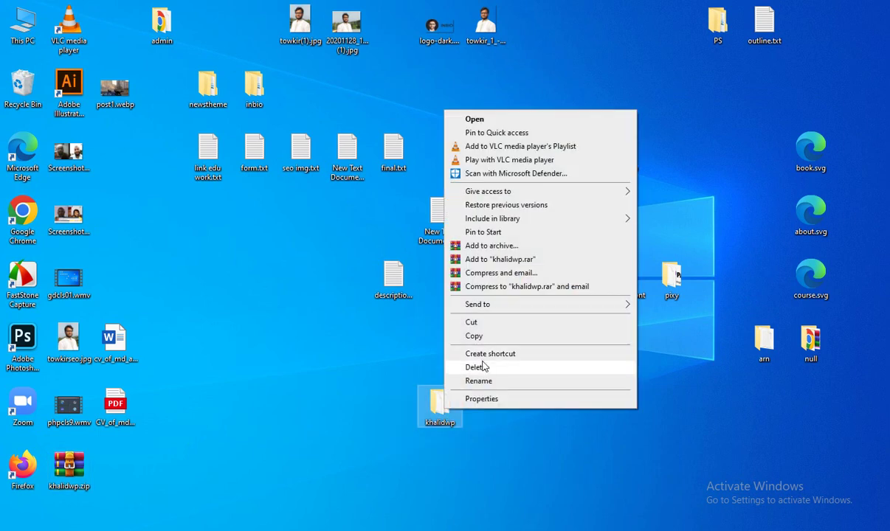
pyautogui.click(477, 368)
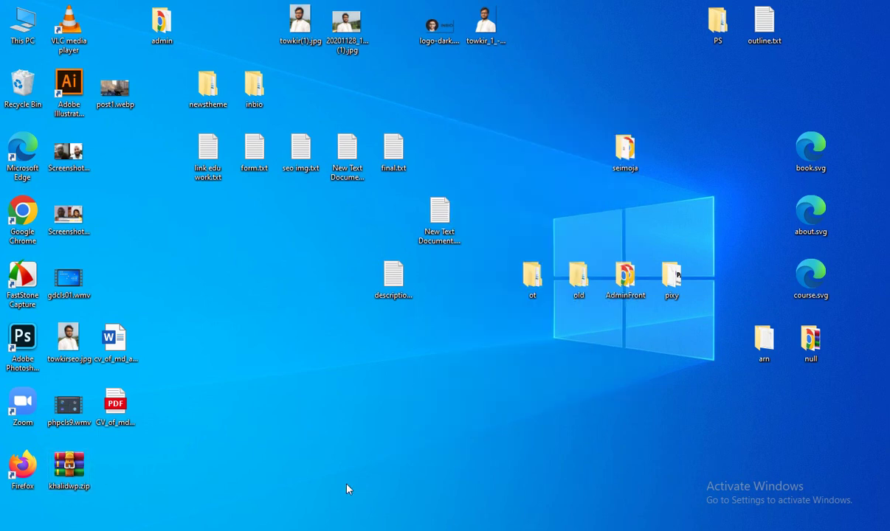
pyautogui.hotkey('alt', 'Tab')
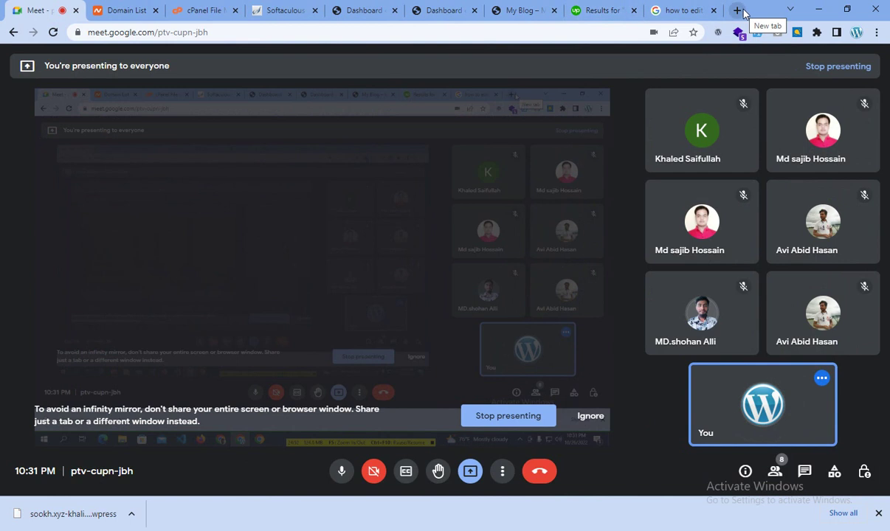
# - Start an All students announcement in the WordPress Theme Customization | Batch-01 Classroom class
pyautogui.click(737, 10)
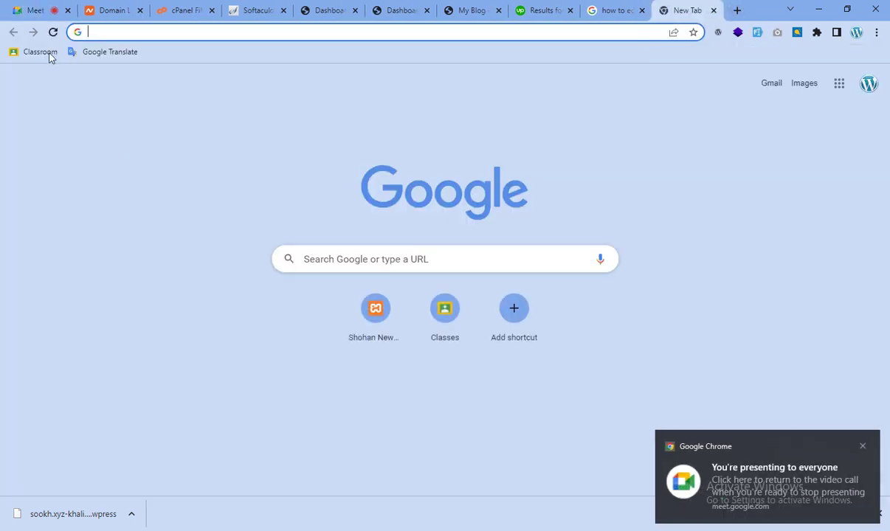
pyautogui.click(44, 53)
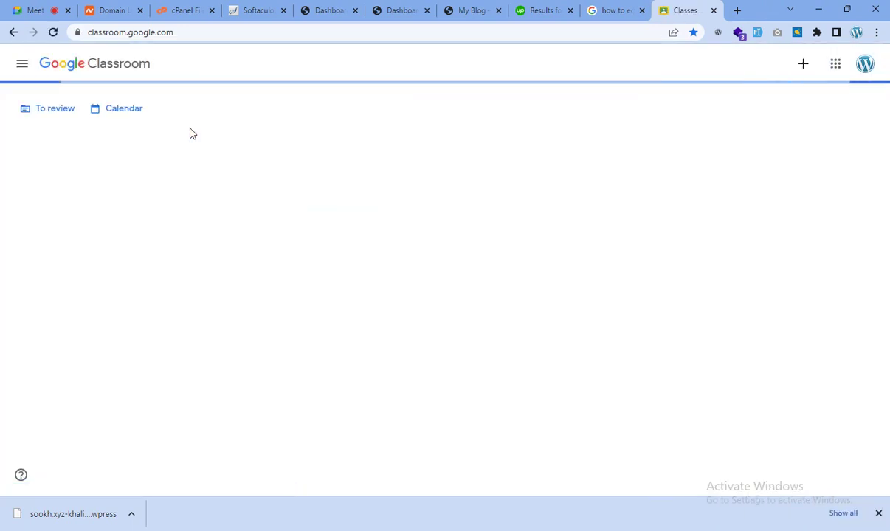
pyautogui.click(53, 153)
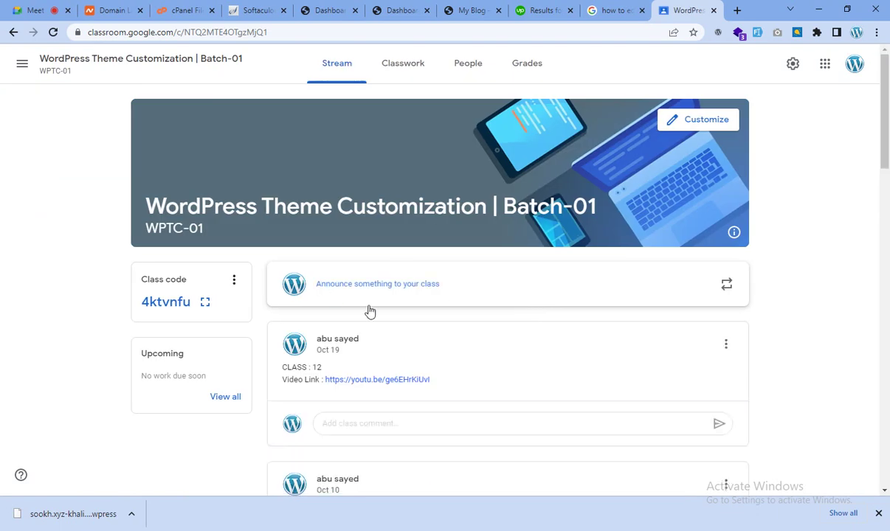
pyautogui.click(345, 286)
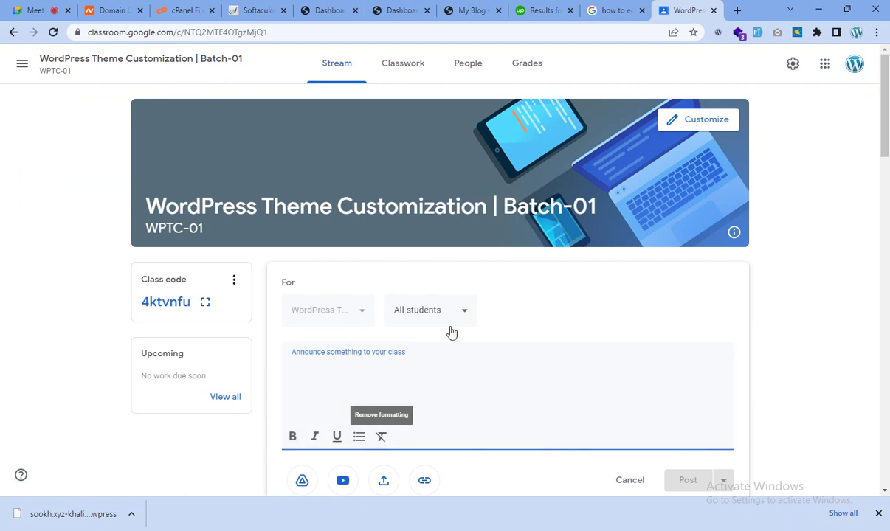
pyautogui.click(453, 312)
pyautogui.click(602, 308)
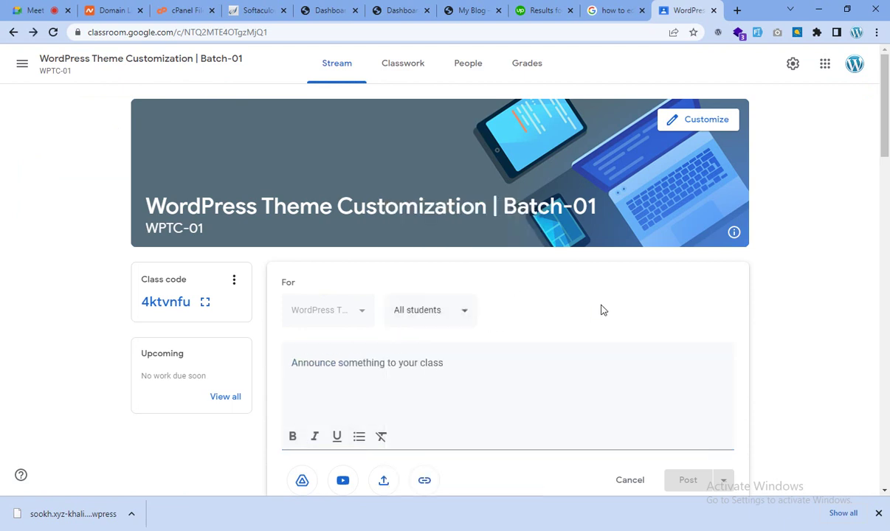
pyautogui.scroll(-2, 489, 407)
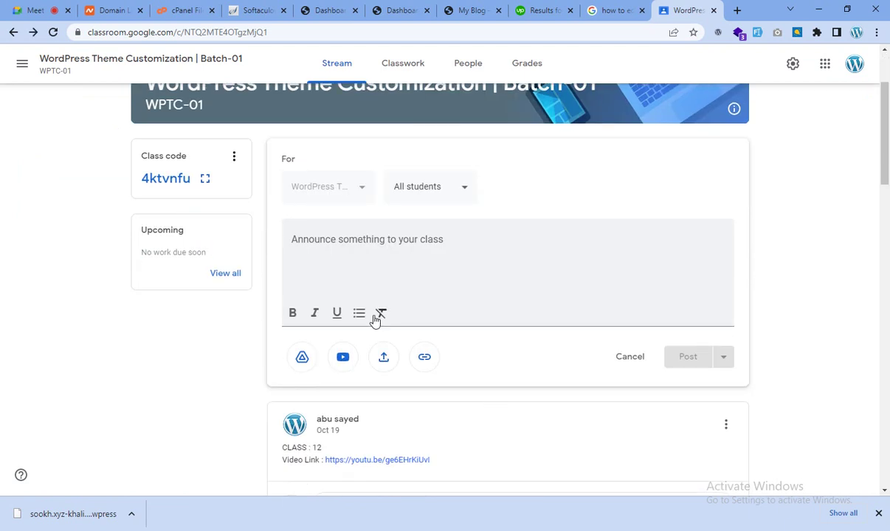
# - Attach khalidwp.zip from the Desktop to the announcement
pyautogui.click(383, 361)
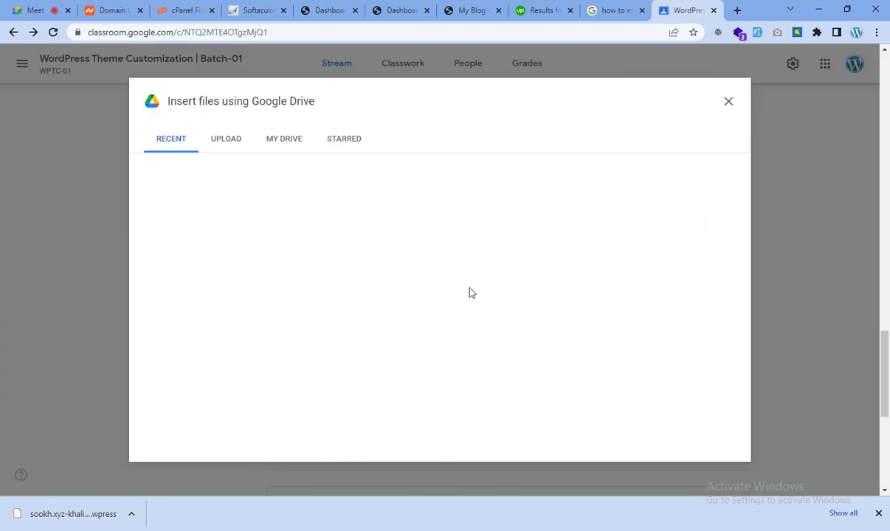
pyautogui.click(428, 346)
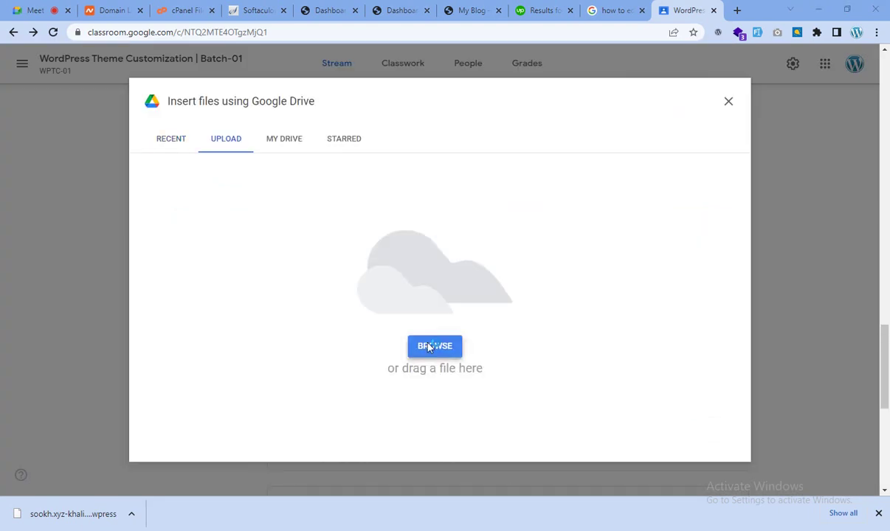
pyautogui.click(57, 74)
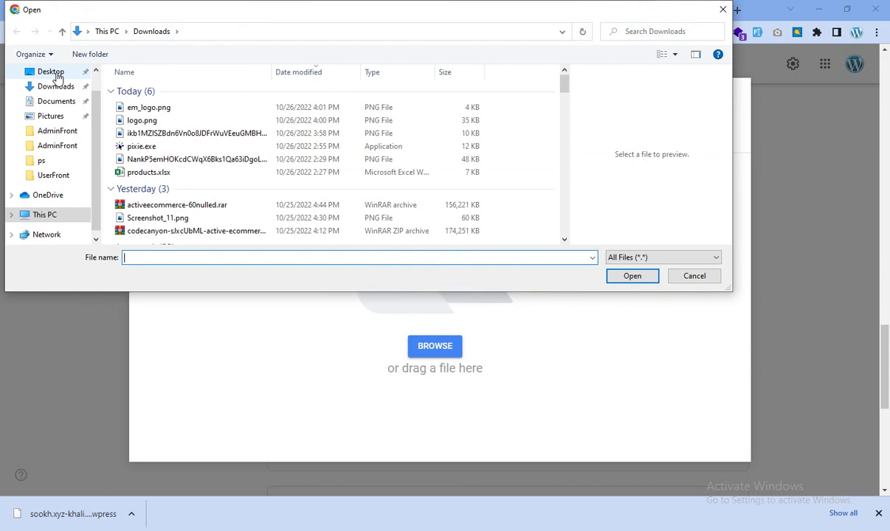
pyautogui.scroll(-2, 425, 152)
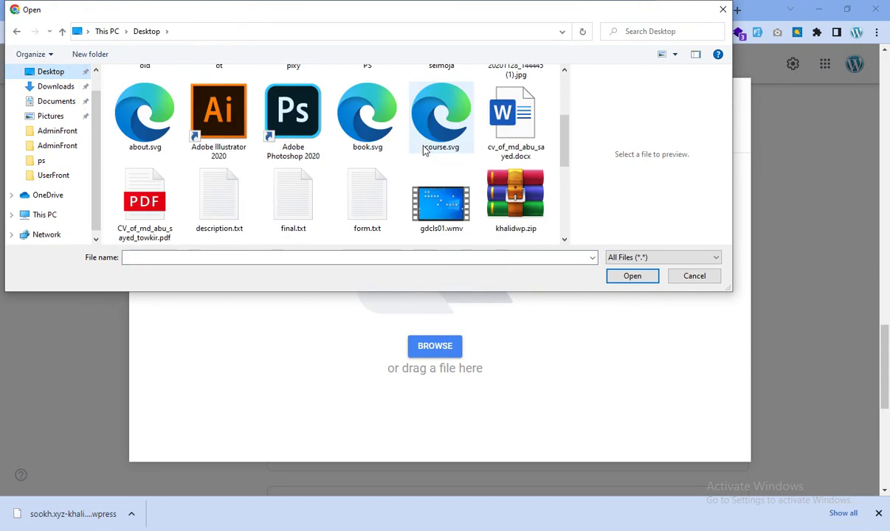
pyautogui.click(496, 187)
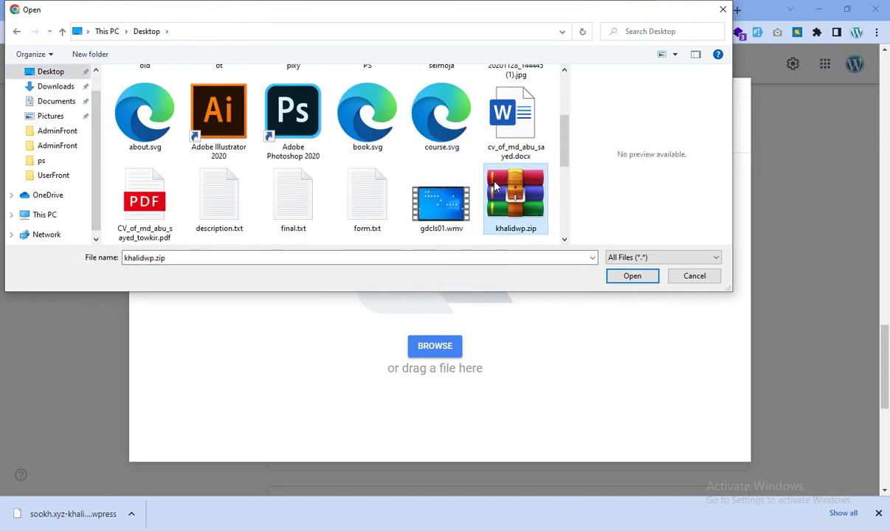
pyautogui.click(620, 279)
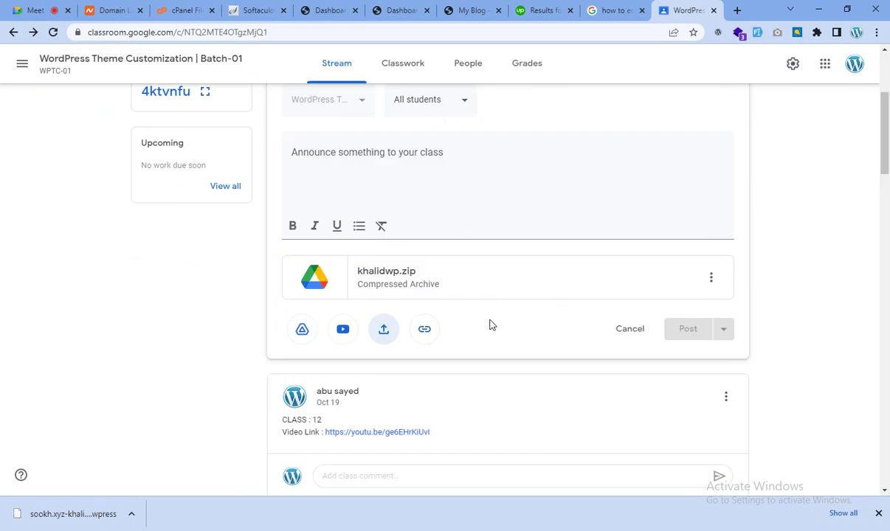
# - Write 'test file' as the announcement text, post it, and close the Classroom tab
pyautogui.click(364, 152)
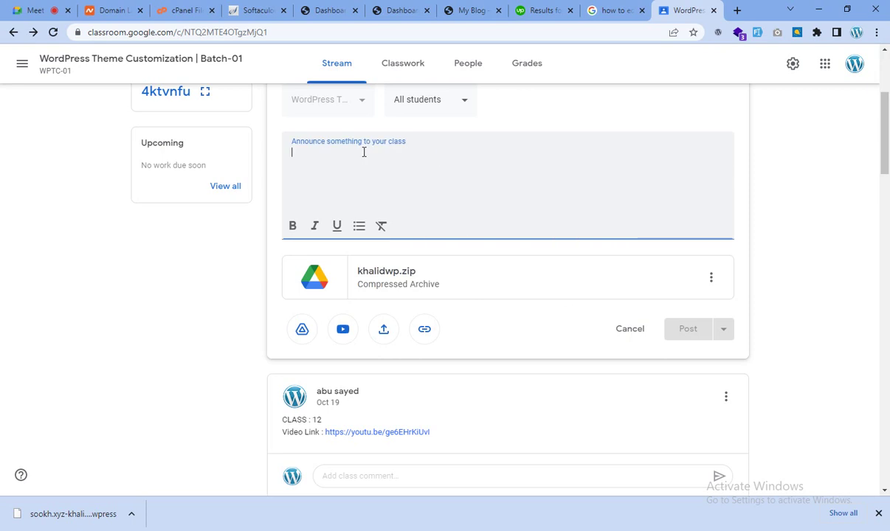
pyautogui.write('test fi')
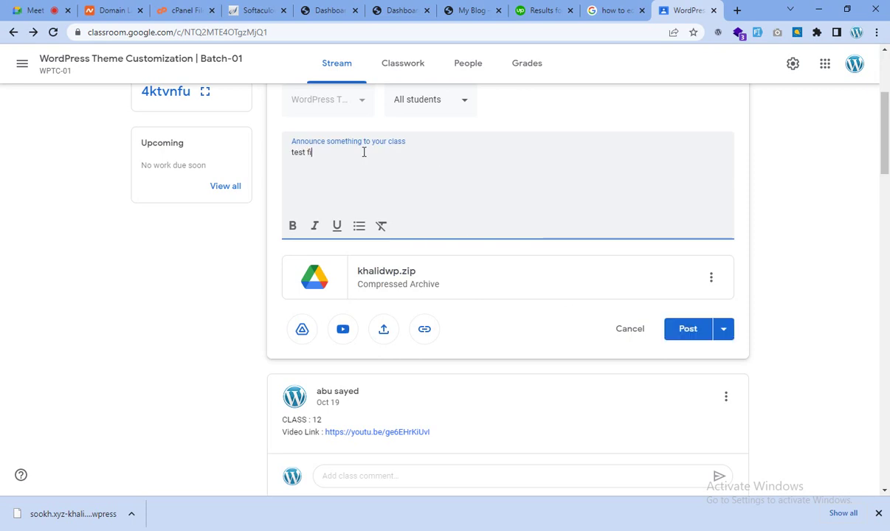
pyautogui.write('le')
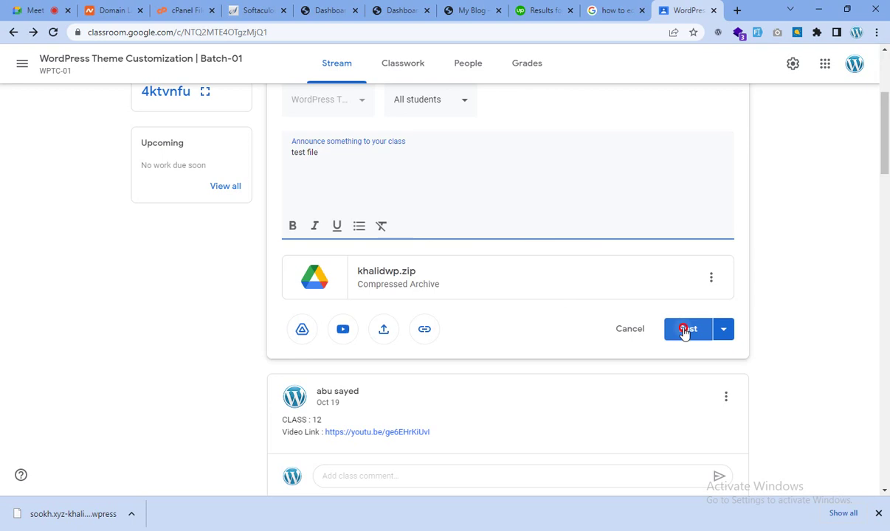
pyautogui.click(685, 333)
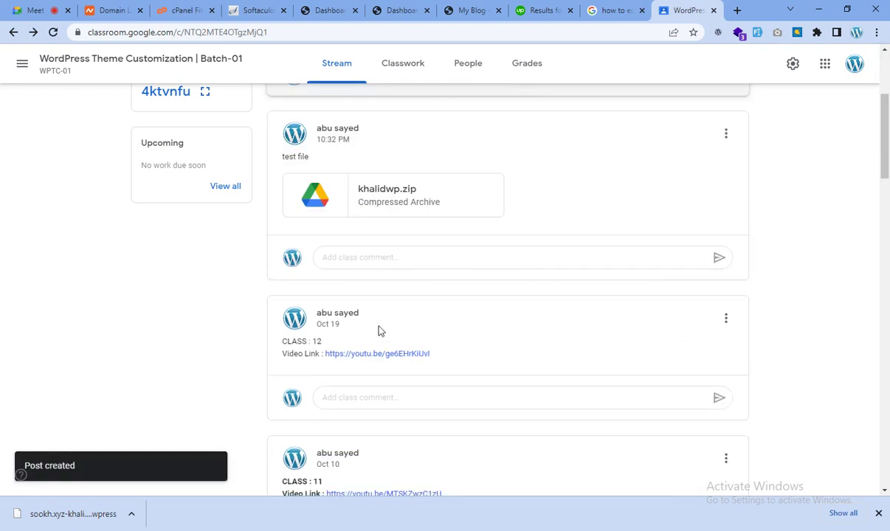
pyautogui.scroll(3, 379, 332)
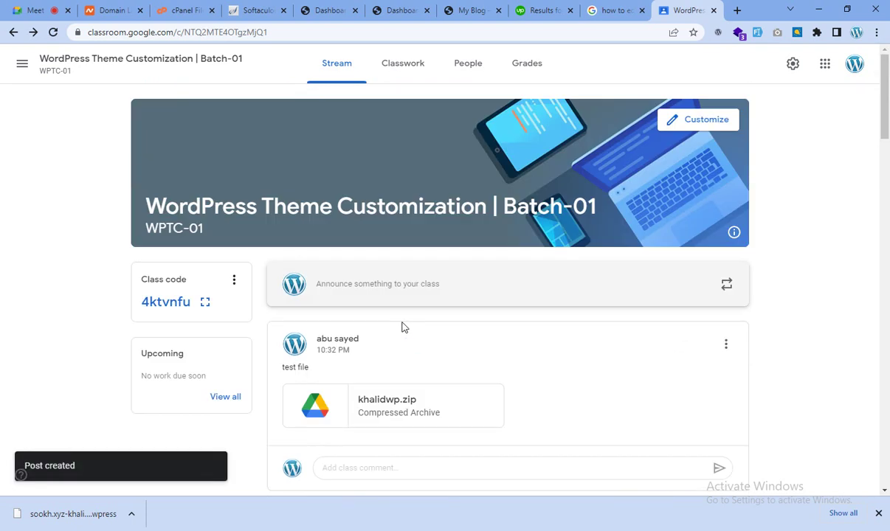
pyautogui.click(713, 10)
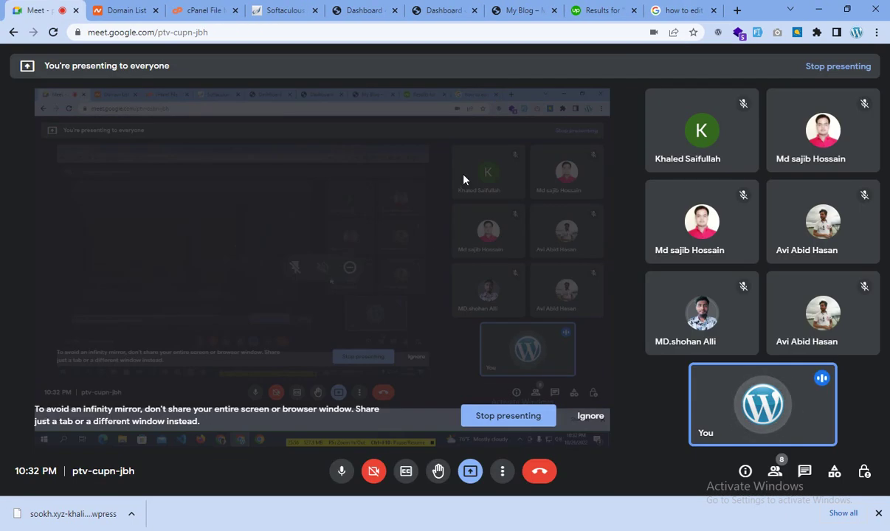
# - Check the Softaculous install results and the new WordPress Dashboard, then minimize the browser
pyautogui.click(280, 12)
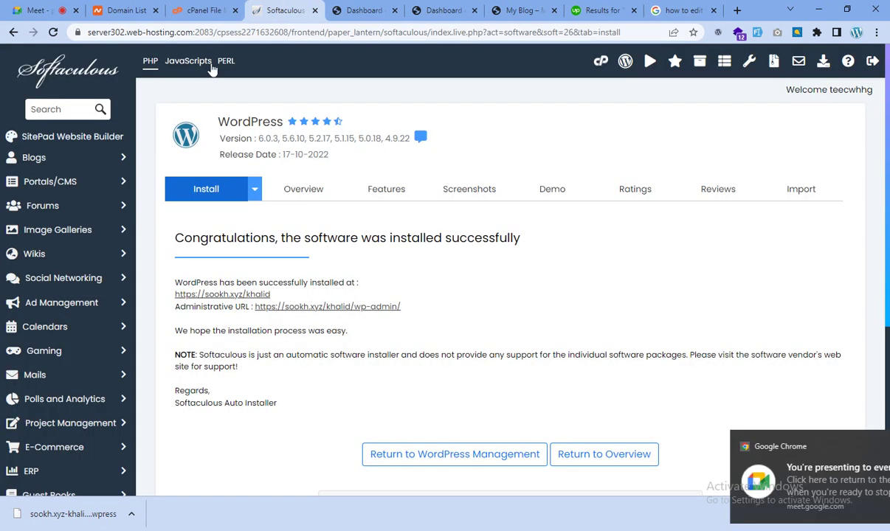
pyautogui.click(862, 448)
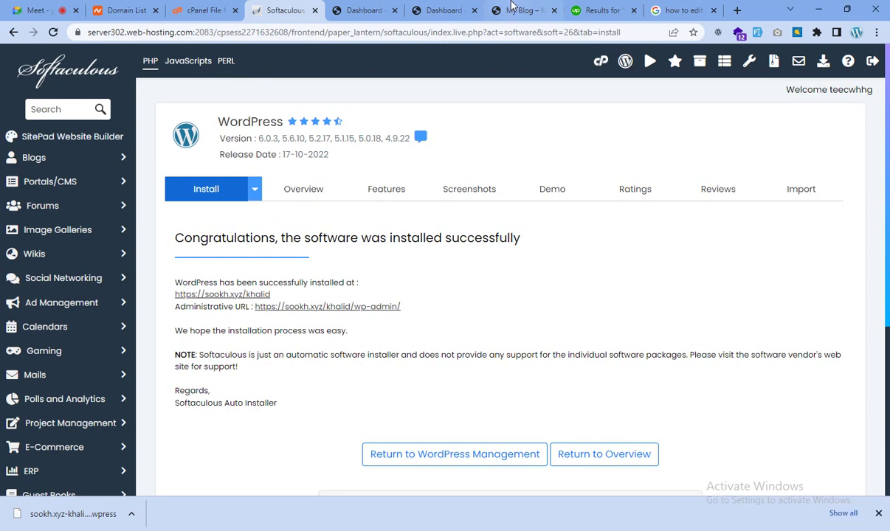
pyautogui.click(443, 10)
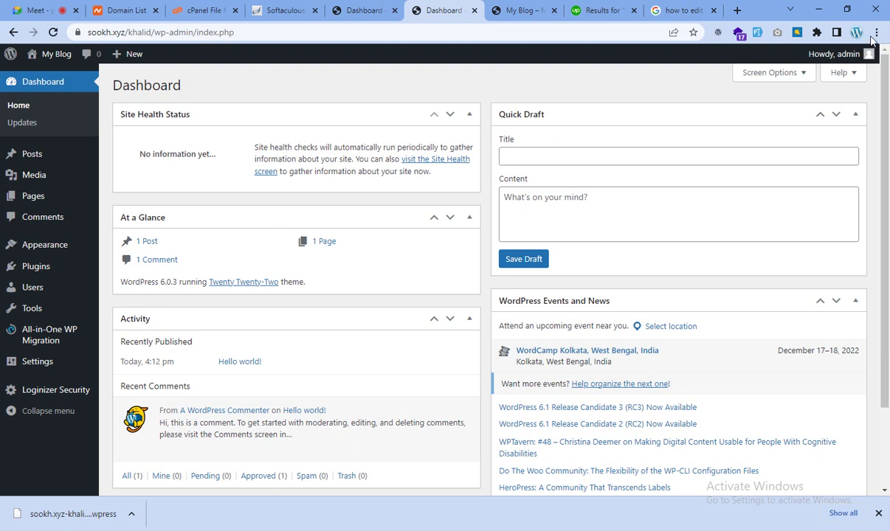
pyautogui.click(817, 9)
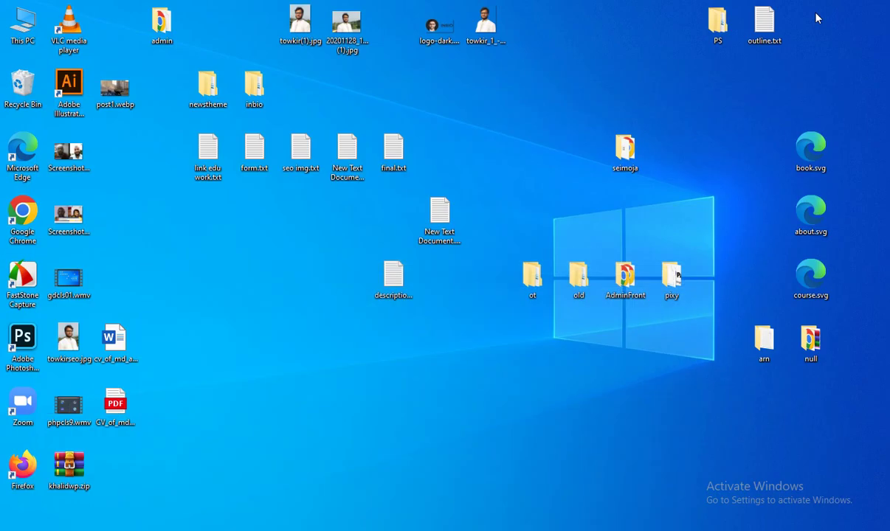
# - Create a new text document on the desktop with the default name and open it in Notepad
pyautogui.rightClick(449, 402)
pyautogui.moveTo(528, 359)
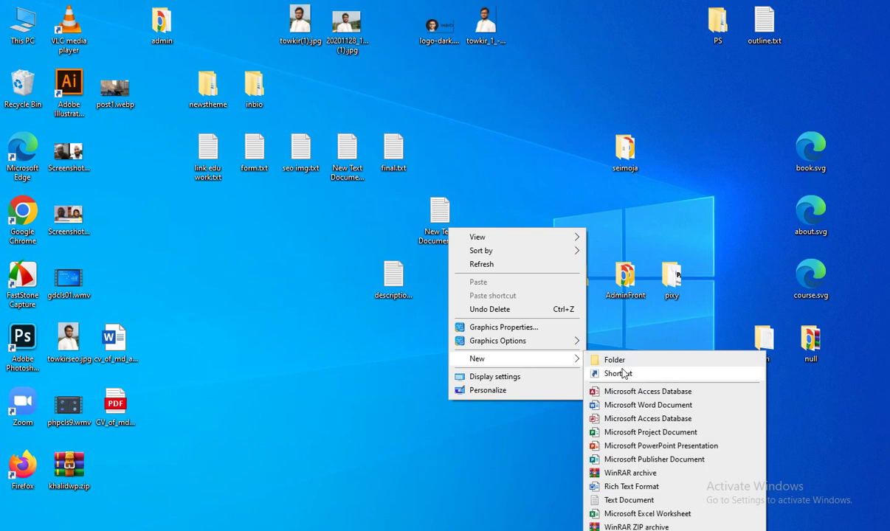
pyautogui.click(629, 500)
pyautogui.press('Return')
pyautogui.doubleClick(437, 406)
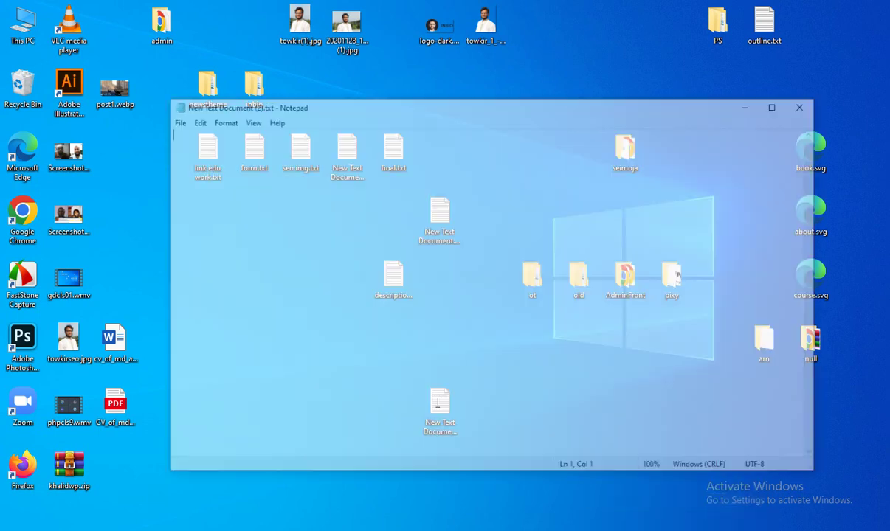
# - Write the notes '1. wp folder' and '2. database' and save the file
pyautogui.write('1')
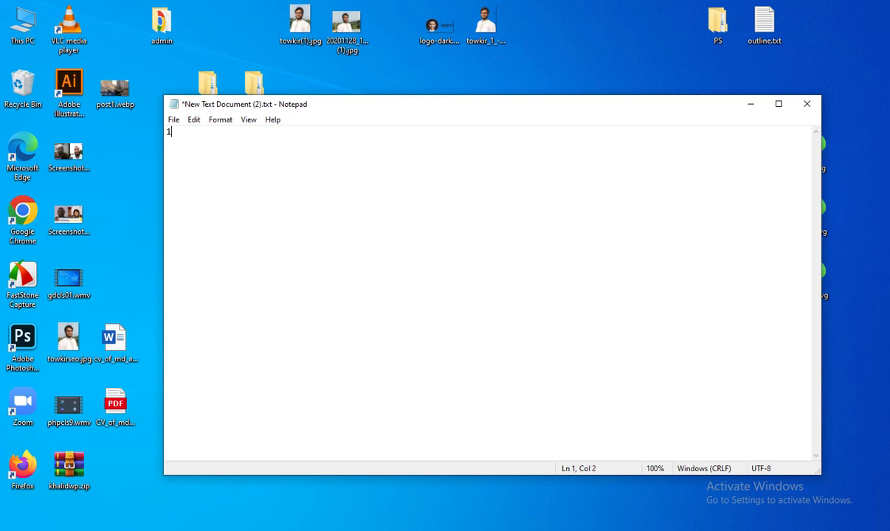
pyautogui.write('. wp fol')
pyautogui.write('der')
pyautogui.press('Return')
pyautogui.write('2. database')
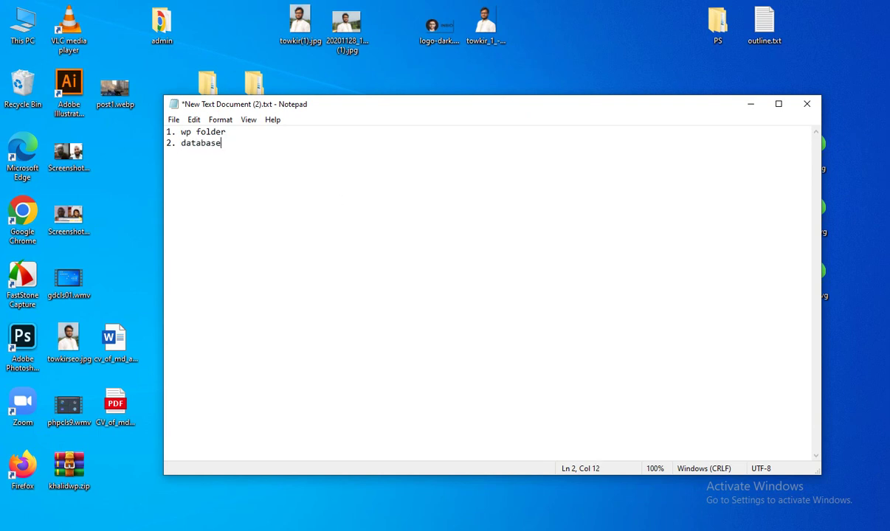
pyautogui.hotkey('ctrl', 's')
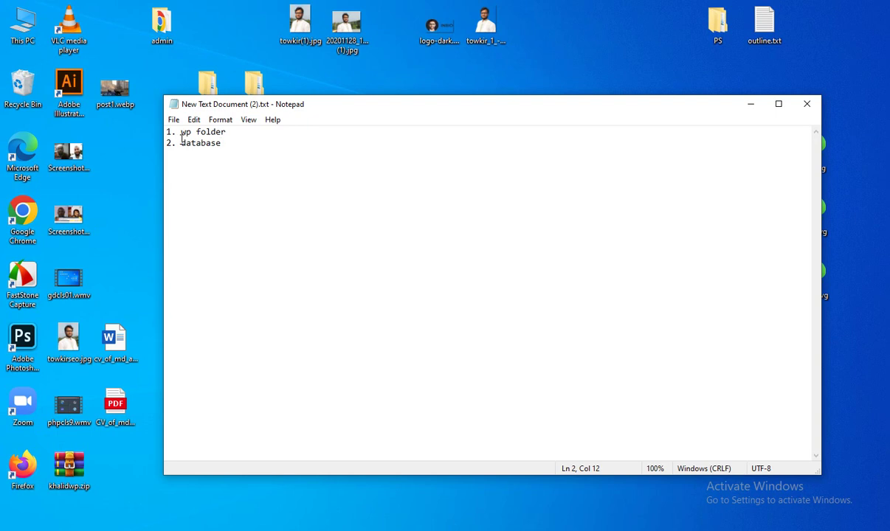
# - Review the two note lines, then minimize Notepad and return to Chrome
pyautogui.moveTo(180, 133); pyautogui.dragTo(230, 134)
pyautogui.click(292, 215)
pyautogui.moveTo(184, 132); pyautogui.dragTo(253, 130)
pyautogui.click(287, 214)
pyautogui.moveTo(231, 131); pyautogui.dragTo(170, 132)
pyautogui.click(253, 190)
pyautogui.moveTo(180, 131); pyautogui.dragTo(261, 136)
pyautogui.click(265, 199)
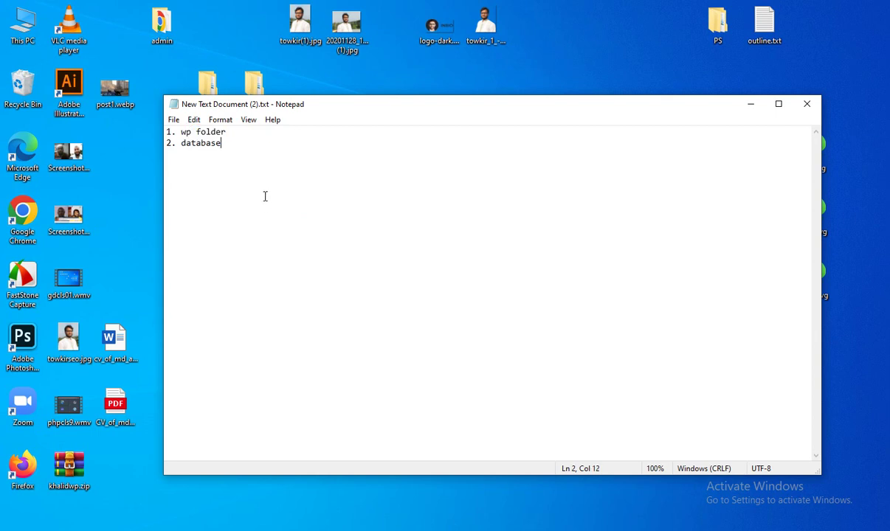
pyautogui.click(180, 143)
pyautogui.moveTo(180, 143); pyautogui.dragTo(259, 135)
pyautogui.click(348, 248)
pyautogui.click(750, 105)
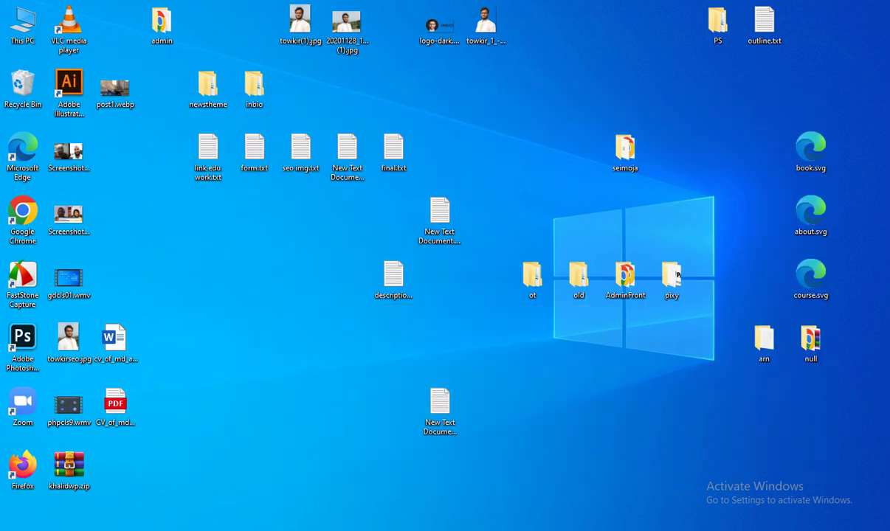
pyautogui.hotkey('alt', 'Tab')
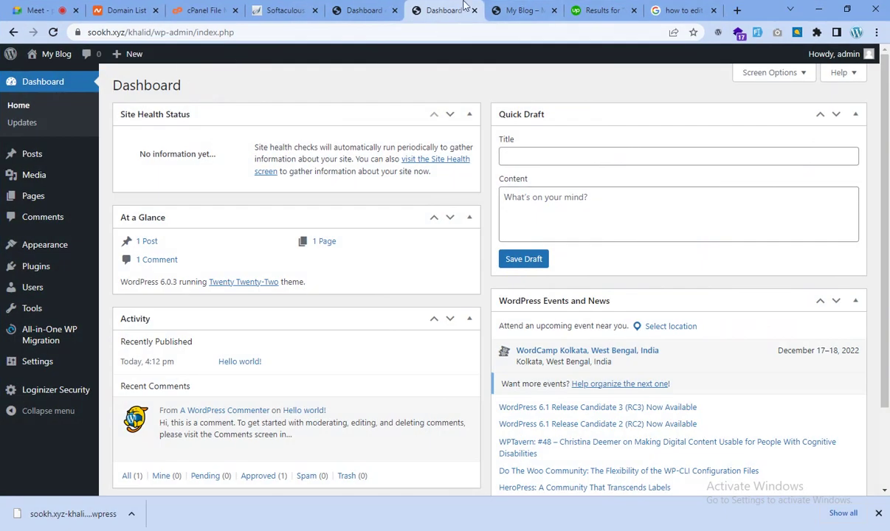
# - Show the My Blog front page, examine its sookh.xyz/khalid/ address, and close the downloads bar
pyautogui.click(502, 6)
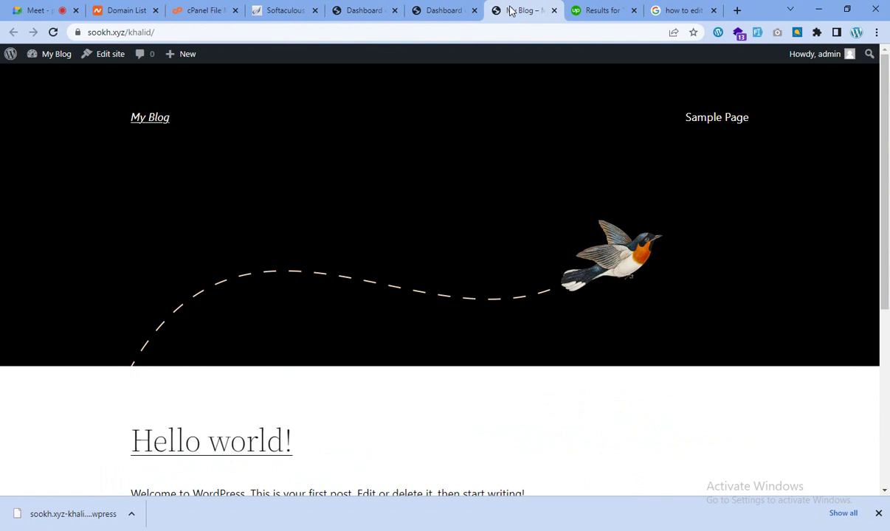
pyautogui.click(173, 31)
pyautogui.click(173, 31)
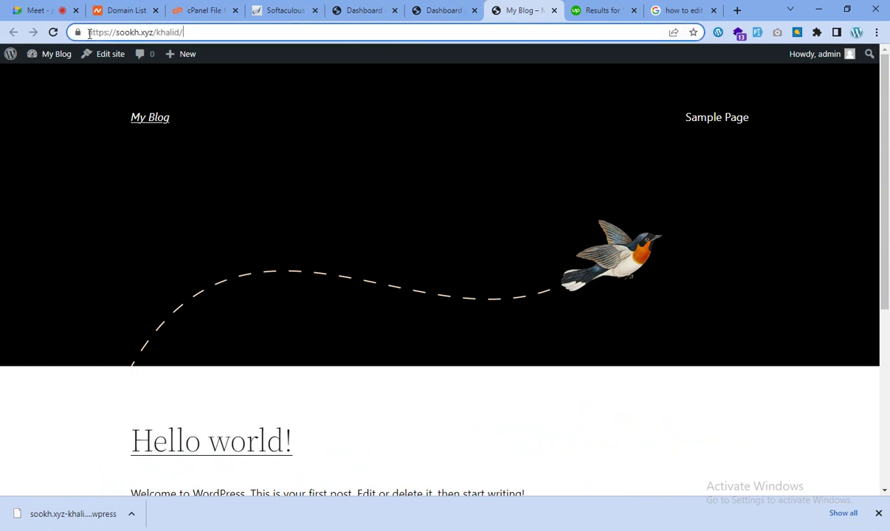
pyautogui.moveTo(188, 32); pyautogui.dragTo(104, 30)
pyautogui.click(30, 161)
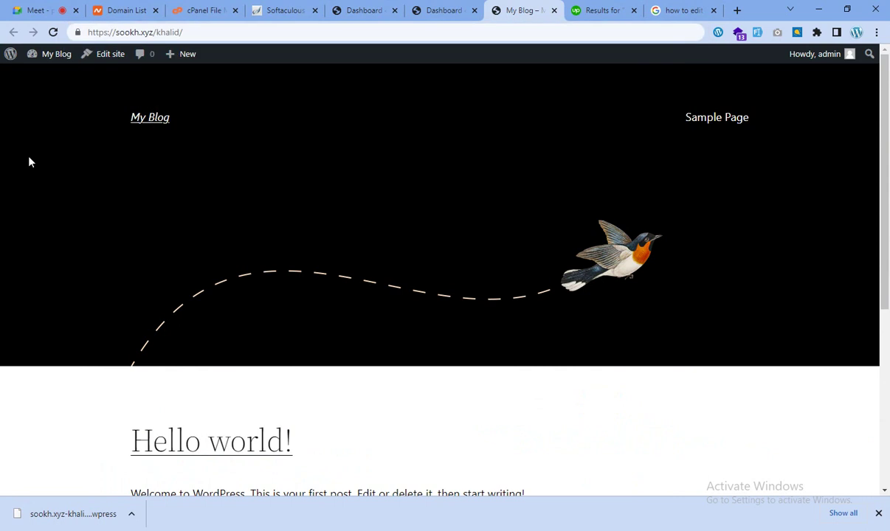
pyautogui.click(144, 32)
pyautogui.doubleClick(145, 31)
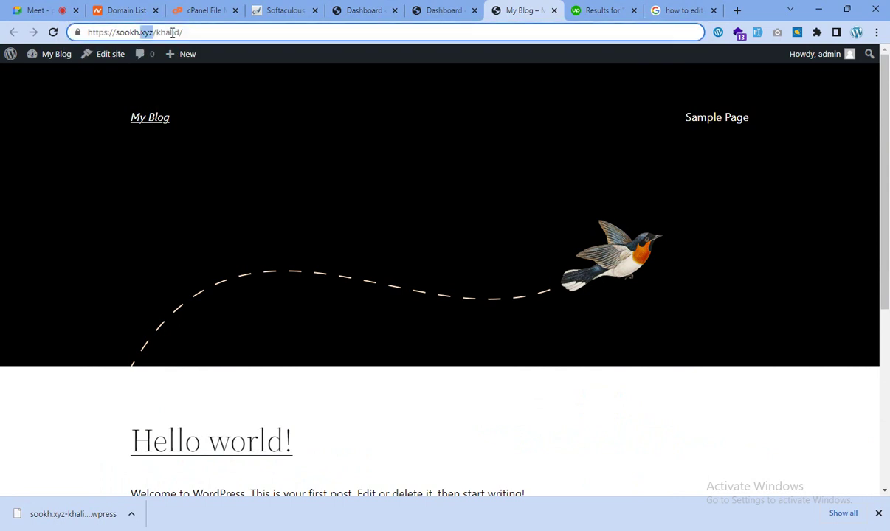
pyautogui.click(197, 34)
pyautogui.moveTo(156, 32); pyautogui.dragTo(185, 33)
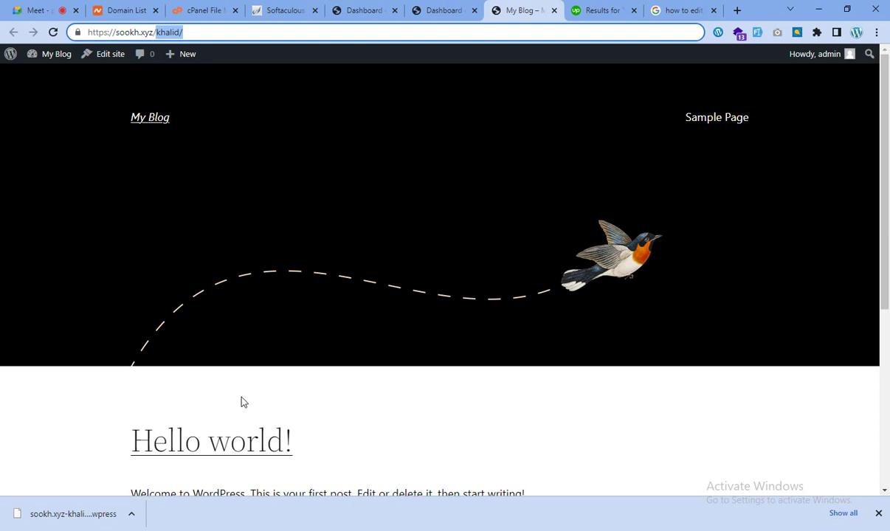
pyautogui.click(877, 513)
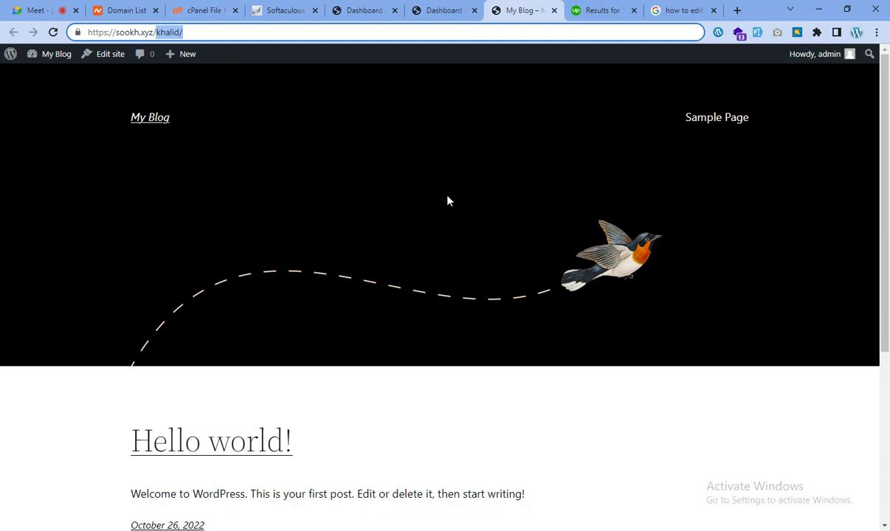
# - In the File Manager tree, collapse public_html and open the sookh.xyz folder
pyautogui.click(187, 11)
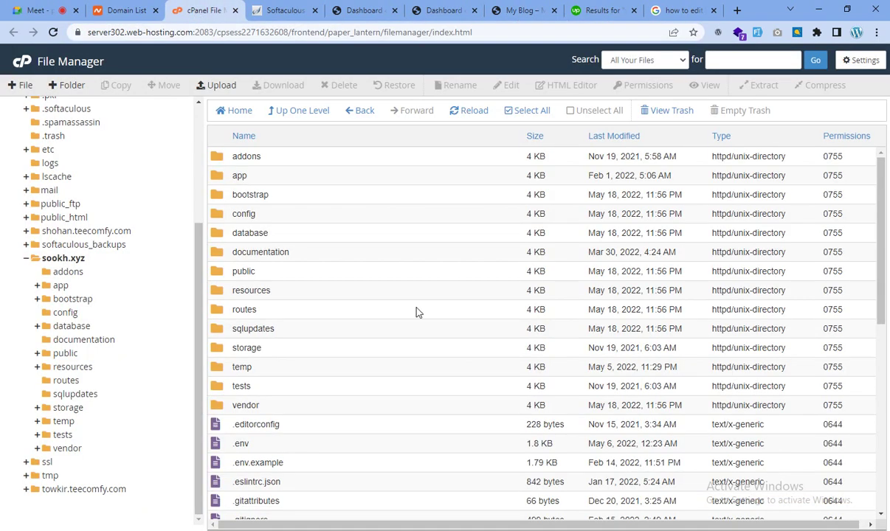
pyautogui.click(26, 258)
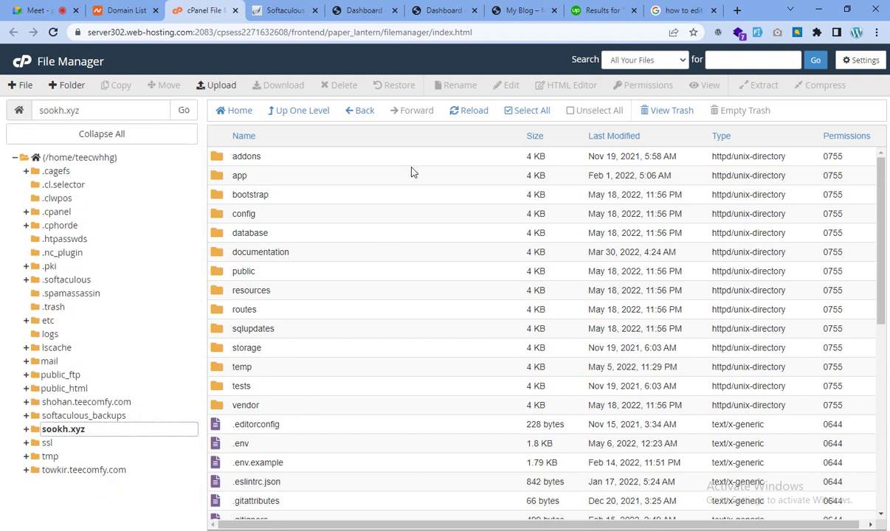
pyautogui.click(520, 10)
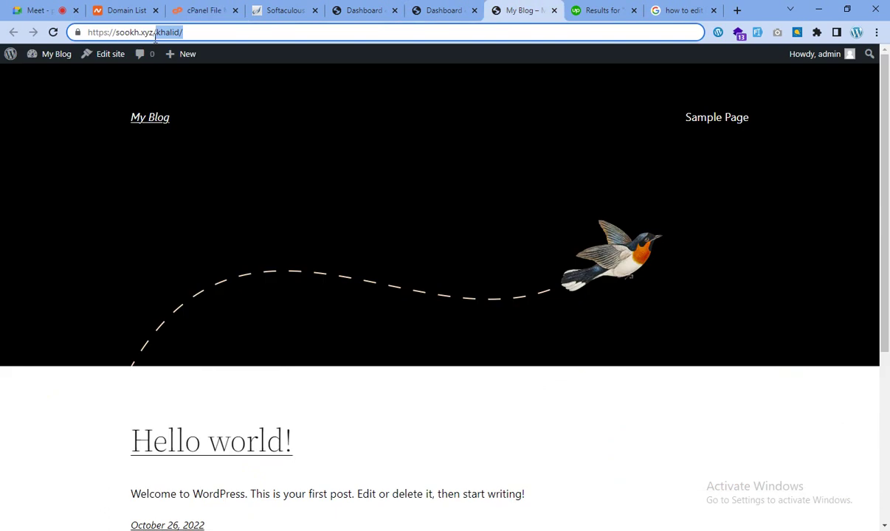
pyautogui.click(204, 11)
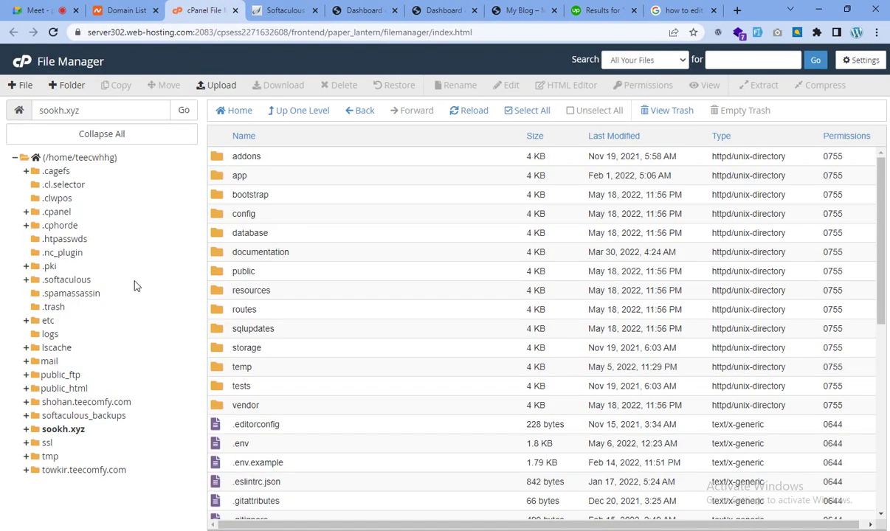
pyautogui.click(53, 391)
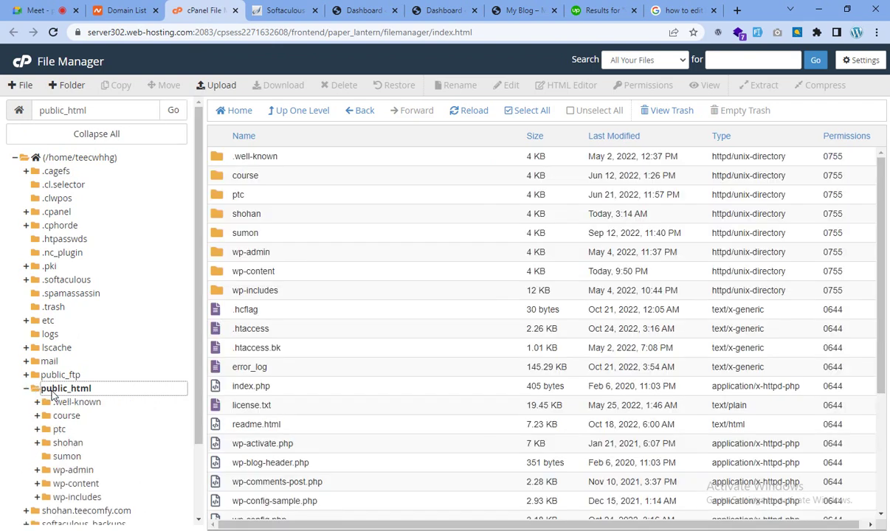
pyautogui.scroll(-3, 292, 398)
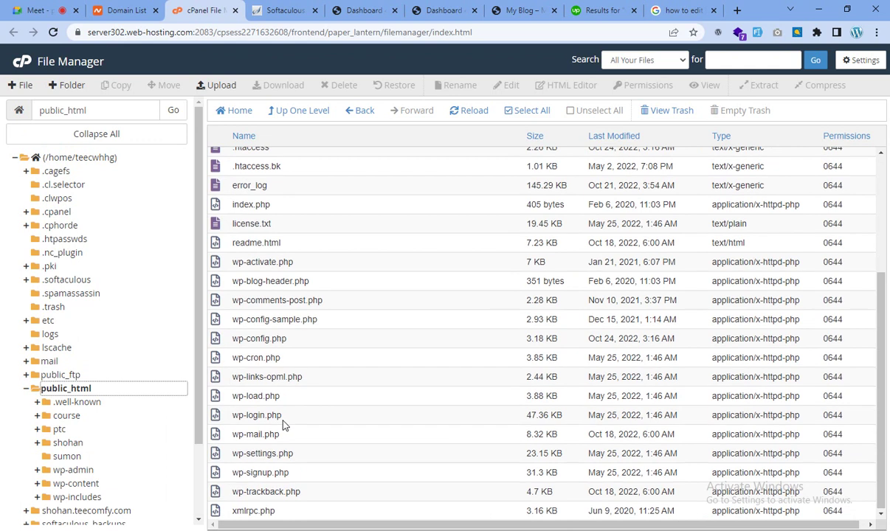
pyautogui.scroll(3, 284, 426)
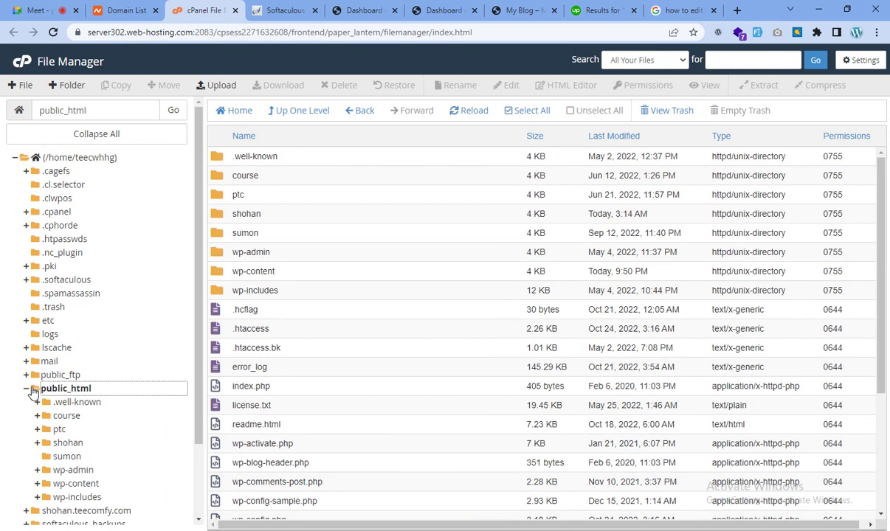
pyautogui.click(27, 389)
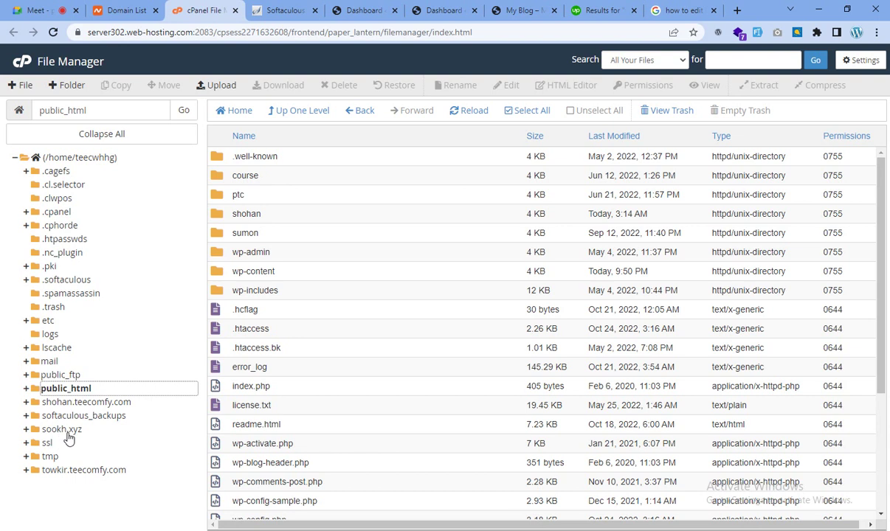
pyautogui.click(65, 430)
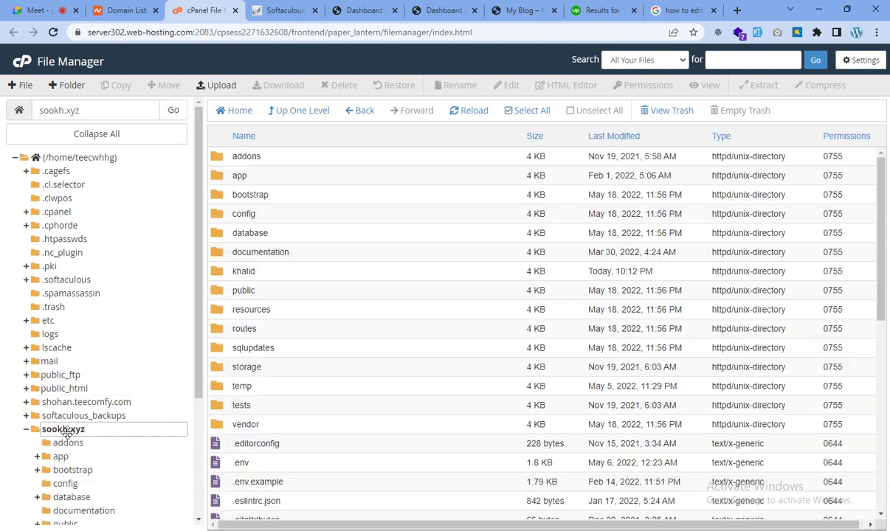
# - On the My Blog tab, highlight khalid/ in the address bar
pyautogui.click(516, 10)
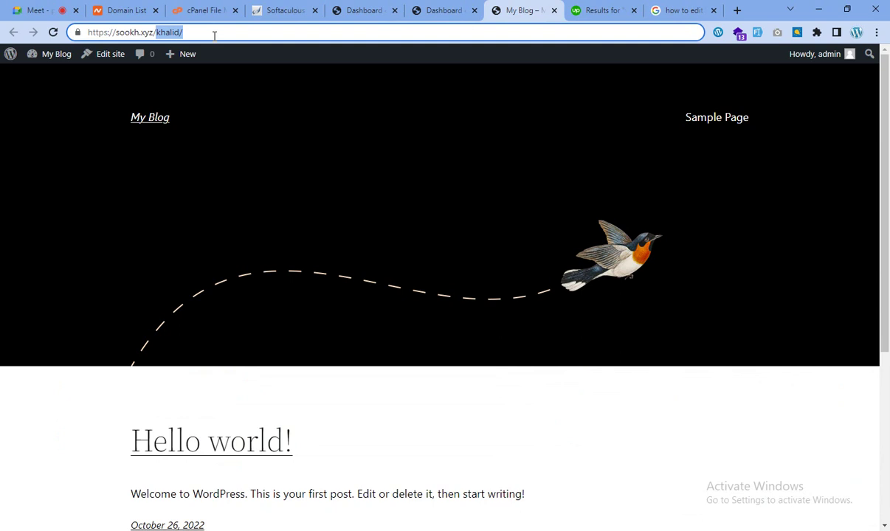
pyautogui.click(160, 31)
pyautogui.click(177, 32)
pyautogui.moveTo(182, 32); pyautogui.dragTo(156, 32)
# - Rename the khalid folder to khalid44 and reload the blog, which now shows a 404 page
pyautogui.click(216, 10)
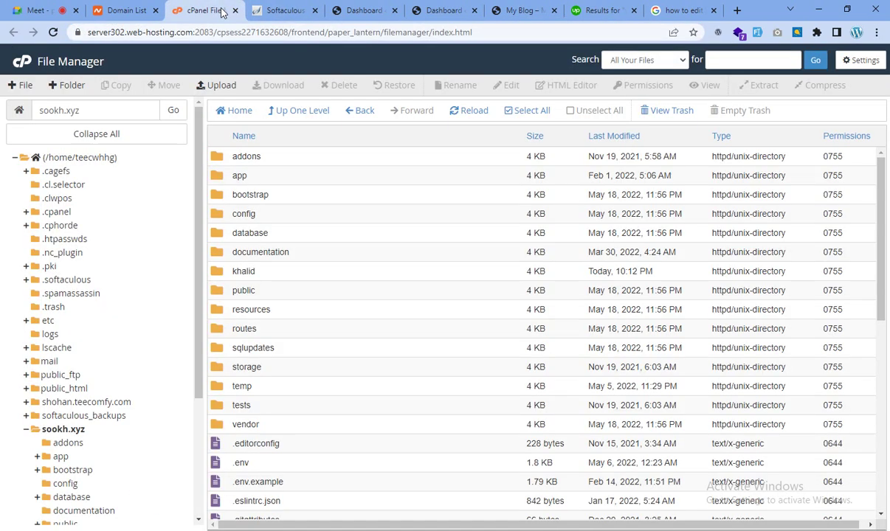
pyautogui.click(271, 273)
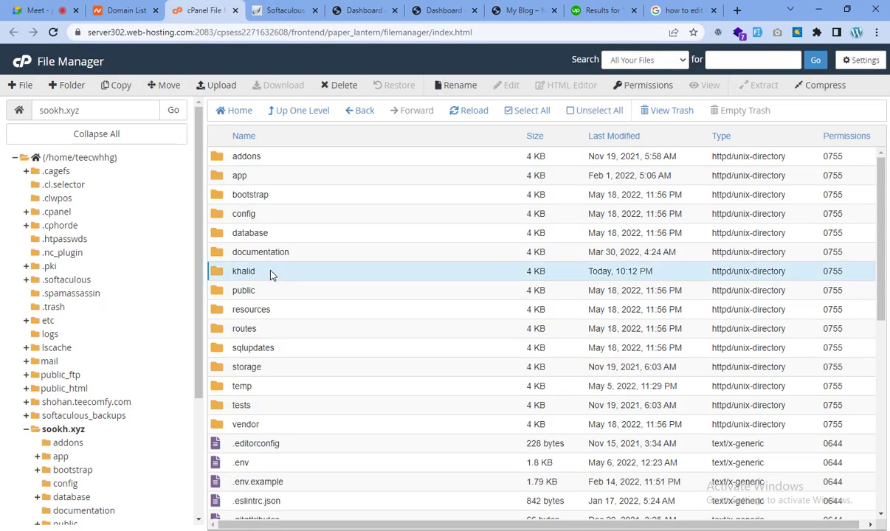
pyautogui.rightClick(270, 274)
pyautogui.click(322, 321)
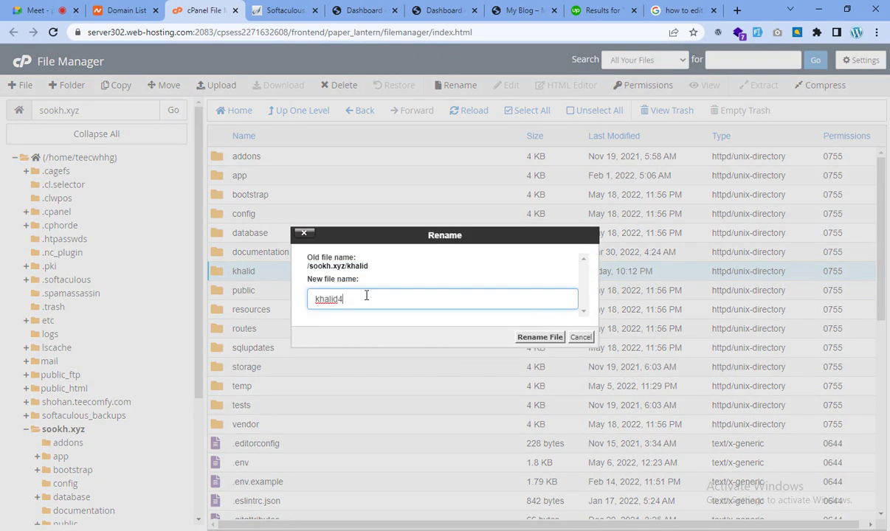
pyautogui.write('44')
pyautogui.click(547, 343)
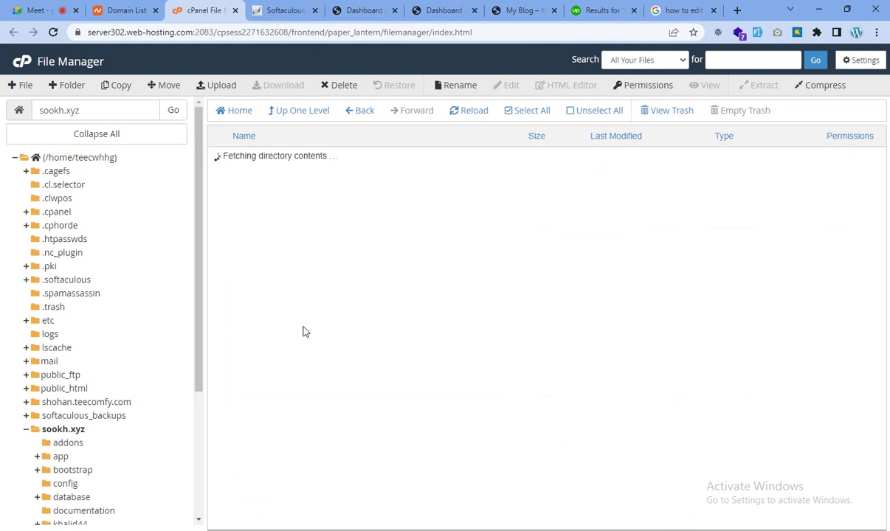
pyautogui.click(517, 10)
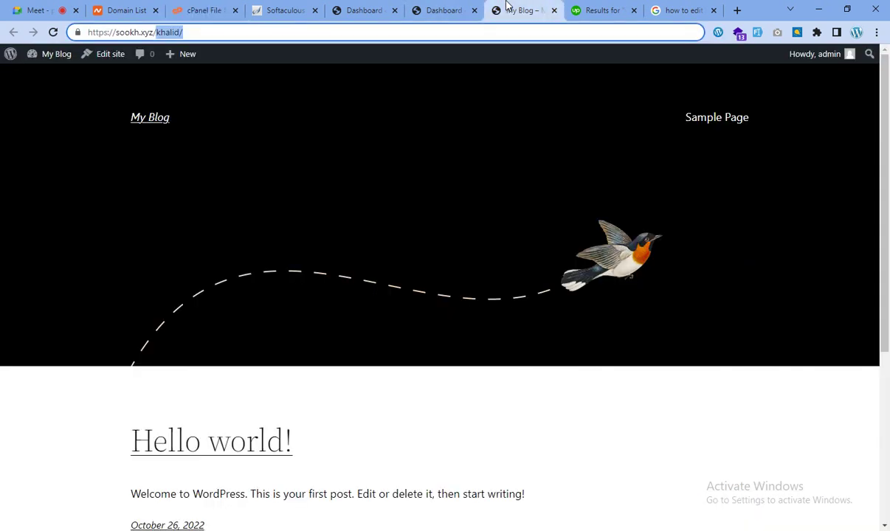
pyautogui.click(54, 32)
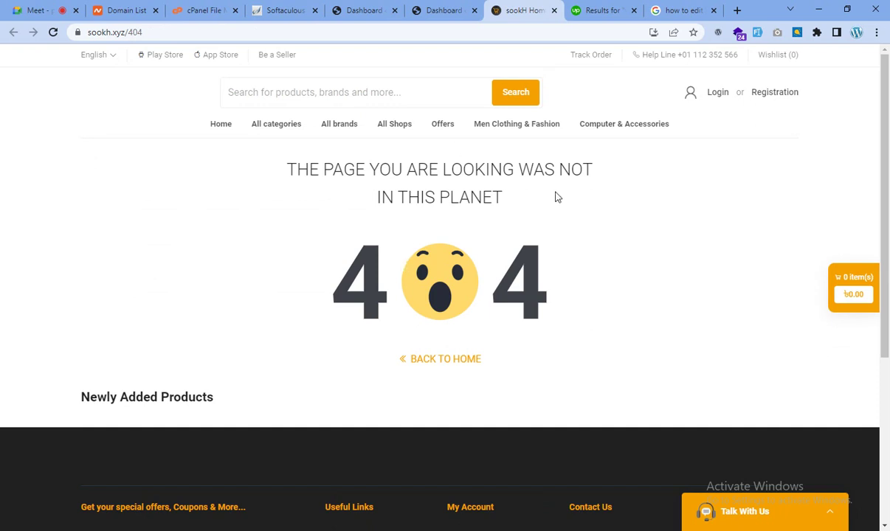
# - Rename the khalid44 folder back to khalid
pyautogui.click(193, 13)
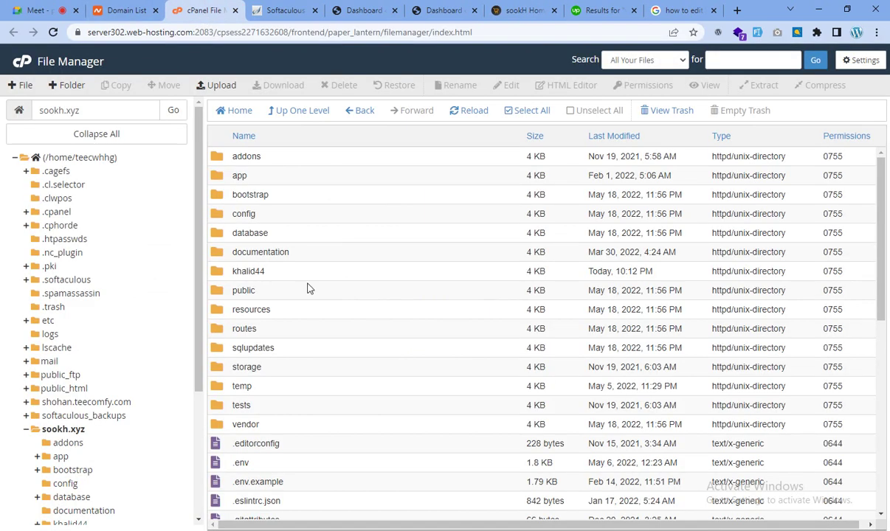
pyautogui.click(281, 275)
pyautogui.rightClick(280, 275)
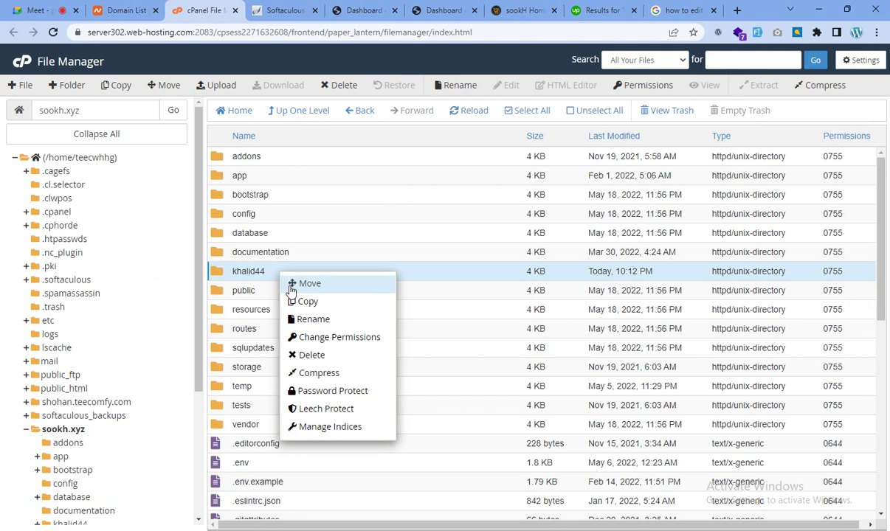
pyautogui.click(312, 320)
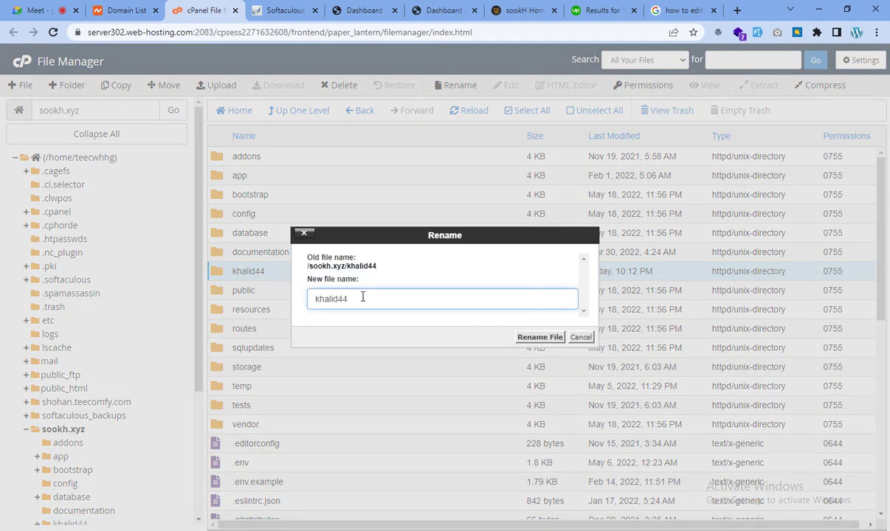
pyautogui.press('BackSpace')
pyautogui.write('44')
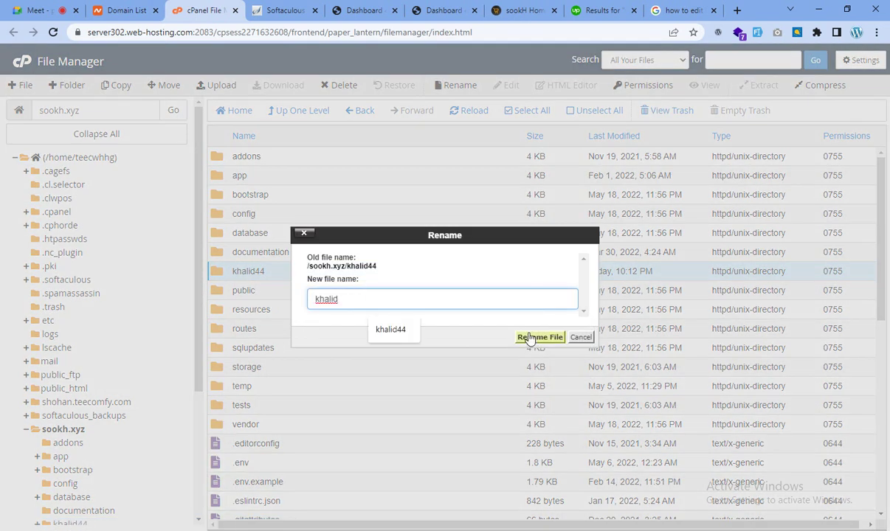
pyautogui.click(539, 338)
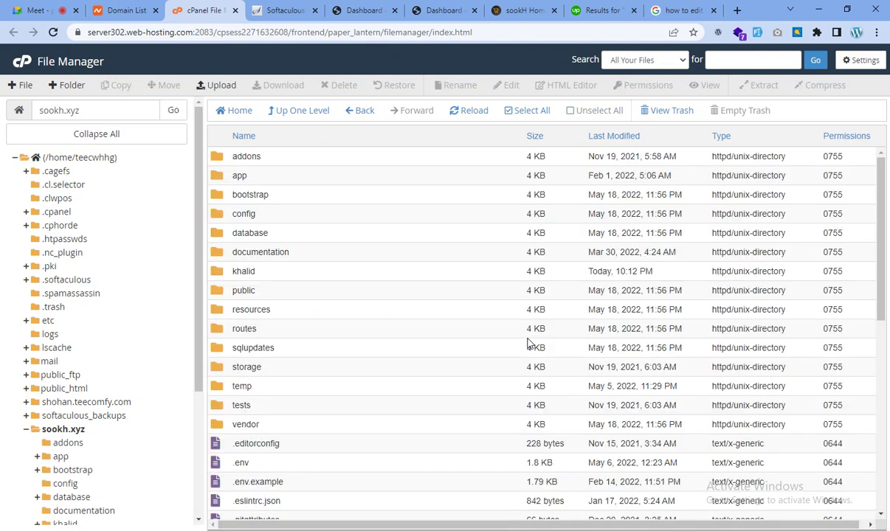
# - Load sookh.xyz/khalid to confirm the blog works again, then go back to the file listing
pyautogui.click(527, 10)
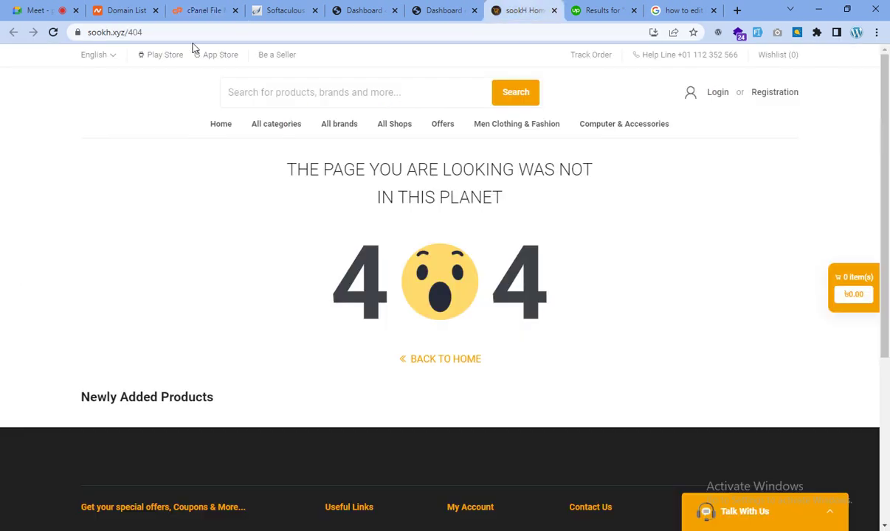
pyautogui.doubleClick(135, 32)
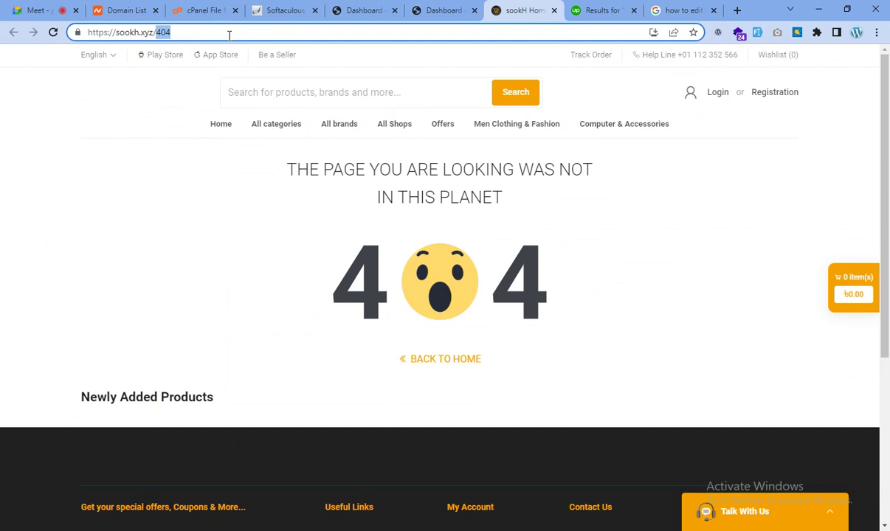
pyautogui.write('kh')
pyautogui.write('i')
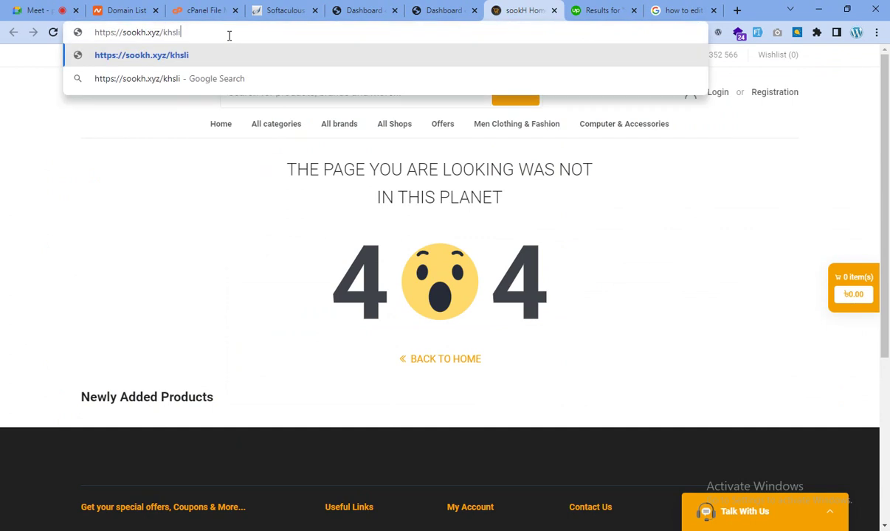
pyautogui.press('BackSpace')
pyautogui.press('BackSpace')
pyautogui.press('BackSpace')
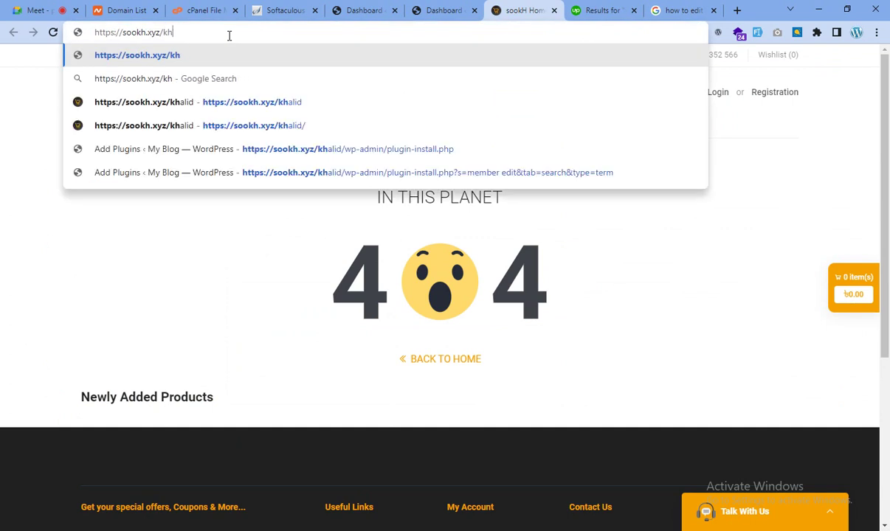
pyautogui.write('alid')
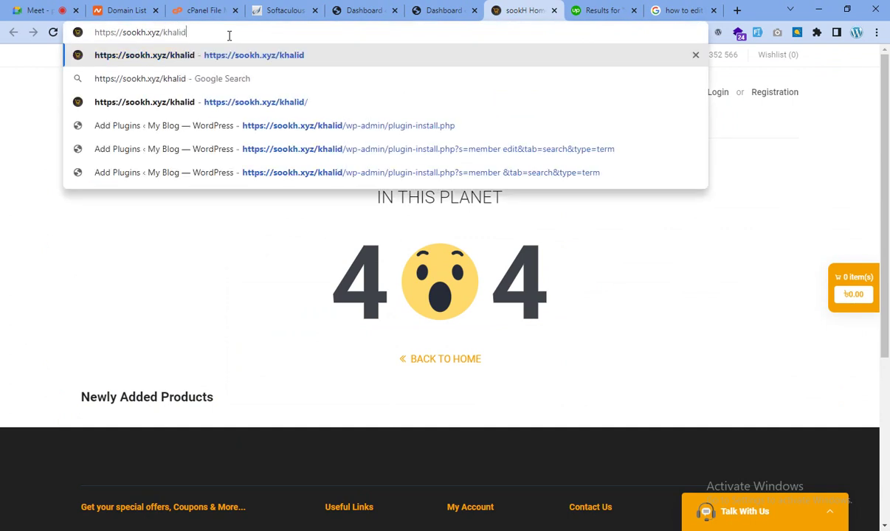
pyautogui.press('Return')
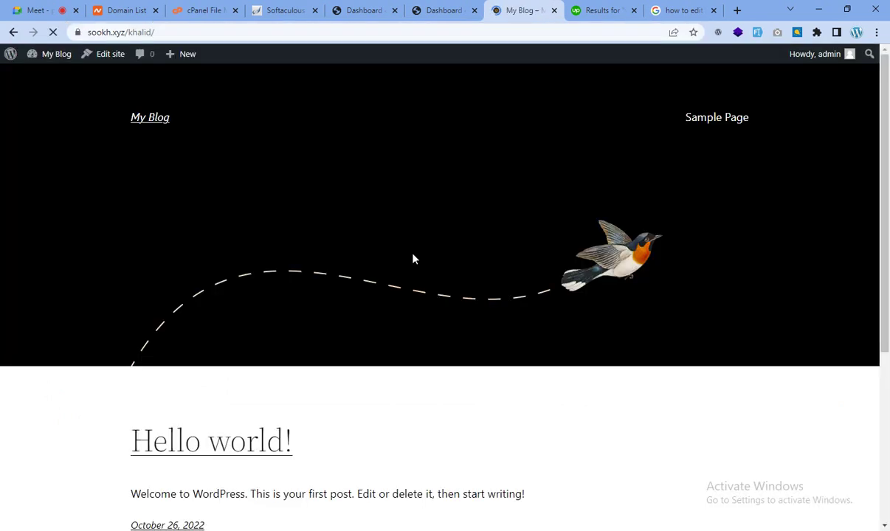
pyautogui.scroll(-3, 308, 336)
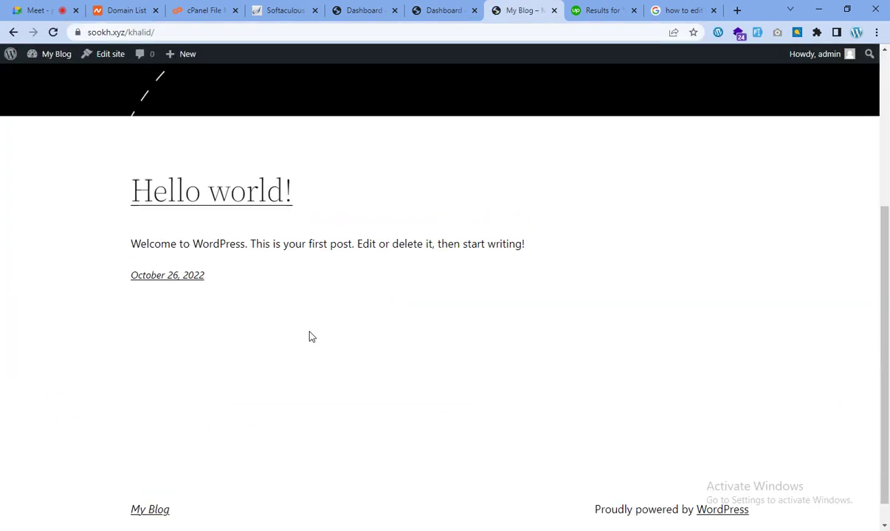
pyautogui.scroll(3, 307, 335)
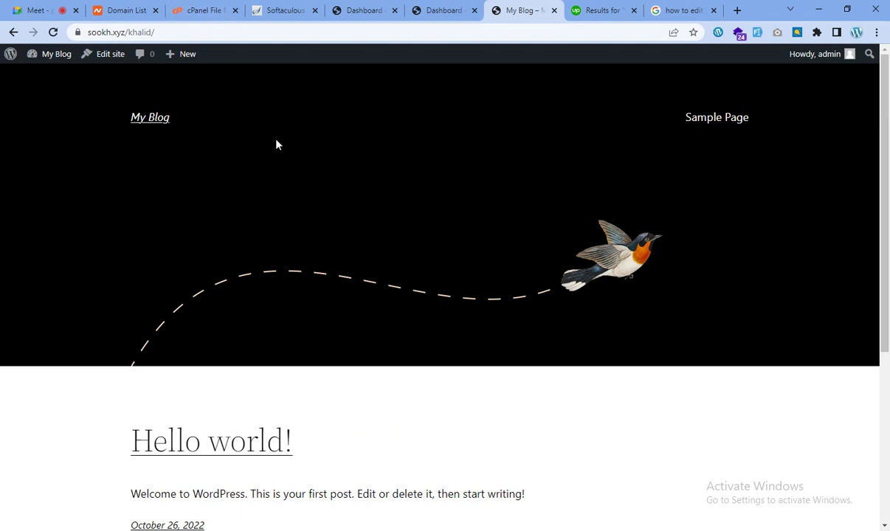
pyautogui.click(216, 11)
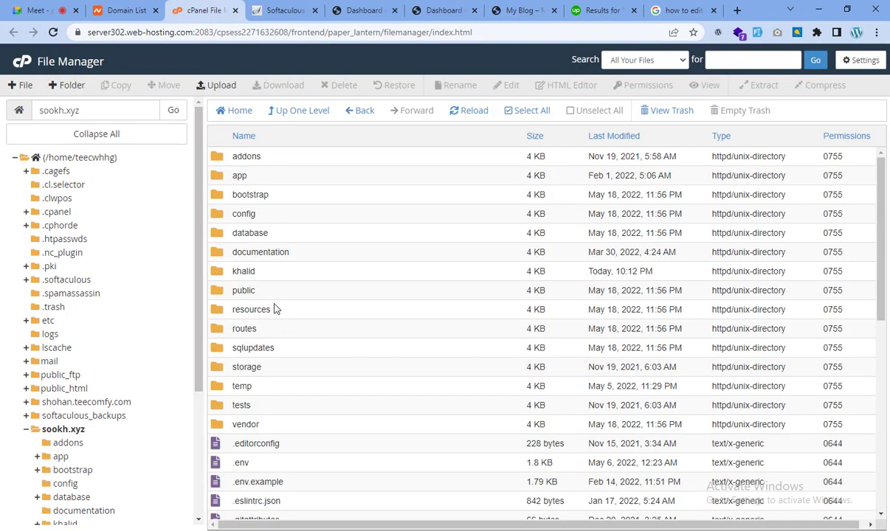
# - Compress the khalid folder as a Zip Archive into /sookh.xyz/khalid.zip
pyautogui.click(271, 273)
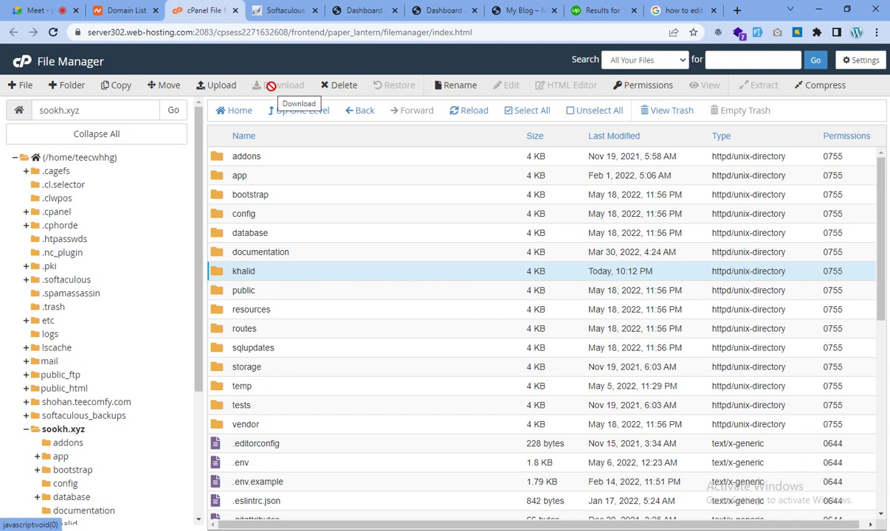
pyautogui.rightClick(287, 275)
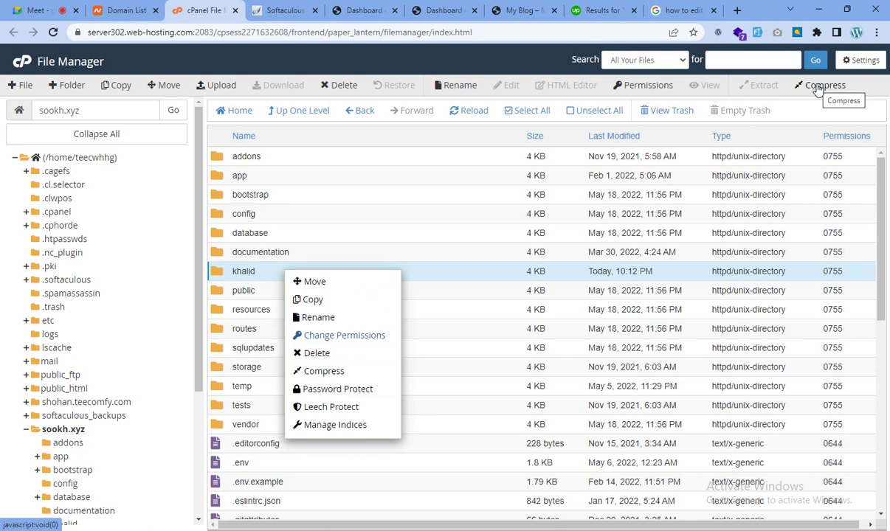
pyautogui.click(406, 267)
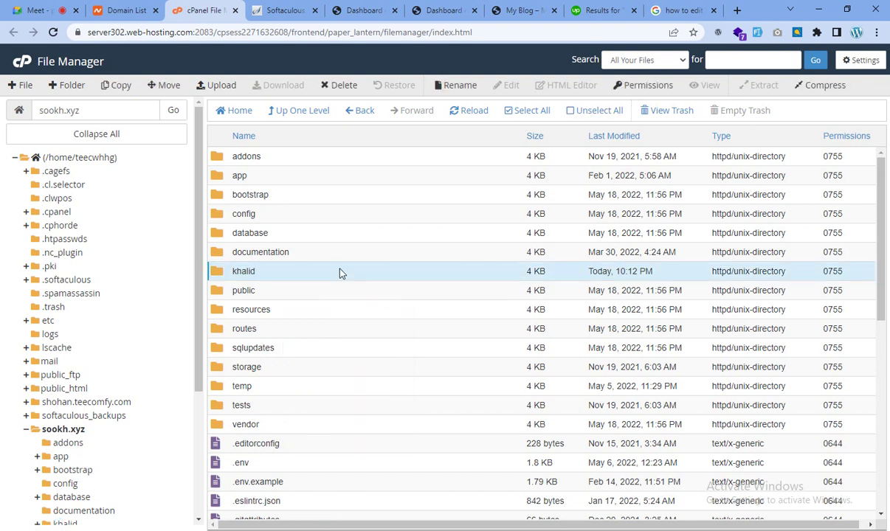
pyautogui.click(817, 87)
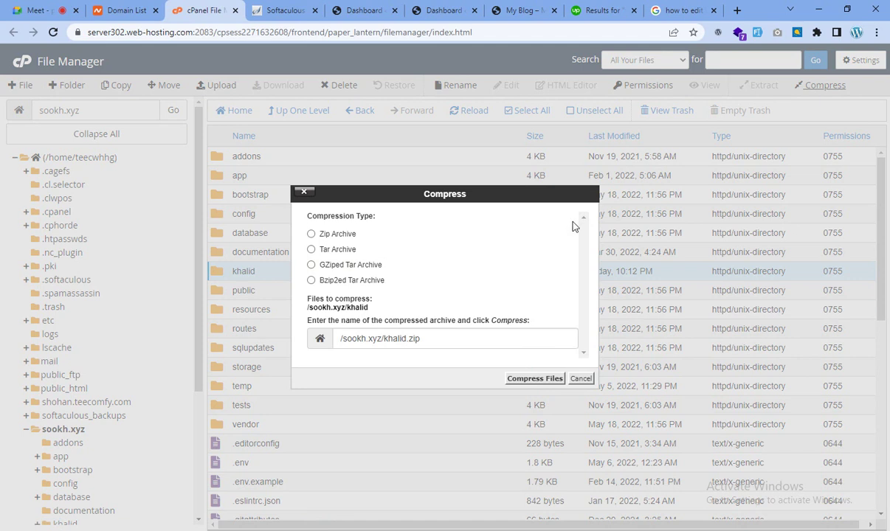
pyautogui.click(310, 234)
pyautogui.click(524, 385)
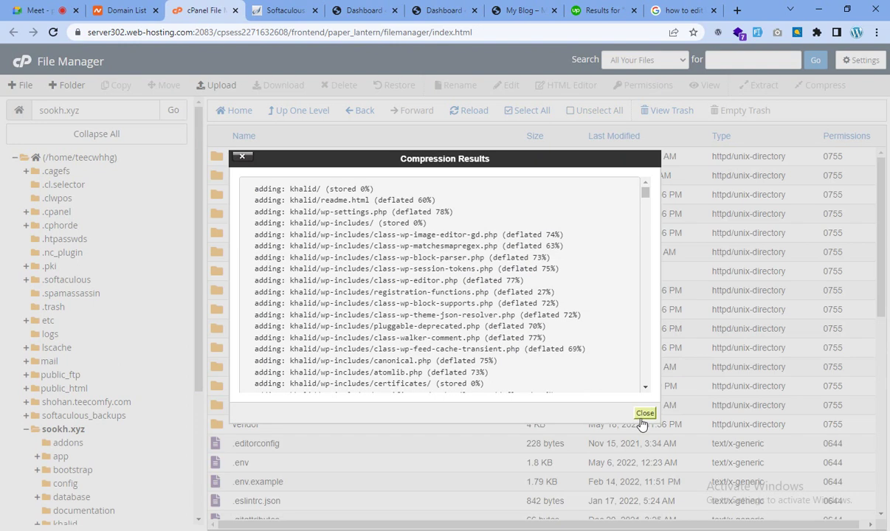
# - Close the compression results and download the 35.51 MB khalid.zip archive
pyautogui.click(641, 415)
pyautogui.scroll(-5, 356, 347)
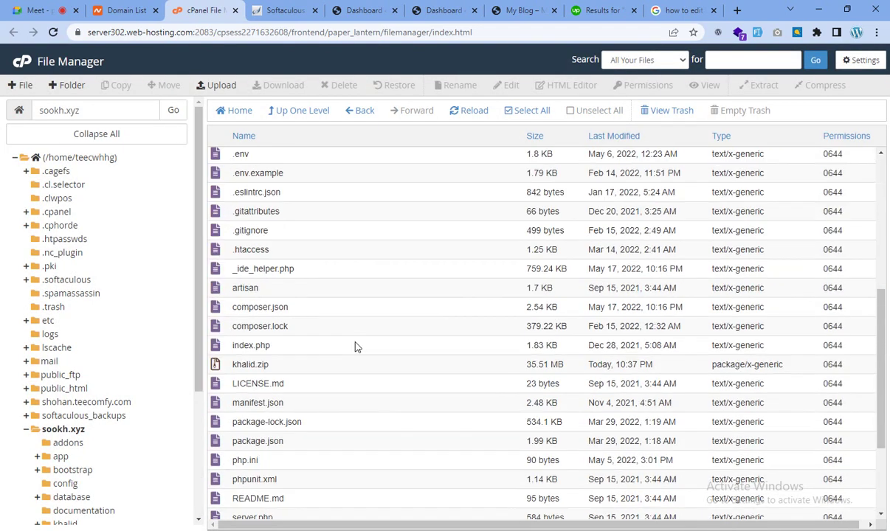
pyautogui.scroll(-3, 355, 347)
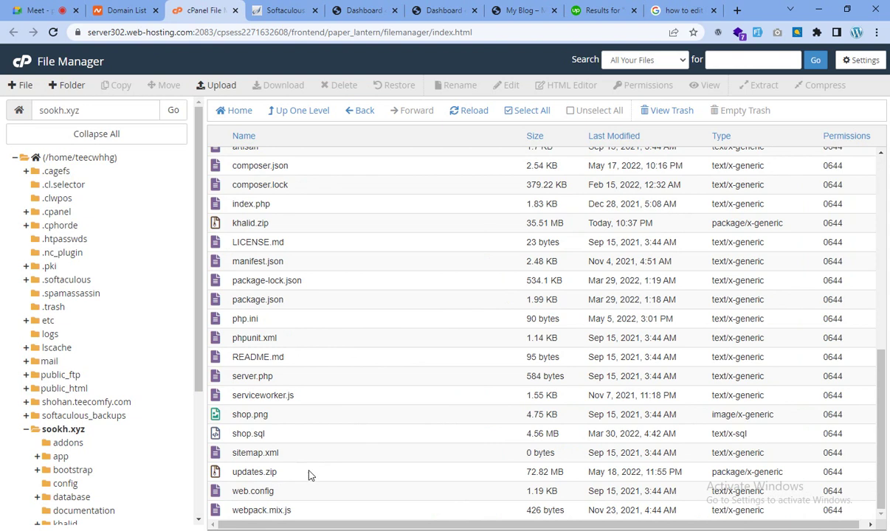
pyautogui.click(289, 222)
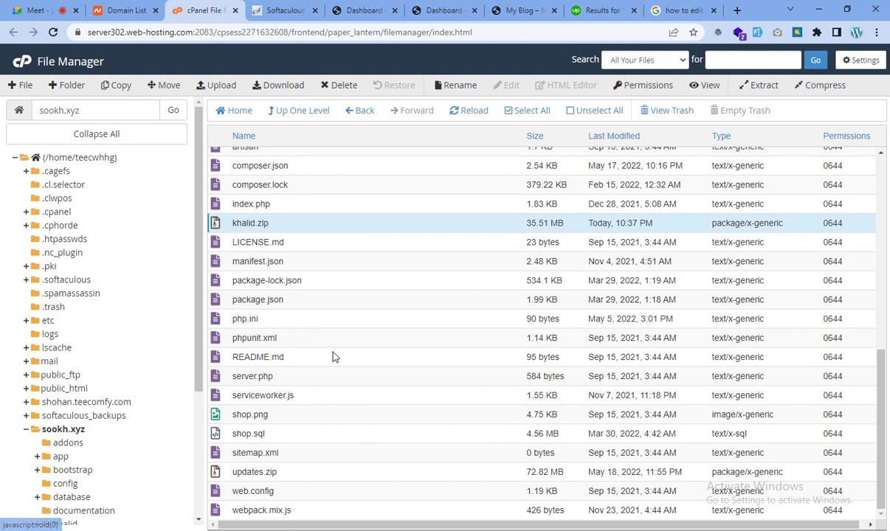
pyautogui.scroll(5, 333, 358)
pyautogui.scroll(2, 333, 357)
pyautogui.click(268, 272)
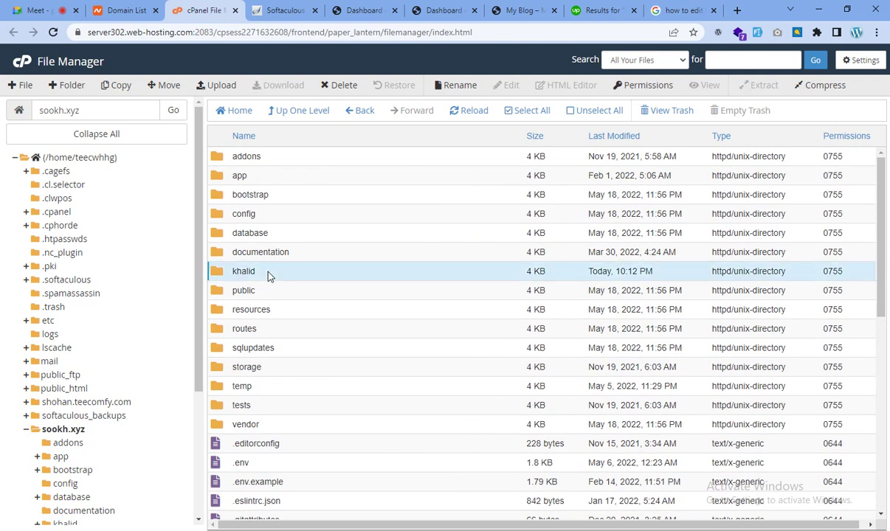
pyautogui.scroll(-3, 308, 280)
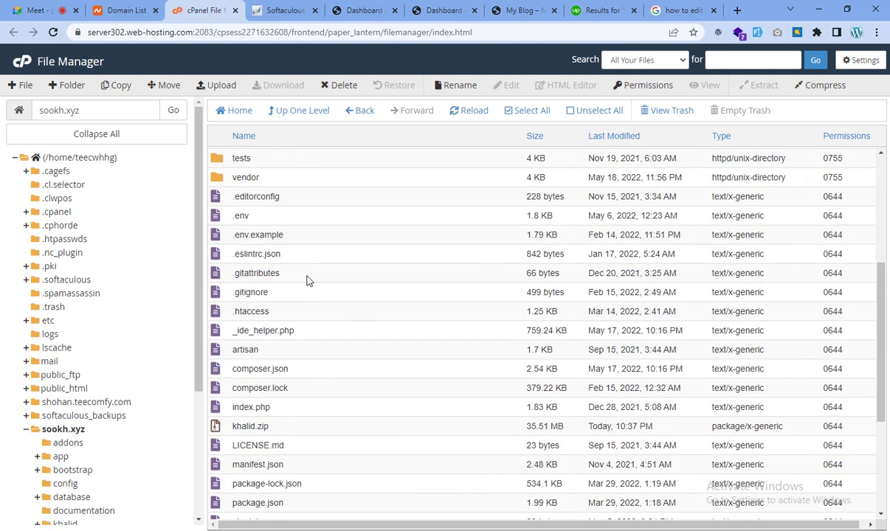
pyautogui.scroll(2, 309, 281)
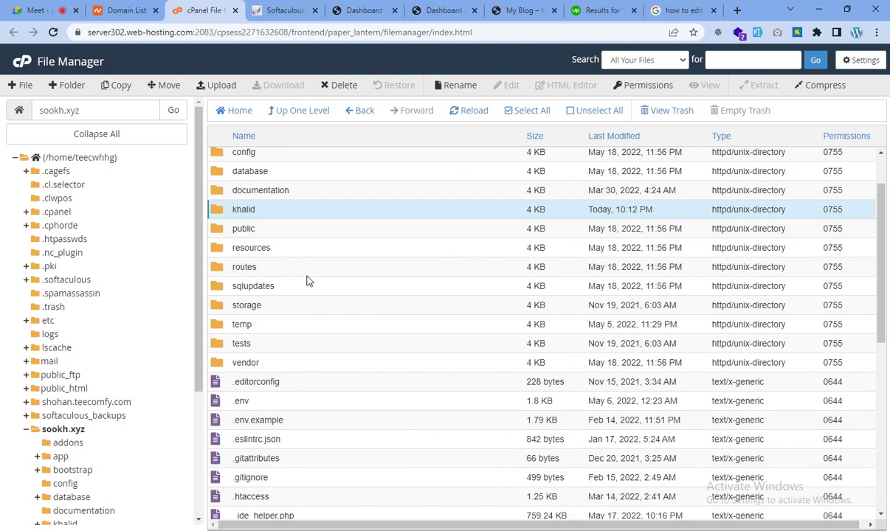
pyautogui.scroll(-3, 308, 281)
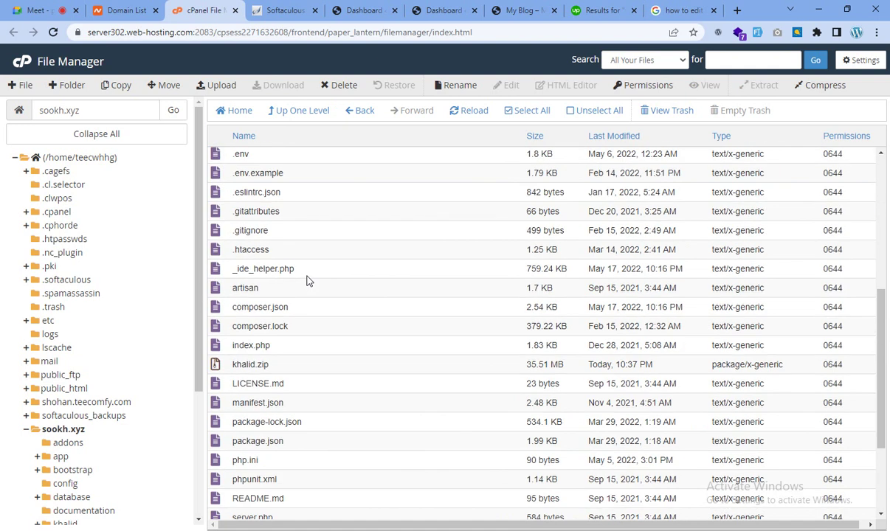
pyautogui.click(282, 367)
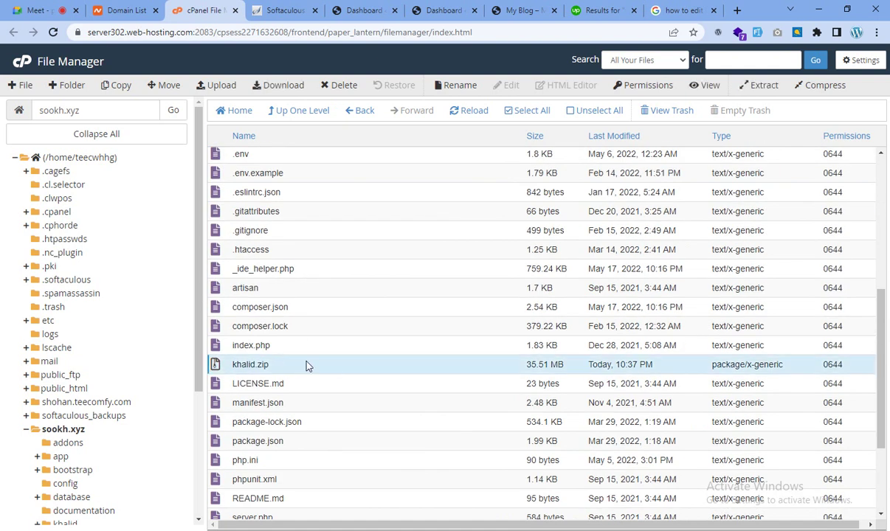
pyautogui.click(279, 87)
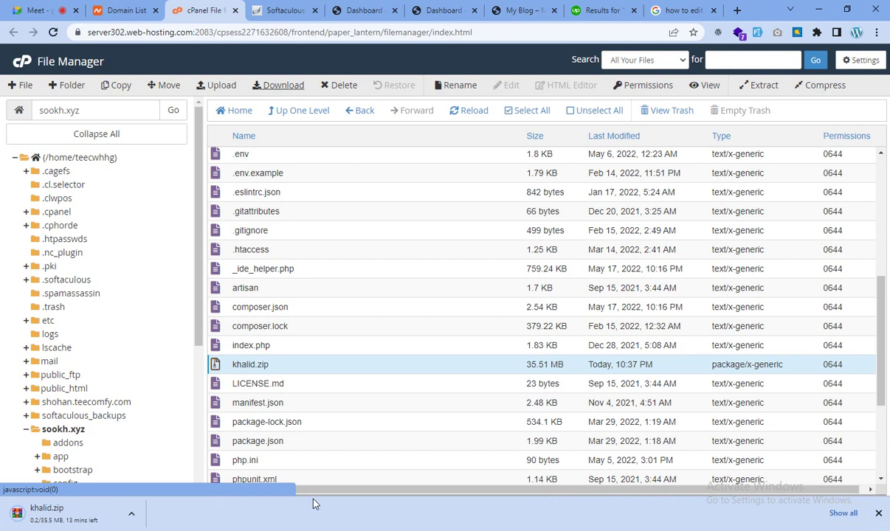
# - Add a dashed separator and the line 'step 1 -> download wp folder (website)' to the notes
pyautogui.hotkey('alt', 'Tab')
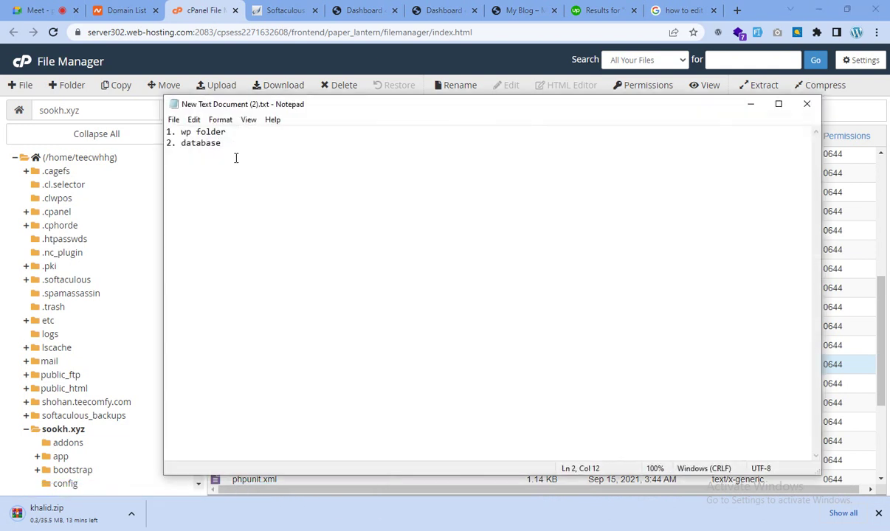
pyautogui.press('Return')
pyautogui.write('-')
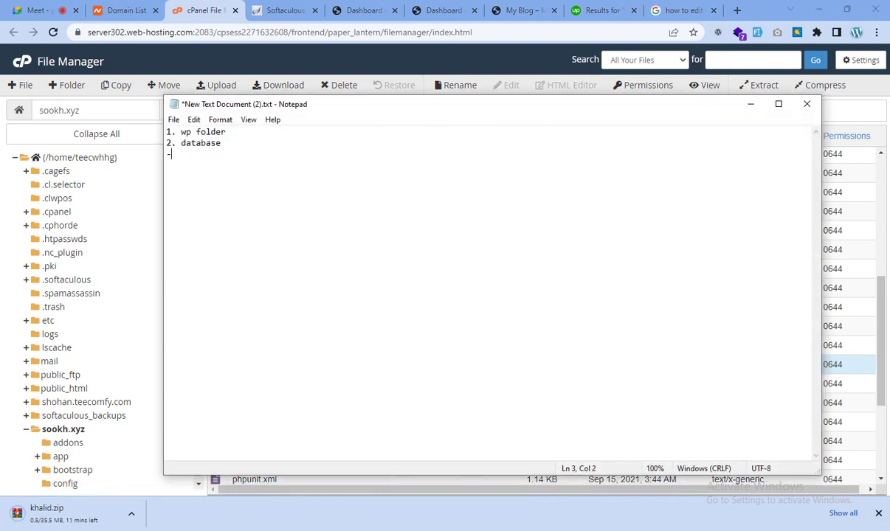
pyautogui.write('------------------')
pyautogui.press('Return')
pyautogui.write('se')
pyautogui.write('te')
pyautogui.write('p ')
pyautogui.write('1 ')
pyautogui.write('-> ')
pyautogui.write('dow')
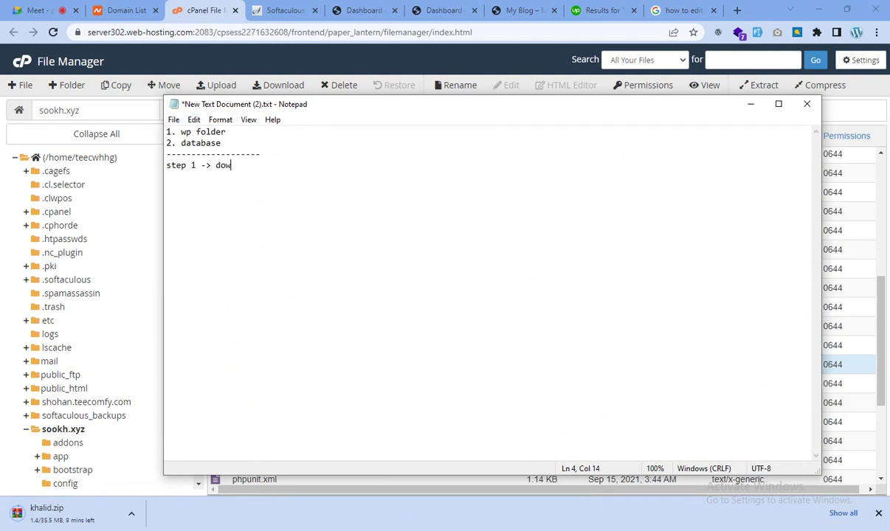
pyautogui.write('nload wp folder ()')
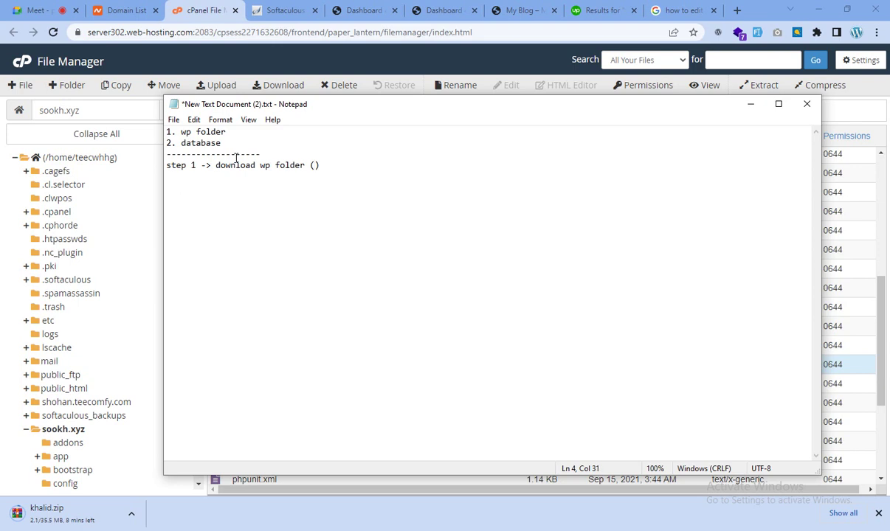
pyautogui.write('website')
# - Add 'step 2 -> finad db name', save the notes, and minimize Notepad
pyautogui.click(405, 173)
pyautogui.press('Return')
pyautogui.write('step')
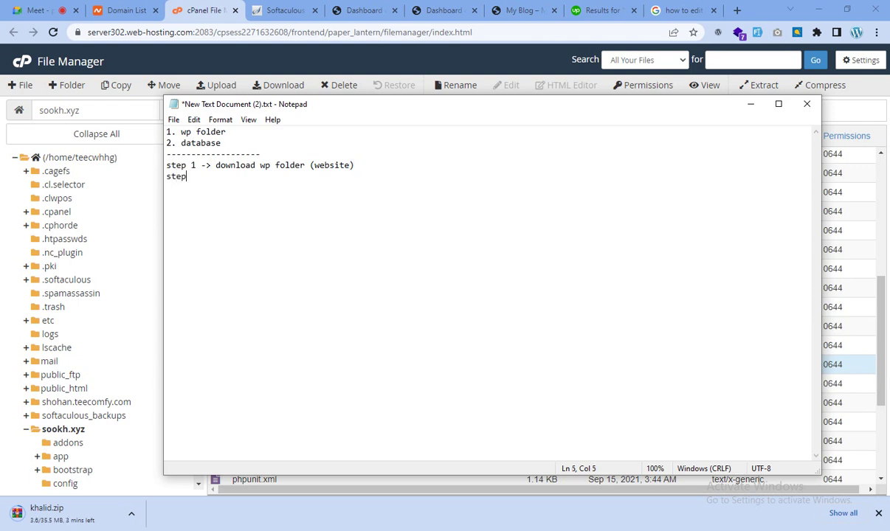
pyautogui.write(' 2 ->')
pyautogui.hotkey('ctrl', 's')
pyautogui.write('finad db name')
pyautogui.press('Return')
pyautogui.hotkey('ctrl', 's')
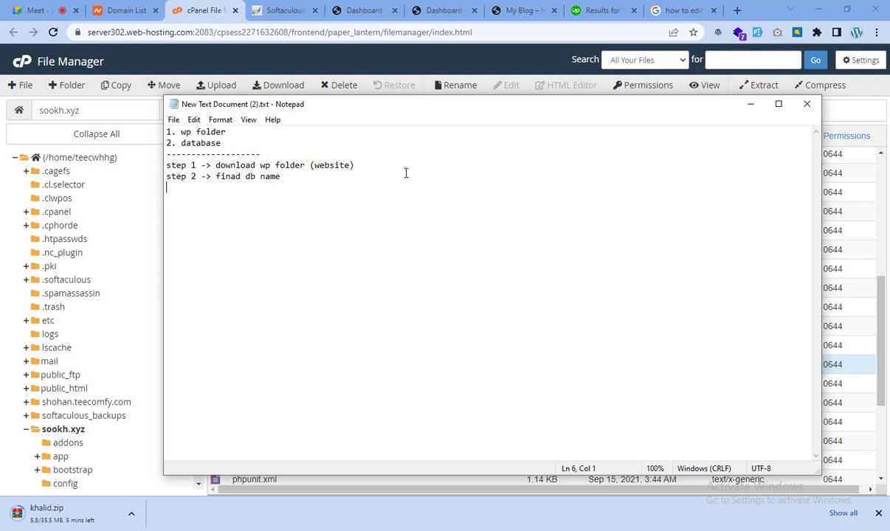
pyautogui.click(750, 104)
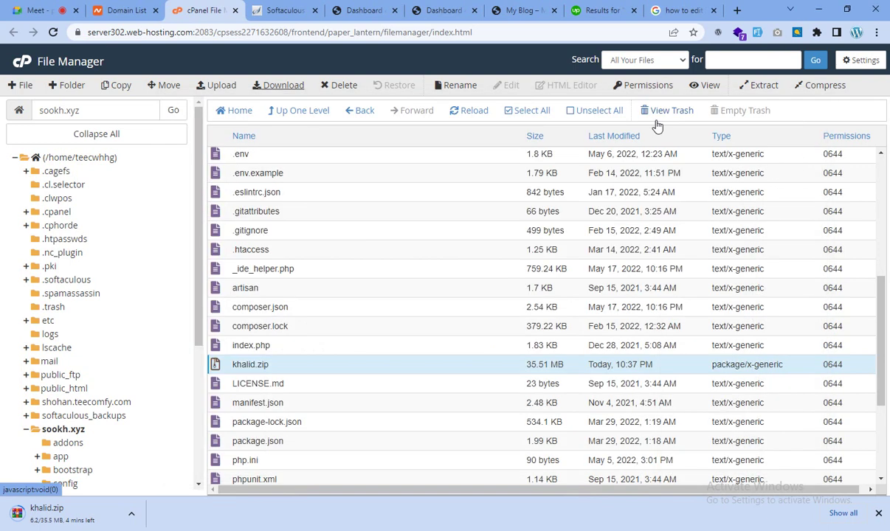
pyautogui.scroll(3, 393, 363)
pyautogui.scroll(2, 392, 363)
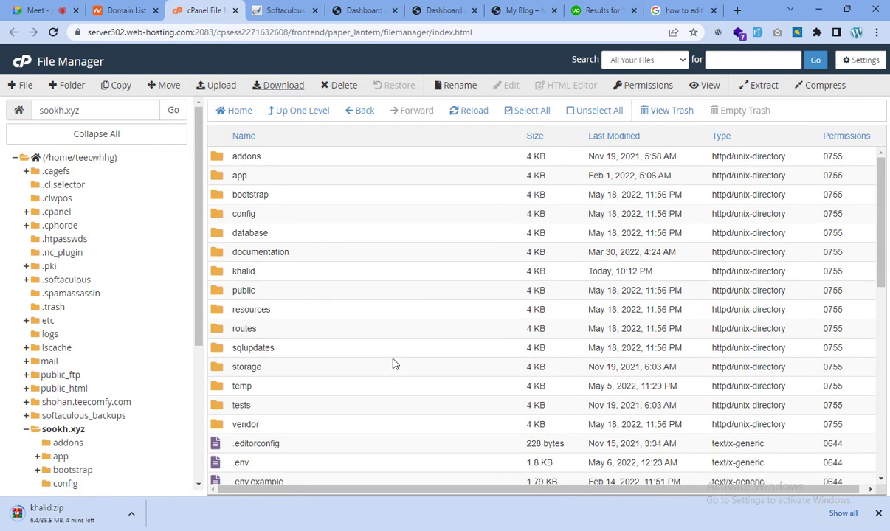
# - Open the khalid folder and view the contents of wp-config.php
pyautogui.click(276, 274)
pyautogui.scroll(-4, 308, 318)
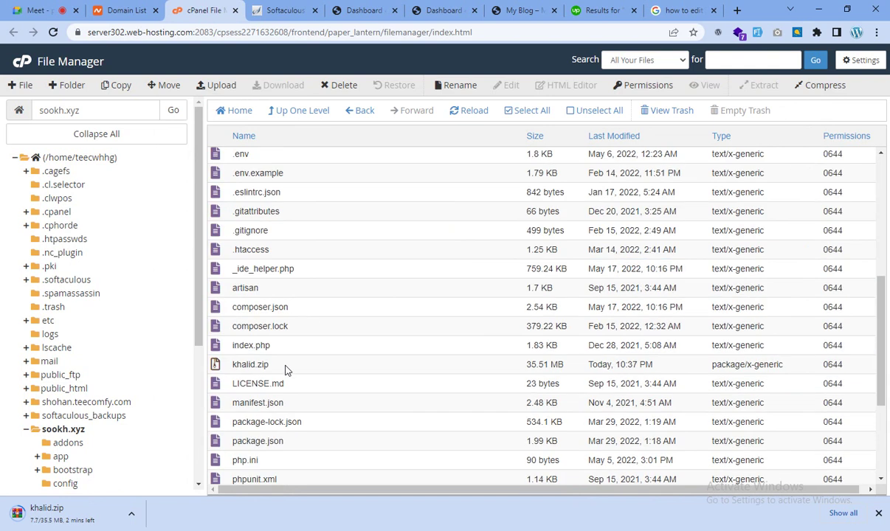
pyautogui.scroll(4, 287, 370)
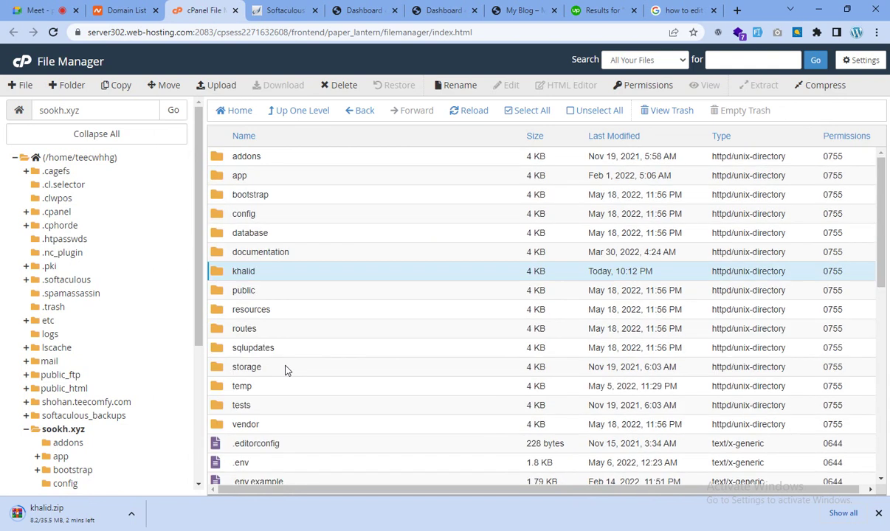
pyautogui.doubleClick(268, 274)
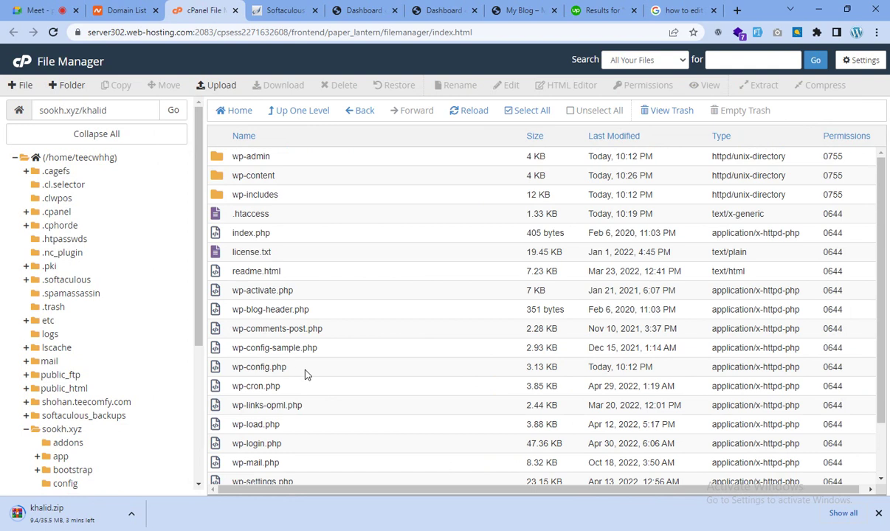
pyautogui.click(307, 374)
pyautogui.rightClick(306, 374)
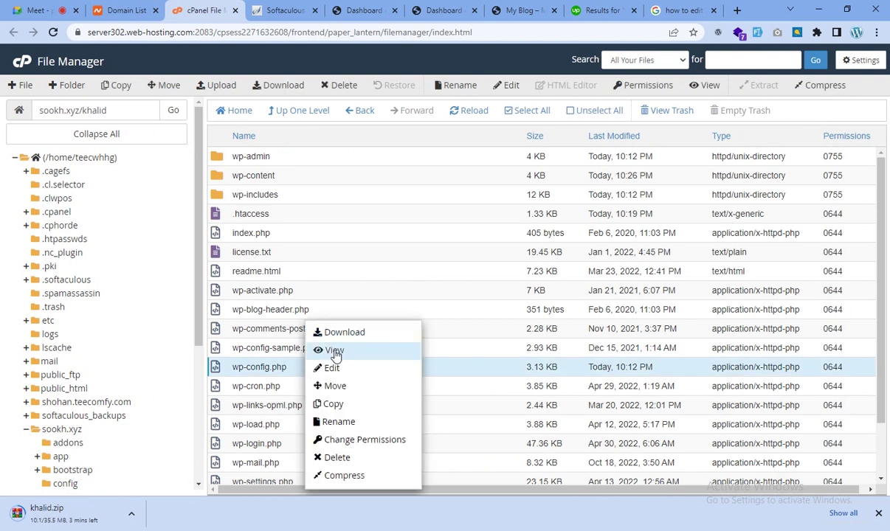
pyautogui.click(336, 352)
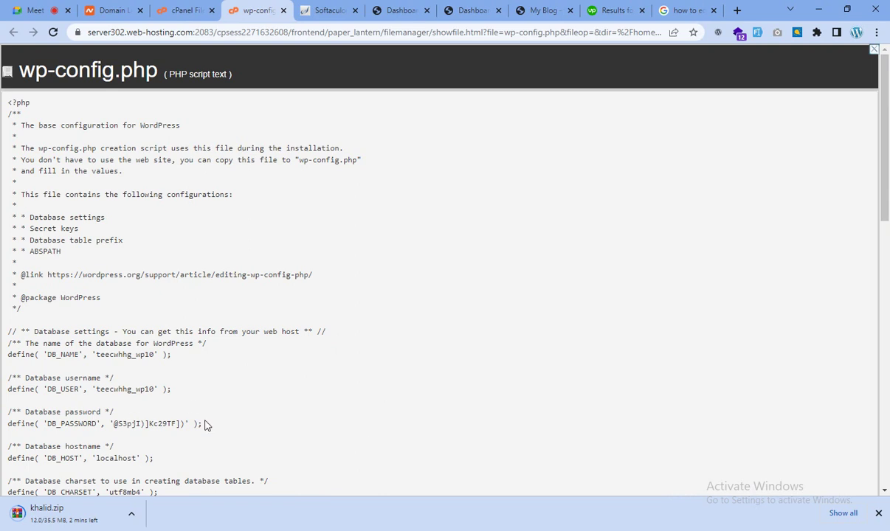
# - Highlight the DB_NAME, DB_USER and DB_PASSWORD settings in wp-config.php
pyautogui.moveTo(47, 357); pyautogui.dragTo(79, 356)
pyautogui.moveTo(47, 389); pyautogui.dragTo(78, 390)
pyautogui.moveTo(48, 425); pyautogui.dragTo(96, 425)
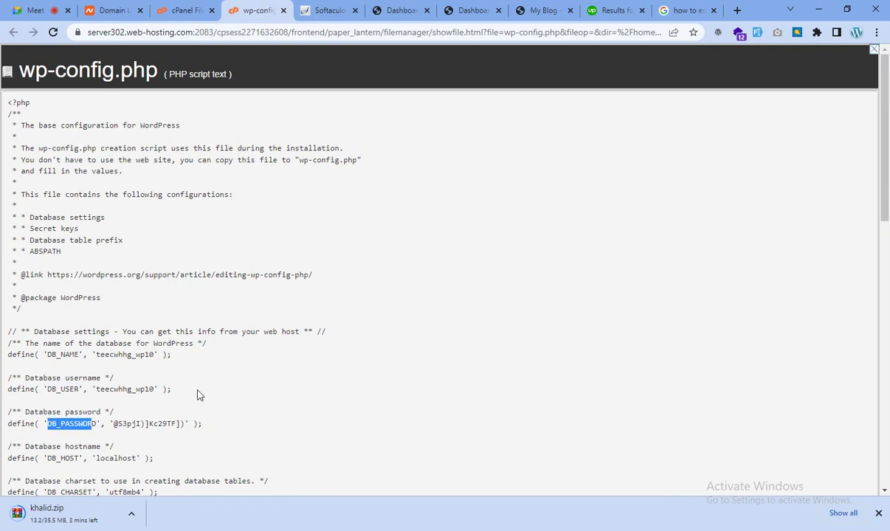
# - Select just the database name value on the DB_NAME line
pyautogui.click(181, 372)
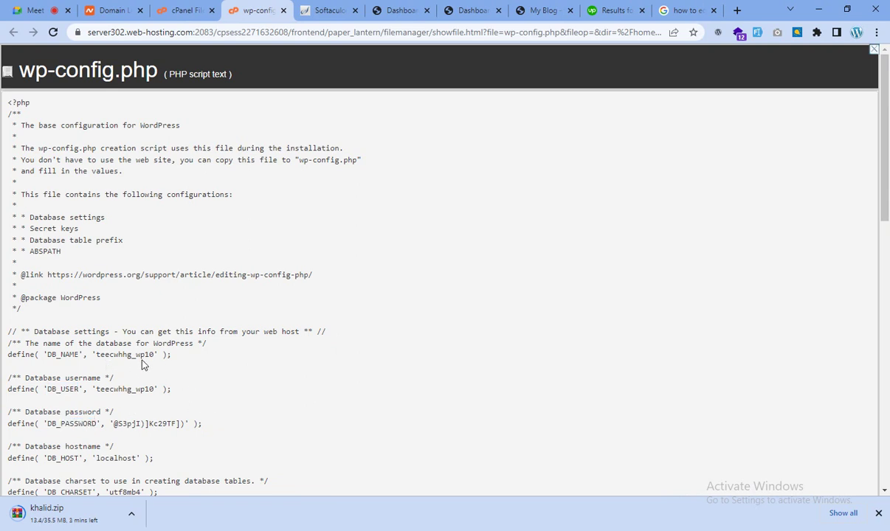
pyautogui.click(143, 357)
pyautogui.doubleClick(143, 357)
pyautogui.doubleClick(128, 357)
# - Go back to the cPanel home page and launch phpMyAdmin from the Databases section in a new tab
pyautogui.click(180, 11)
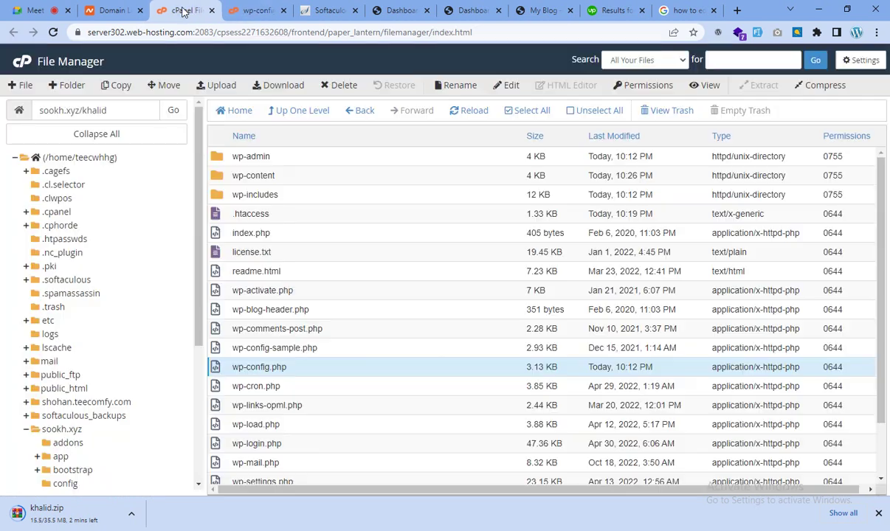
pyautogui.click(25, 65)
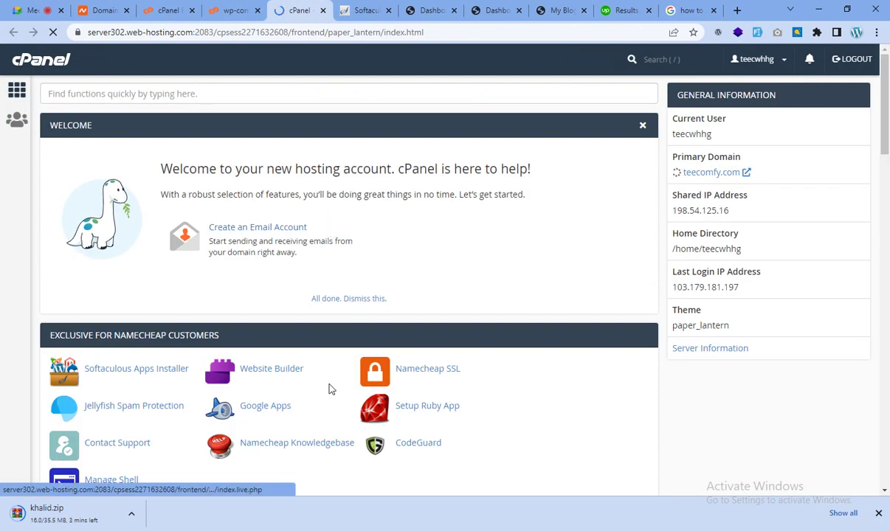
pyautogui.scroll(-3, 330, 389)
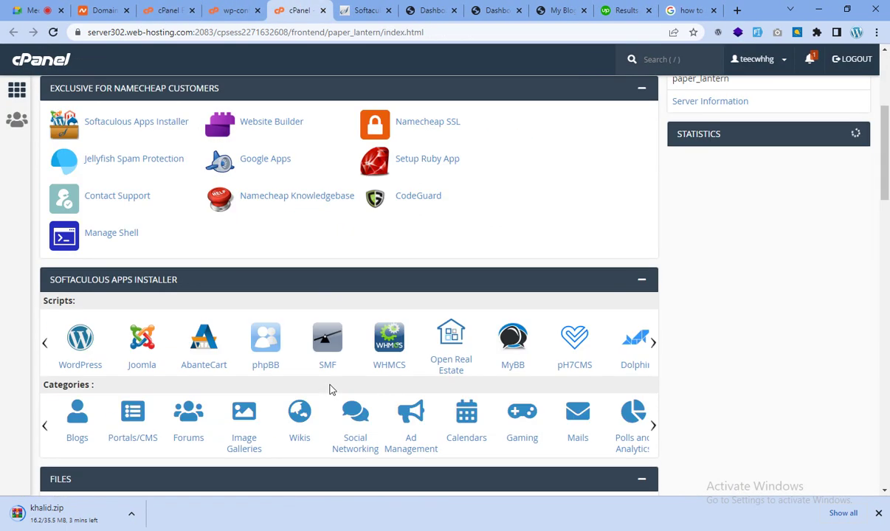
pyautogui.scroll(-1, 330, 390)
pyautogui.scroll(-3, 330, 390)
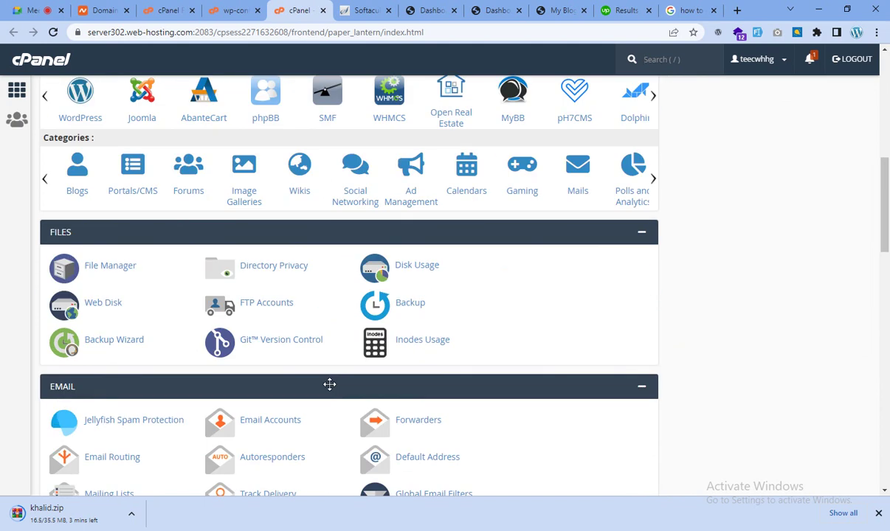
pyautogui.scroll(-3, 330, 384)
pyautogui.scroll(-3, 330, 385)
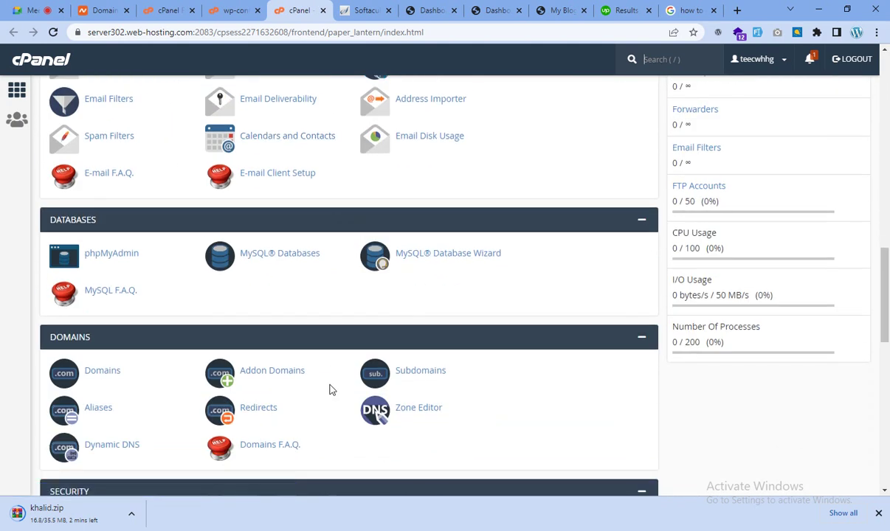
pyautogui.click(104, 254)
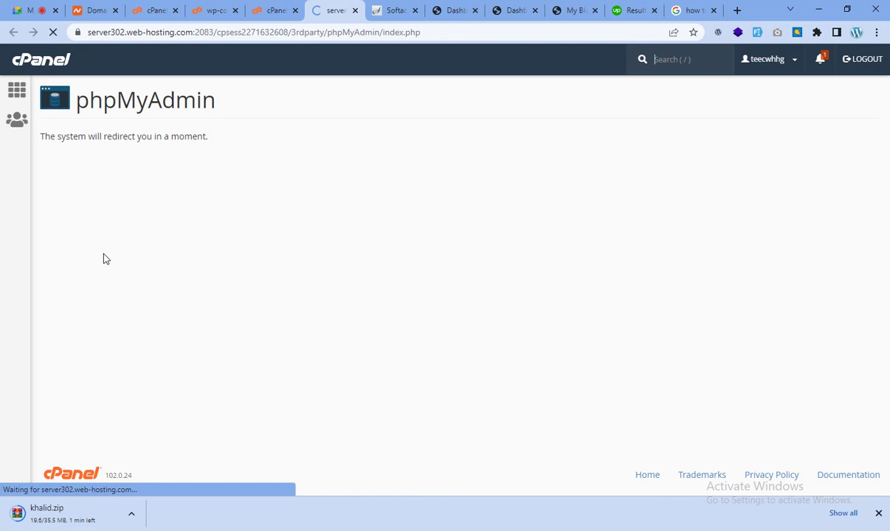
# - Add 'step 3 -> core folder find file ..... wp-config.php' to the migration notes
pyautogui.hotkey('alt', 'Tab')
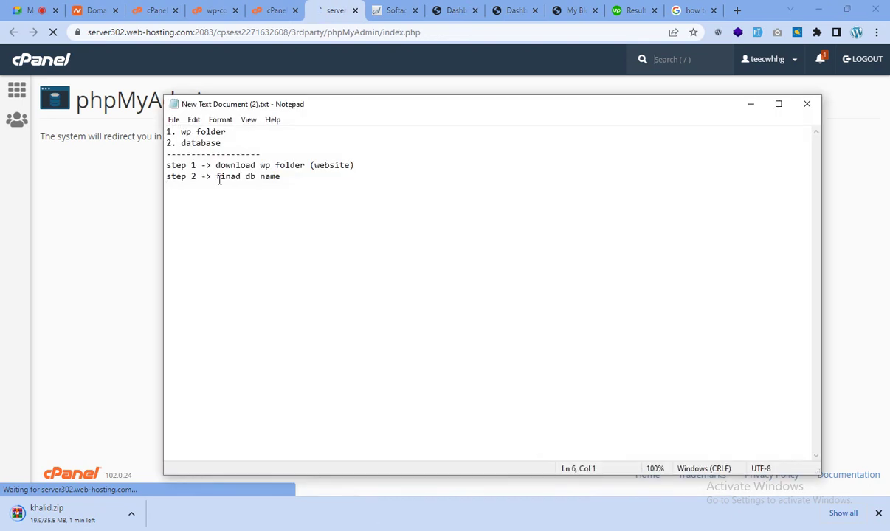
pyautogui.write('st')
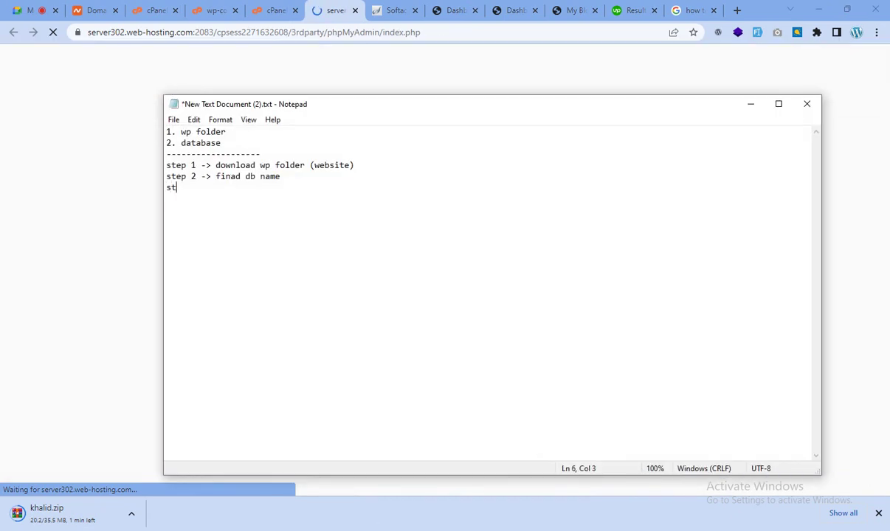
pyautogui.write('ep')
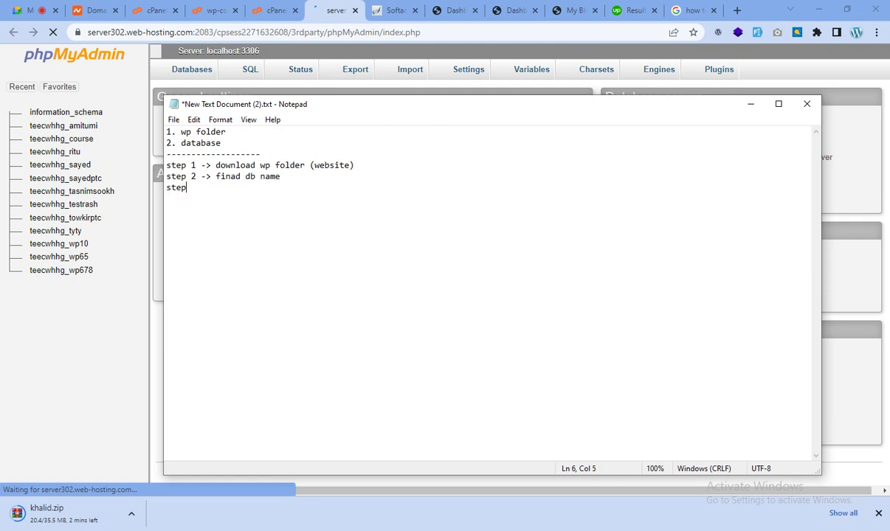
pyautogui.write(' 3 -')
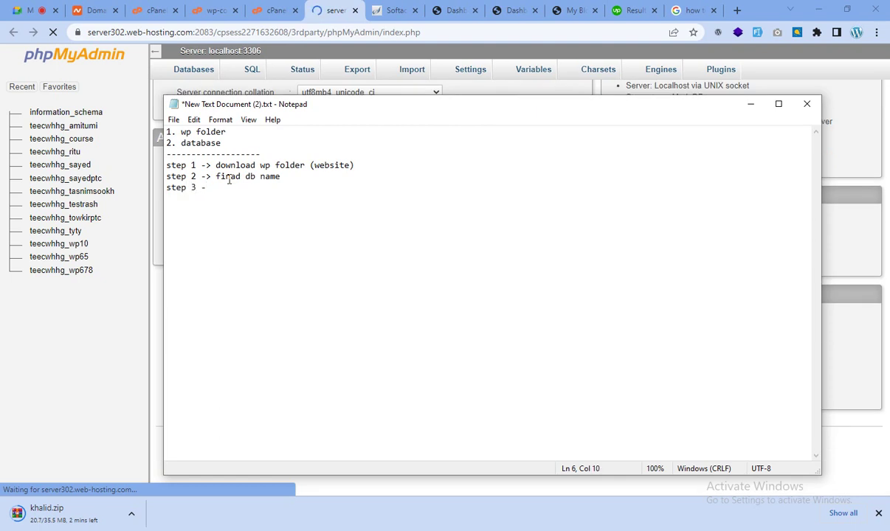
pyautogui.press('BackSpace')
pyautogui.write('> ')
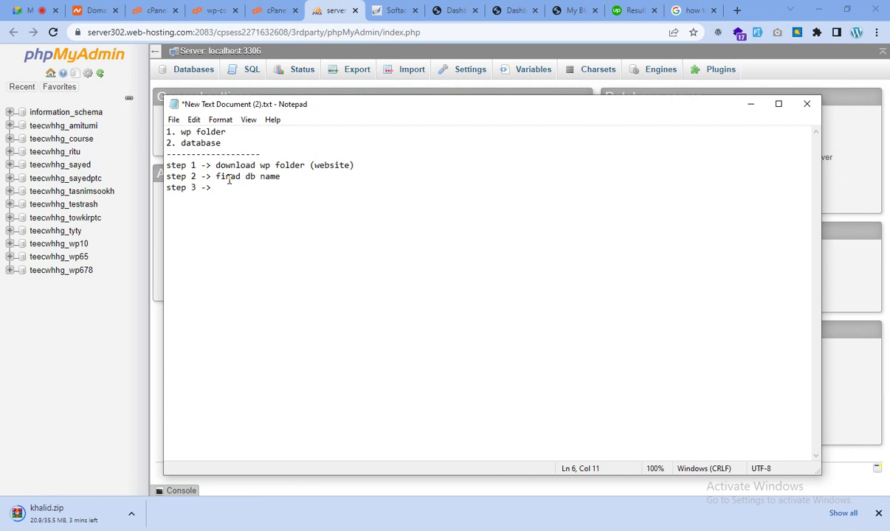
pyautogui.write('core folder fin')
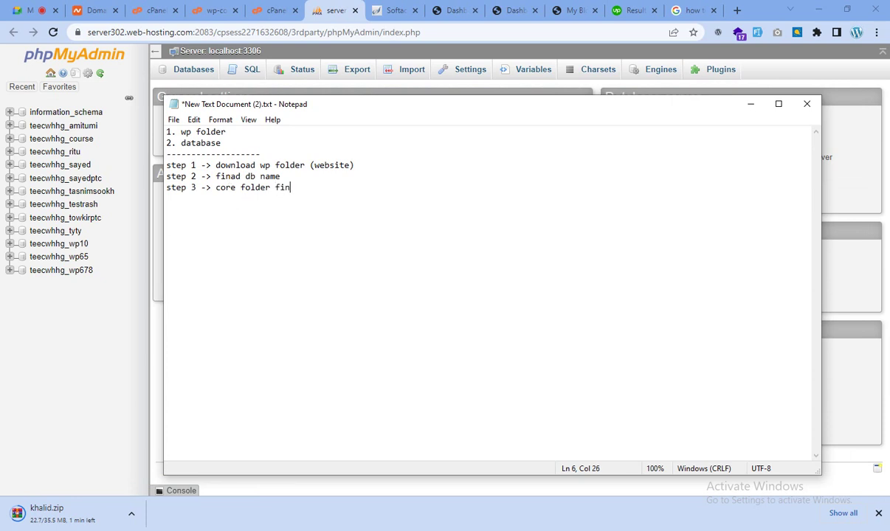
pyautogui.write('d file ..... wp-con')
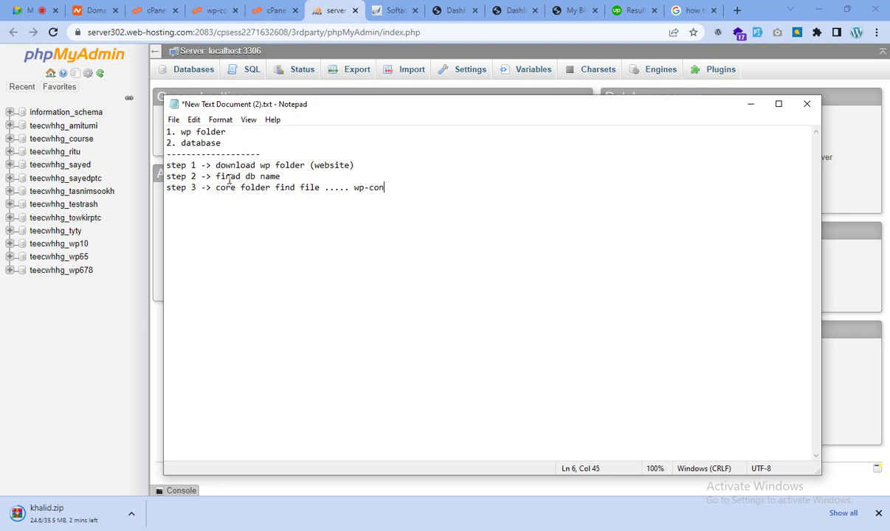
pyautogui.write('fig')
pyautogui.press('BackSpace')
pyautogui.write('.php')
pyautogui.press('Return')
# - Add step 4 'find database name in wp-coffig.php file', start step 5, and save the notes
pyautogui.write('ste')
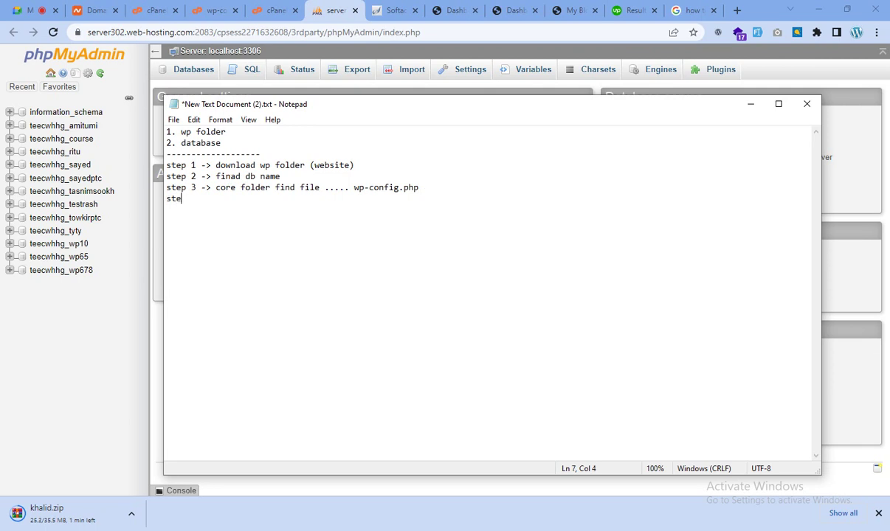
pyautogui.write('p 4-> find data')
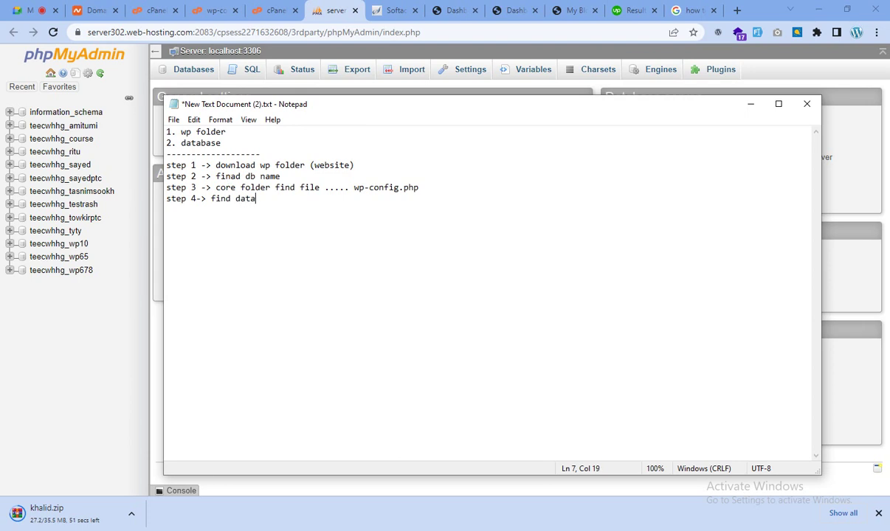
pyautogui.write('base name in wp-')
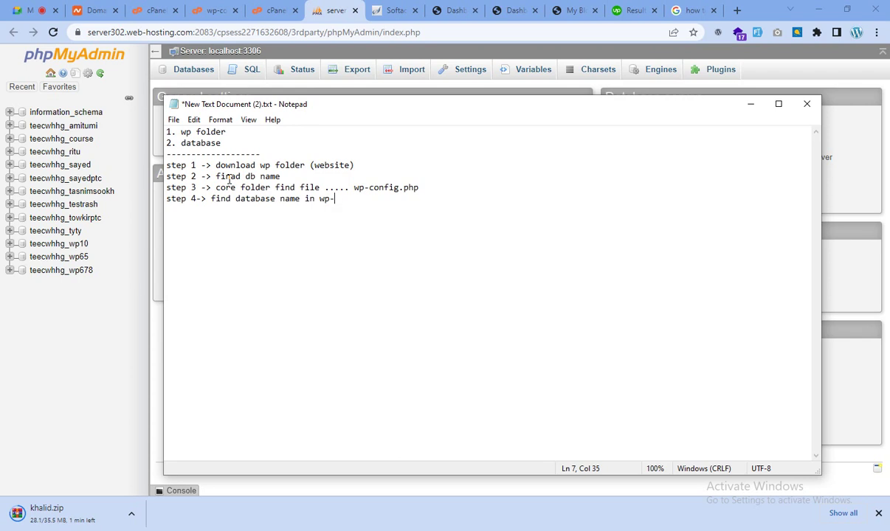
pyautogui.write('coffig.php file')
pyautogui.press('Return')
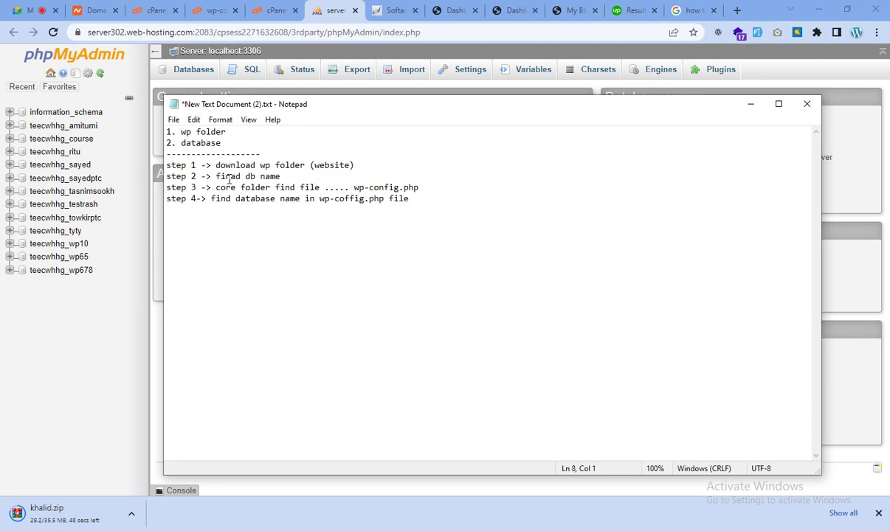
pyautogui.write('step 5->')
pyautogui.hotkey('ctrl', 's')
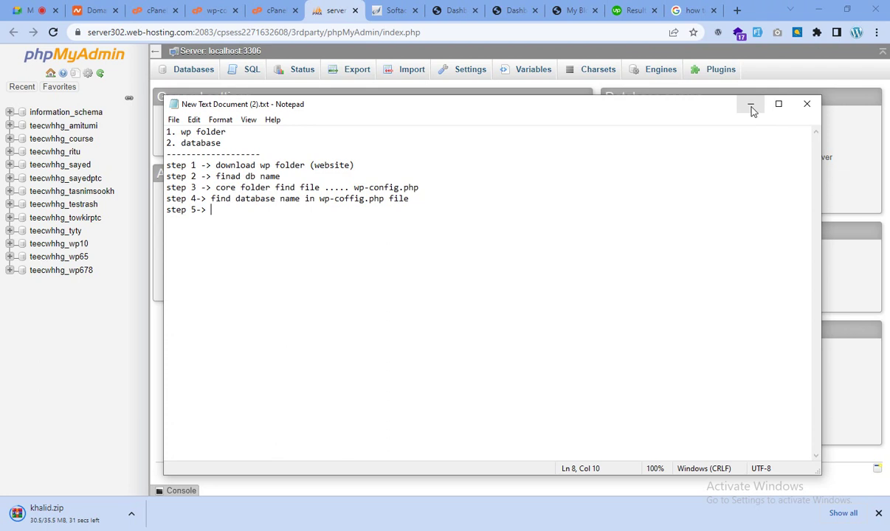
pyautogui.click(750, 104)
# - Search cPanel's functions for 'phpmy' to narrow to phpMyAdmin, then return to the notes
pyautogui.click(270, 10)
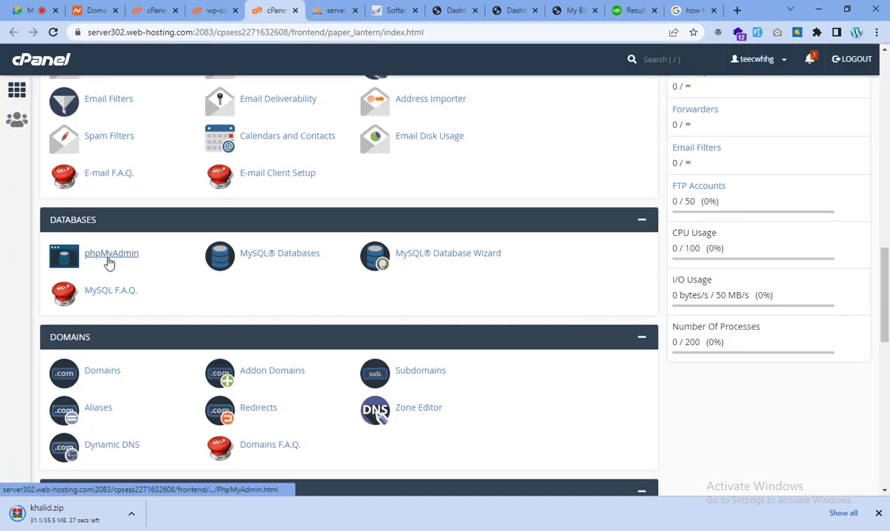
pyautogui.scroll(10, 109, 262)
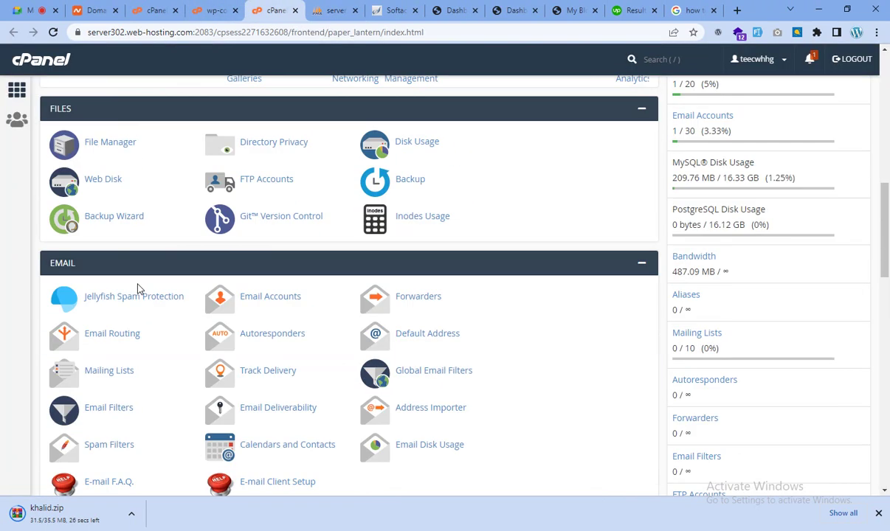
pyautogui.scroll(2, 192, 315)
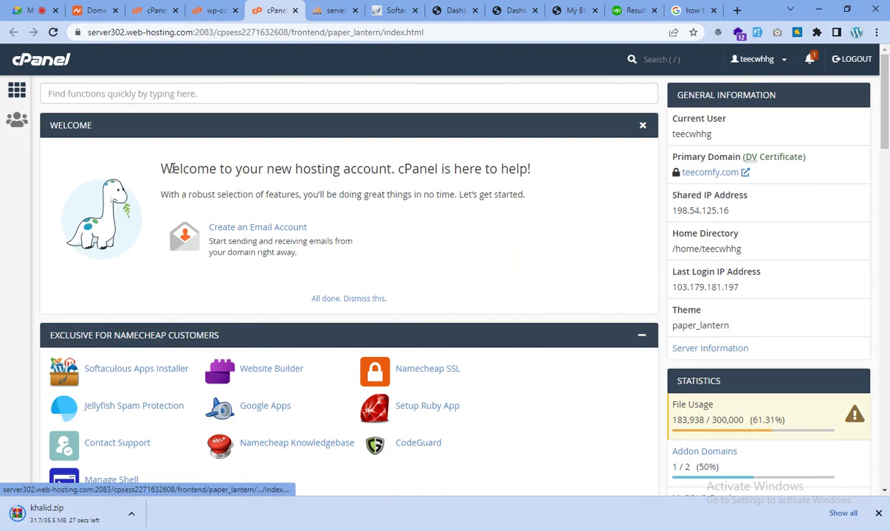
pyautogui.click(144, 95)
pyautogui.write('php')
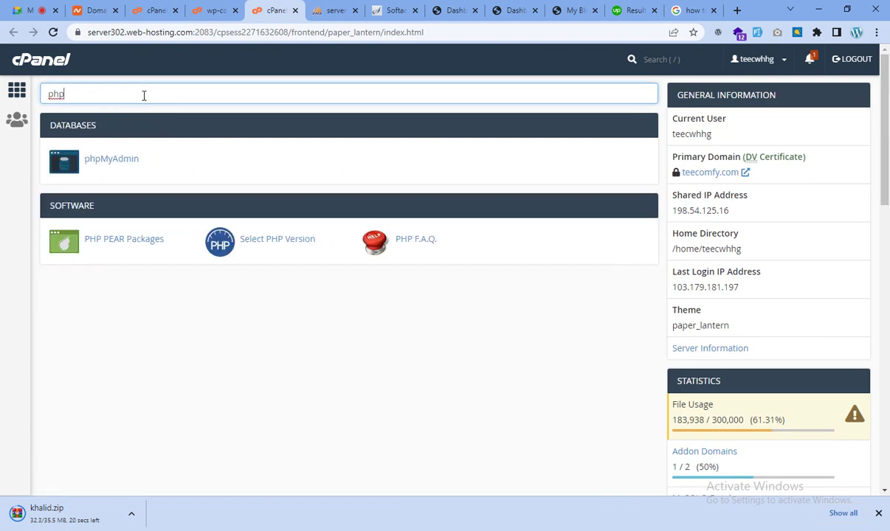
pyautogui.write('my')
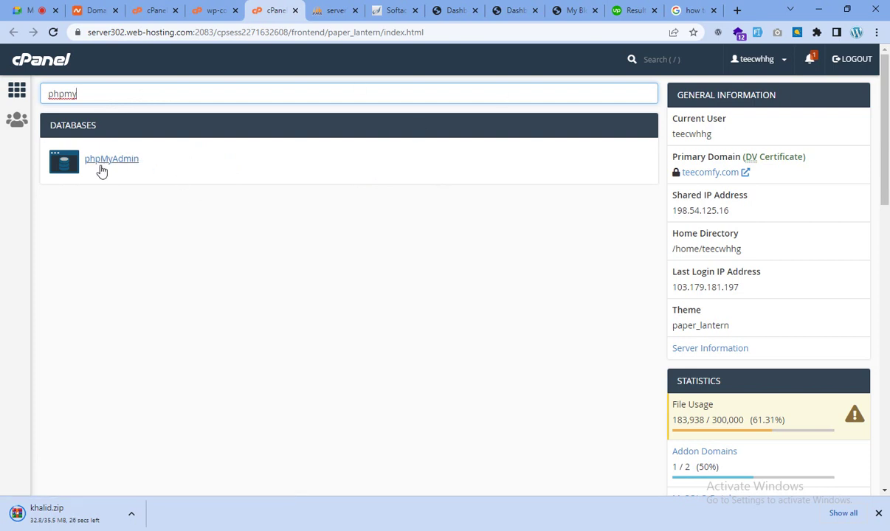
pyautogui.hotkey('alt', 'Tab')
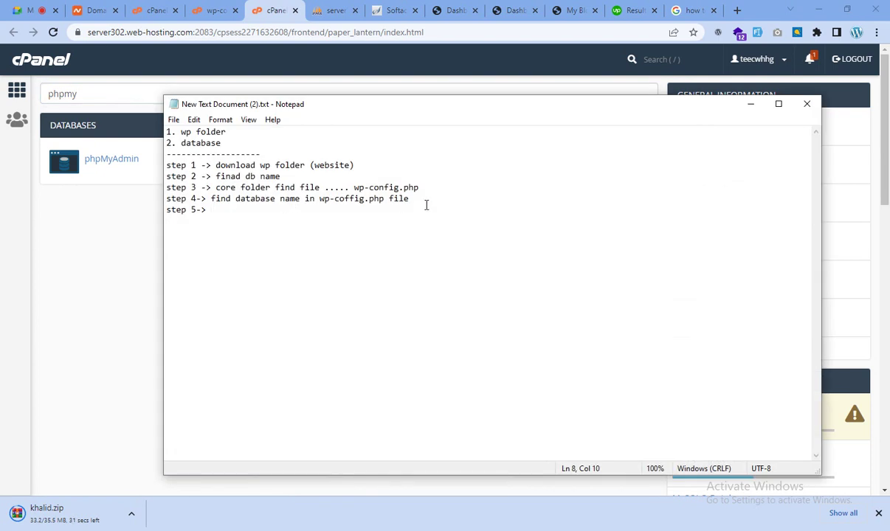
# - Fix 'wp-coffig' to 'wp-config' in step 4 and complete step 5 as 'cpanel->phpmyadmin->find db name'
pyautogui.click(353, 200)
pyautogui.press('Left')
pyautogui.press('BackSpace')
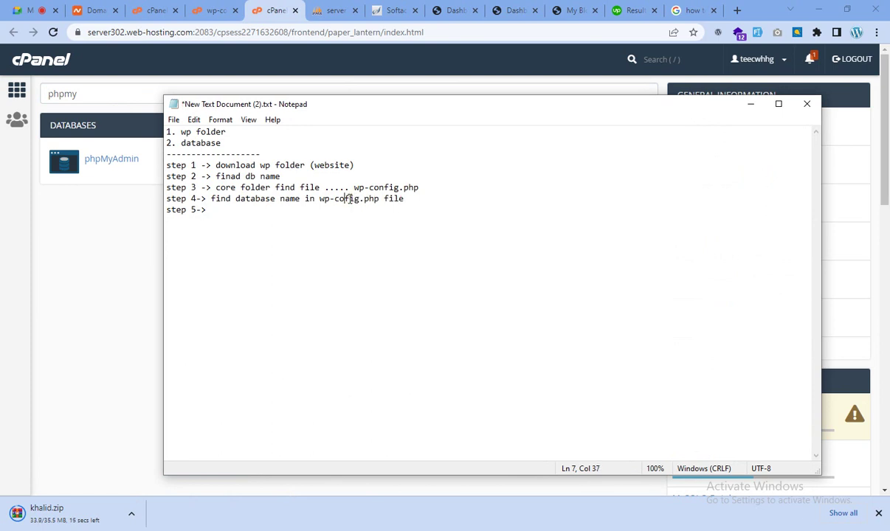
pyautogui.write('n')
pyautogui.click(417, 198)
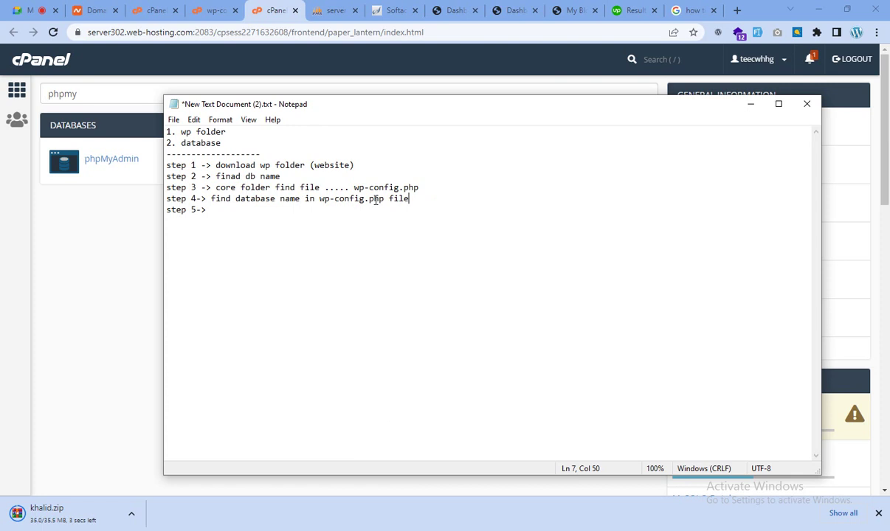
pyautogui.click(215, 211)
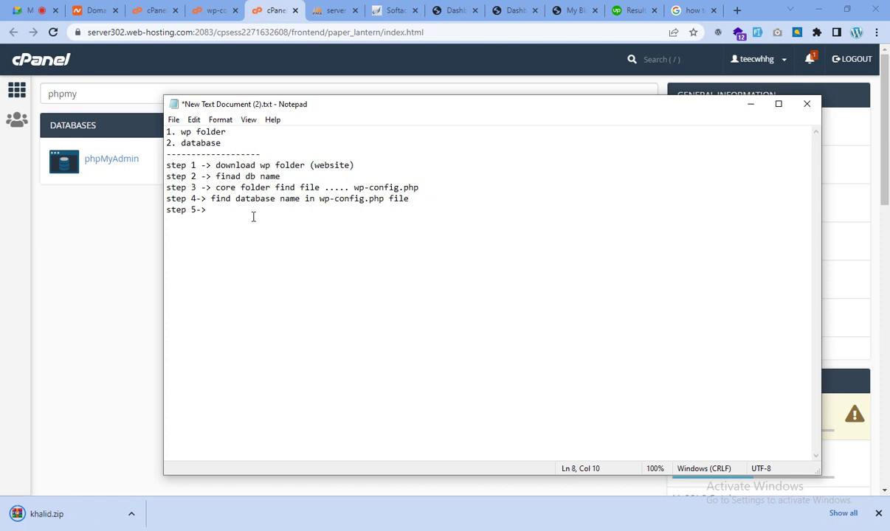
pyautogui.write('cpanel->phpmyadmin')
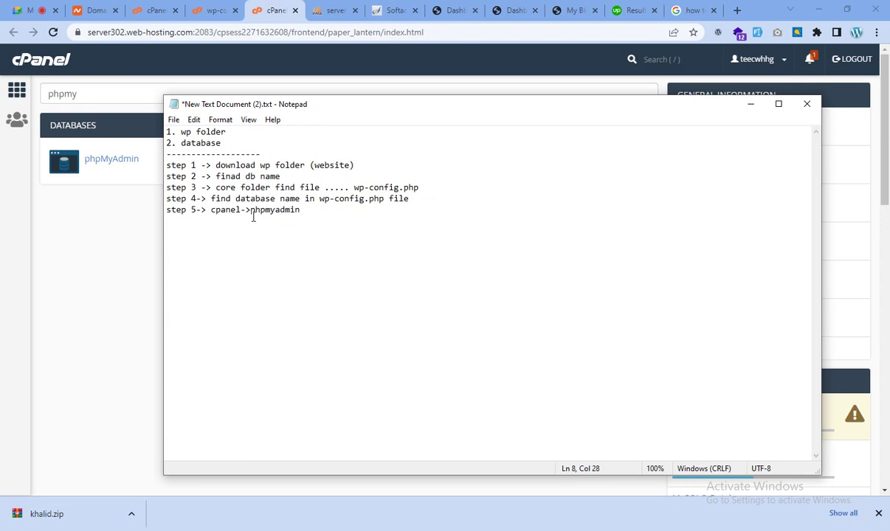
pyautogui.write('->find db name')
# - Launch phpMyAdmin from cPanel, close the Softaculous tab, and switch to phpMyAdmin
pyautogui.click(750, 103)
pyautogui.click(118, 161)
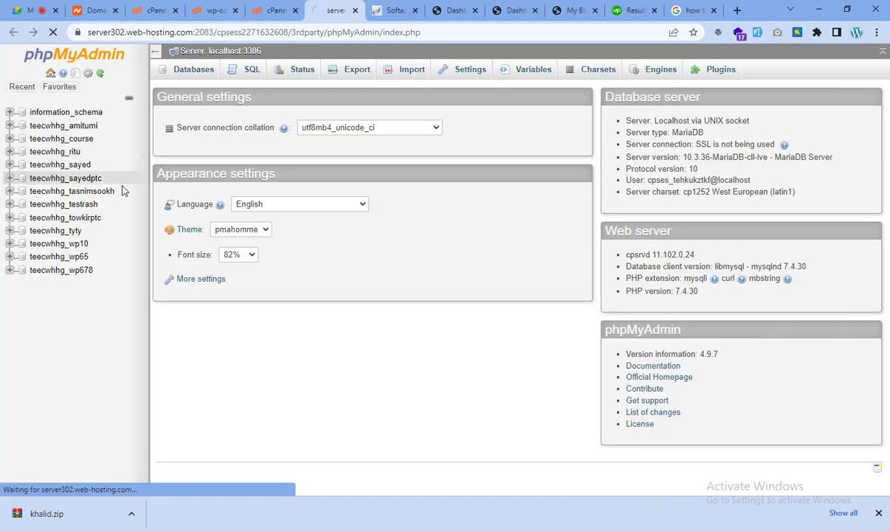
pyautogui.click(387, 12)
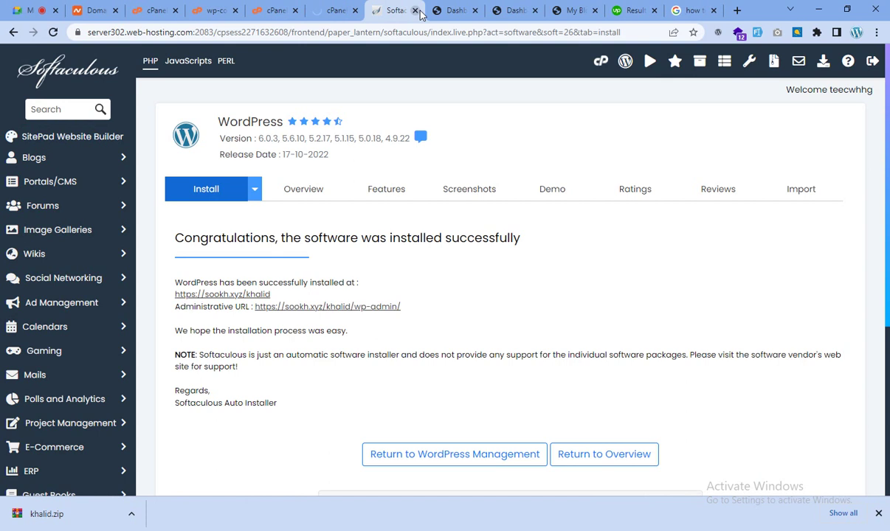
pyautogui.click(415, 10)
pyautogui.click(333, 10)
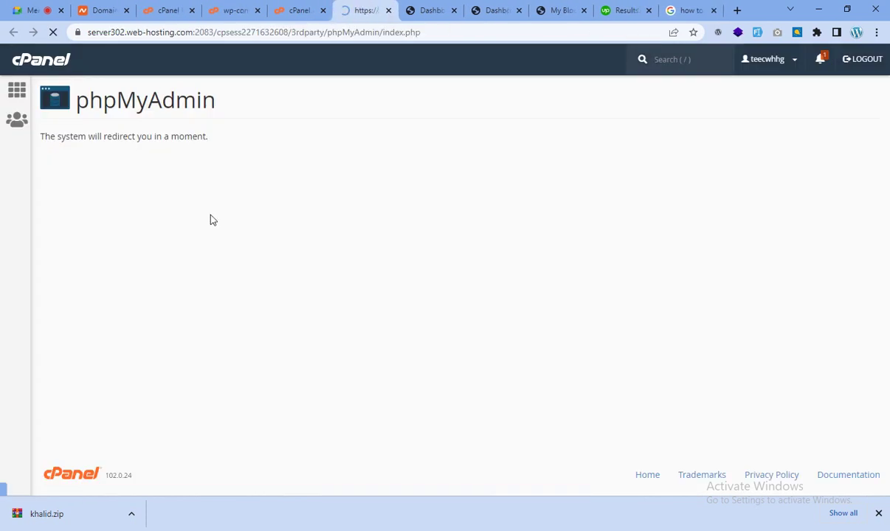
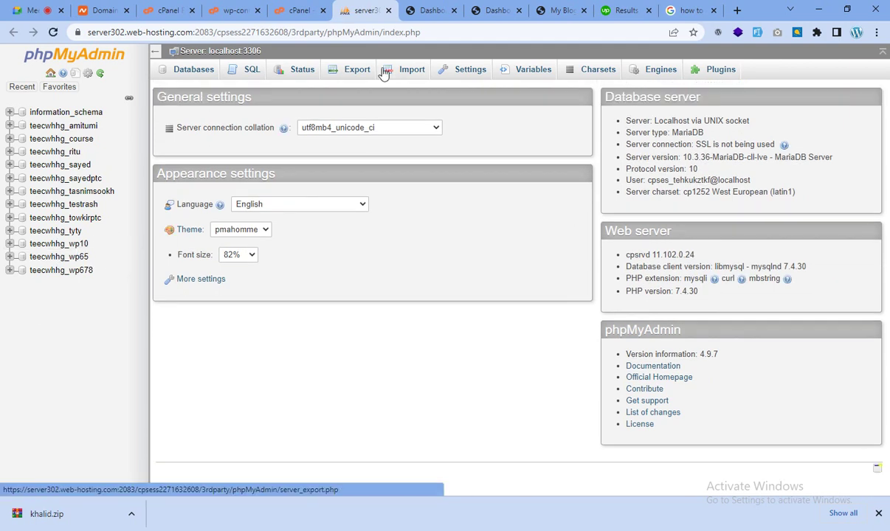
# - Look up the DB_NAME value in the wp-config.php viewer page
pyautogui.click(492, 12)
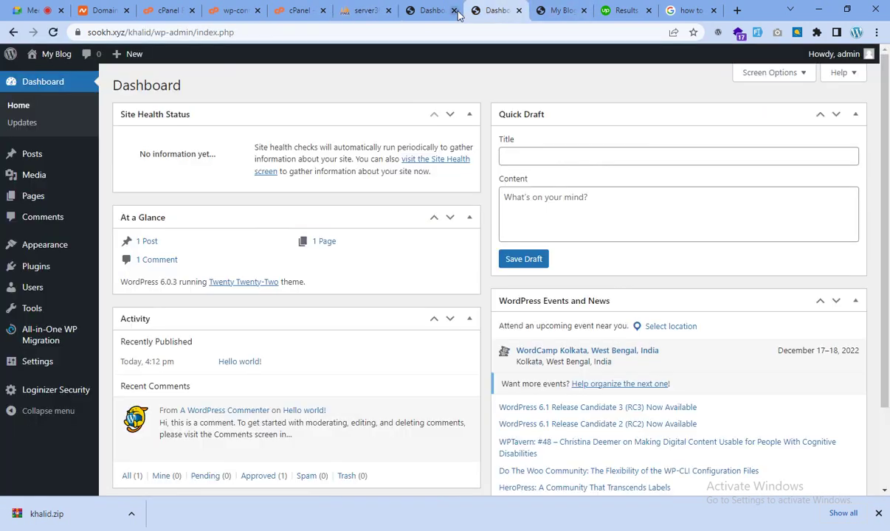
pyautogui.click(435, 12)
pyautogui.click(295, 10)
pyautogui.click(226, 11)
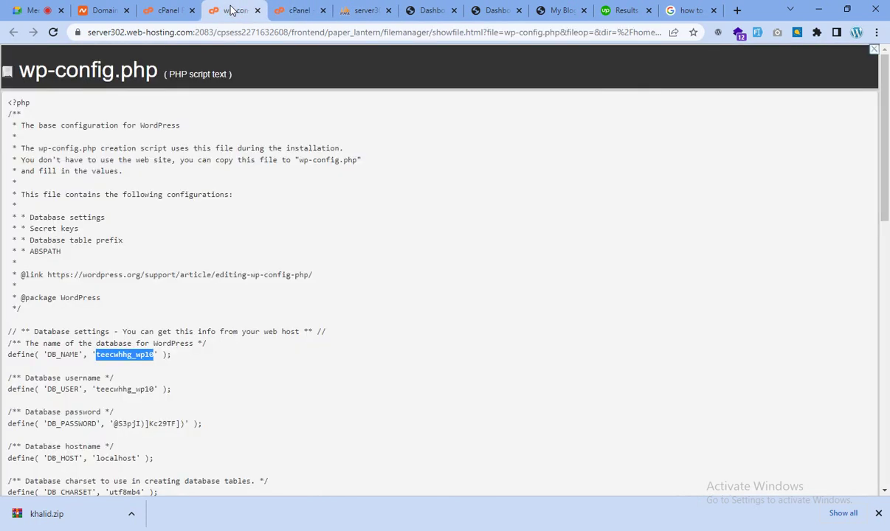
pyautogui.click(167, 378)
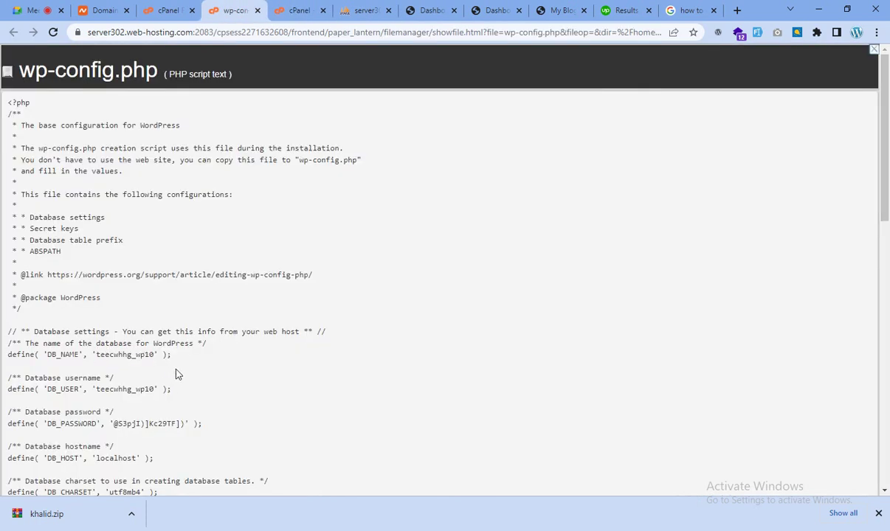
pyautogui.click(97, 356)
pyautogui.moveTo(124, 354); pyautogui.dragTo(153, 355)
pyautogui.click(124, 353)
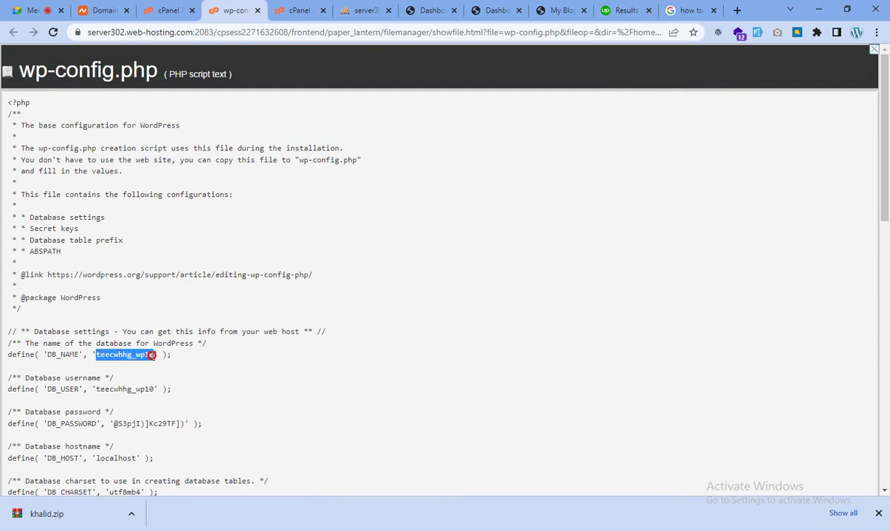
# - Open the teecwhhg_wp10 database in phpMyAdmin, then bring the step notes forward
pyautogui.click(344, 15)
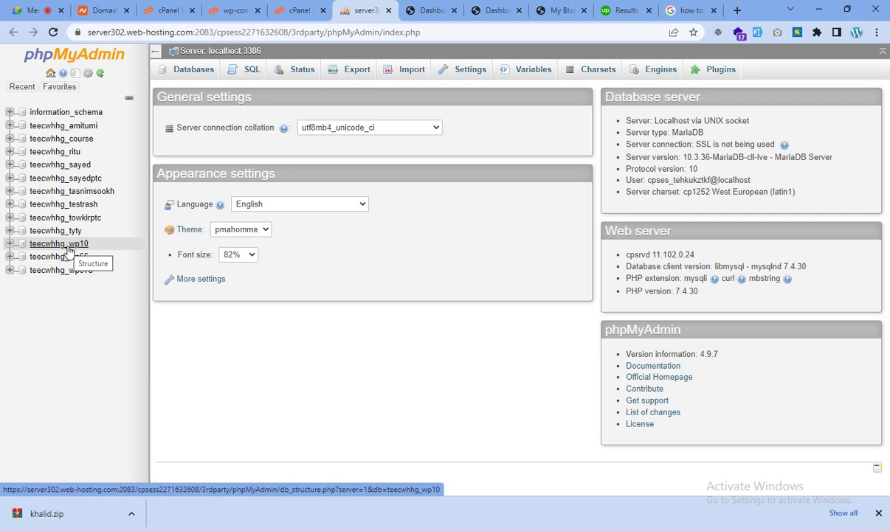
pyautogui.click(59, 244)
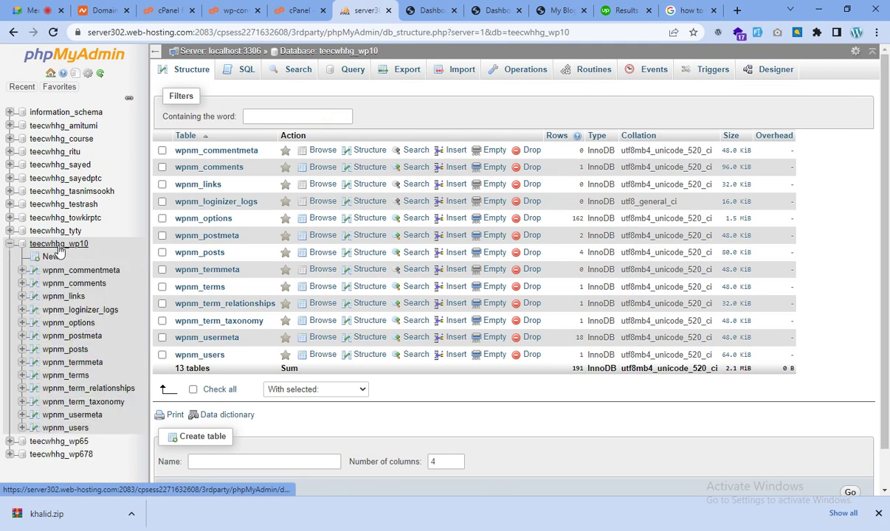
pyautogui.hotkey('alt', 'Tab')
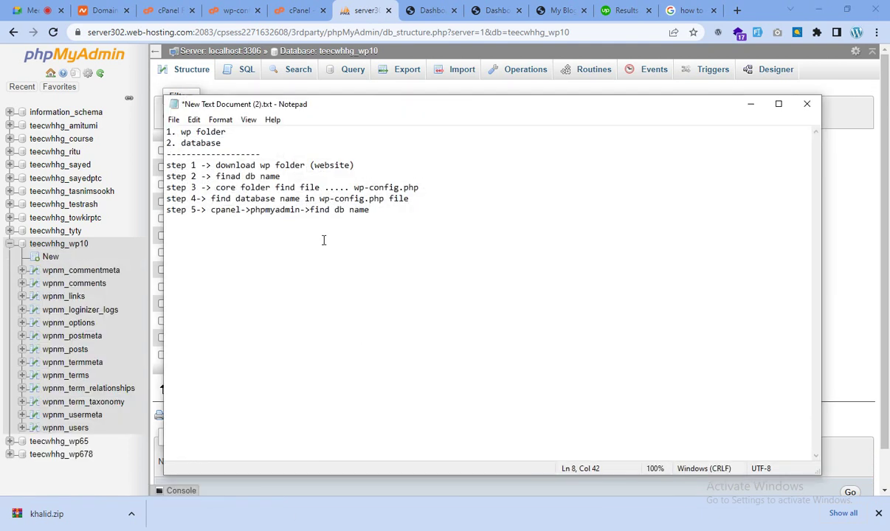
# - Add the line 'step 6-> click db name in phpMyAdmin' to the notes and minimize Notepad
pyautogui.press('Return')
pyautogui.write('step 6-> click db name in ')
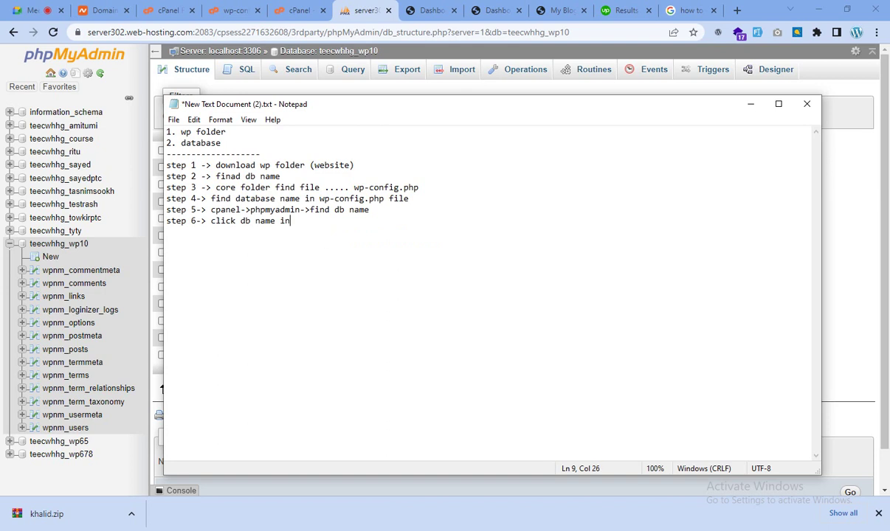
pyautogui.write('phpMyAdmin')
pyautogui.press('Return')
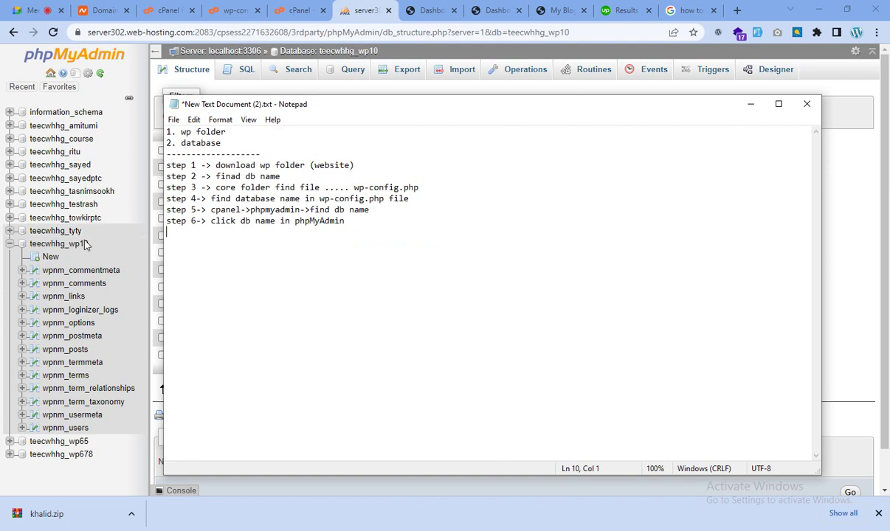
pyautogui.click(750, 104)
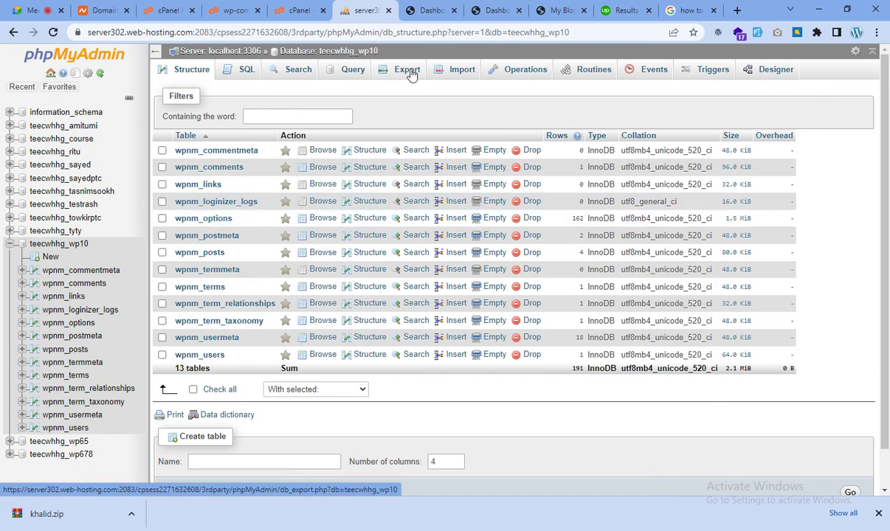
# - Open the Export page for teecwhhg_wp10 in phpMyAdmin, then return to the notes
pyautogui.click(65, 248)
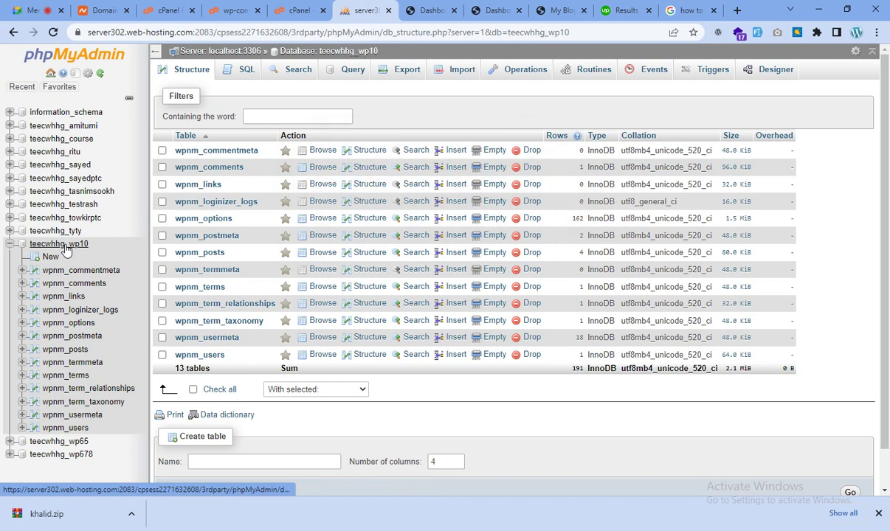
pyautogui.click(408, 72)
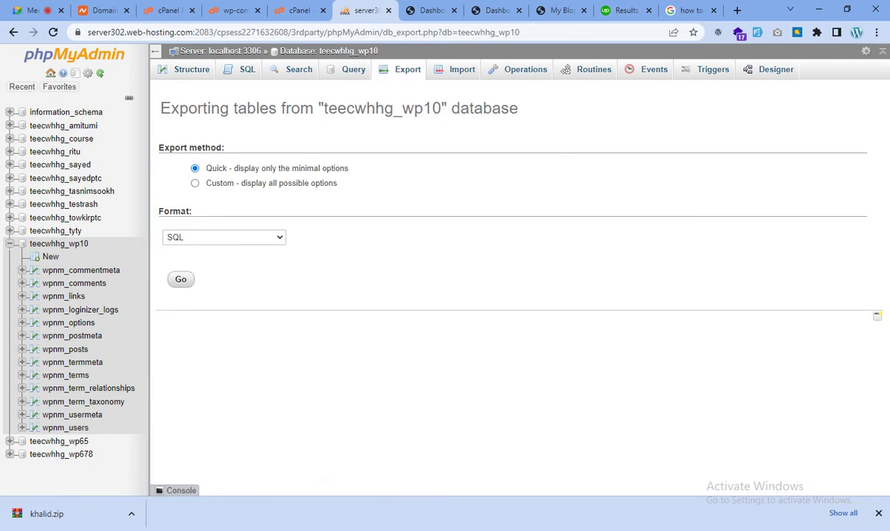
pyautogui.hotkey('alt', 'Tab')
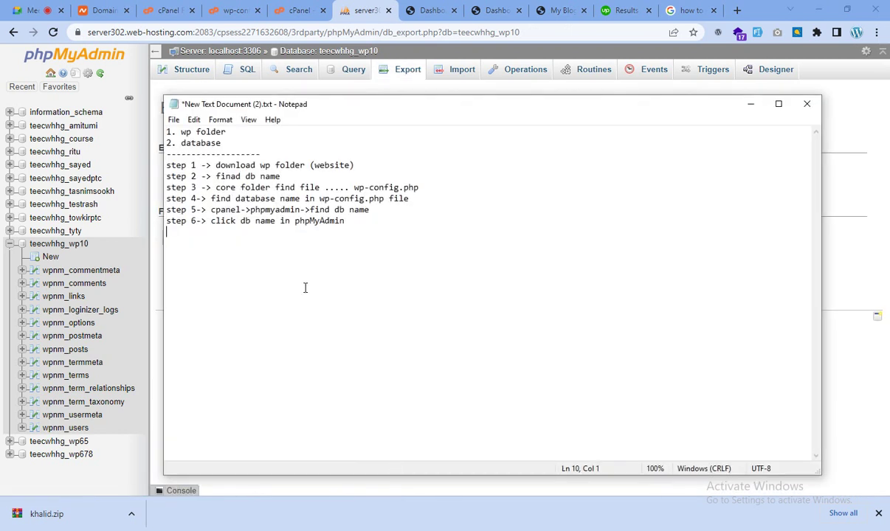
# - Add the line 'step 7-> click export in php my admin' and save the notes
pyautogui.write('step 7-> click export')
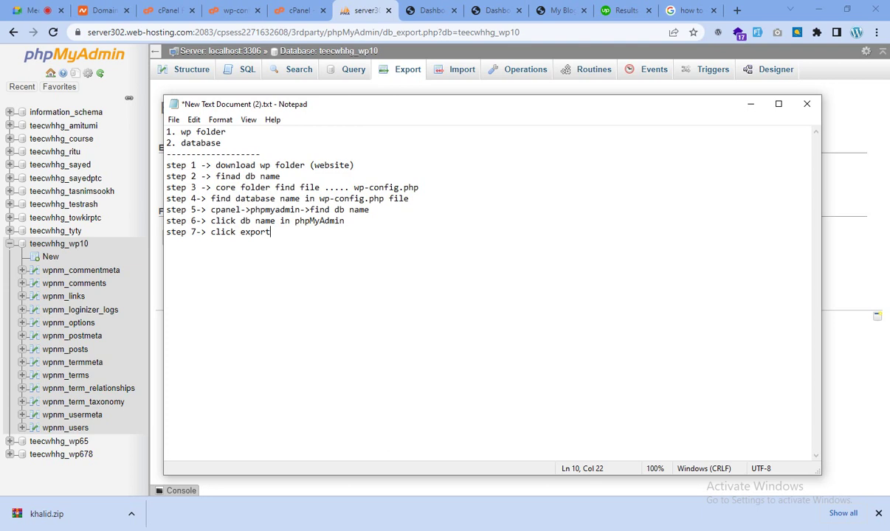
pyautogui.write(' in php my admin')
pyautogui.press('Return')
pyautogui.hotkey('ctrl', 's')
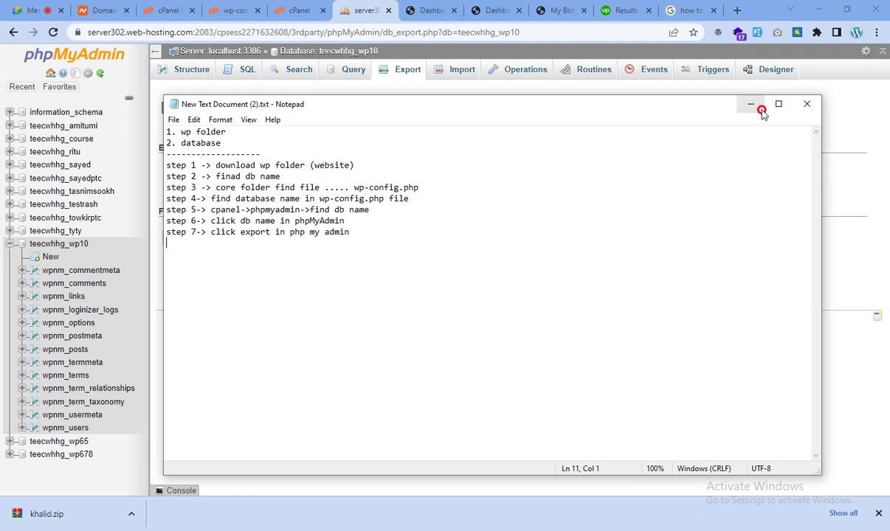
# - Run the quick SQL export to download teecwhhg_wp10.sql, then return to the notes
pyautogui.click(750, 103)
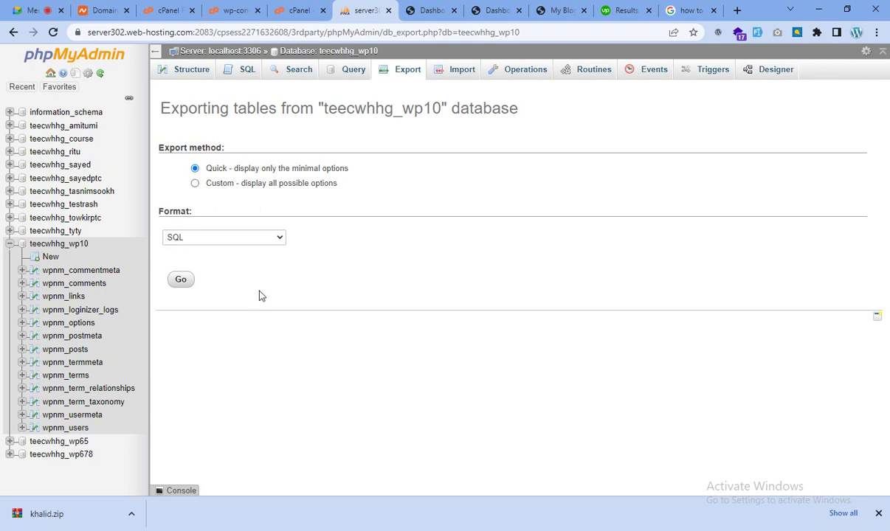
pyautogui.click(176, 285)
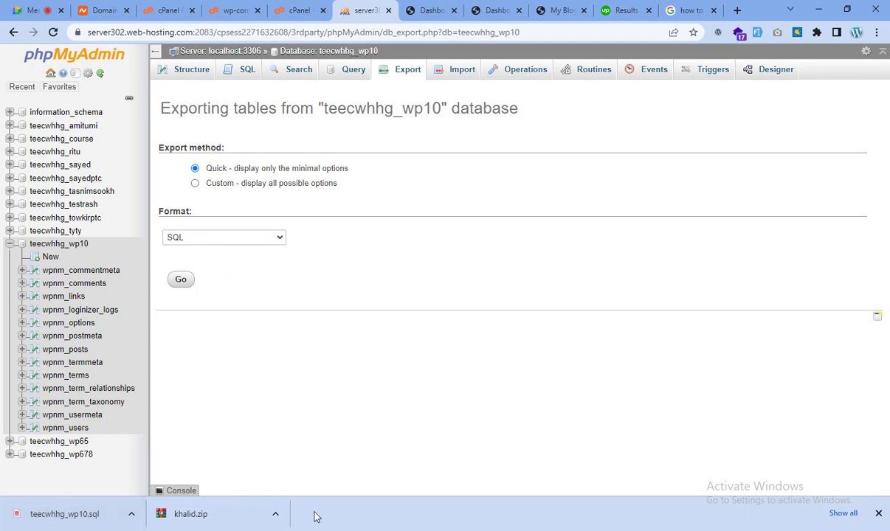
pyautogui.hotkey('alt', 'Tab')
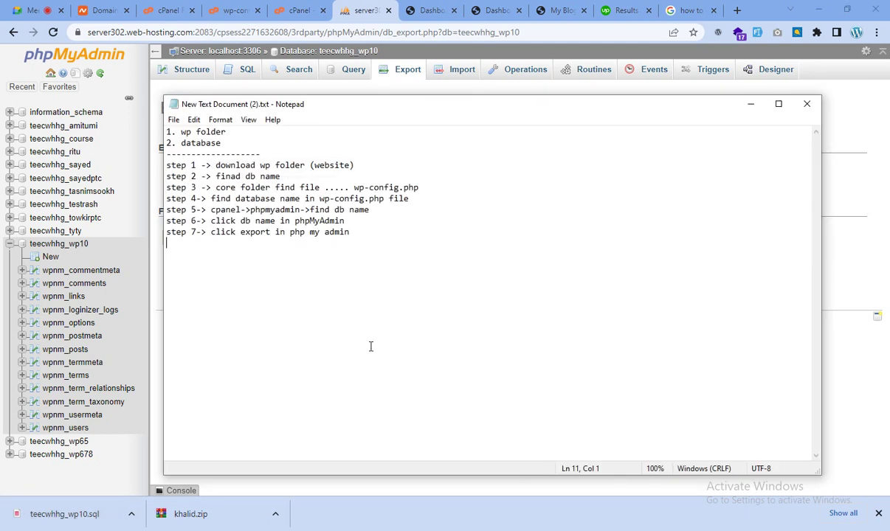
# - Finish the notes with the line 'step 8 -> final download database'
pyautogui.write('sterp')
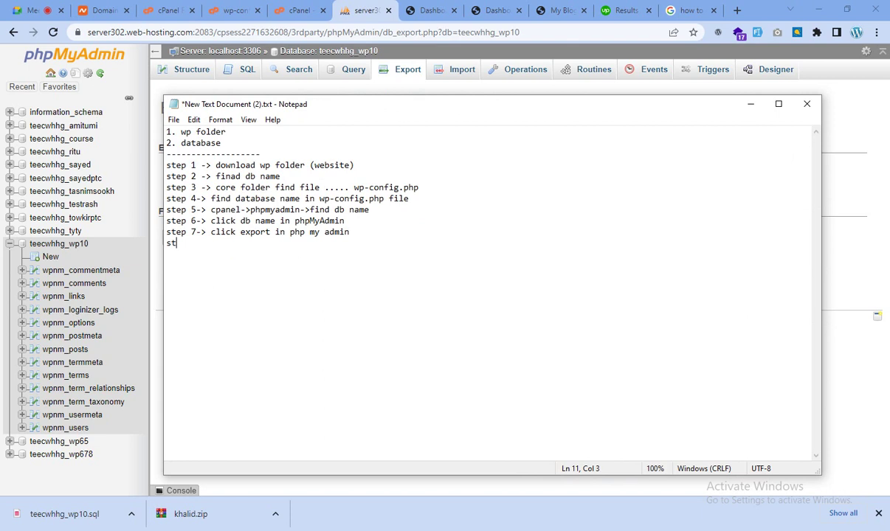
pyautogui.press('BackSpace')
pyautogui.press('BackSpace')
pyautogui.write('p 8 ->')
pyautogui.write('final download ')
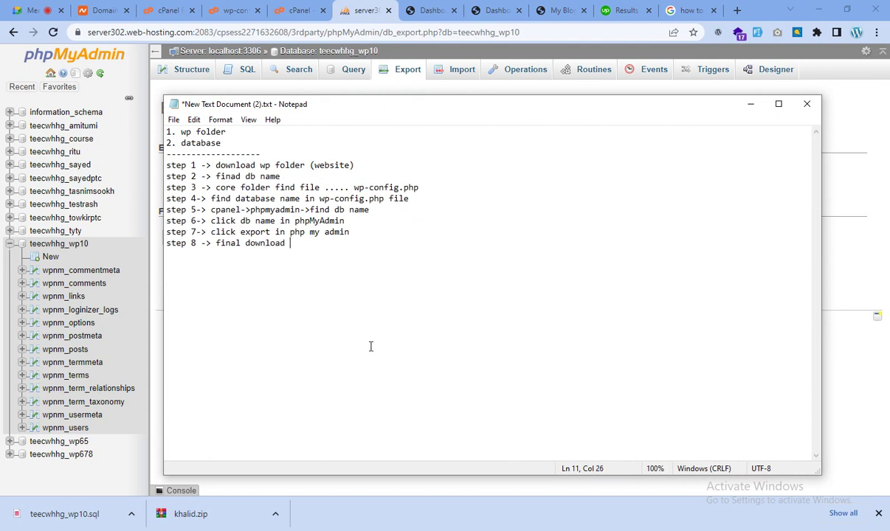
pyautogui.write('database')
pyautogui.press('Return')
pyautogui.moveTo(332, 244); pyautogui.dragTo(160, 163)
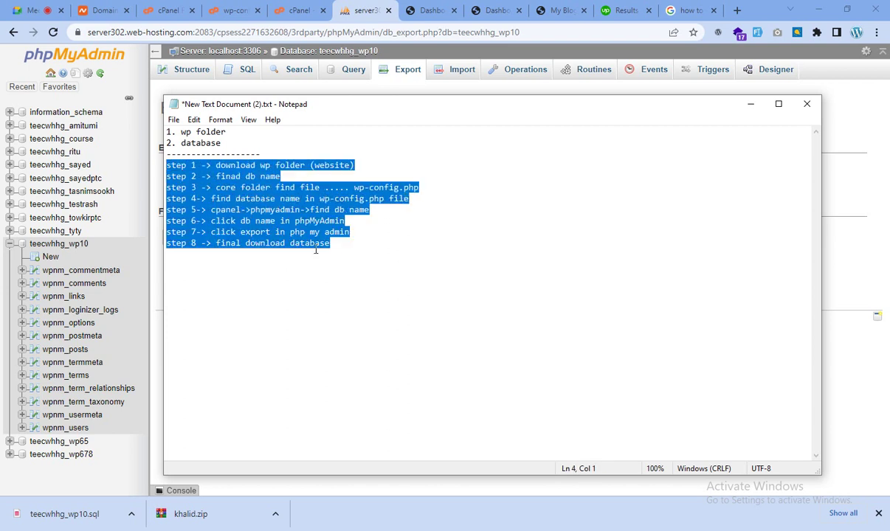
# - Add a '---Download Website (folder & sql)----' heading under the dashed line and save
pyautogui.click(344, 246)
pyautogui.click(283, 153)
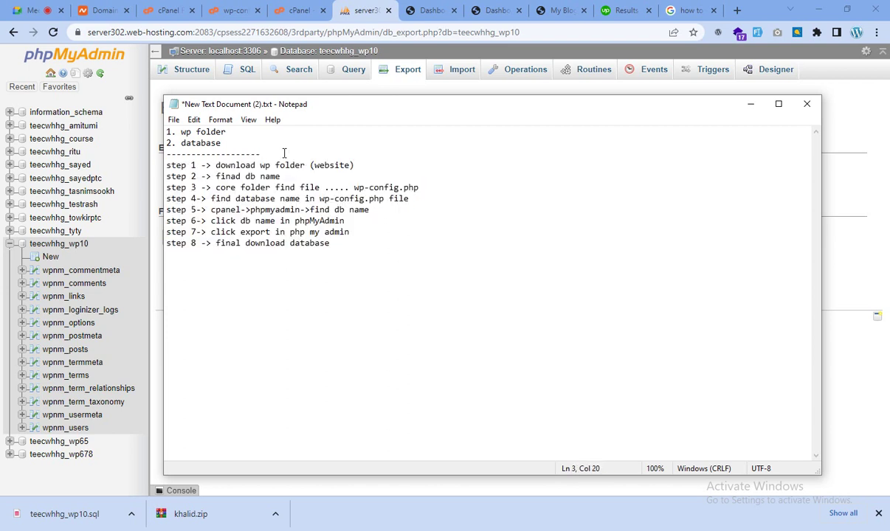
pyautogui.press('Return')
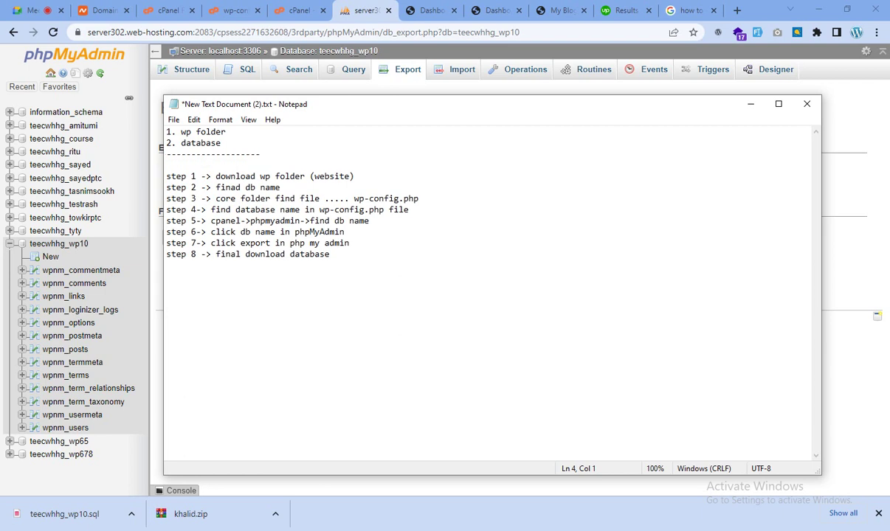
pyautogui.write('---Download Website 000')
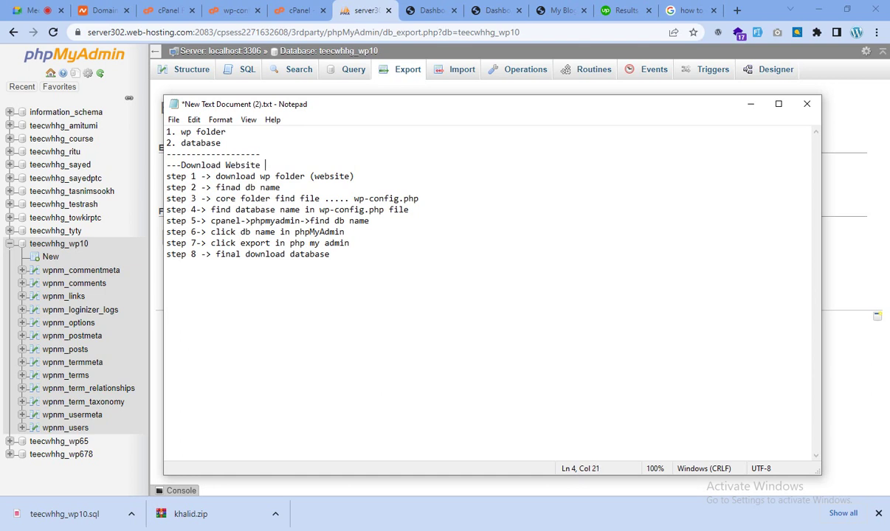
pyautogui.press('BackSpace')
pyautogui.press('BackSpace')
pyautogui.press('BackSpace')
pyautogui.write('----')
pyautogui.click(264, 164)
pyautogui.write('()folder & sql')
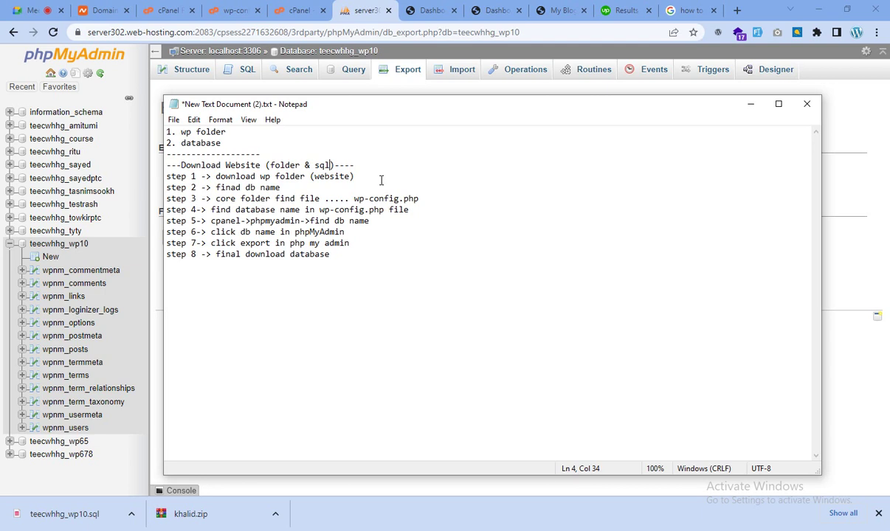
pyautogui.hotkey('ctrl', 's')
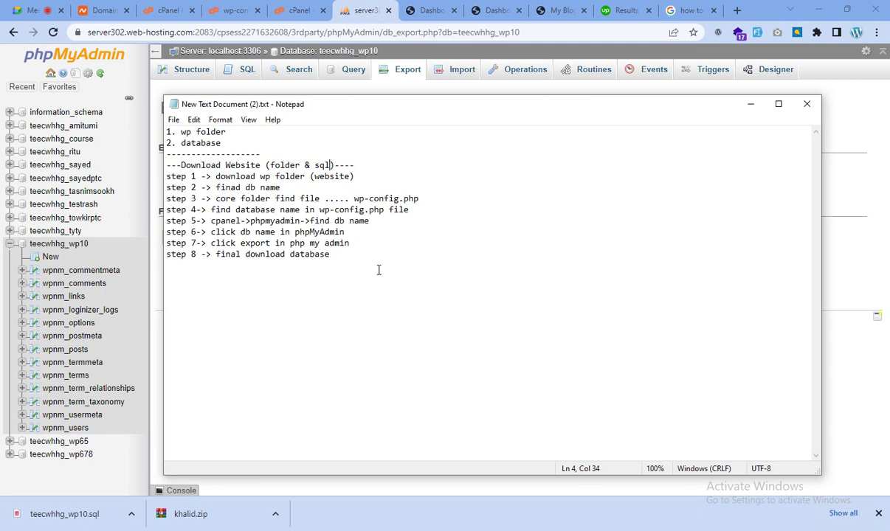
# - Add an 'upload website (folder & sql)' heading below step 8, save, and minimize Notepad
pyautogui.click(361, 262)
pyautogui.press('Return')
pyautogui.press('Return')
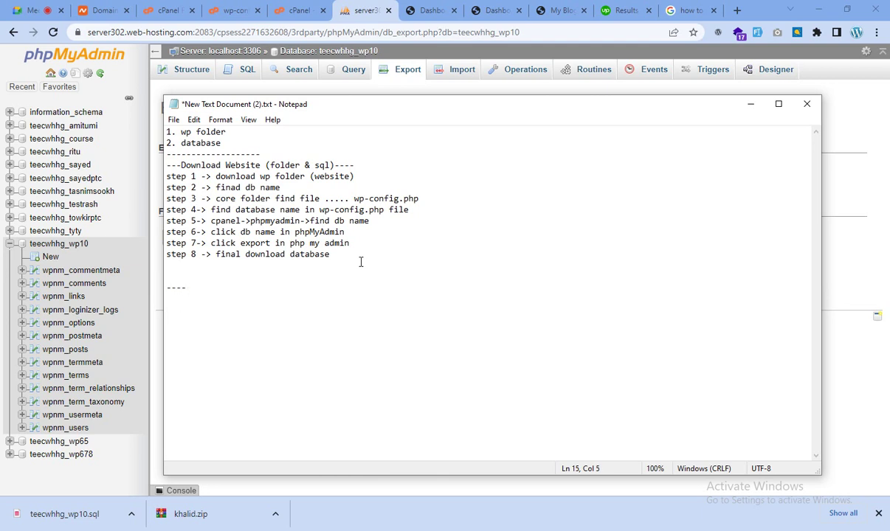
pyautogui.write('pload website (folder')
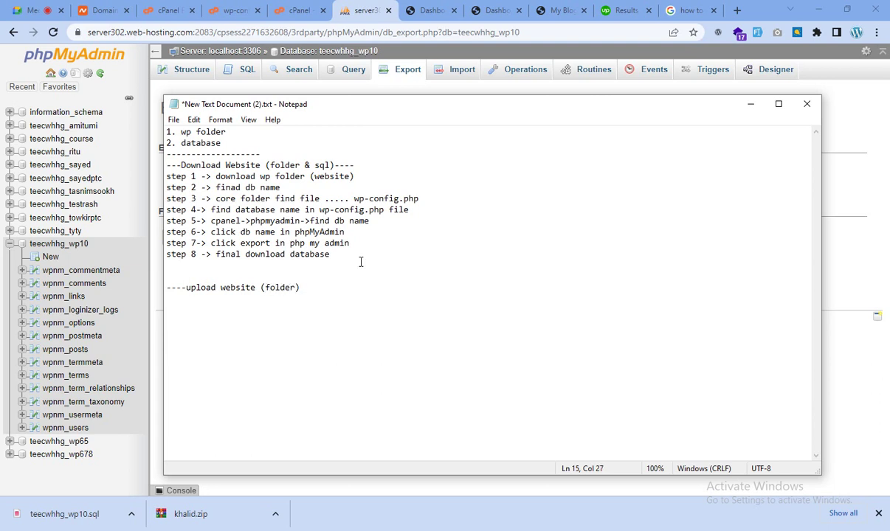
pyautogui.write(' & sql')
pyautogui.hotkey('ctrl', 's')
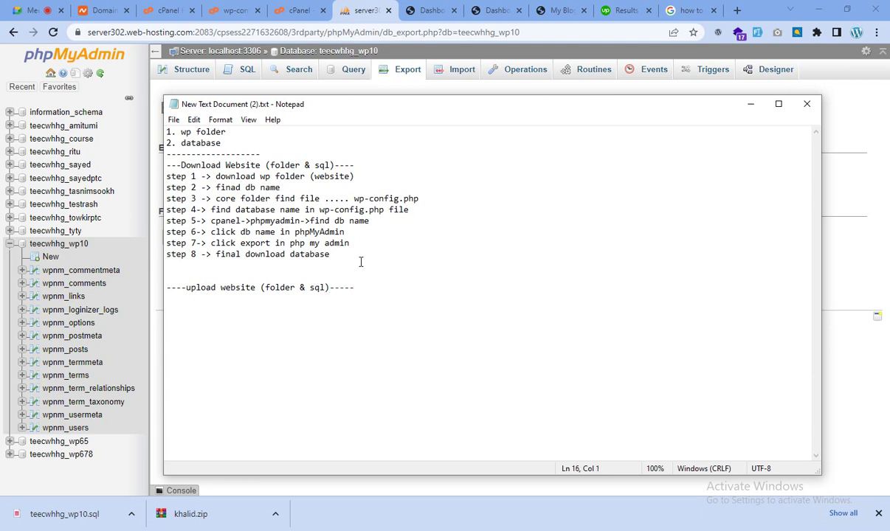
pyautogui.click(751, 104)
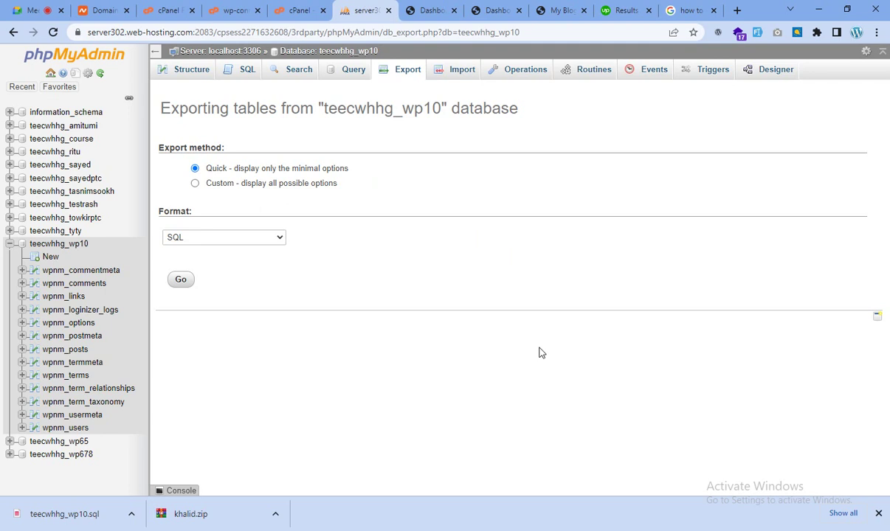
# - Close the wp-config.php viewer and open sookh.xyz in File Manager
pyautogui.click(276, 10)
pyautogui.click(231, 7)
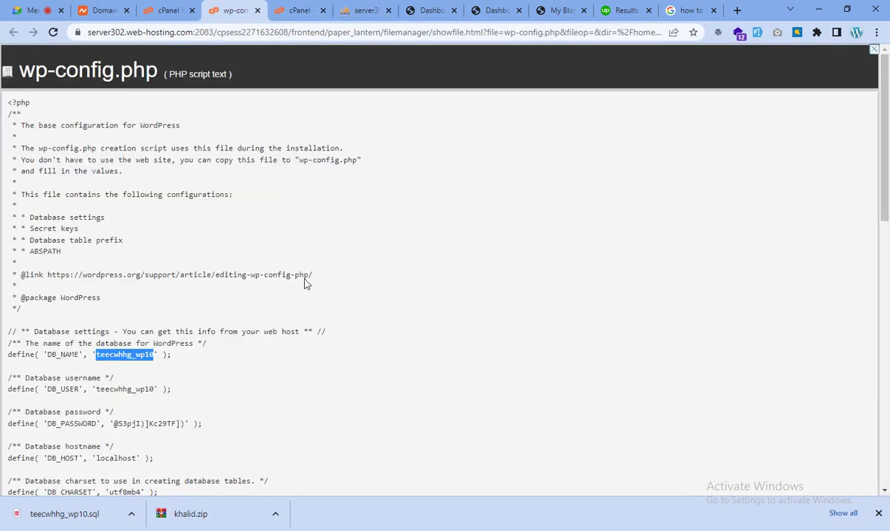
pyautogui.click(259, 10)
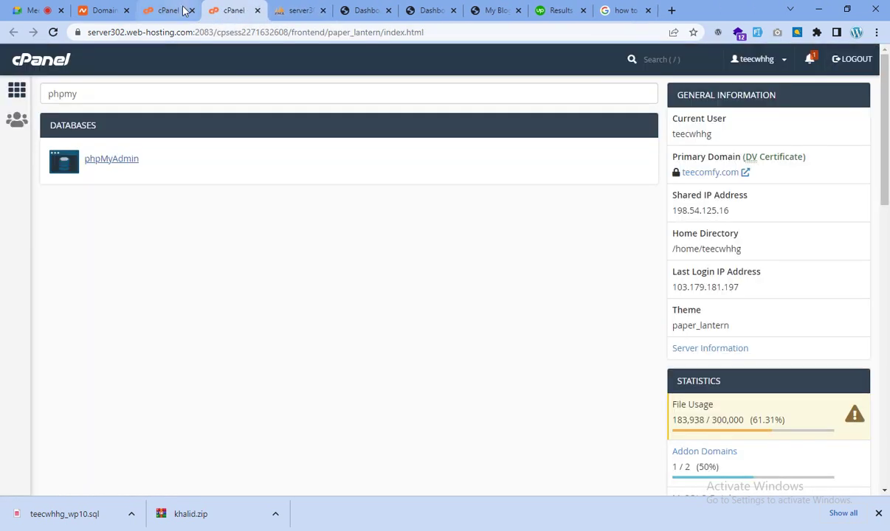
pyautogui.click(173, 11)
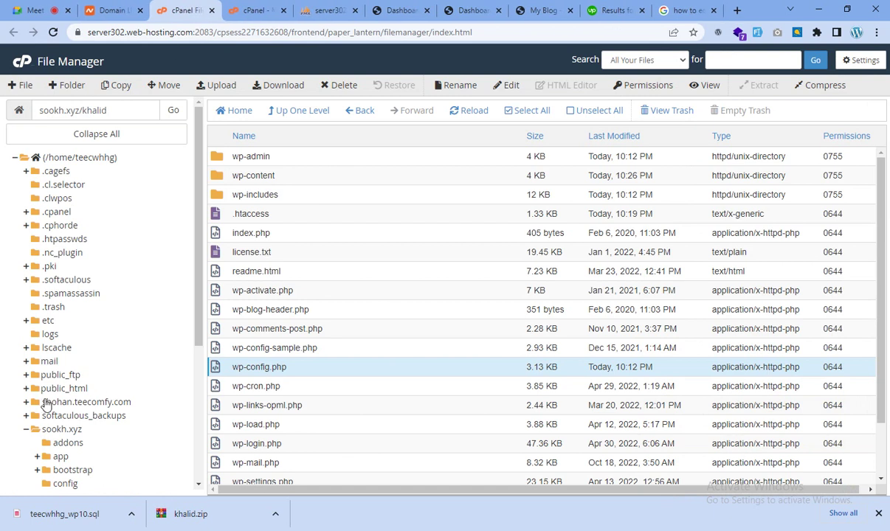
pyautogui.scroll(-3, 54, 399)
pyautogui.click(59, 246)
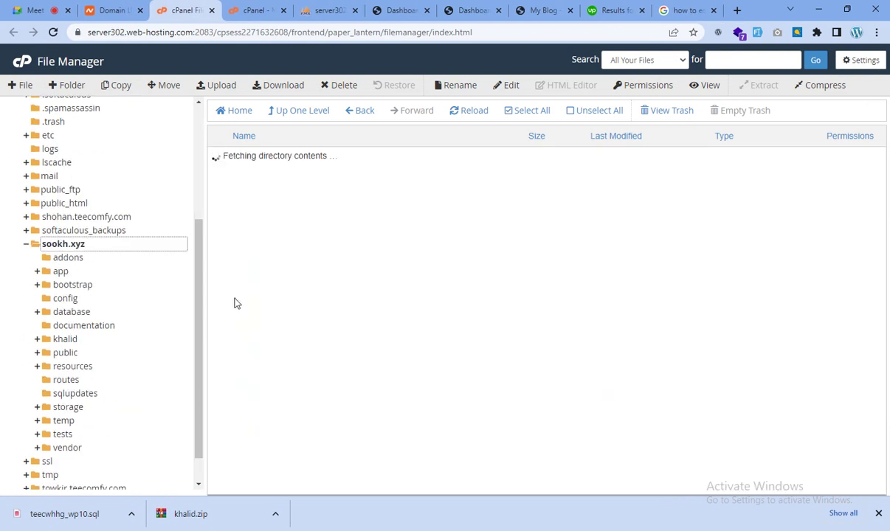
pyautogui.scroll(-6, 387, 343)
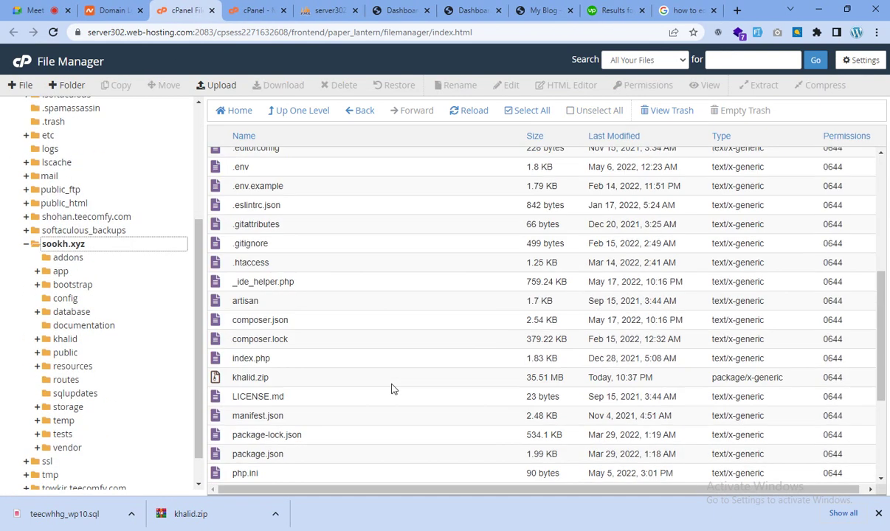
pyautogui.scroll(5, 363, 407)
pyautogui.scroll(1, 364, 407)
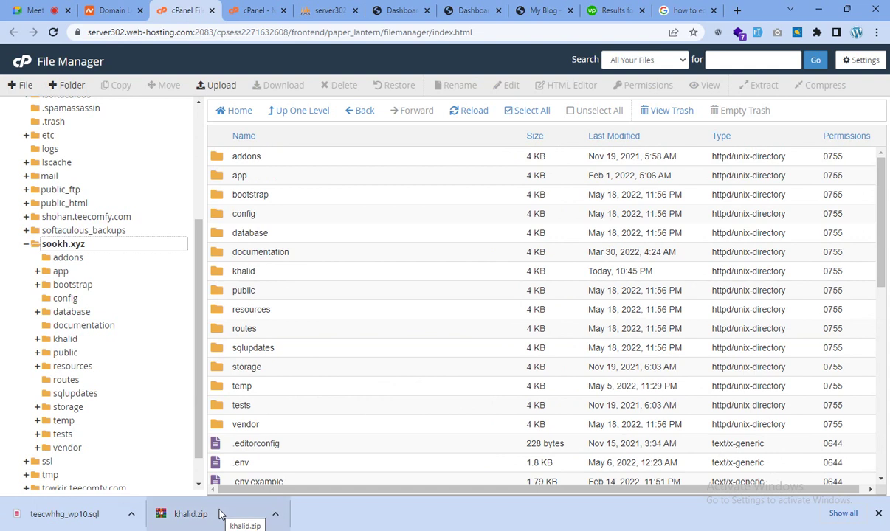
# - Create a new folder named khalid2 inside sookh.xyz
pyautogui.click(72, 87)
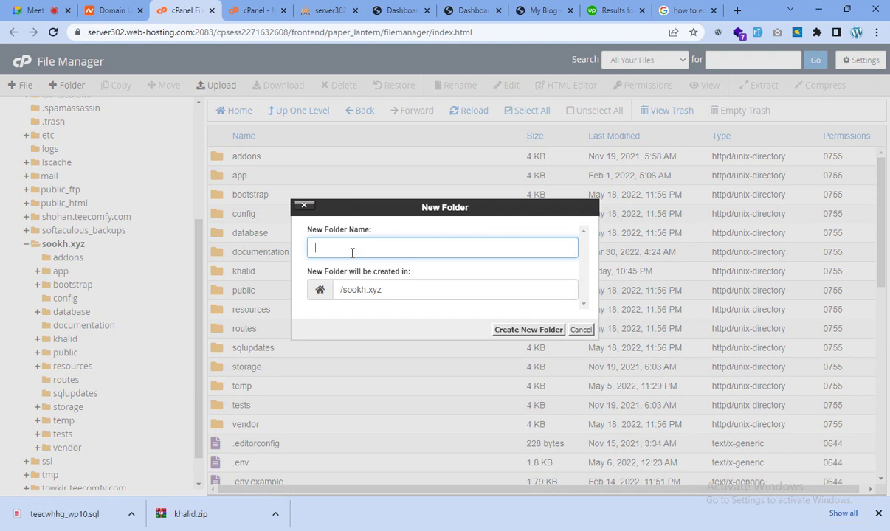
pyautogui.write('khalid2')
pyautogui.click(515, 329)
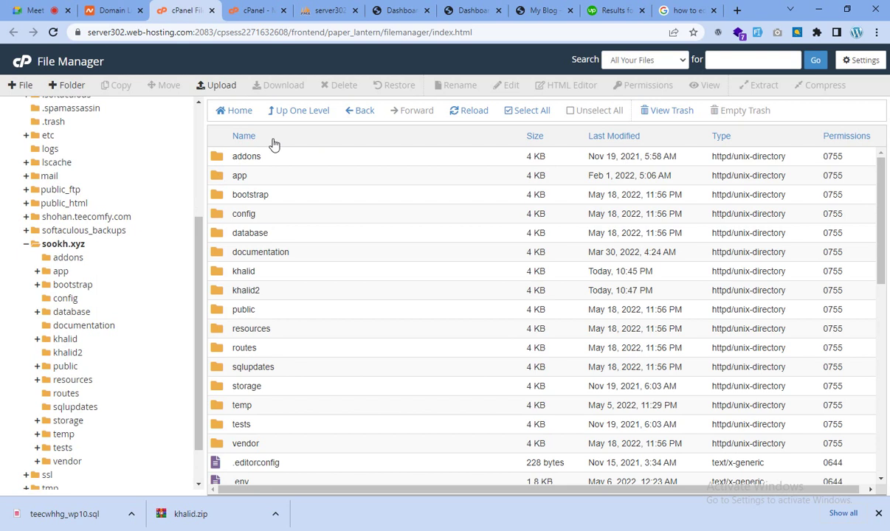
pyautogui.click(544, 10)
# - Load sookh.xyz/khalid2, which shows 403 Forbidden, then minimize Chrome
pyautogui.click(170, 31)
pyautogui.click(188, 30)
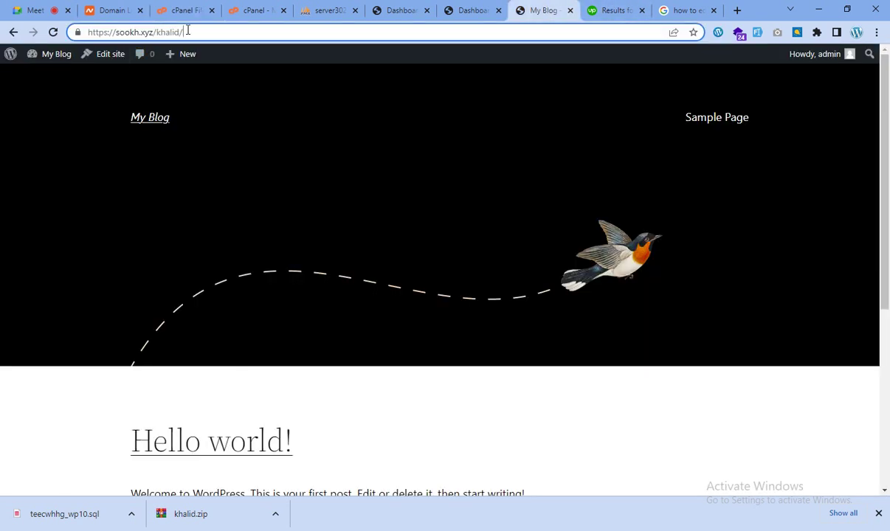
pyautogui.press('BackSpace')
pyautogui.write('2')
pyautogui.press('Return')
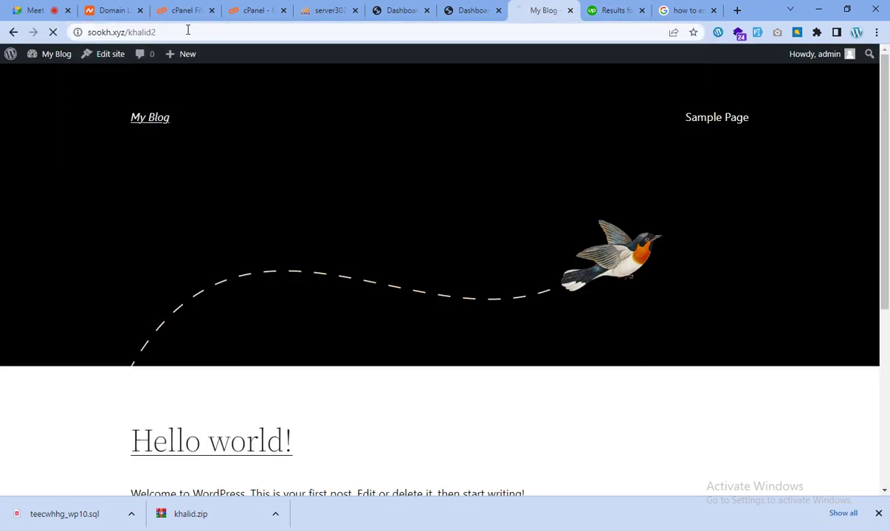
pyautogui.click(817, 10)
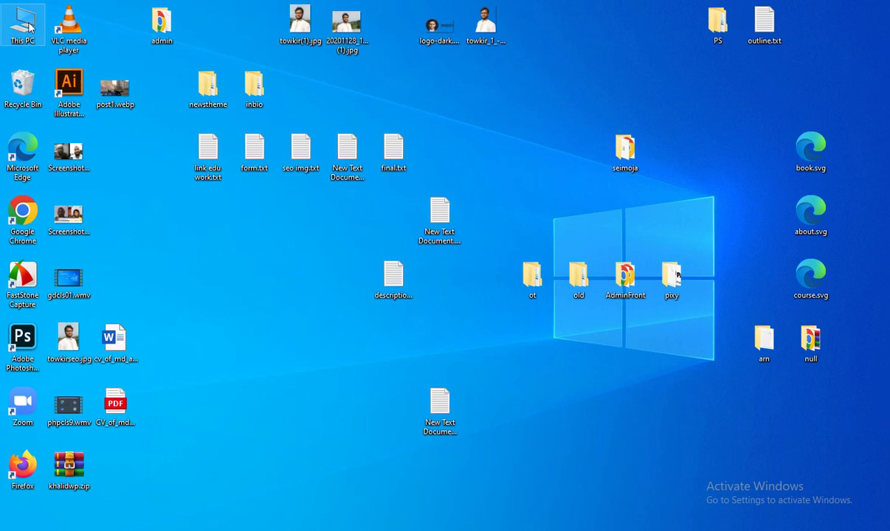
# - Confirm khalid.zip (35.5 MB) and teecwhhg_wp10.sql are in the Downloads folder
pyautogui.doubleClick(30, 27)
pyautogui.doubleClick(325, 145)
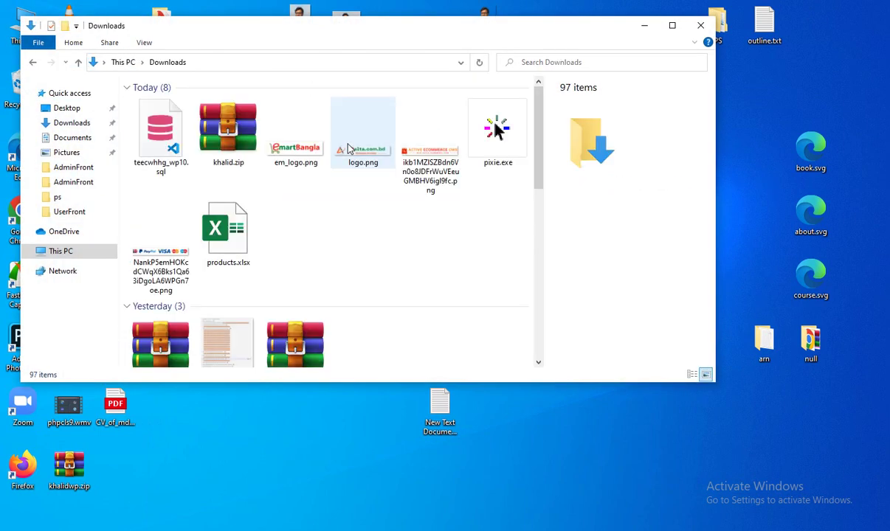
pyautogui.click(236, 140)
pyautogui.click(152, 132)
pyautogui.click(210, 131)
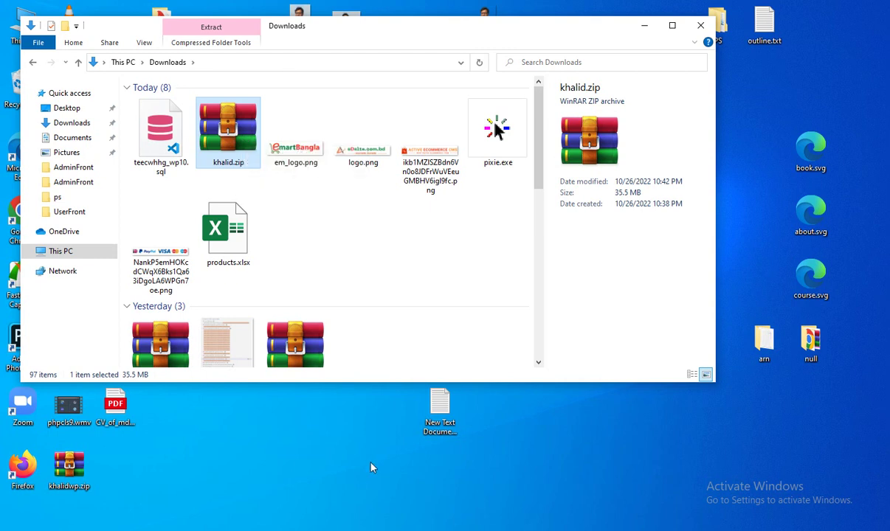
# - Close the phpMyAdmin export tab and return to File Manager's sookh.xyz listing
pyautogui.hotkey('alt', 'Tab')
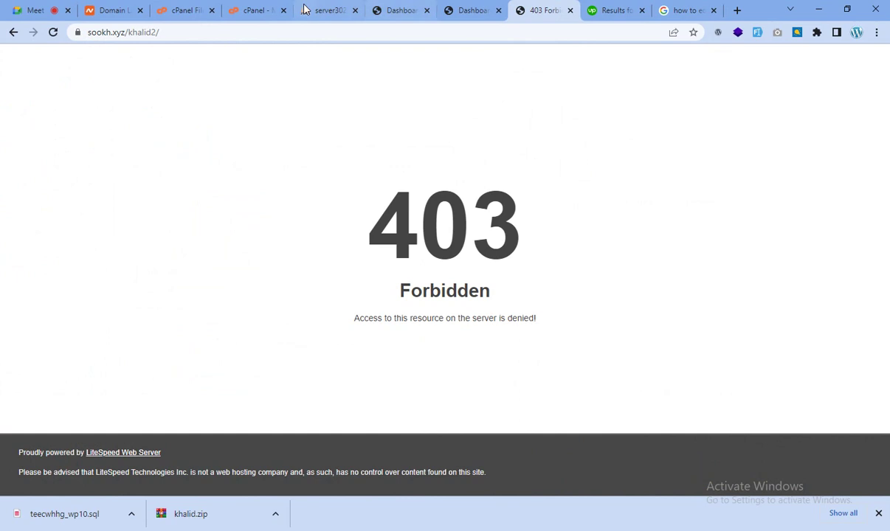
pyautogui.click(321, 9)
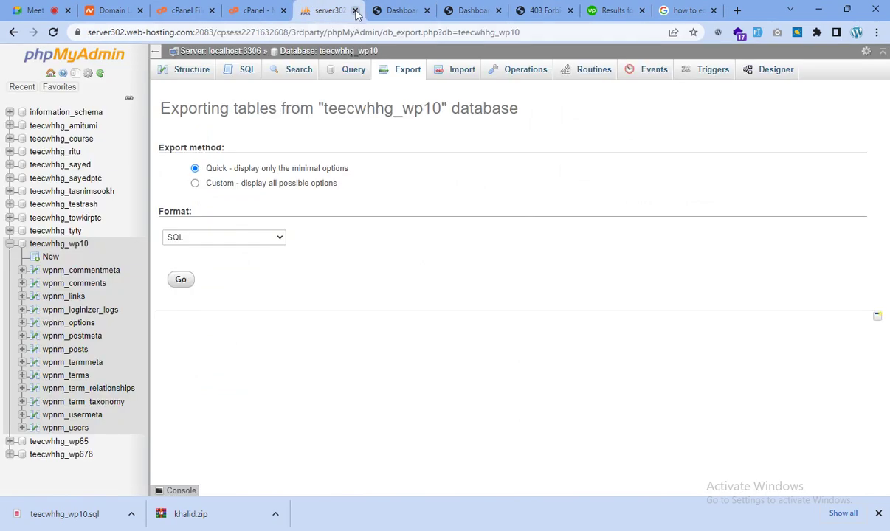
pyautogui.click(355, 12)
pyautogui.click(257, 10)
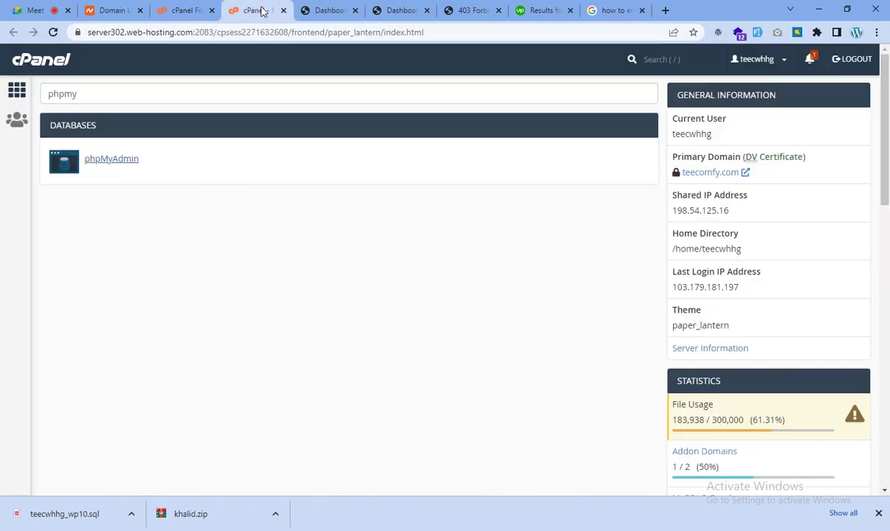
pyautogui.click(317, 12)
pyautogui.click(398, 11)
pyautogui.click(465, 10)
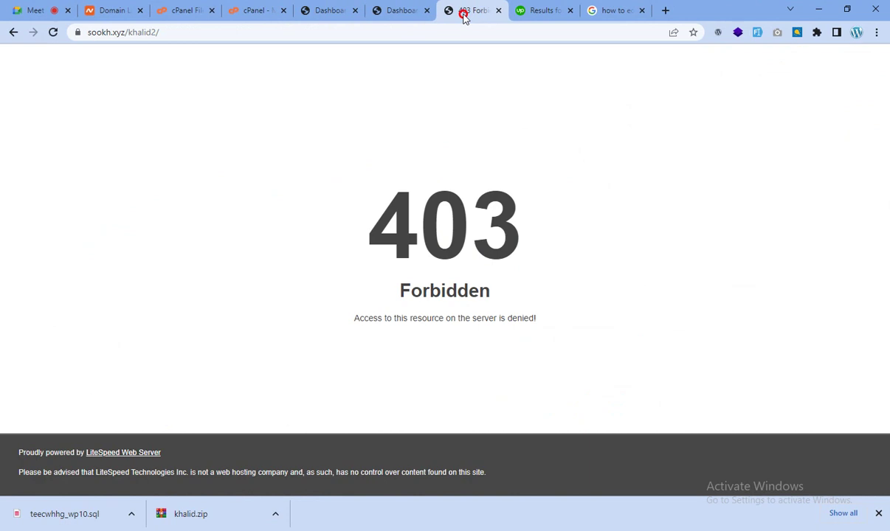
pyautogui.click(188, 10)
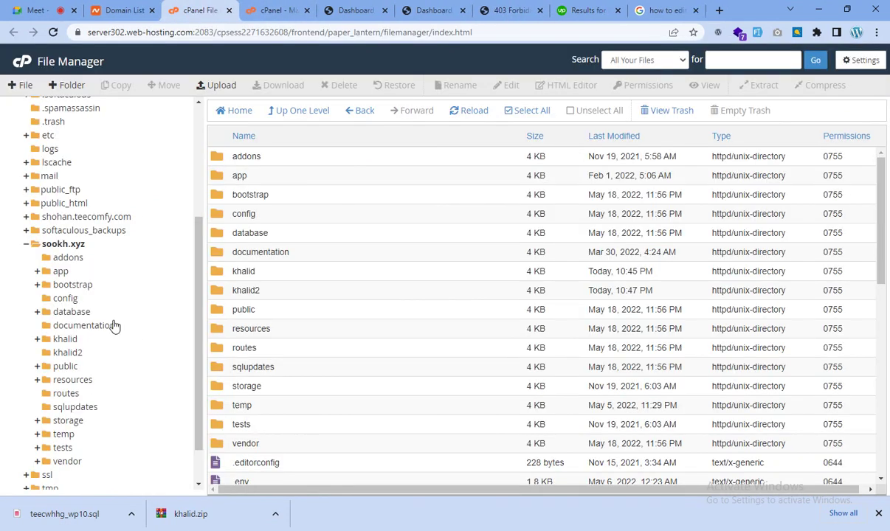
# - Upload khalid.zip (35.51 MB) from Downloads into the khalid2 folder and return to its listing
pyautogui.doubleClick(272, 292)
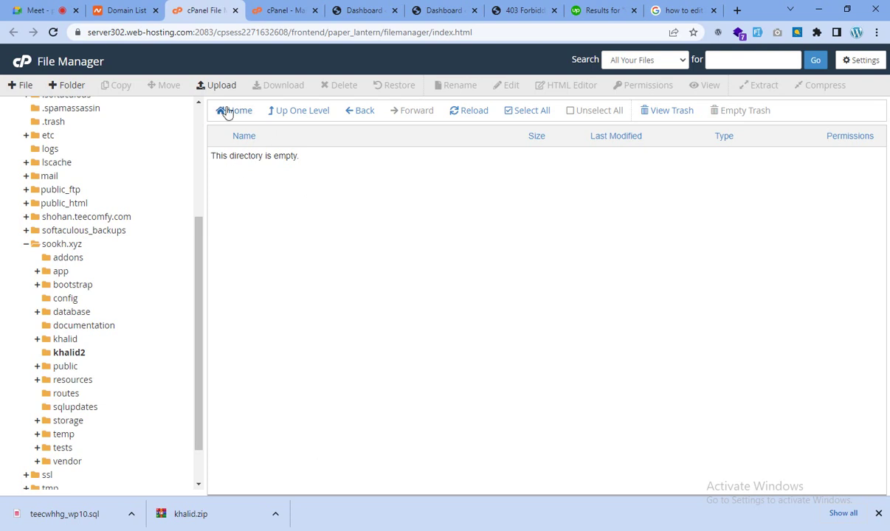
pyautogui.click(213, 87)
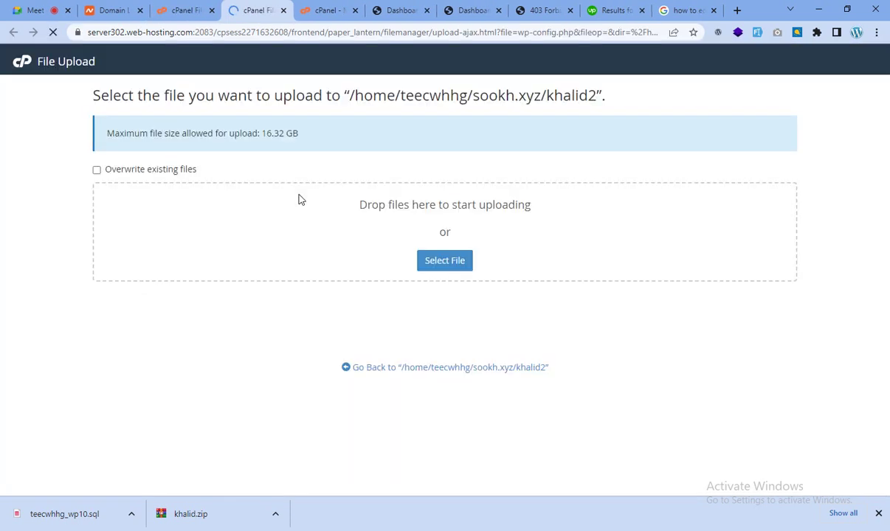
pyautogui.click(435, 263)
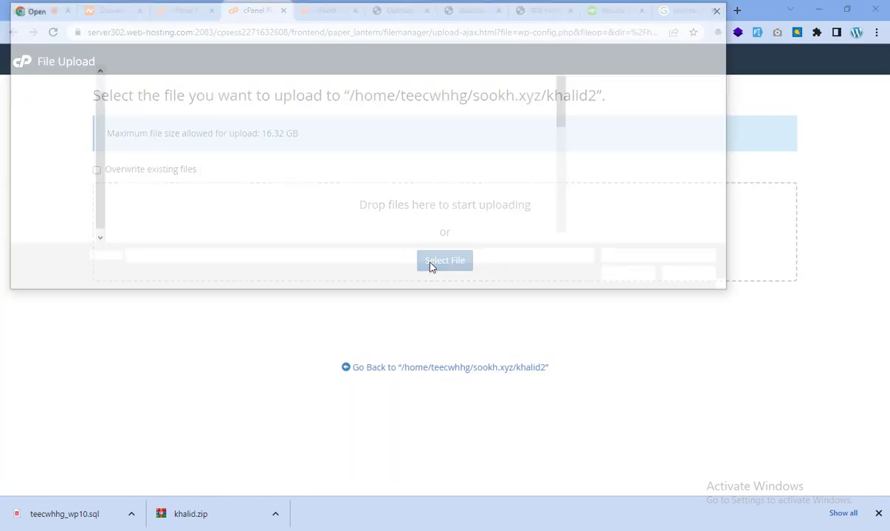
pyautogui.click(62, 86)
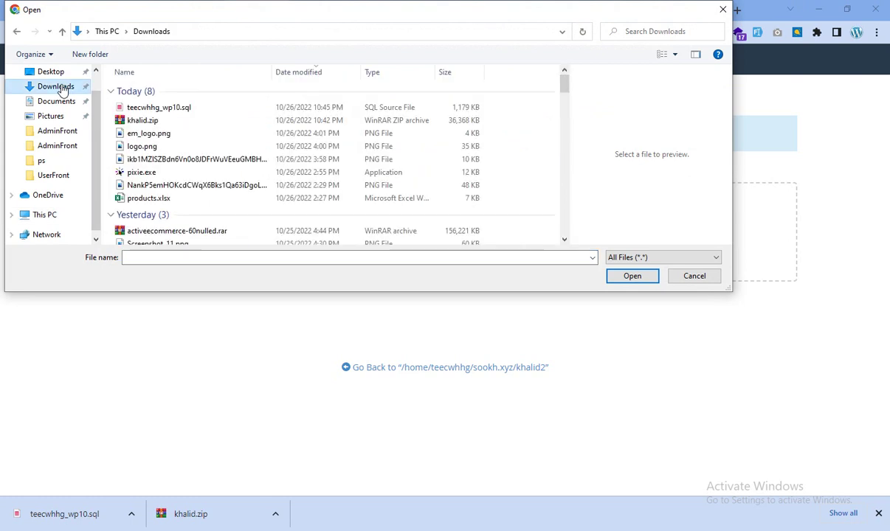
pyautogui.click(151, 121)
pyautogui.click(632, 277)
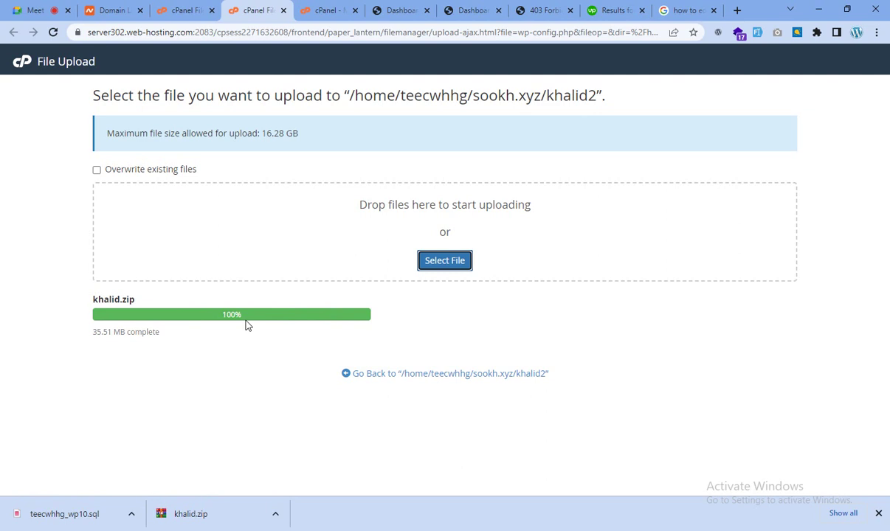
pyautogui.click(408, 375)
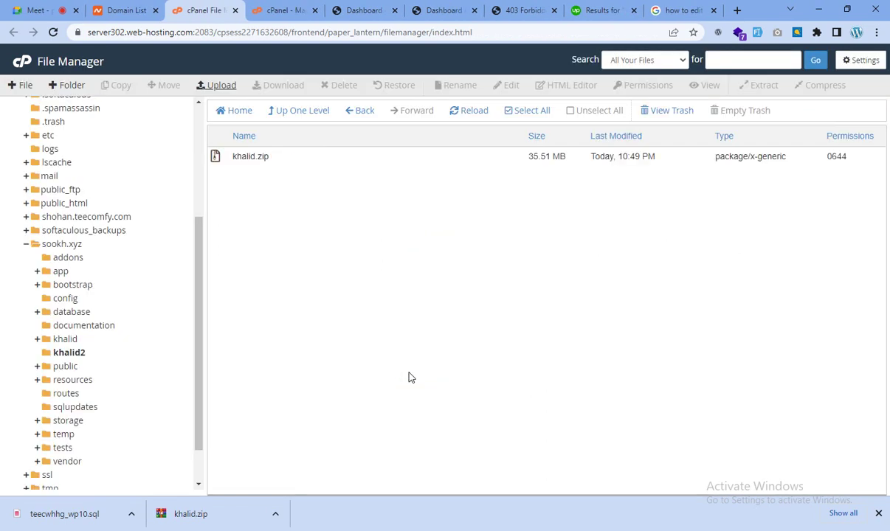
# - Extract khalid.zip into /sookh.xyz/khalid2, producing a khalid folder of WordPress files
pyautogui.click(291, 163)
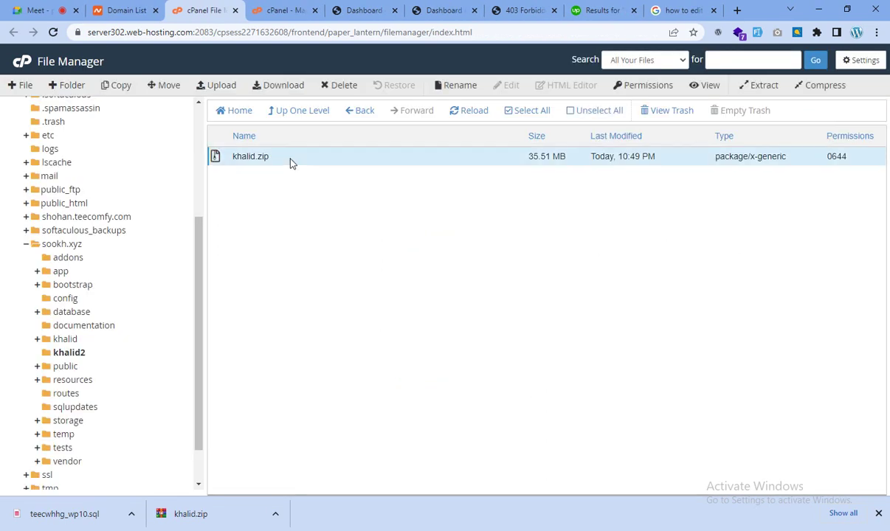
pyautogui.click(758, 86)
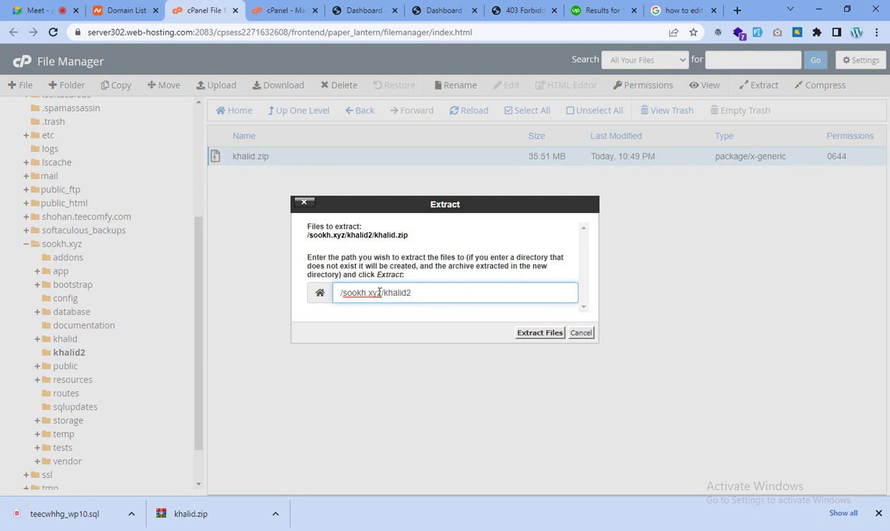
pyautogui.click(518, 332)
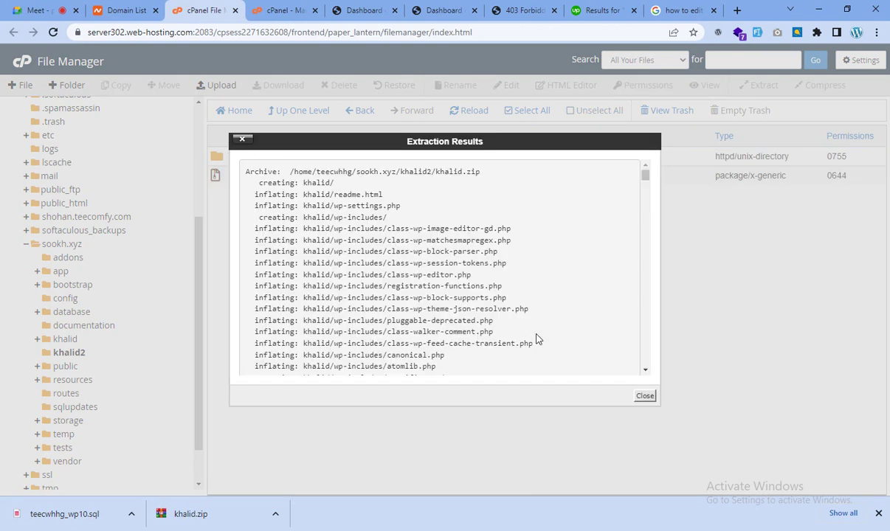
pyautogui.click(644, 395)
pyautogui.click(524, 10)
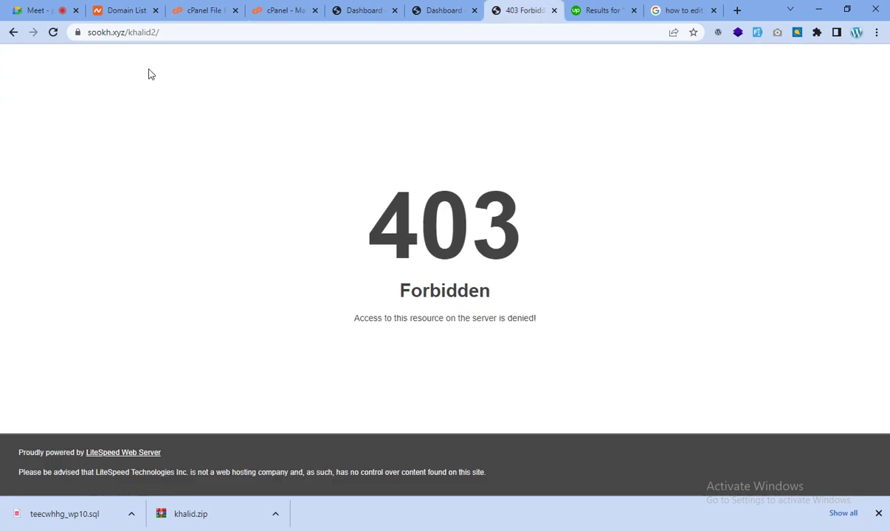
# - Reload sookh.xyz/khalid2/ to confirm it still returns 403 Forbidden, then return to File Manager
pyautogui.click(54, 32)
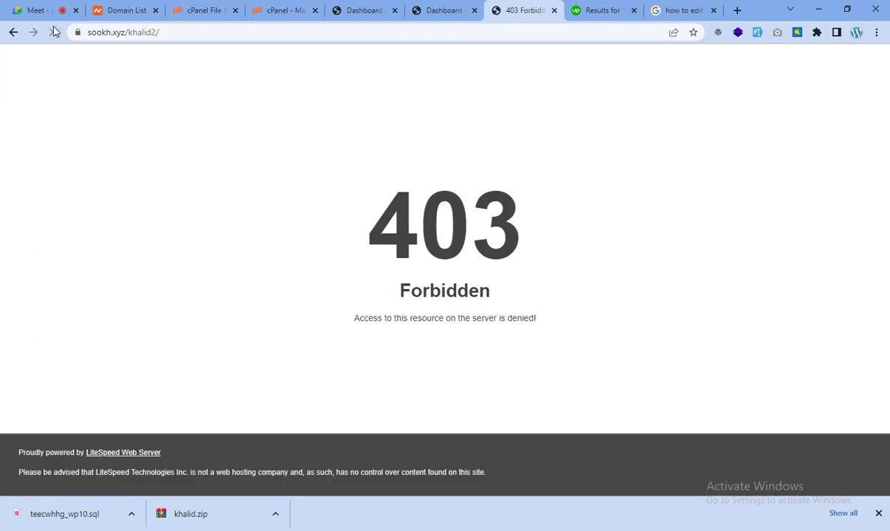
pyautogui.click(53, 33)
pyautogui.click(165, 33)
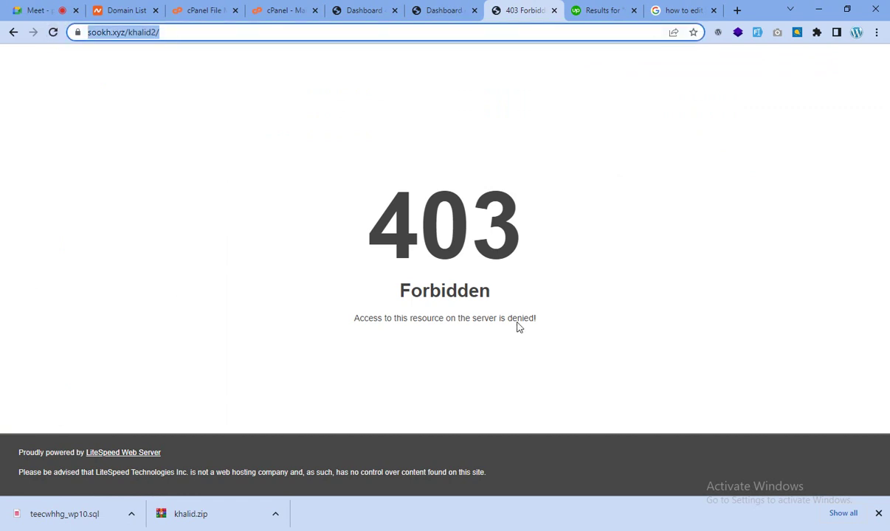
pyautogui.click(427, 9)
pyautogui.click(512, 10)
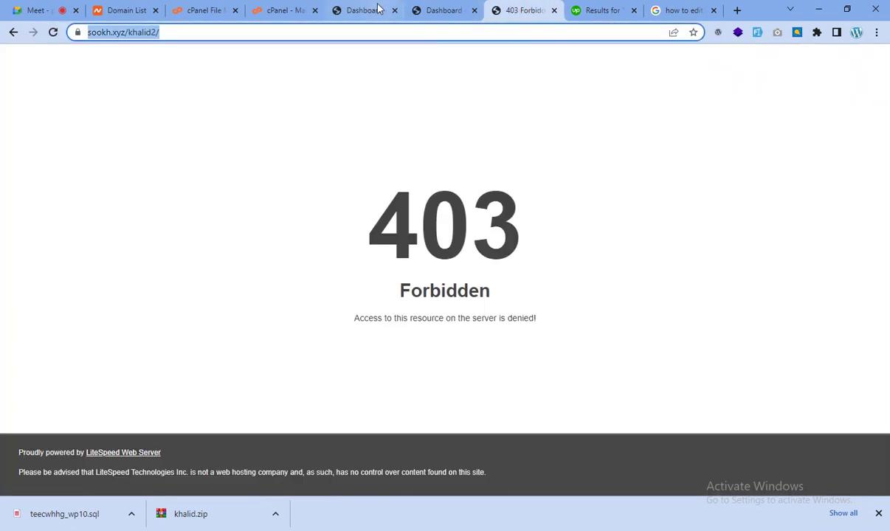
pyautogui.click(377, 9)
pyautogui.click(280, 10)
pyautogui.click(187, 10)
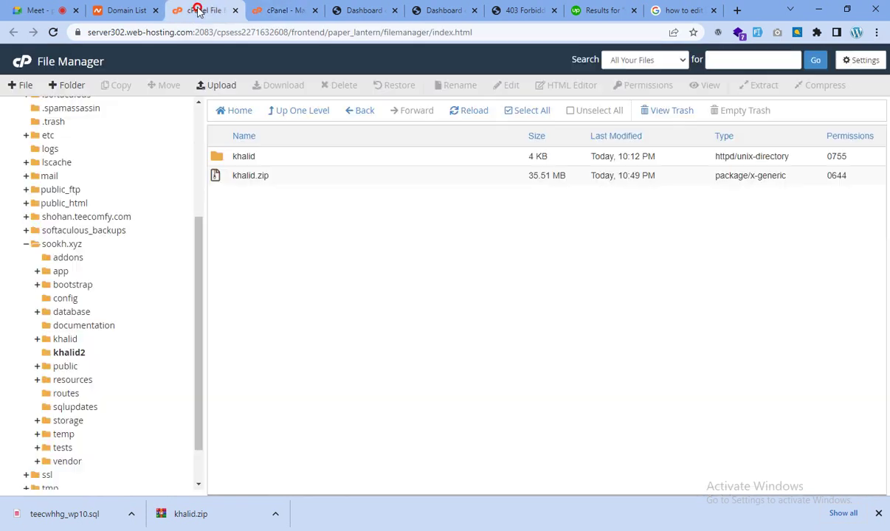
# - Move all files from khalid2/khalid up into /sookh.xyz/khalid2/
pyautogui.doubleClick(276, 155)
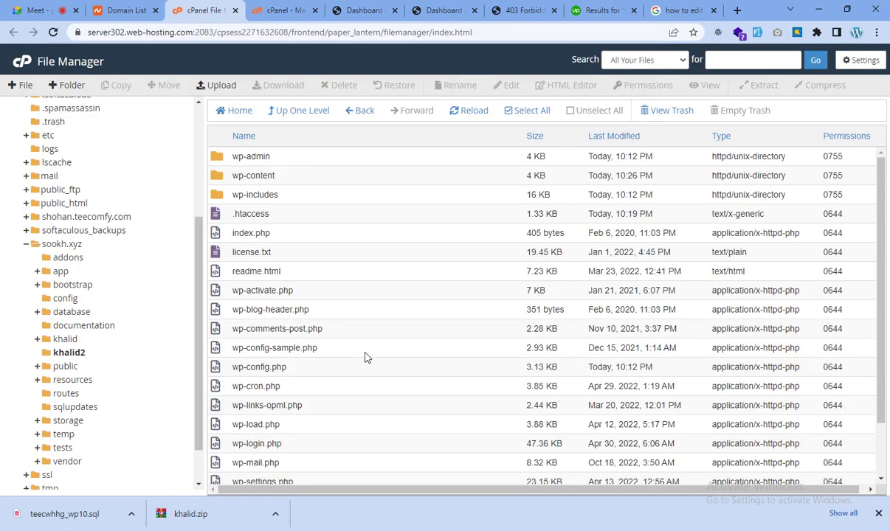
pyautogui.scroll(-1, 369, 391)
pyautogui.scroll(1, 373, 394)
pyautogui.click(508, 112)
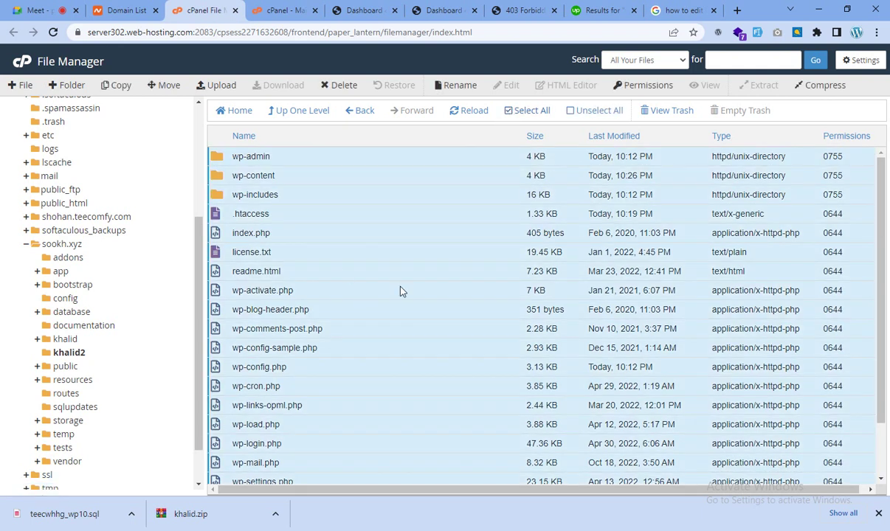
pyautogui.click(168, 86)
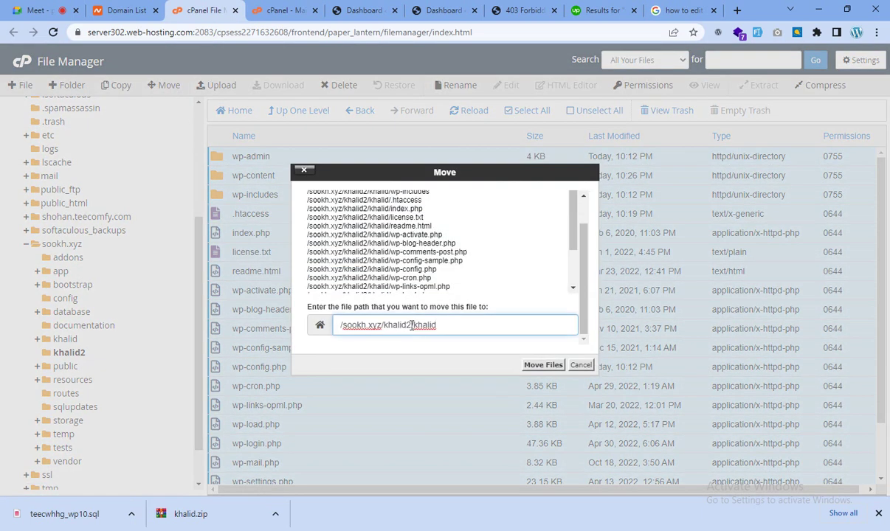
pyautogui.moveTo(414, 325); pyautogui.dragTo(488, 324)
pyautogui.press('BackSpace')
pyautogui.click(535, 367)
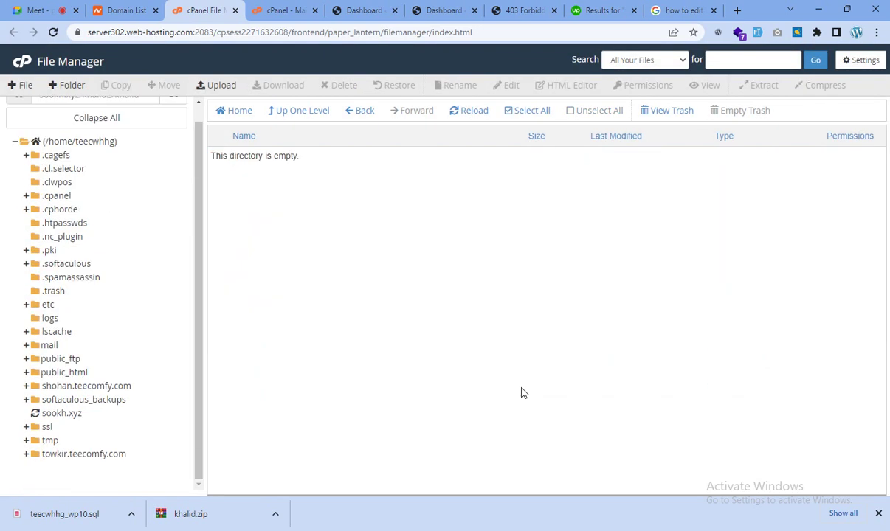
pyautogui.click(509, 10)
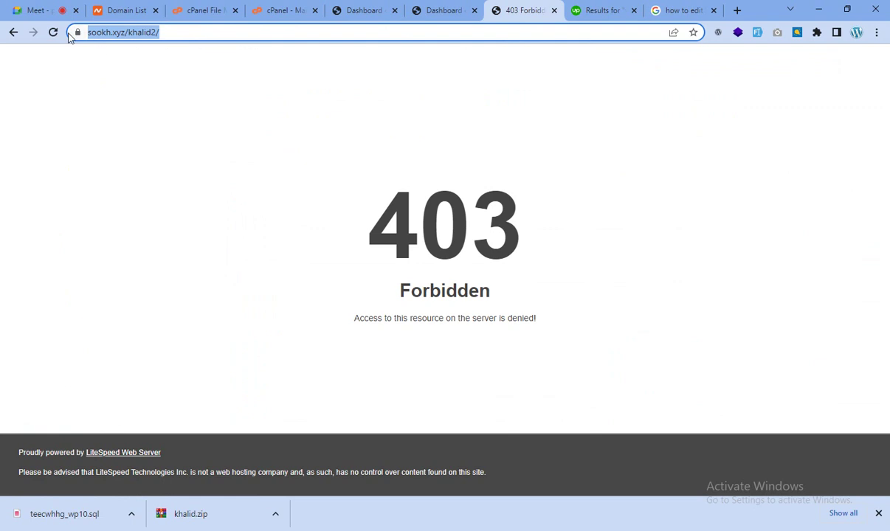
# - Reload sookh.xyz/khalid2/ and confirm it now shows the My Blog 404 page instead of 403
pyautogui.click(54, 33)
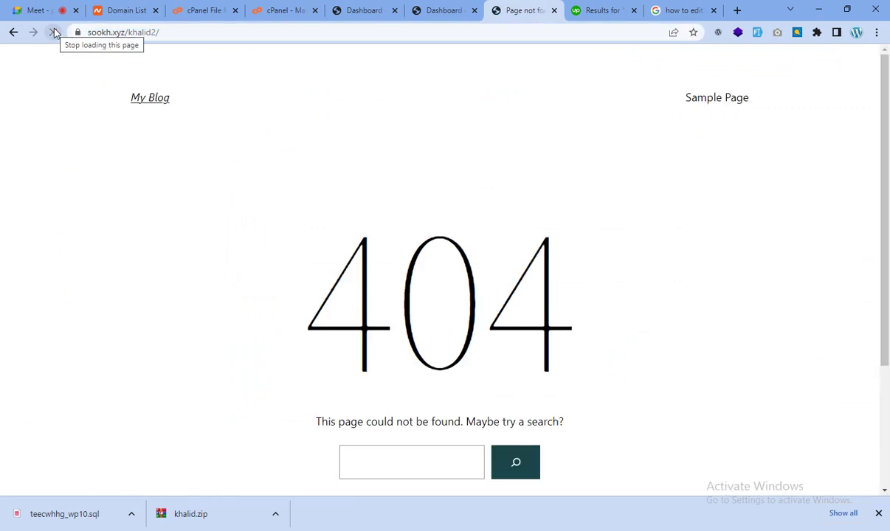
pyautogui.scroll(-2, 505, 334)
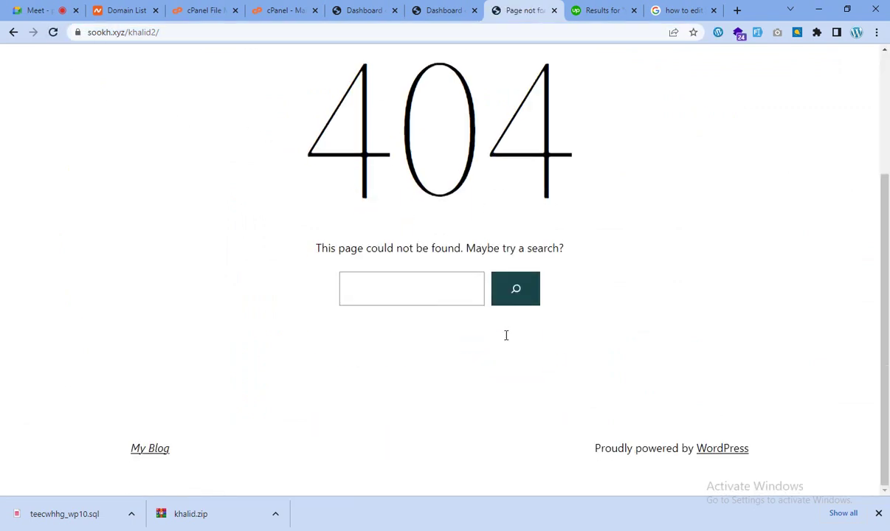
pyautogui.scroll(2, 495, 336)
pyautogui.moveTo(313, 311); pyautogui.dragTo(577, 311)
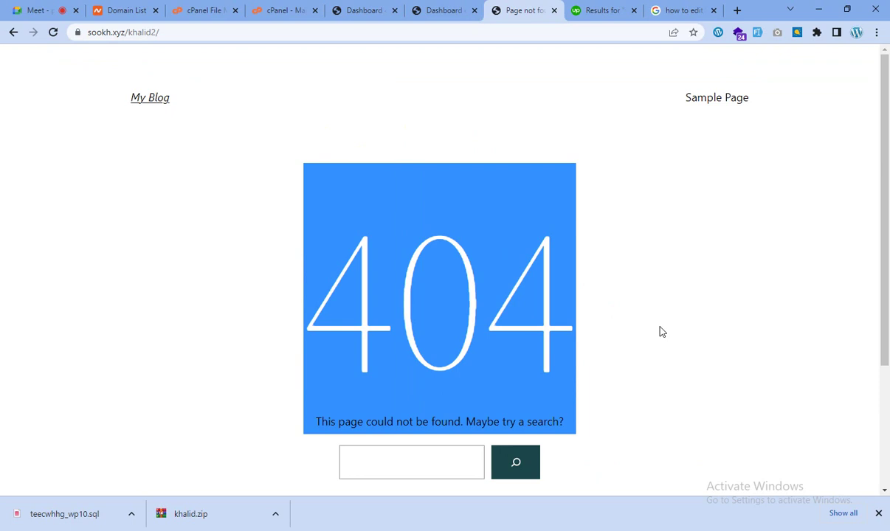
pyautogui.click(626, 313)
pyautogui.scroll(-2, 463, 304)
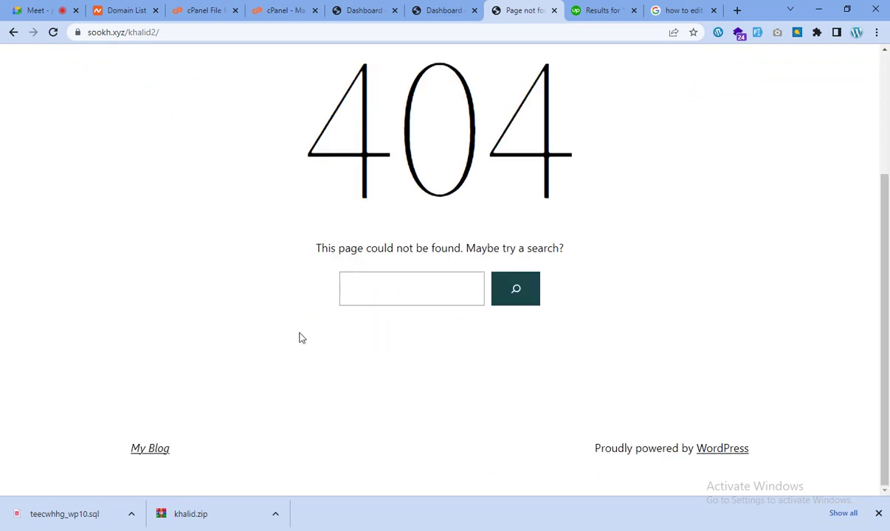
pyautogui.scroll(3, 266, 339)
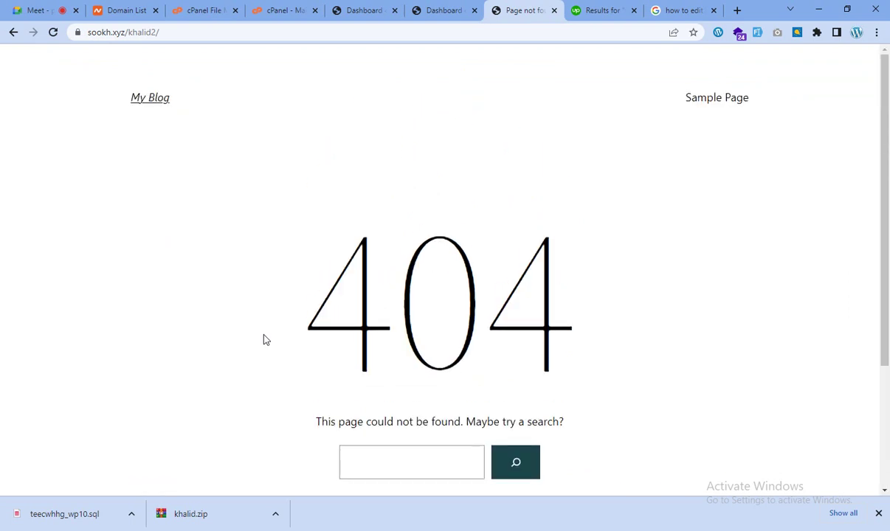
pyautogui.click(443, 10)
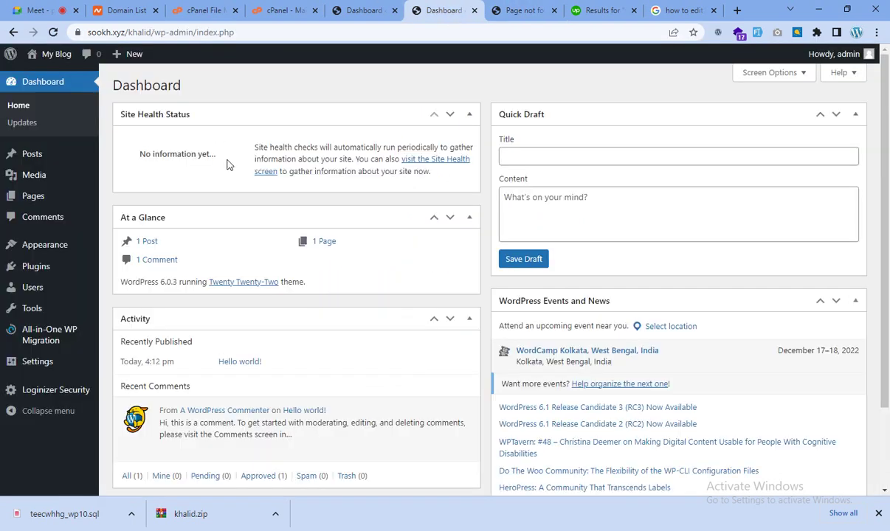
pyautogui.click(349, 9)
pyautogui.click(280, 10)
pyautogui.click(203, 11)
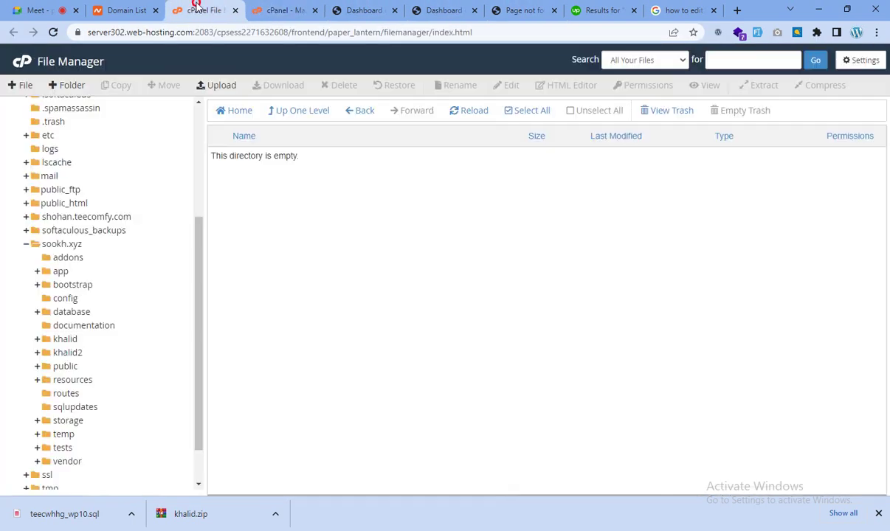
# - Permanently delete the empty khalid folder and khalid.zip from khalid2, skipping the trash
pyautogui.click(279, 113)
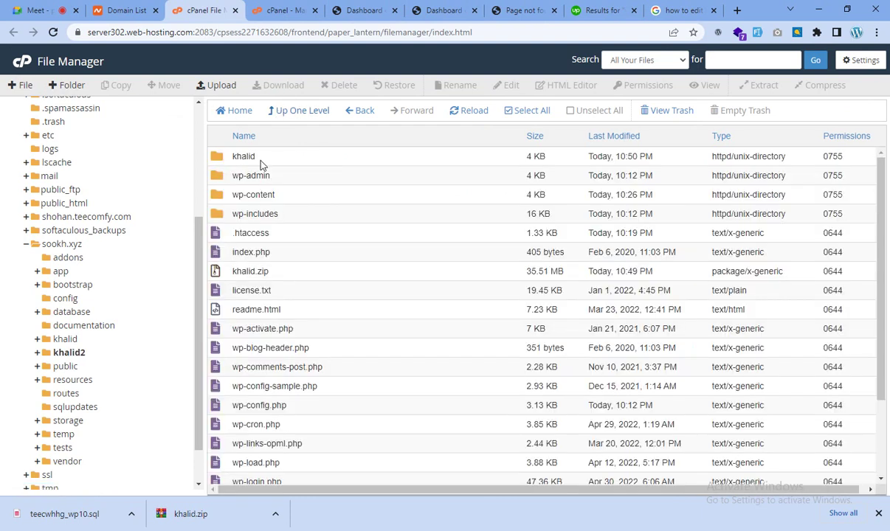
pyautogui.click(259, 158)
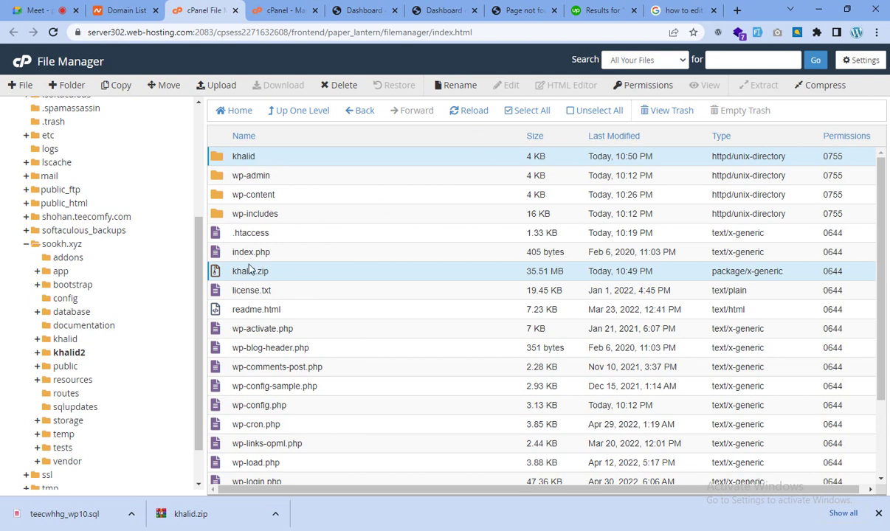
pyautogui.click(330, 87)
pyautogui.click(318, 279)
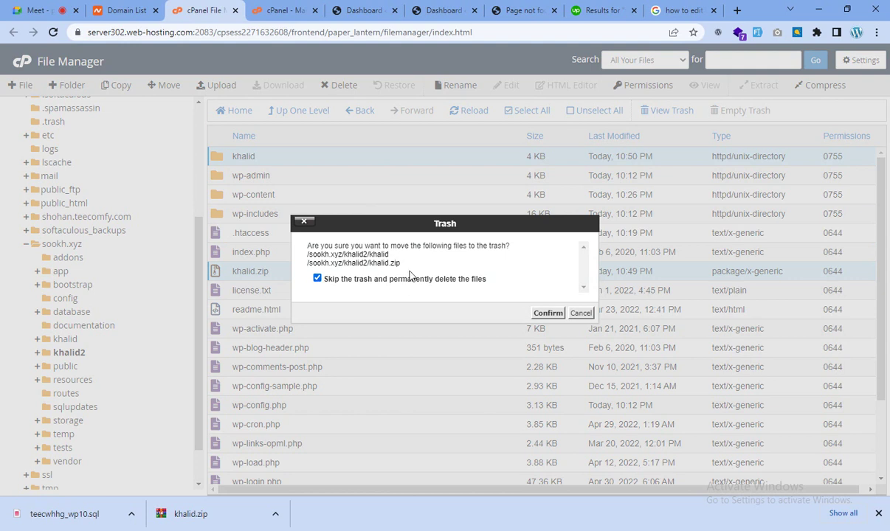
pyautogui.click(542, 313)
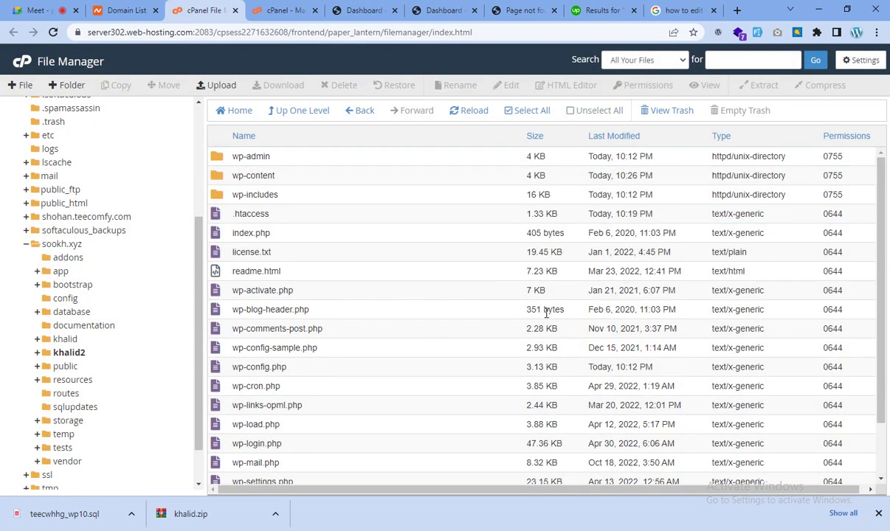
pyautogui.scroll(-1, 380, 314)
pyautogui.scroll(1, 393, 377)
pyautogui.click(519, 11)
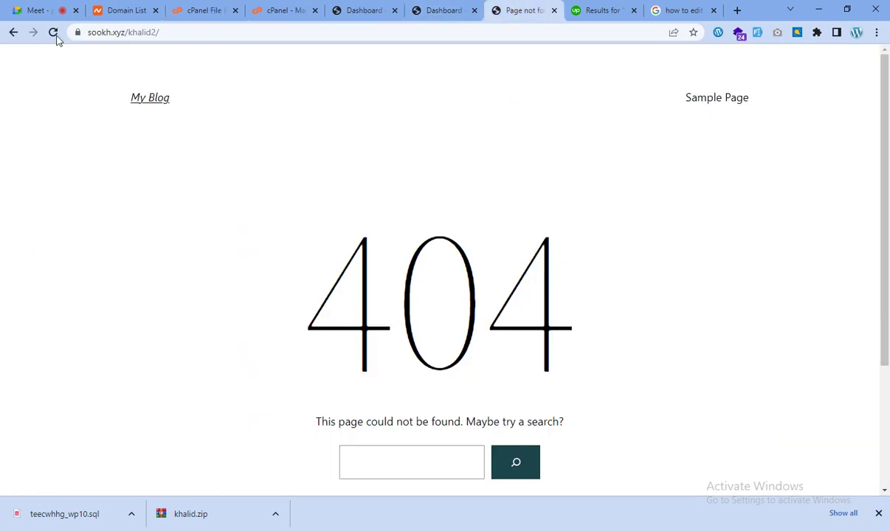
# - Reload sookh.xyz/khalid2/ to check the site again
pyautogui.click(53, 32)
pyautogui.scroll(-3, 405, 356)
pyautogui.scroll(3, 405, 356)
# - From the cPanel home page, open MySQL Databases in a new tab
pyautogui.click(266, 10)
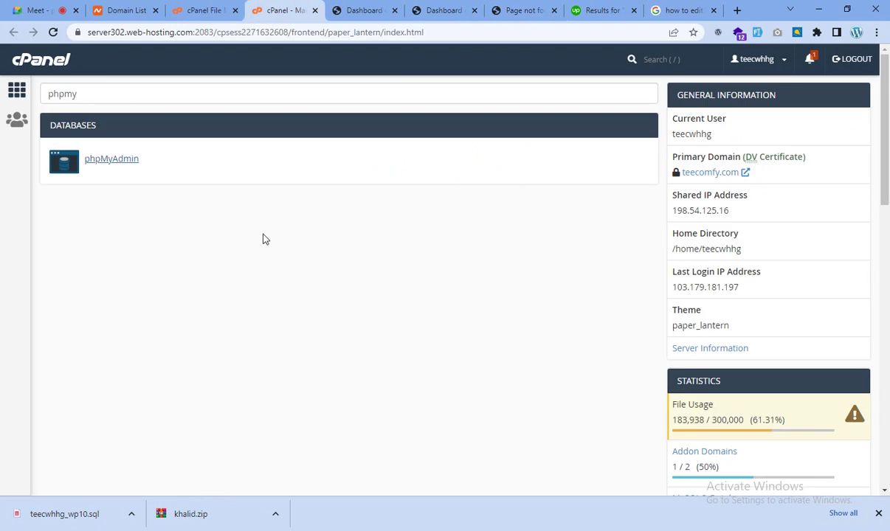
pyautogui.click(198, 10)
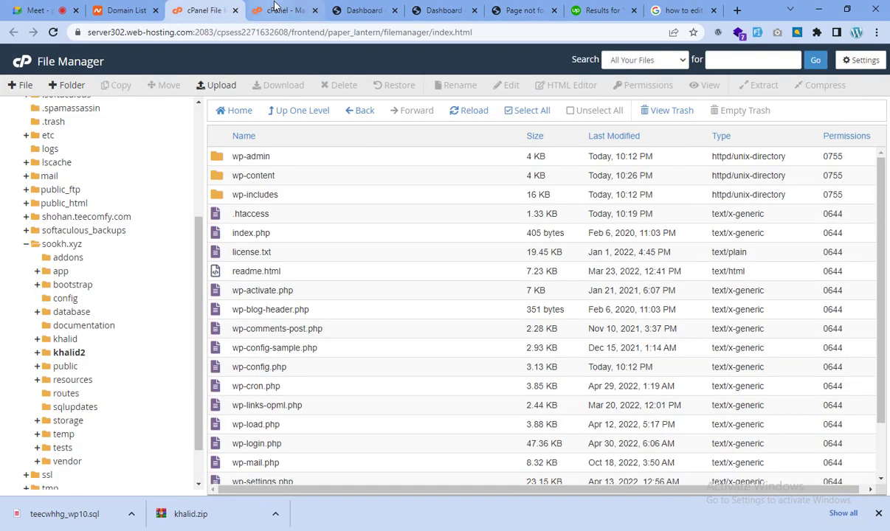
pyautogui.click(277, 9)
pyautogui.click(29, 68)
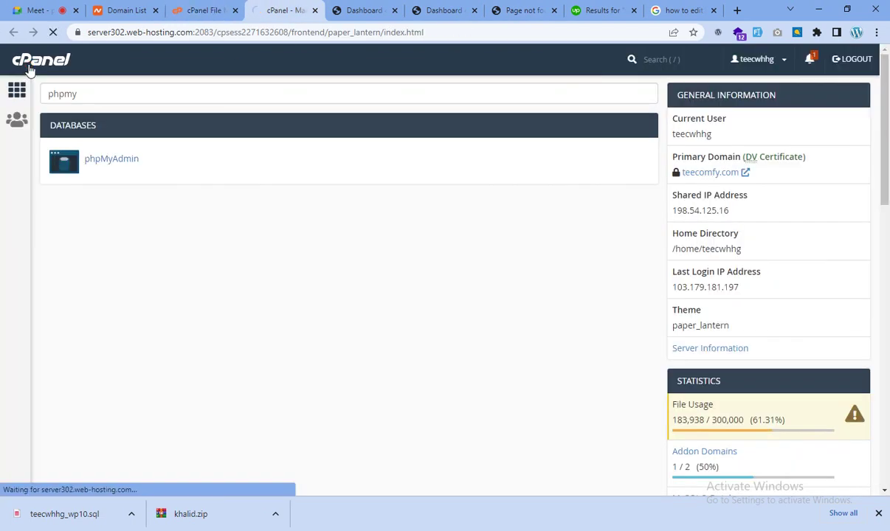
pyautogui.scroll(-5, 176, 267)
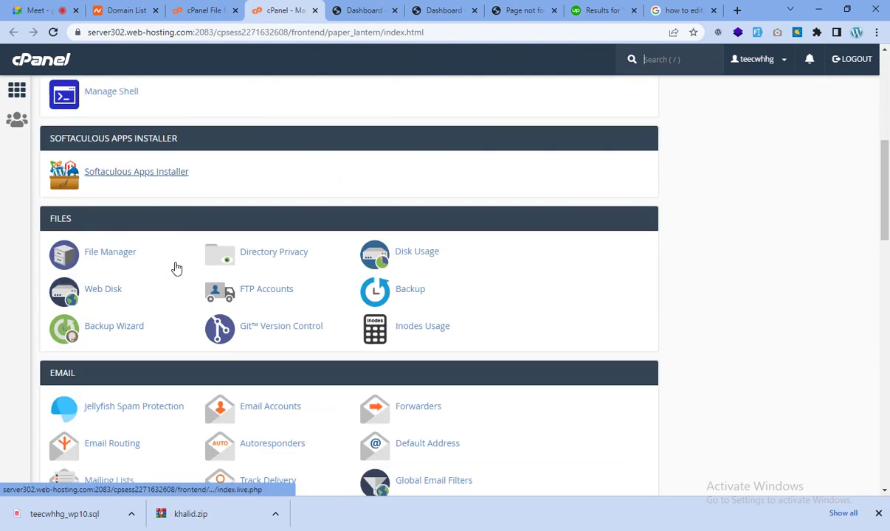
pyautogui.scroll(-8, 176, 267)
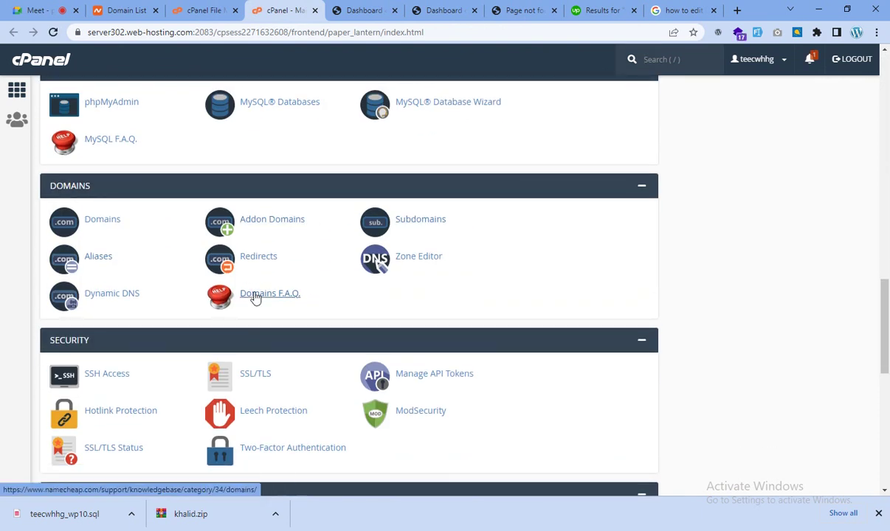
pyautogui.scroll(3, 257, 299)
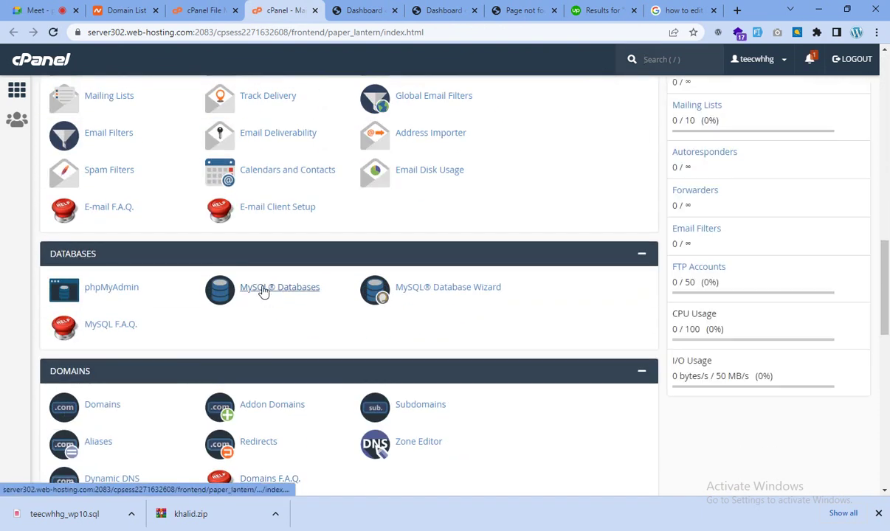
pyautogui.middleClick(264, 290)
pyautogui.click(325, 9)
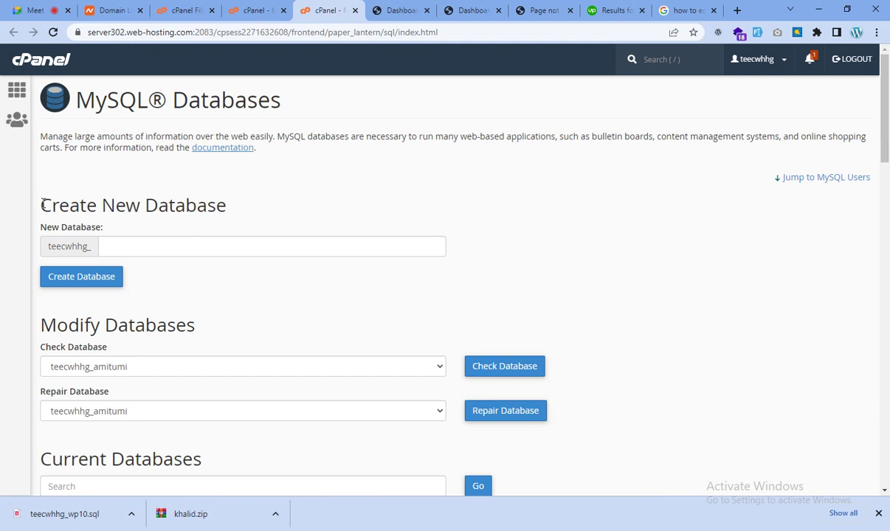
# - Create a new MySQL database named khalid, giving teecwhhg_khalid
pyautogui.moveTo(42, 205); pyautogui.dragTo(274, 201)
pyautogui.click(154, 241)
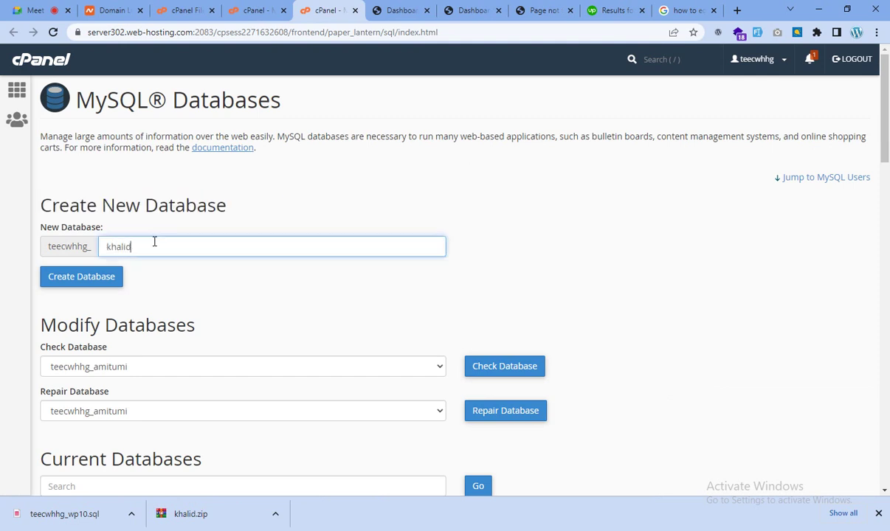
pyautogui.write('khalid')
pyautogui.doubleClick(144, 247)
pyautogui.click(184, 279)
pyautogui.click(89, 280)
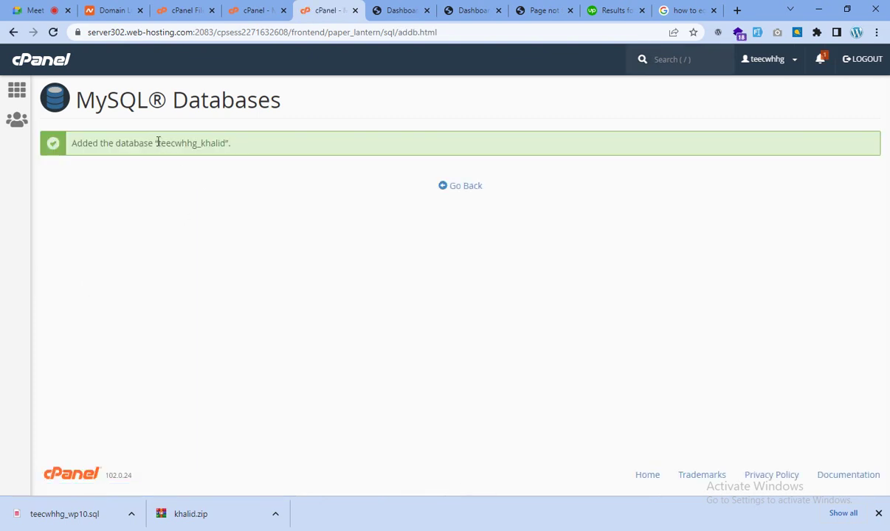
pyautogui.moveTo(157, 141); pyautogui.dragTo(224, 141)
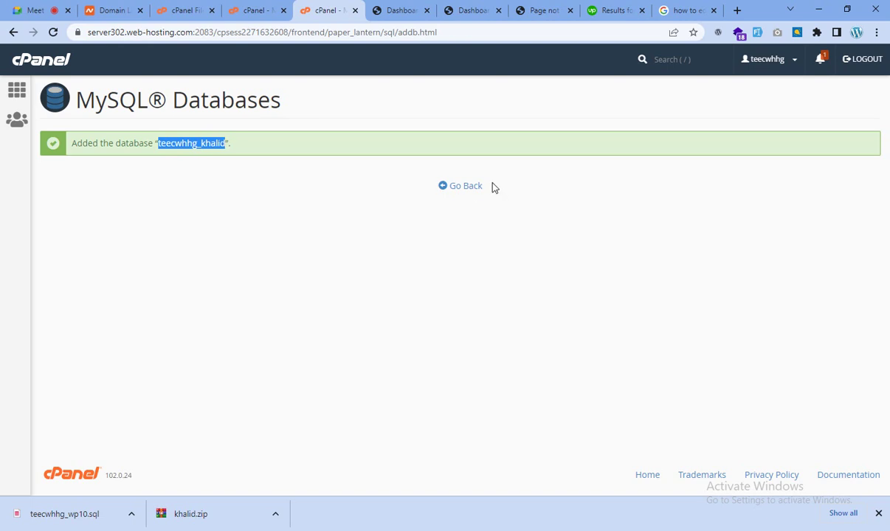
pyautogui.click(468, 188)
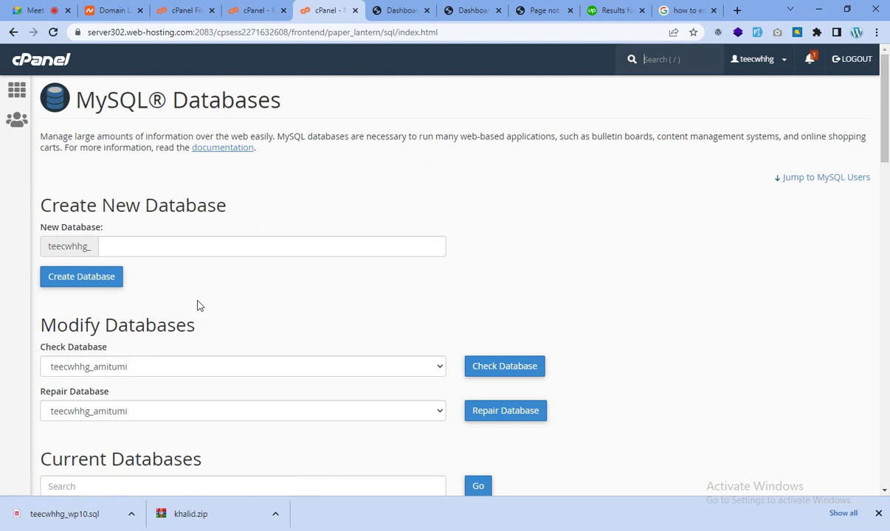
pyautogui.scroll(-8, 199, 303)
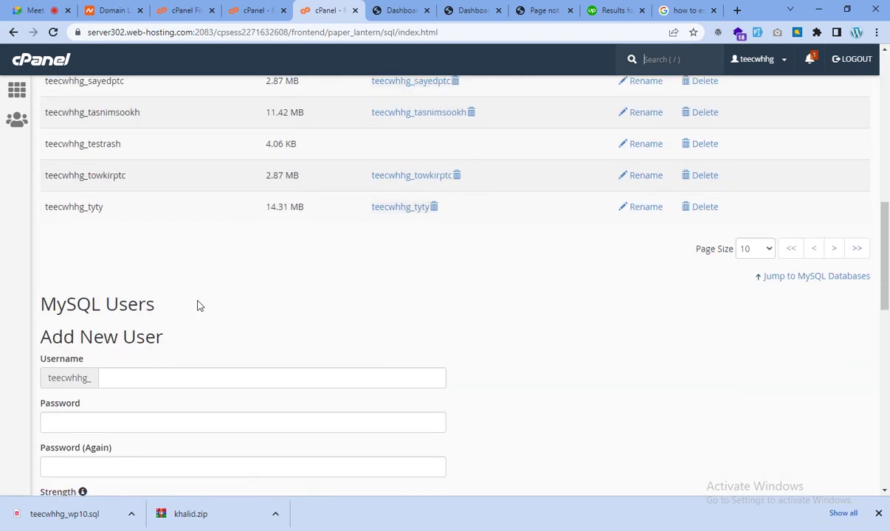
pyautogui.scroll(-2, 139, 278)
pyautogui.click(129, 257)
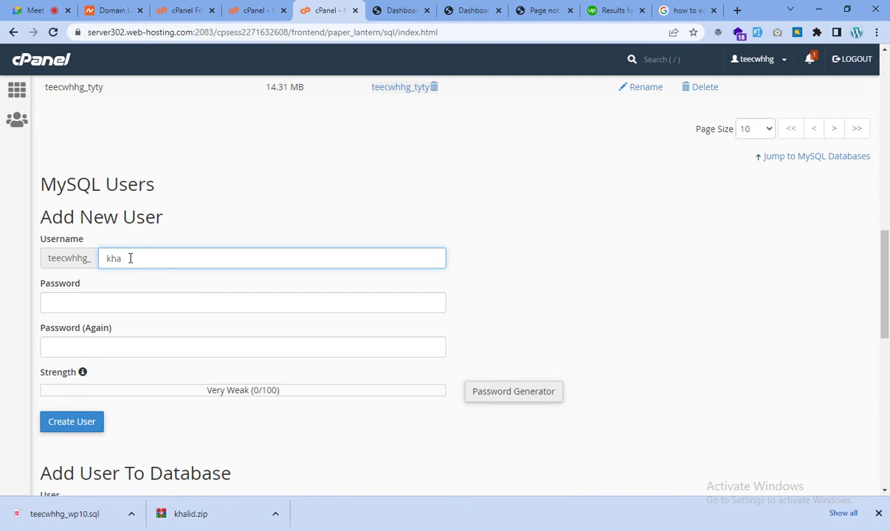
pyautogui.click(87, 302)
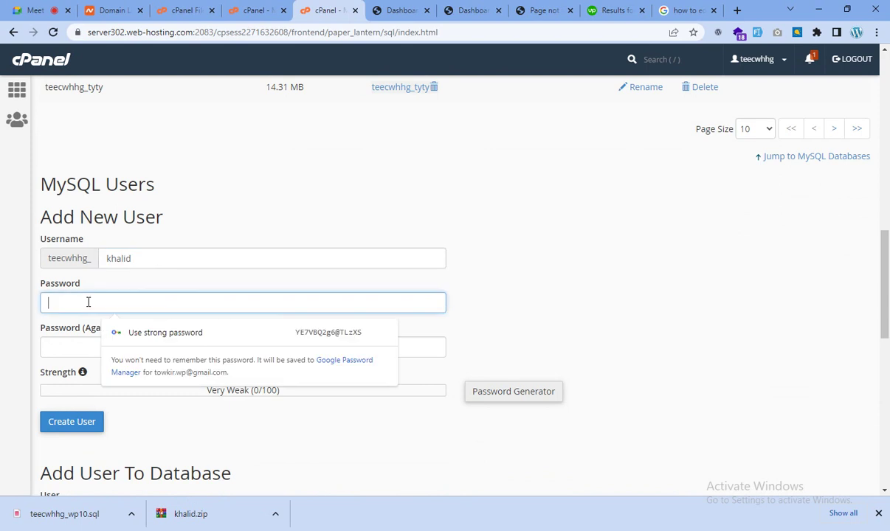
pyautogui.hotkey('ctrl', 'v')
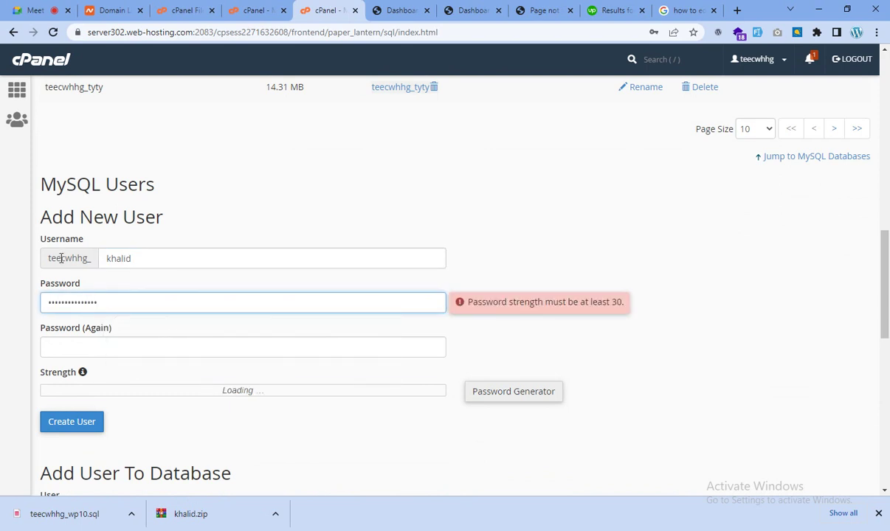
pyautogui.click(65, 346)
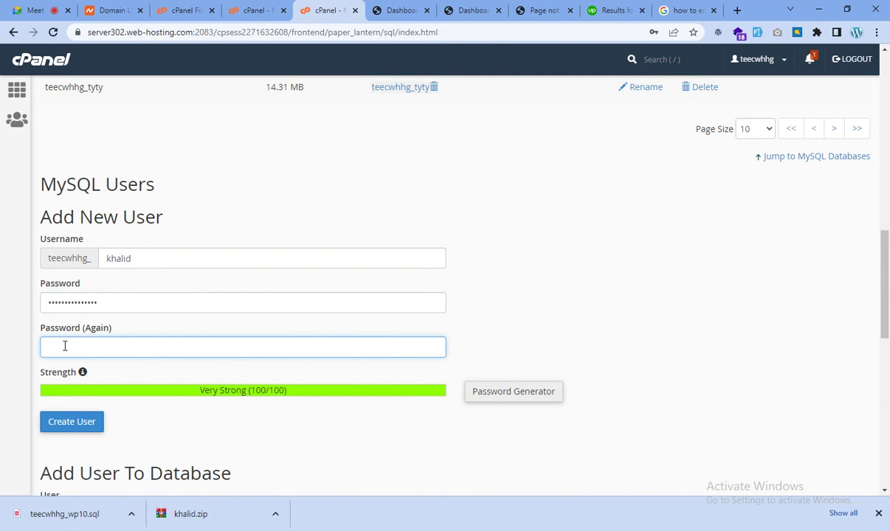
pyautogui.hotkey('ctrl', 'v')
pyautogui.click(61, 428)
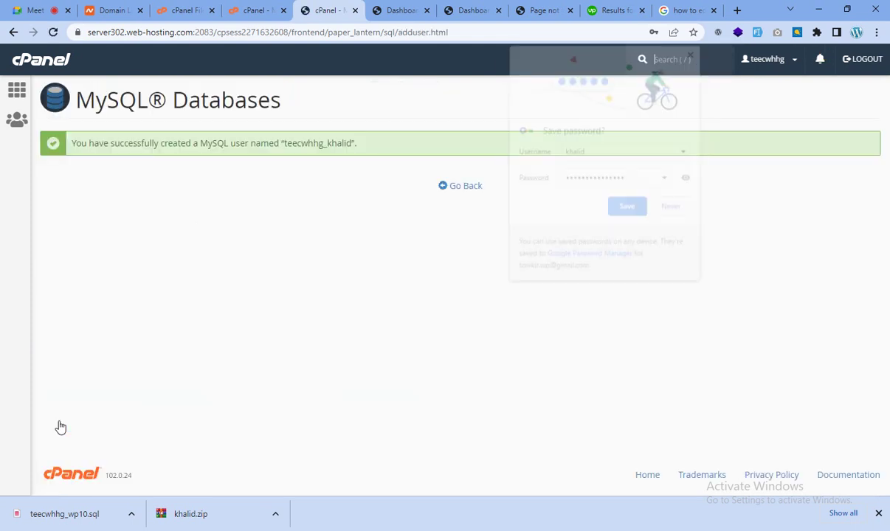
pyautogui.click(674, 208)
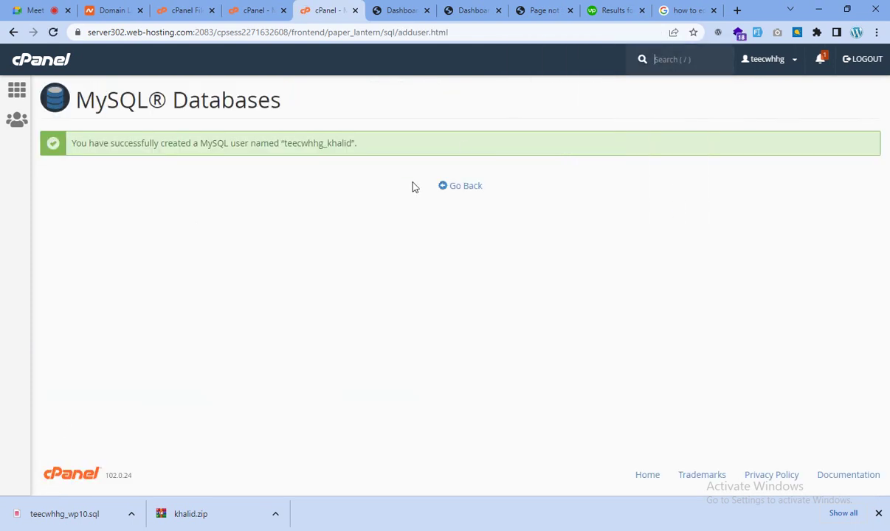
pyautogui.click(460, 188)
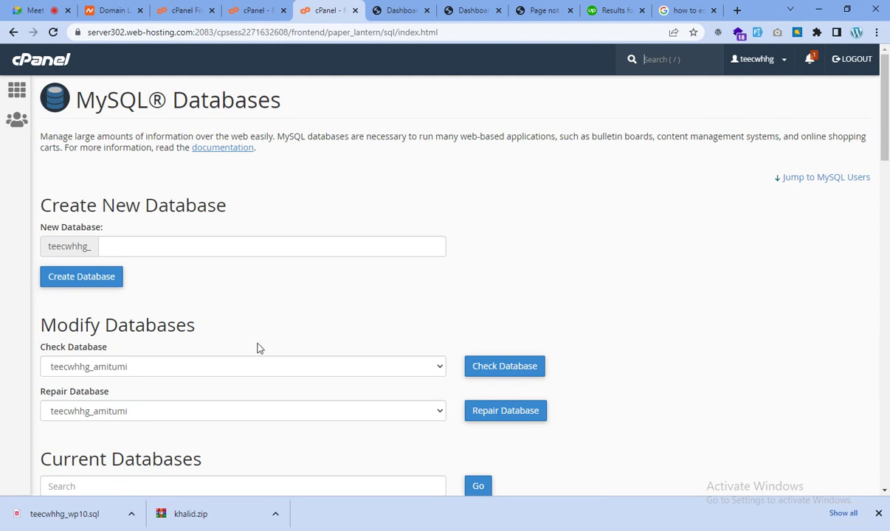
pyautogui.scroll(-8, 243, 365)
pyautogui.scroll(-7, 229, 385)
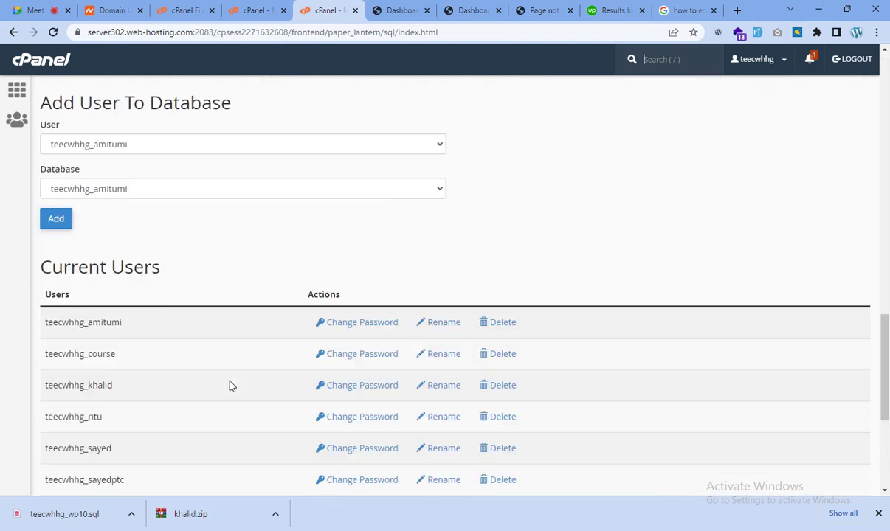
pyautogui.click(147, 146)
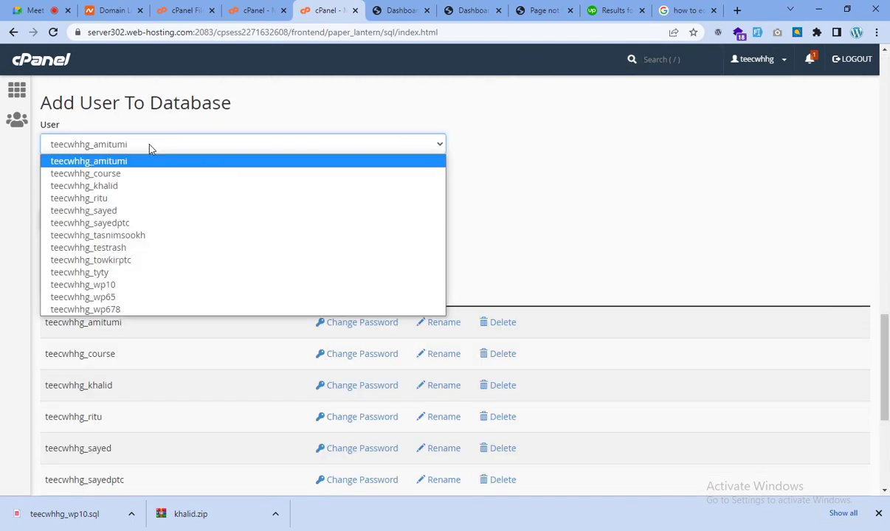
pyautogui.click(129, 186)
pyautogui.click(118, 188)
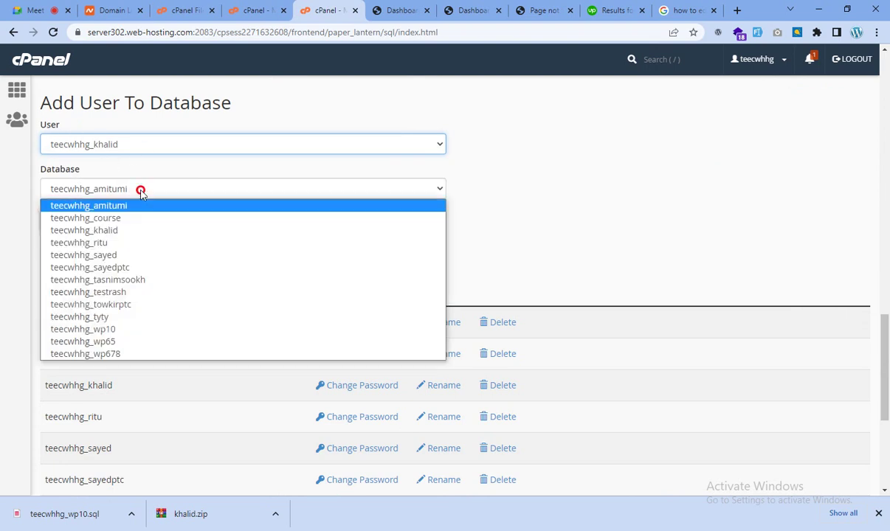
pyautogui.click(113, 231)
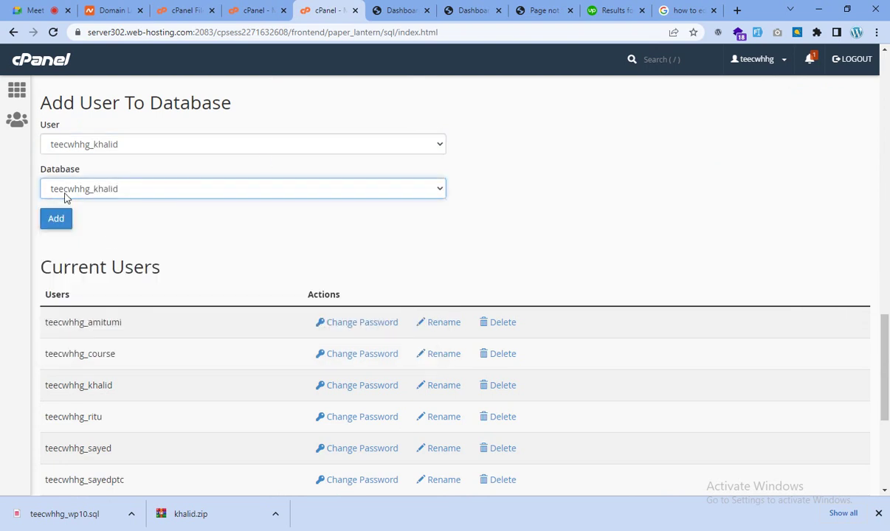
pyautogui.click(60, 219)
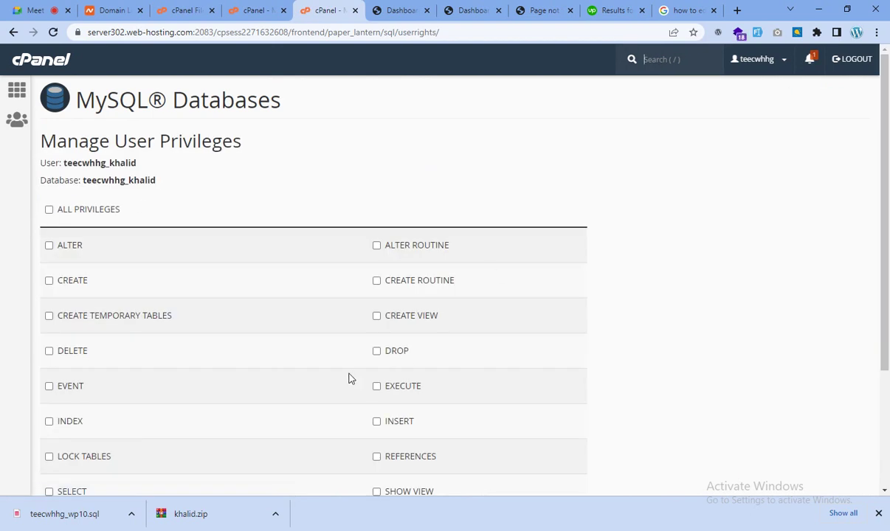
# - Grant the user ALL PRIVILEGES on the database and save the changes
pyautogui.scroll(-2, 347, 376)
pyautogui.scroll(2, 336, 347)
pyautogui.click(49, 210)
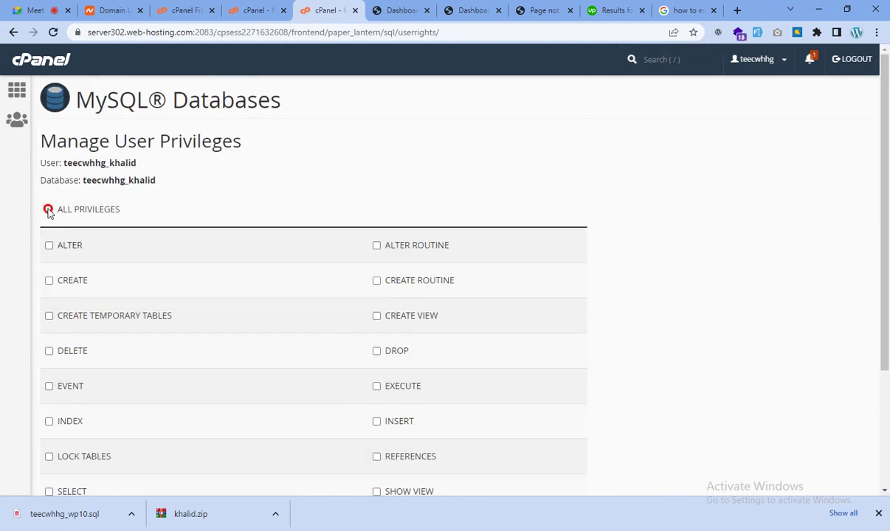
pyautogui.scroll(-2, 221, 268)
pyautogui.click(65, 404)
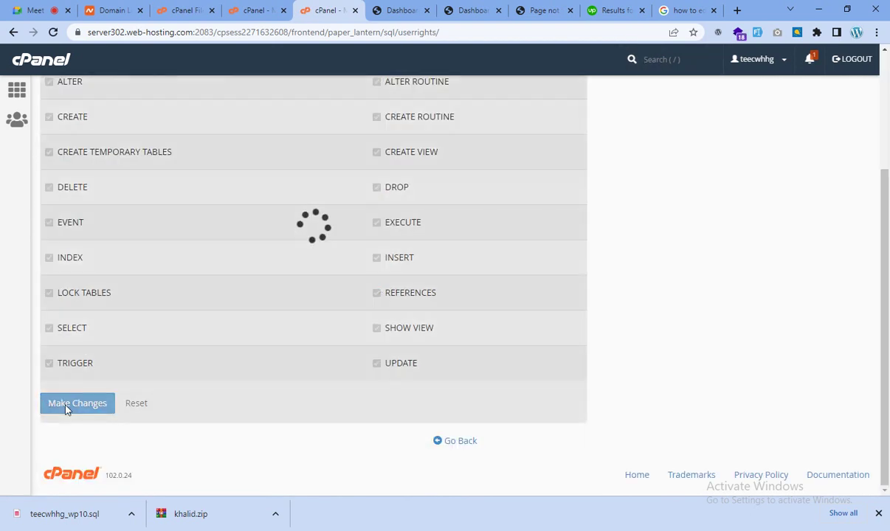
pyautogui.scroll(2, 294, 369)
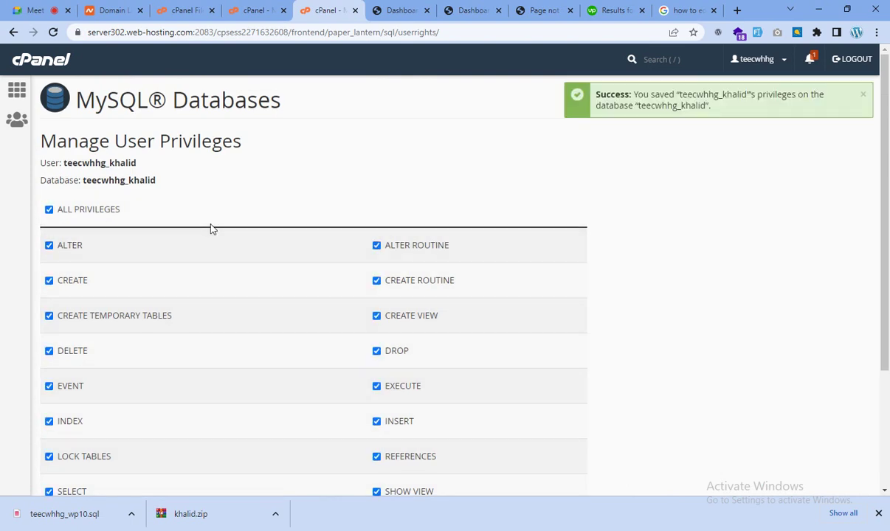
pyautogui.scroll(-2, 135, 347)
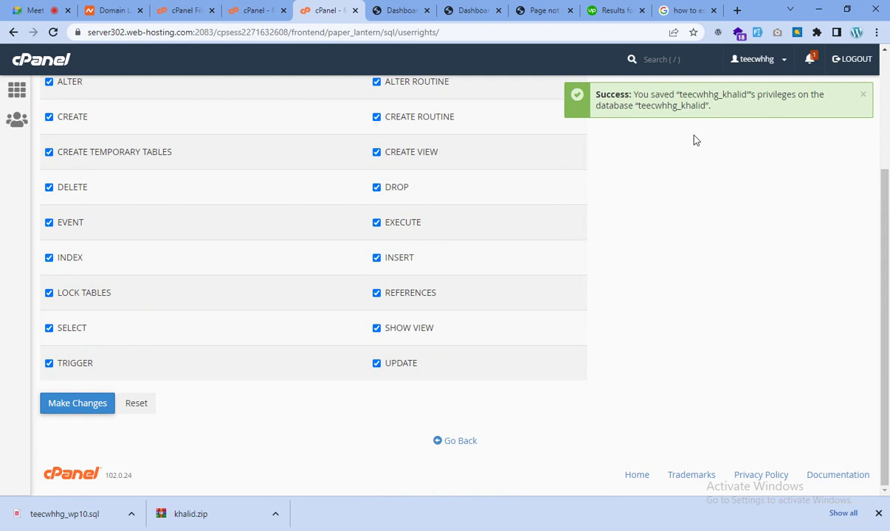
pyautogui.scroll(2, 586, 318)
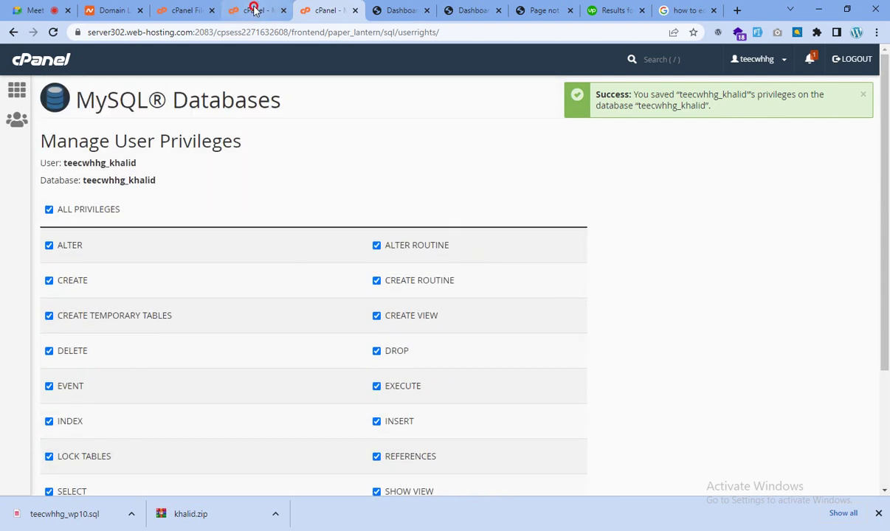
pyautogui.click(246, 10)
# - Open khalid2's wp-config.php in the File Manager code editor
pyautogui.click(183, 10)
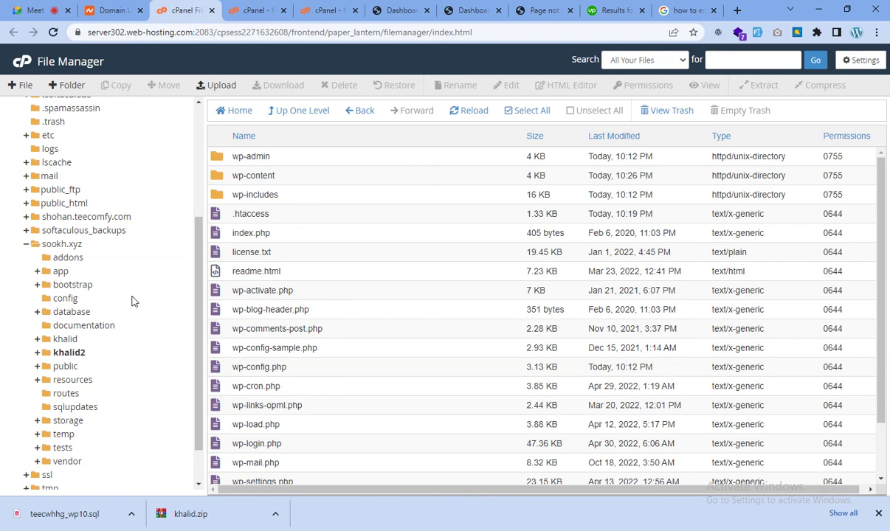
pyautogui.scroll(-2, 339, 284)
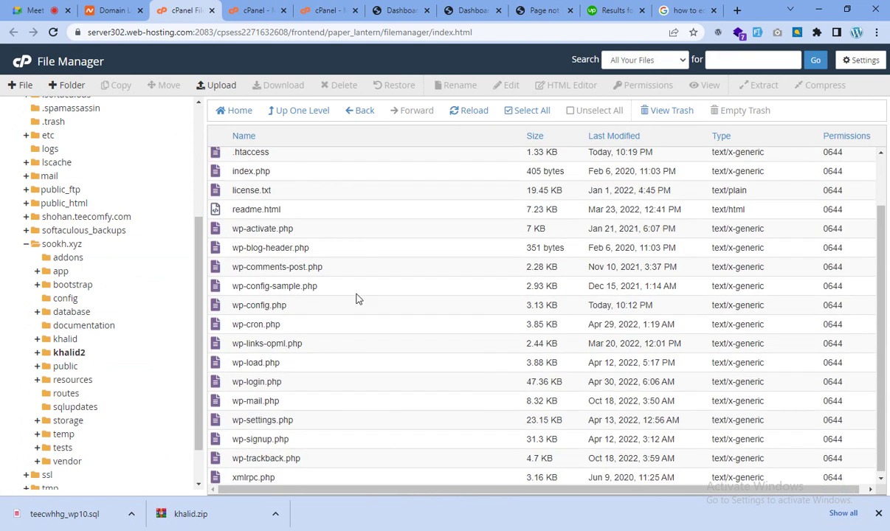
pyautogui.click(293, 306)
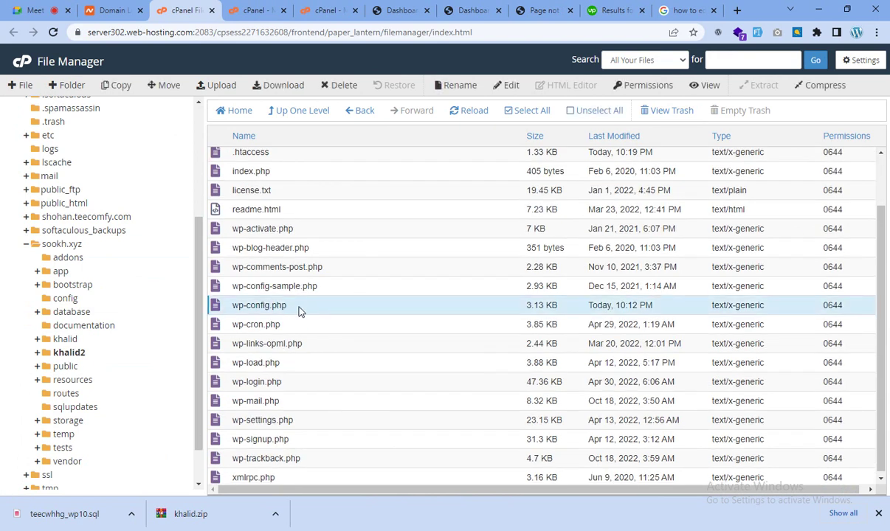
pyautogui.rightClick(299, 309)
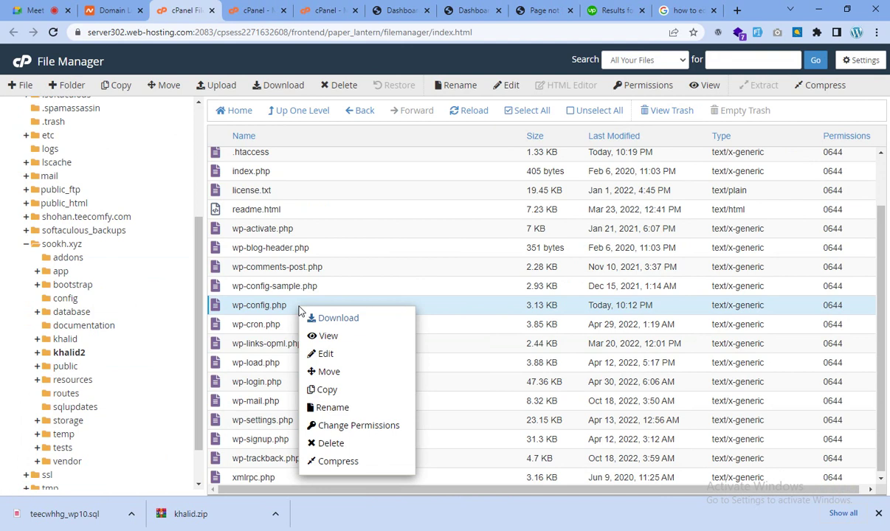
pyautogui.click(329, 354)
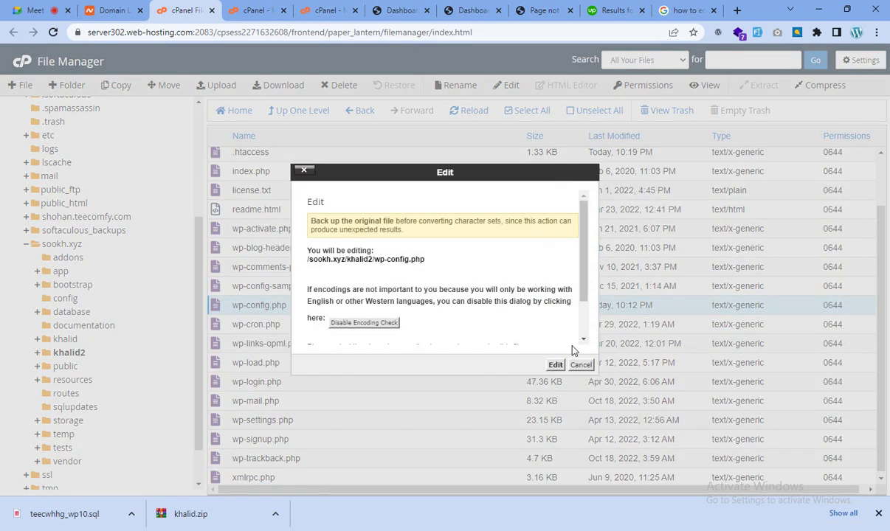
pyautogui.click(553, 366)
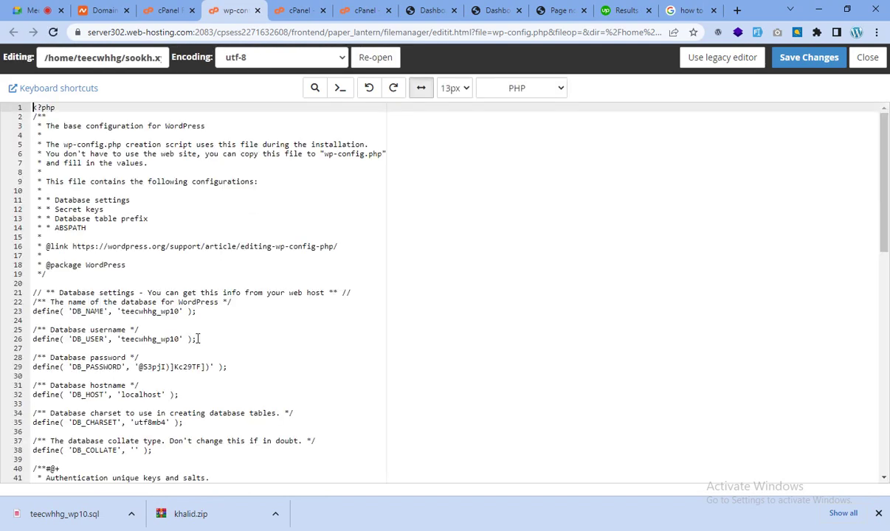
pyautogui.scroll(-1, 188, 339)
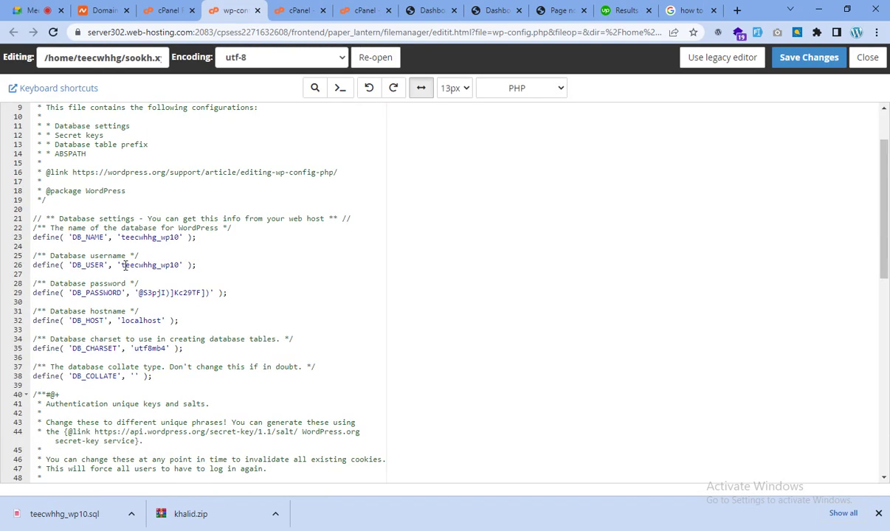
pyautogui.moveTo(123, 266); pyautogui.dragTo(178, 264)
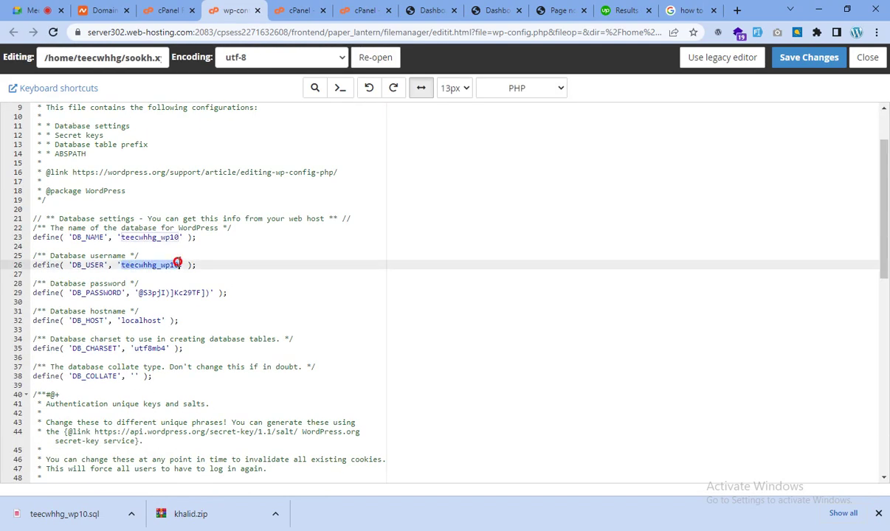
pyautogui.click(135, 237)
pyautogui.moveTo(121, 237); pyautogui.dragTo(180, 236)
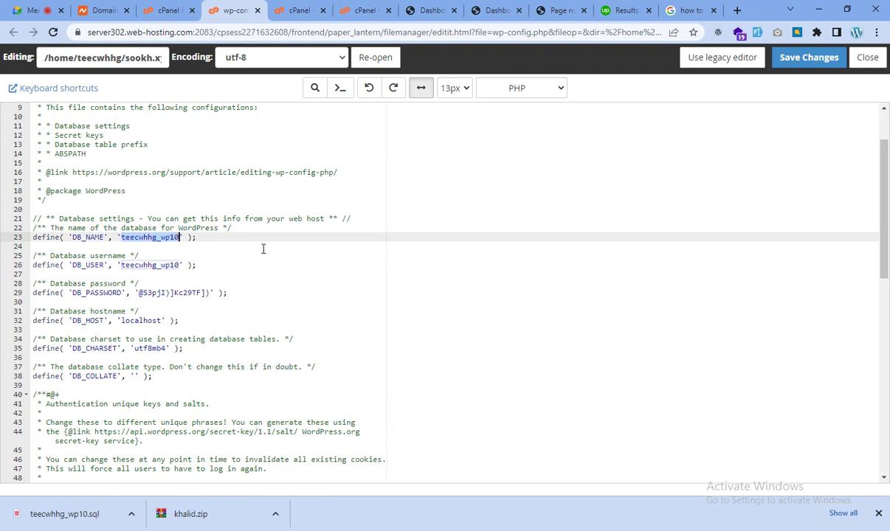
pyautogui.write('teecwhhg_khalid')
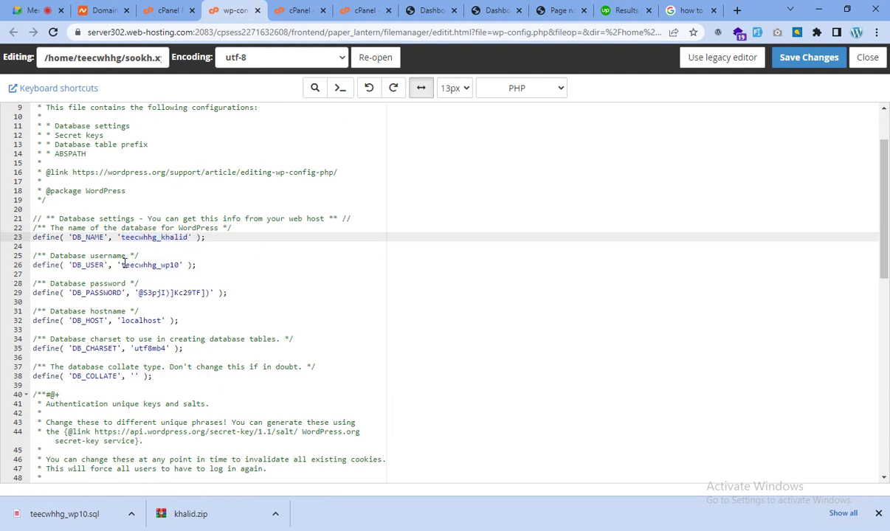
pyautogui.moveTo(120, 265); pyautogui.dragTo(179, 265)
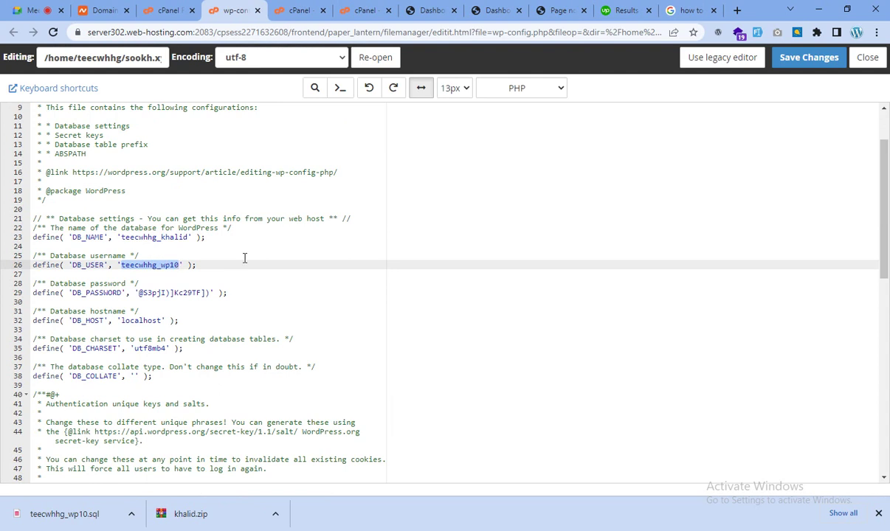
pyautogui.hotkey('ctrl', 'v')
pyautogui.click(140, 293)
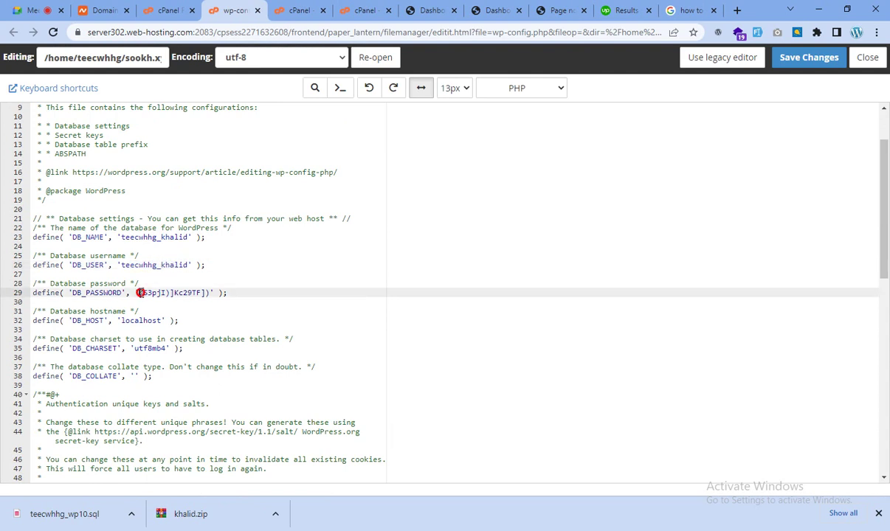
pyautogui.moveTo(140, 292); pyautogui.dragTo(211, 293)
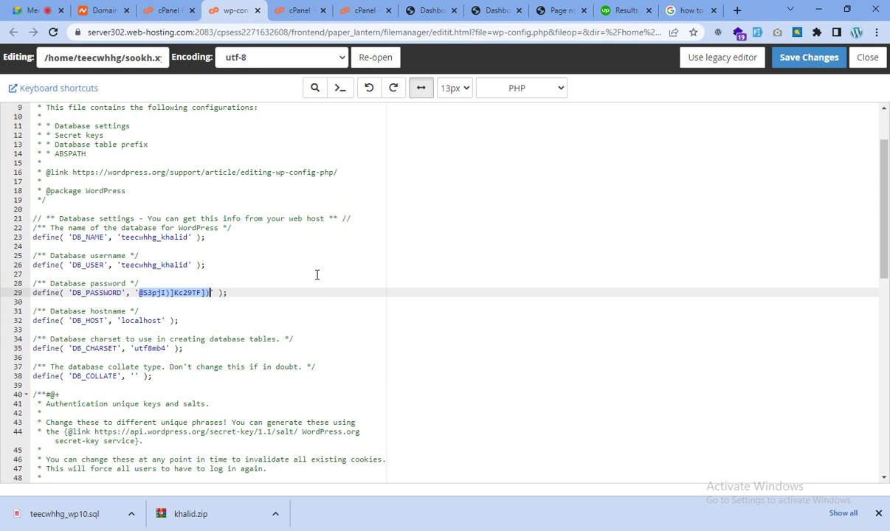
pyautogui.hotkey('ctrl', 'v')
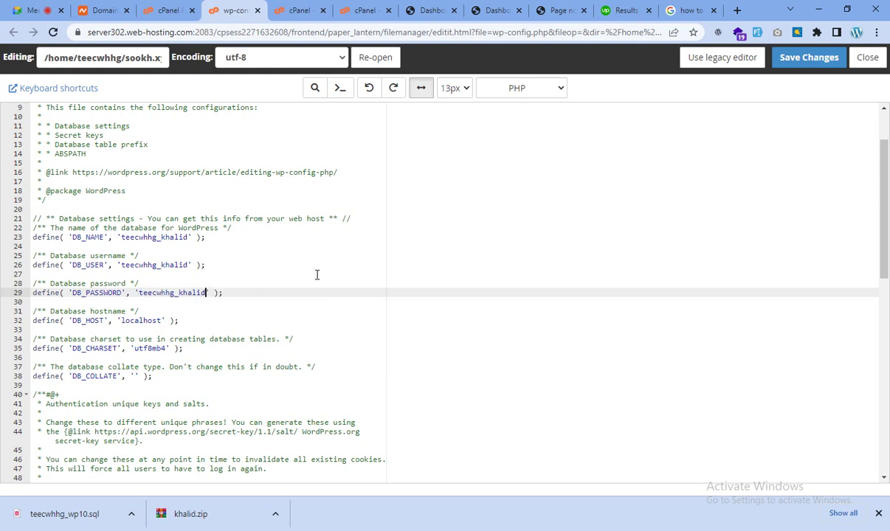
pyautogui.click(815, 65)
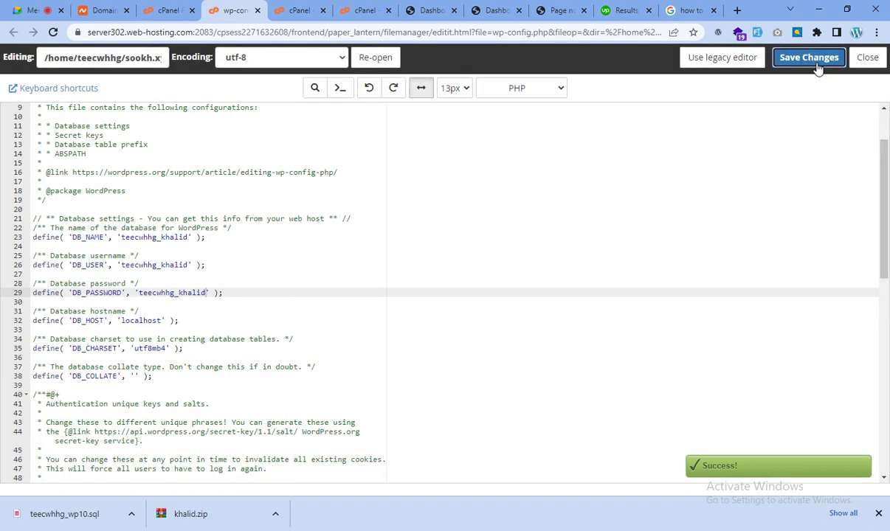
pyautogui.click(559, 10)
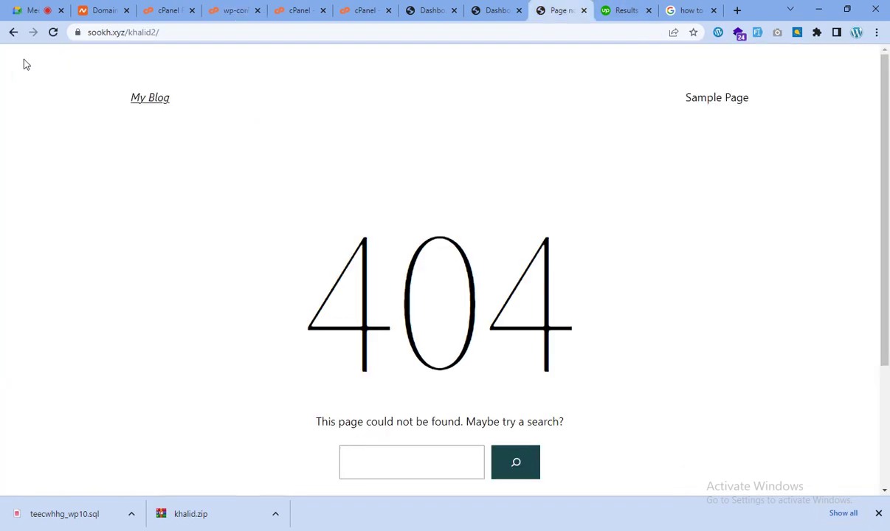
# - Reload the khalid2 site to reach WordPress's language chooser, then close the wp-config.php editor
pyautogui.click(53, 32)
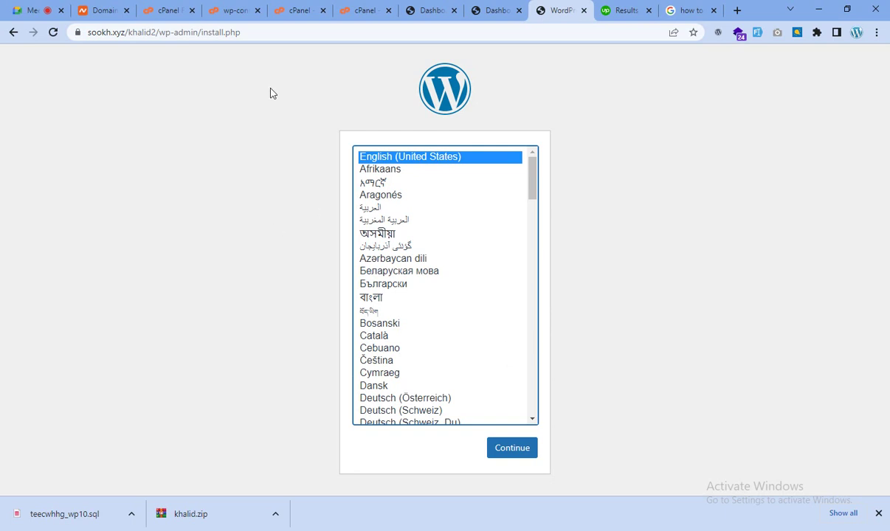
pyautogui.click(230, 11)
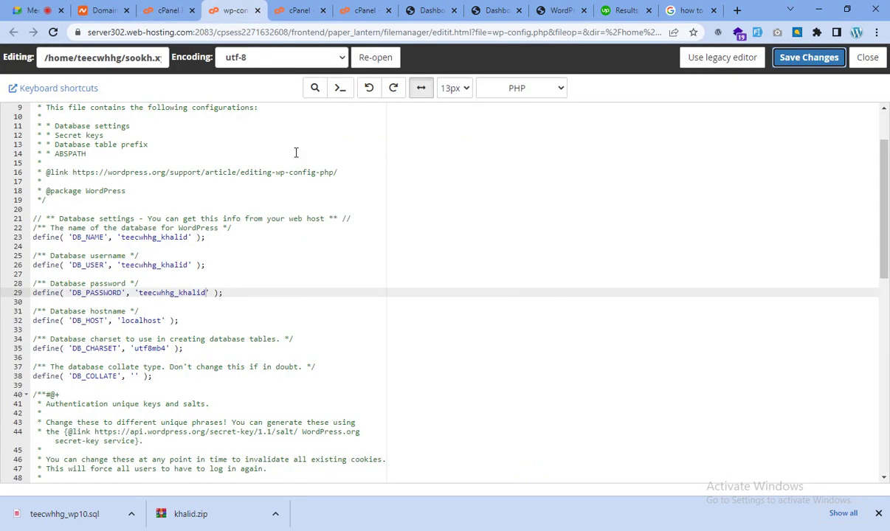
pyautogui.click(256, 11)
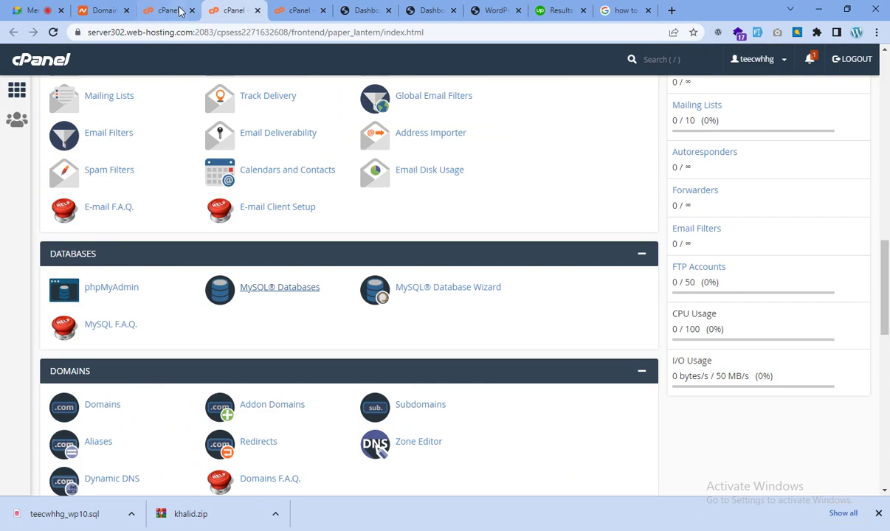
# - Open the empty teecwhhg_khalid database in phpMyAdmin
pyautogui.click(123, 288)
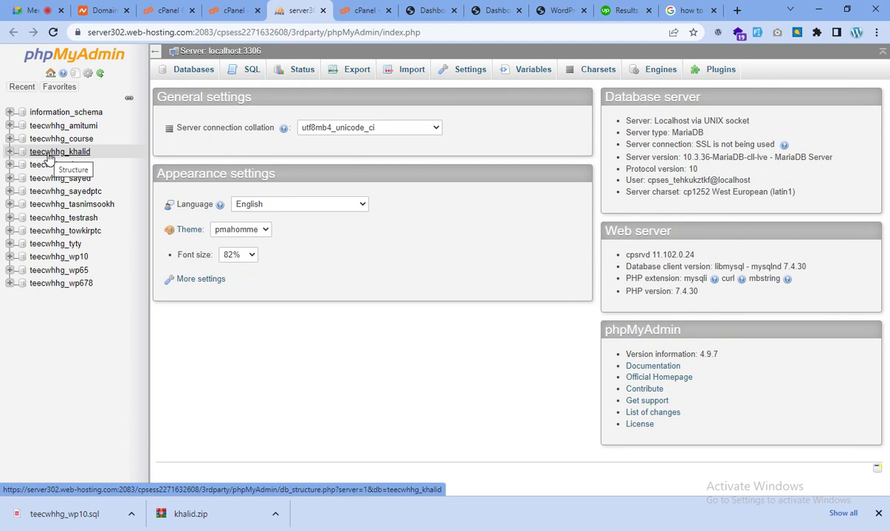
pyautogui.click(50, 153)
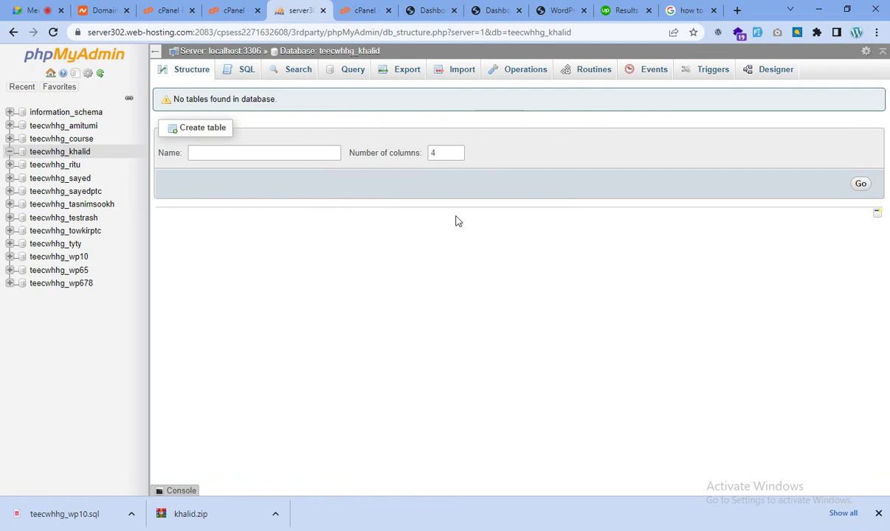
# - Import teecwhhg_wp10.sql from Downloads into the teecwhhg_khalid database
pyautogui.click(453, 75)
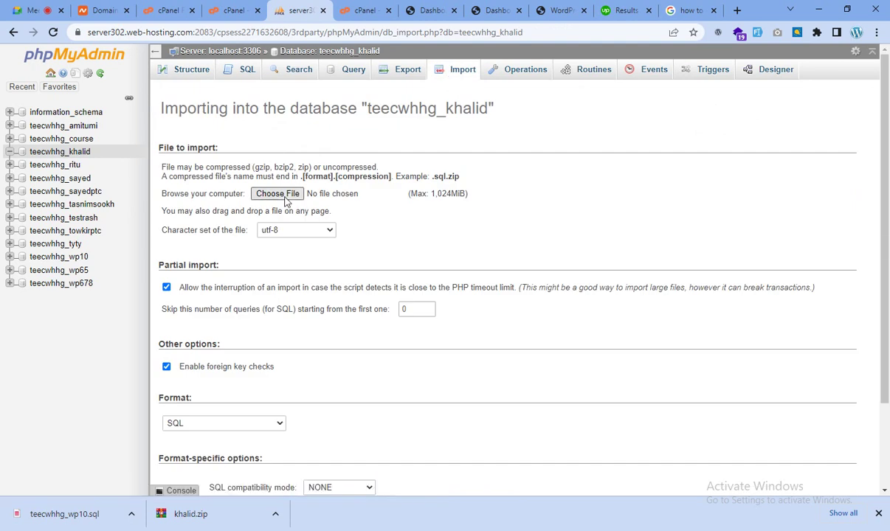
pyautogui.click(285, 197)
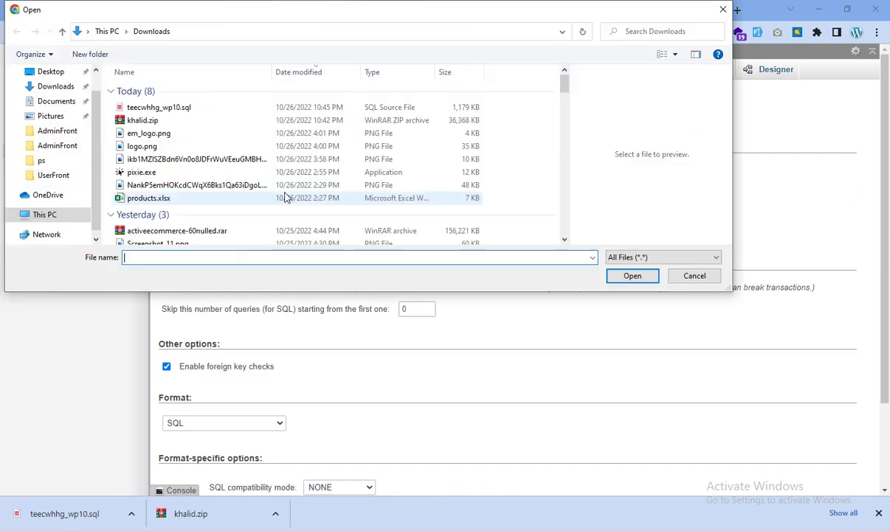
pyautogui.click(177, 109)
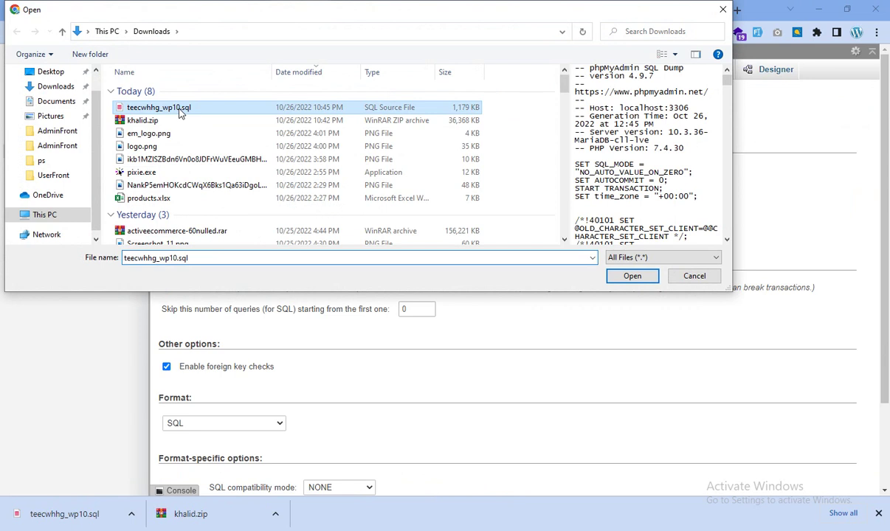
pyautogui.click(631, 276)
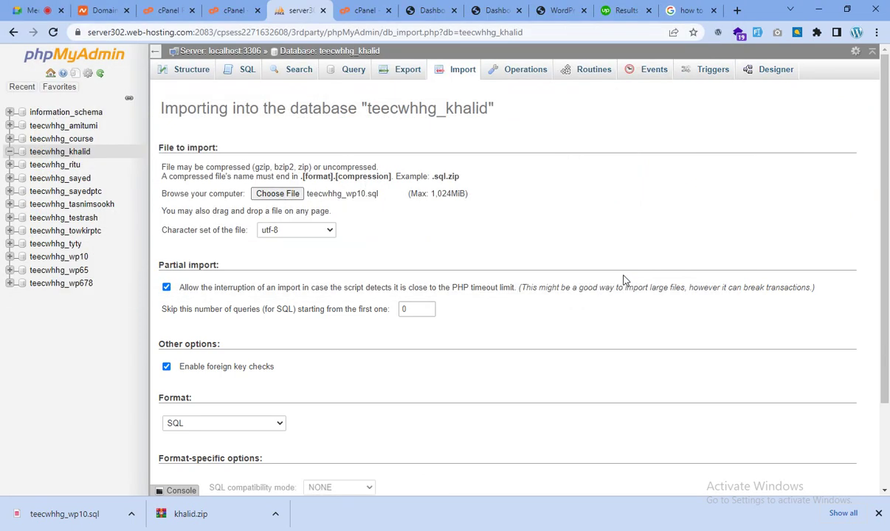
pyautogui.scroll(-3, 384, 221)
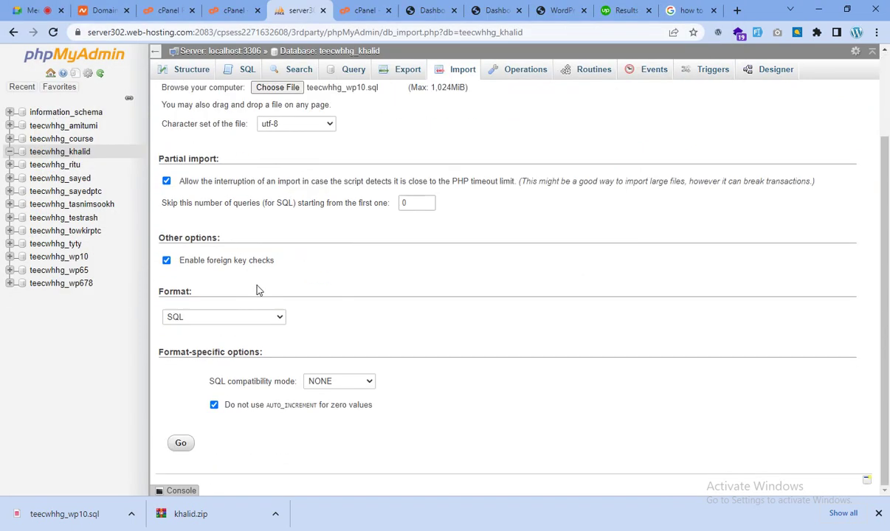
pyautogui.scroll(3, 322, 293)
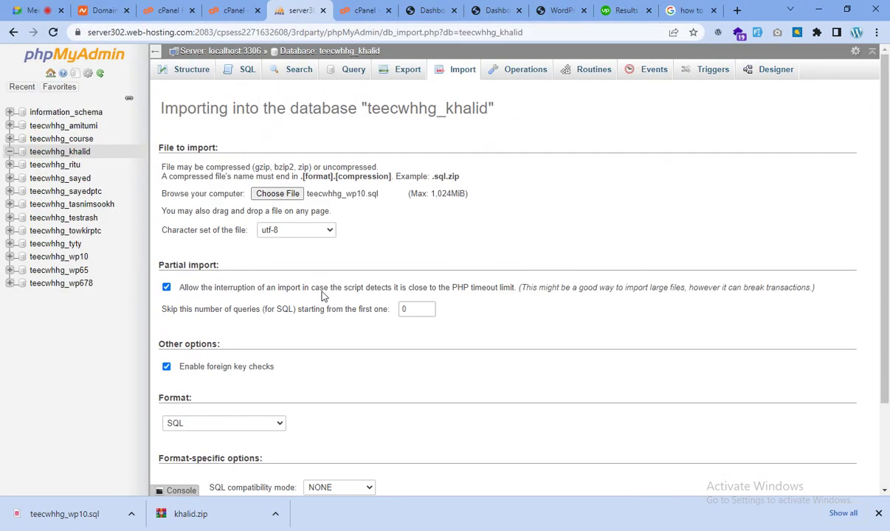
pyautogui.scroll(-3, 450, 225)
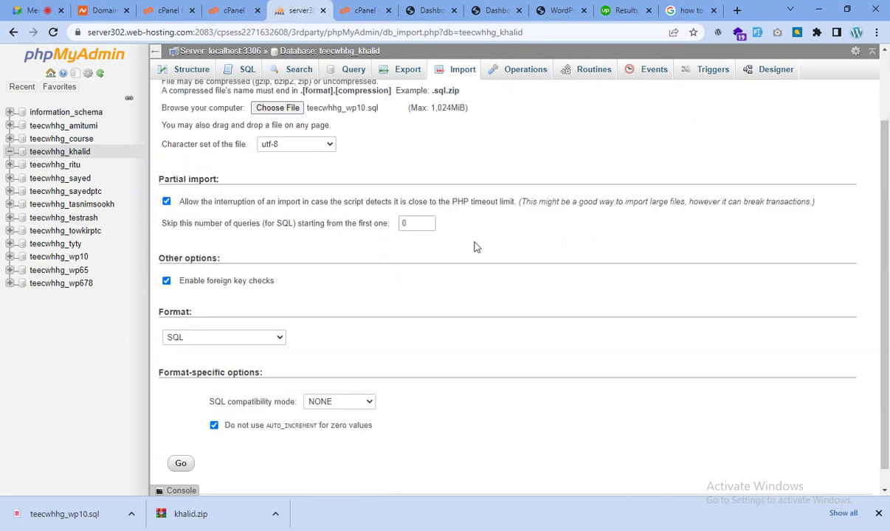
pyautogui.click(182, 444)
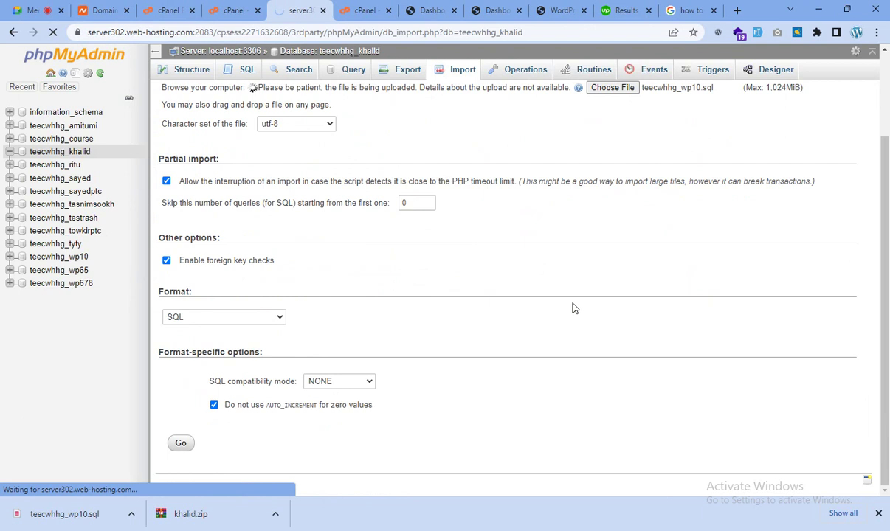
# - Confirm the import finished with 62 queries and the 13 wpnm_ tables added
pyautogui.scroll(3, 575, 308)
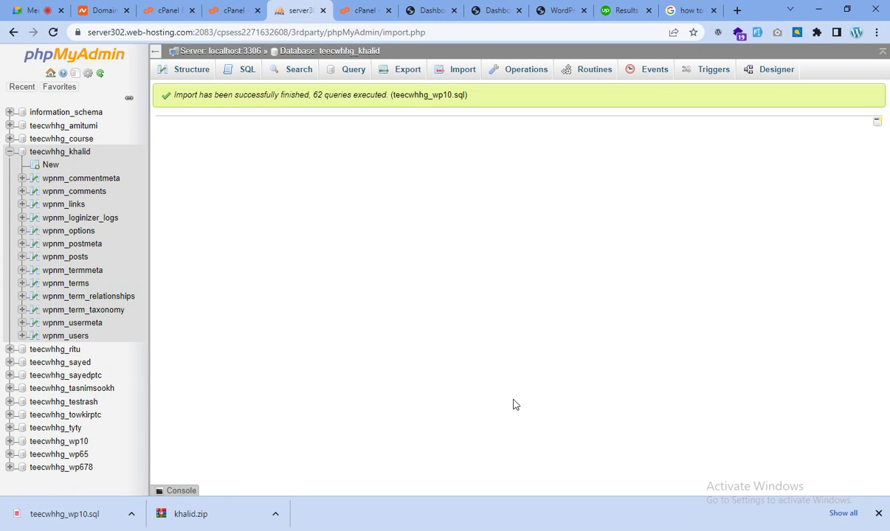
# - Trim the address to sookh.xyz/khalid2/ and reload, which shows the My Blog 404 page
pyautogui.click(572, 12)
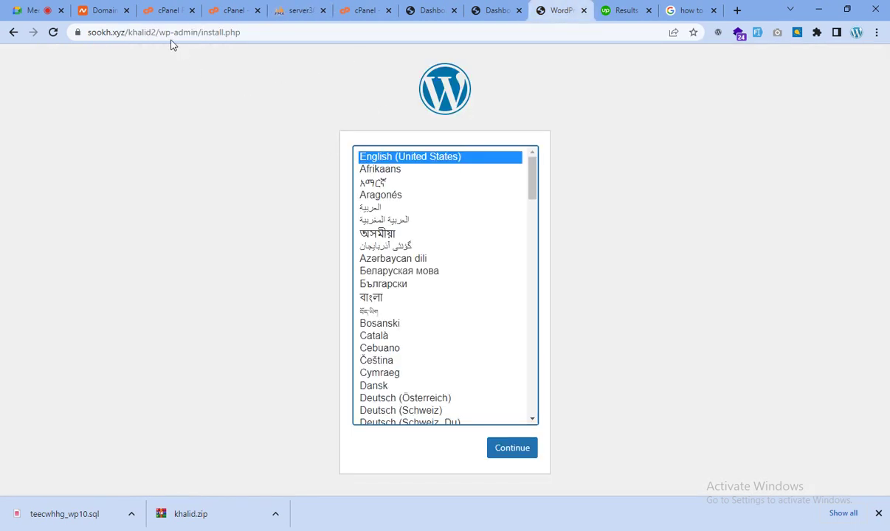
pyautogui.moveTo(158, 32); pyautogui.dragTo(331, 32)
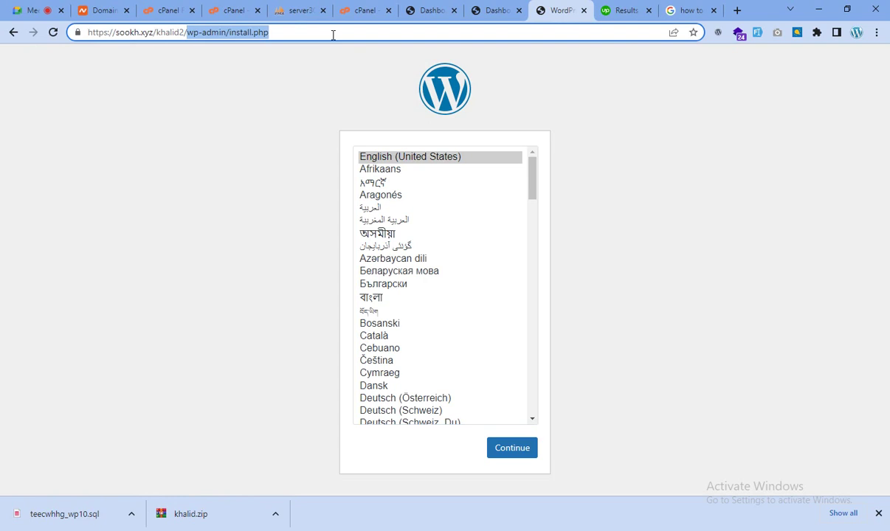
pyautogui.press('BackSpace')
pyautogui.press('Return')
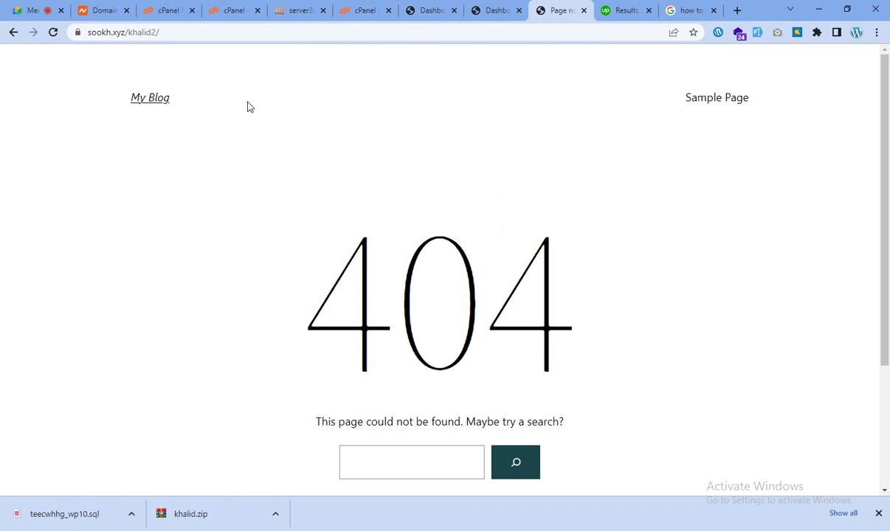
pyautogui.click(246, 31)
pyautogui.click(246, 32)
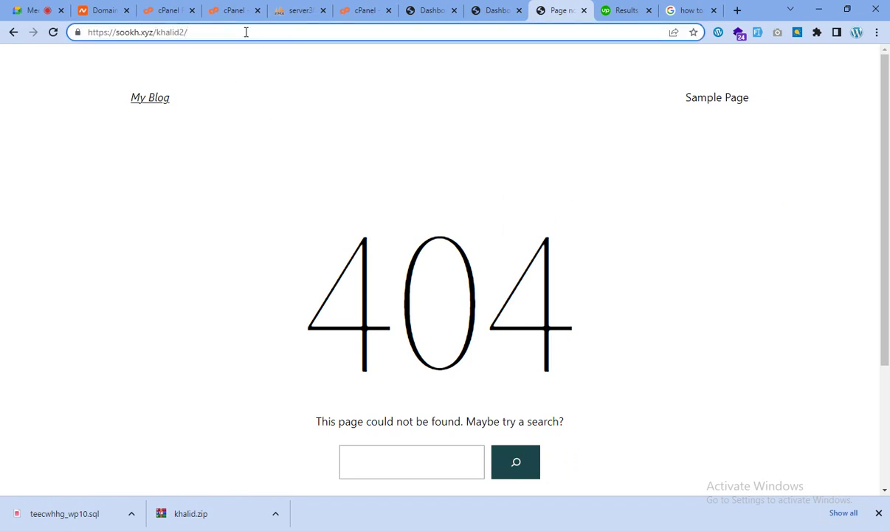
pyautogui.press('Return')
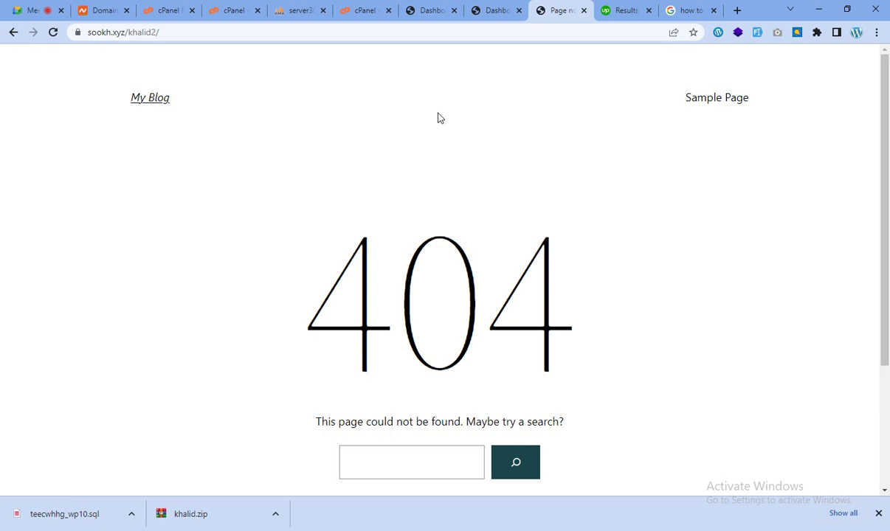
pyautogui.click(290, 11)
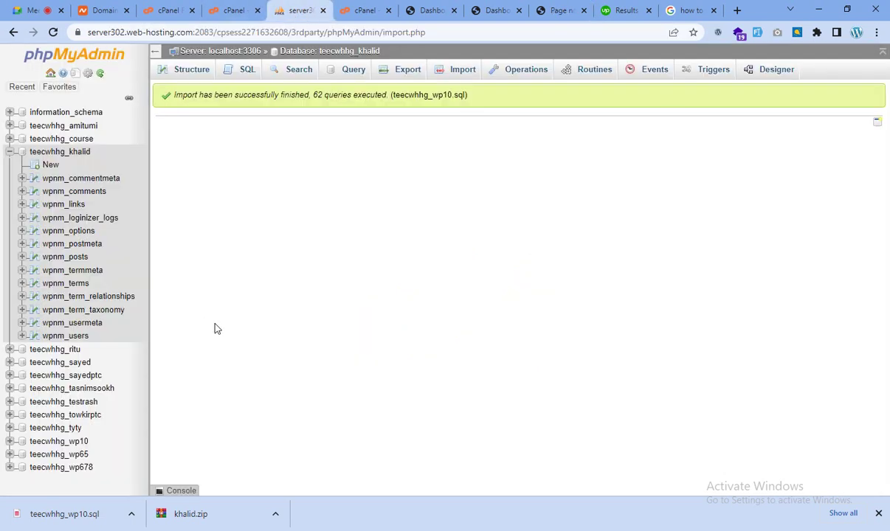
pyautogui.click(74, 231)
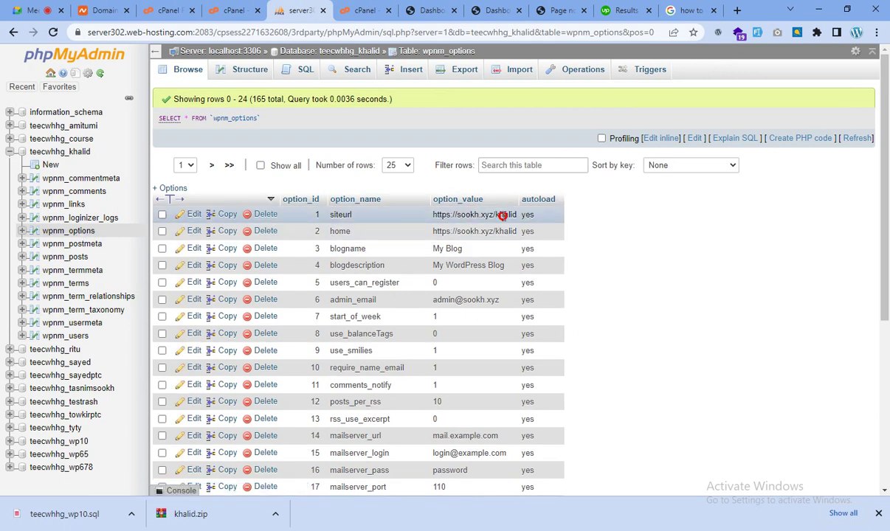
pyautogui.doubleClick(504, 214)
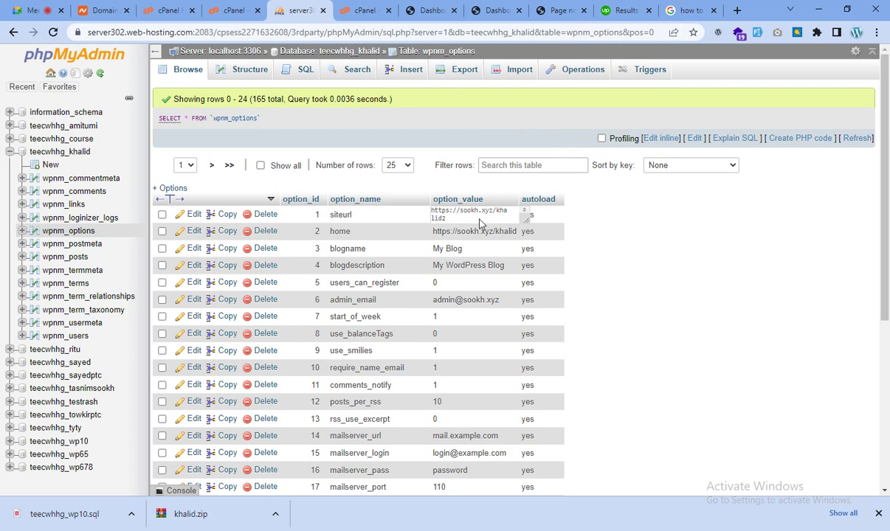
pyautogui.press('Return')
pyautogui.click(554, 10)
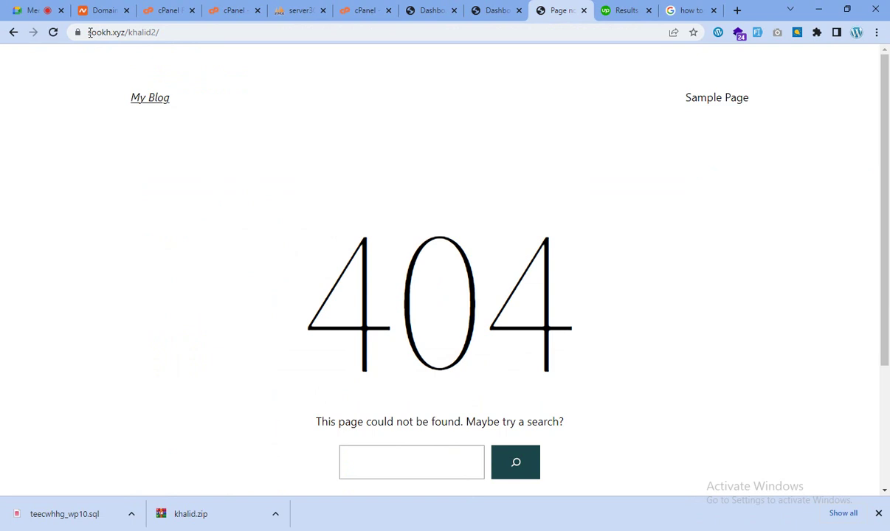
pyautogui.click(295, 11)
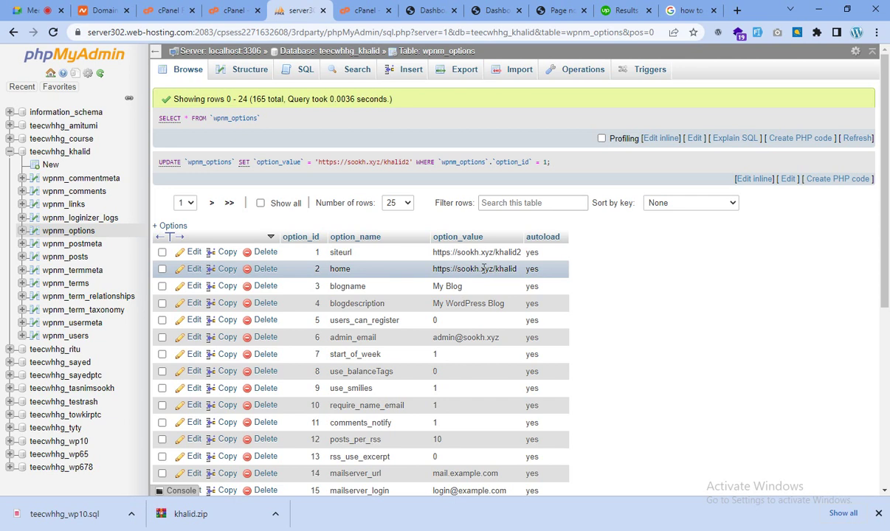
pyautogui.doubleClick(484, 269)
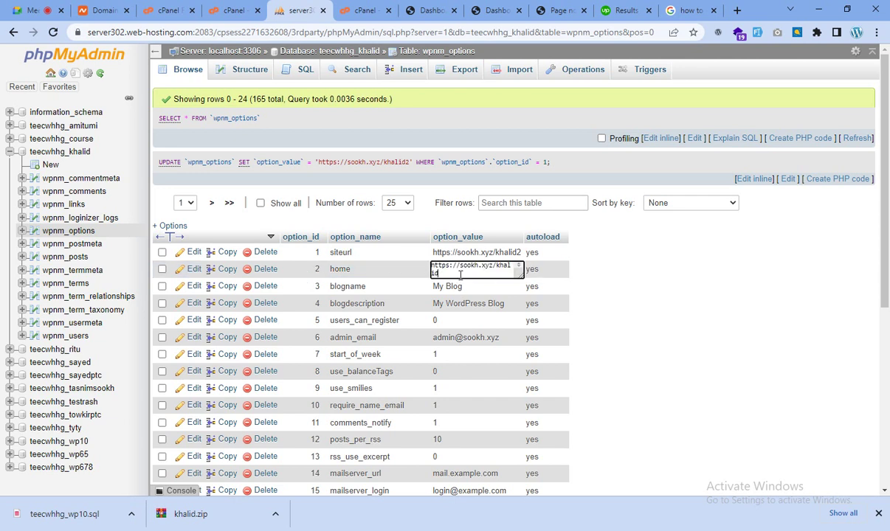
pyautogui.click(641, 289)
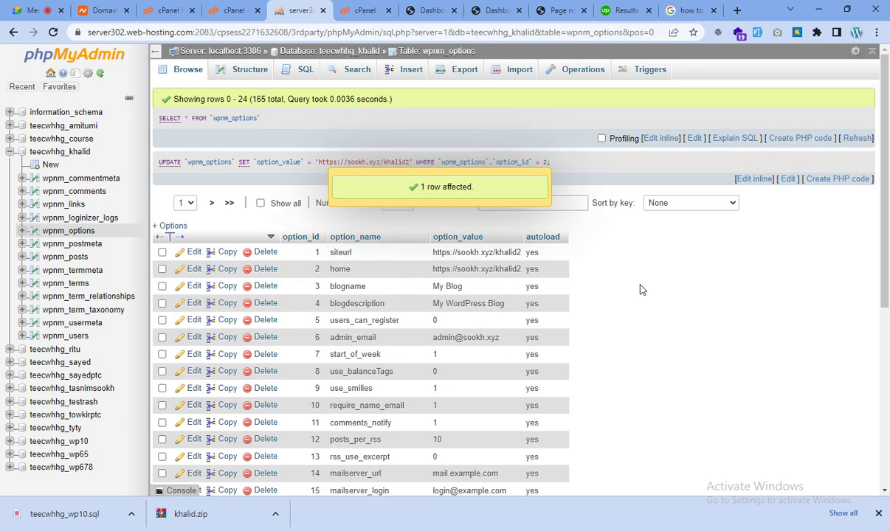
pyautogui.click(535, 10)
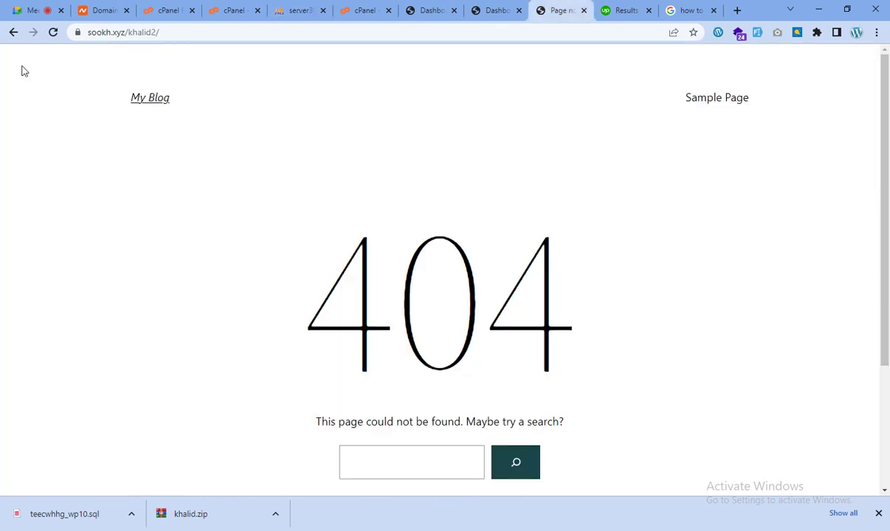
# - Reload sookh.xyz/khalid2 and look over the My Blog home page with its Hello world! post
pyautogui.click(50, 32)
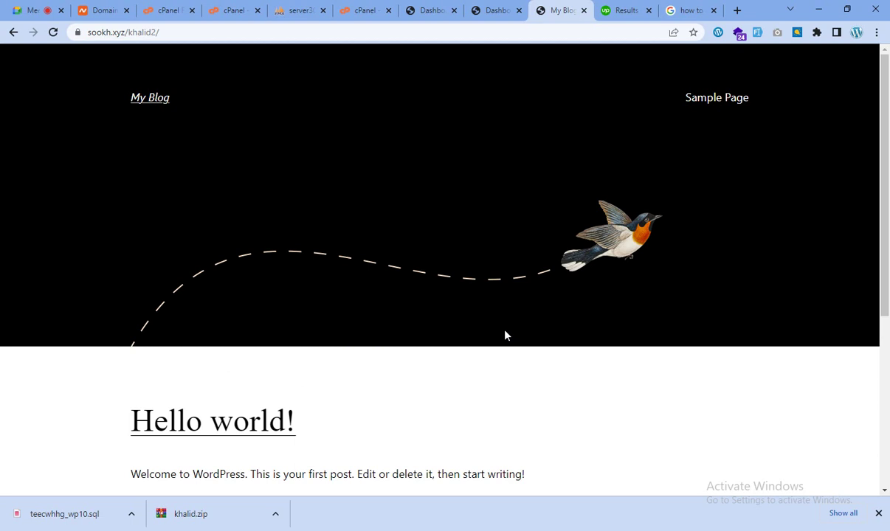
pyautogui.scroll(-4, 427, 285)
pyautogui.scroll(2, 414, 327)
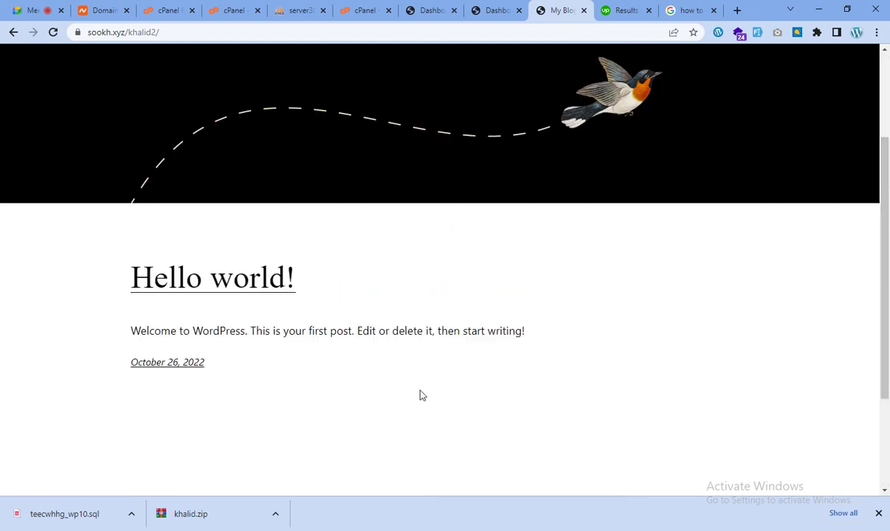
pyautogui.scroll(2, 421, 396)
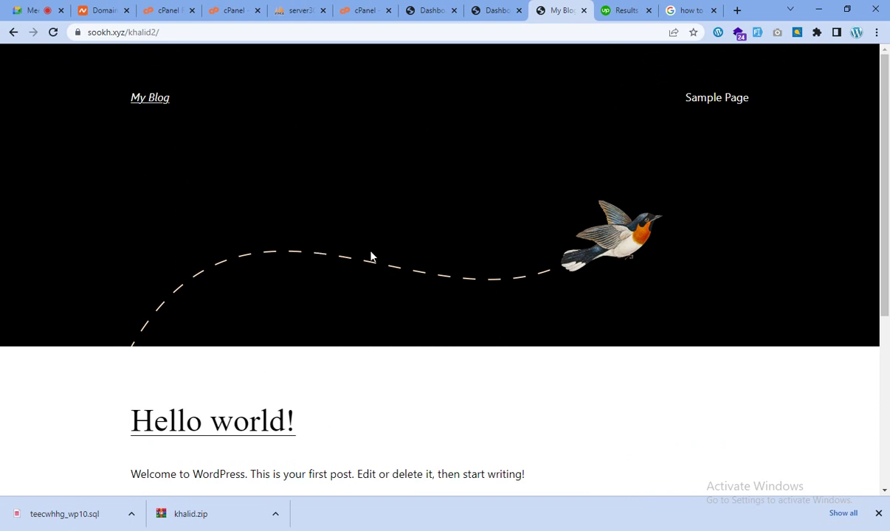
# - Open sookh.xyz/khalid2/wp-admin and autofill the saved username on the login page
pyautogui.click(207, 33)
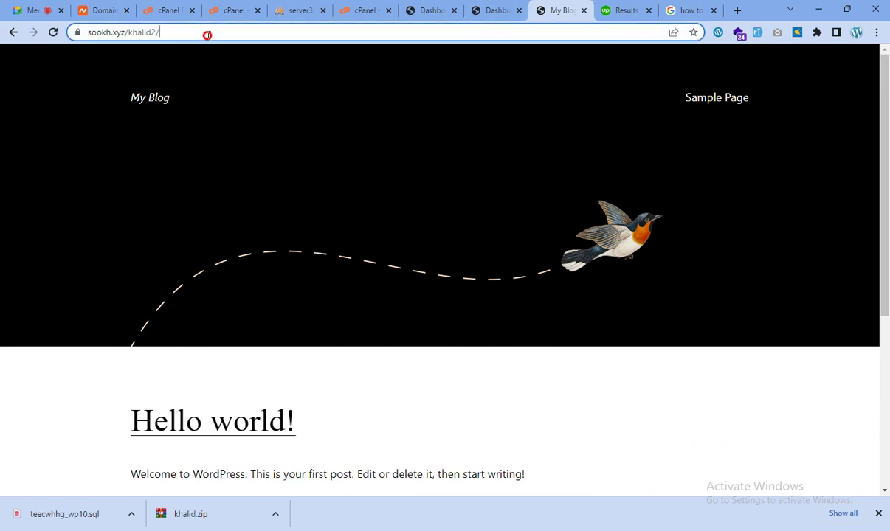
pyautogui.write('wp')
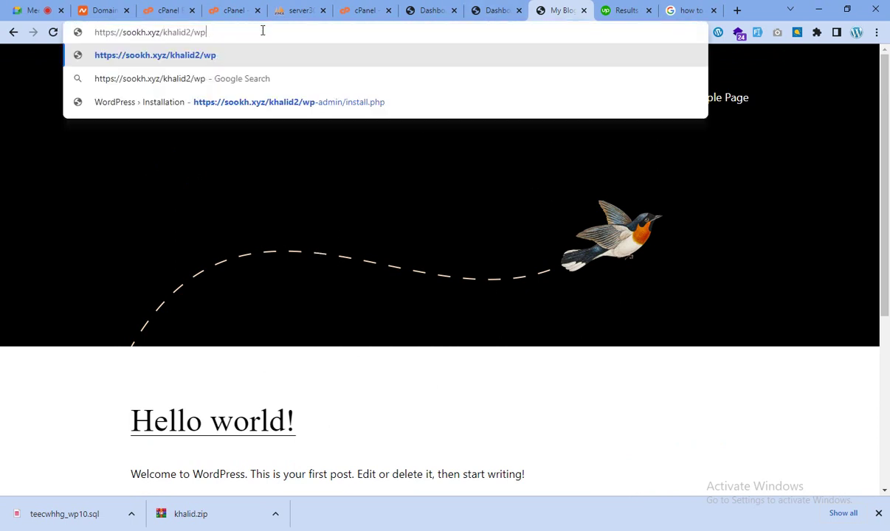
pyautogui.write('-admin')
pyautogui.press('Return')
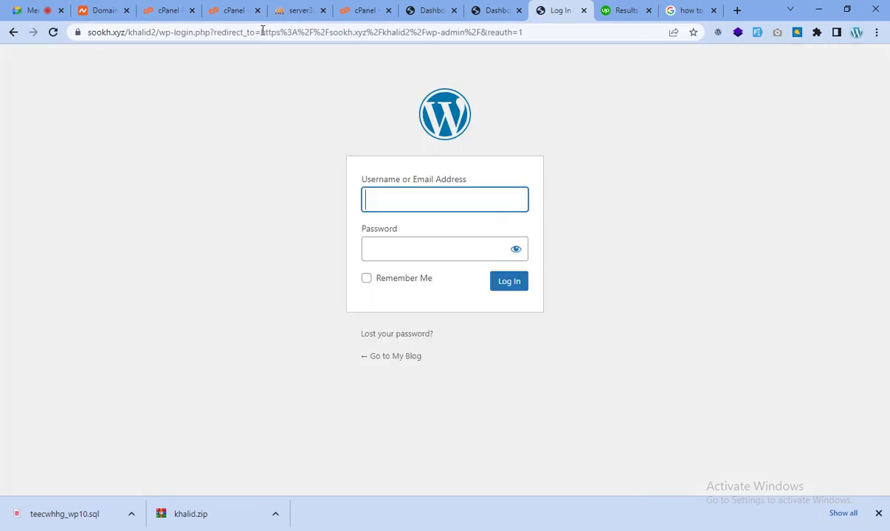
pyautogui.click(366, 203)
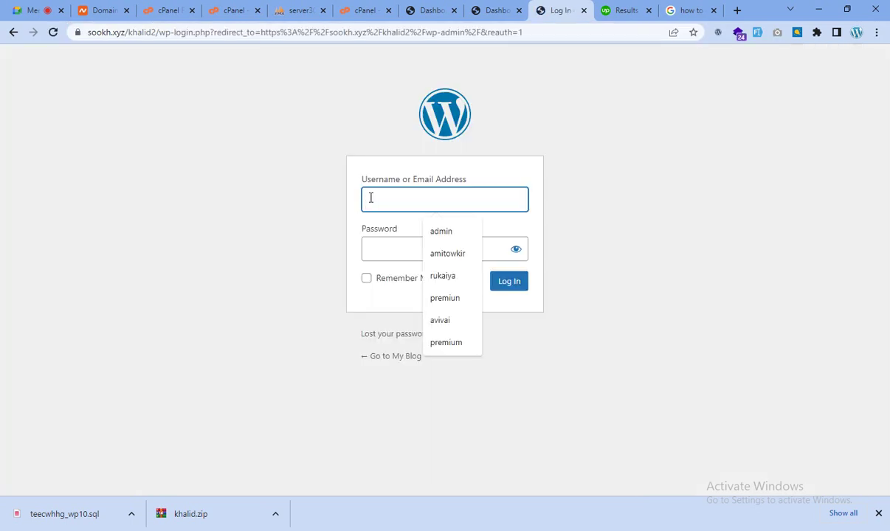
pyautogui.click(442, 231)
pyautogui.click(303, 233)
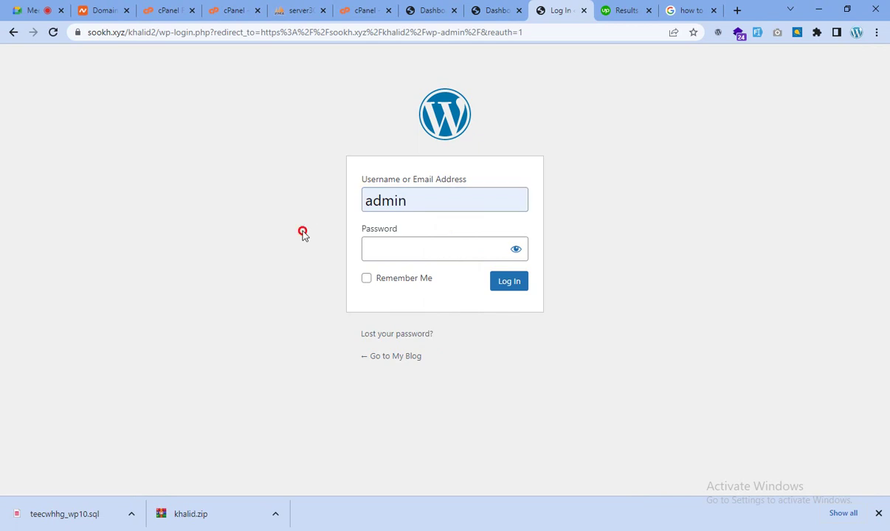
pyautogui.click(33, 10)
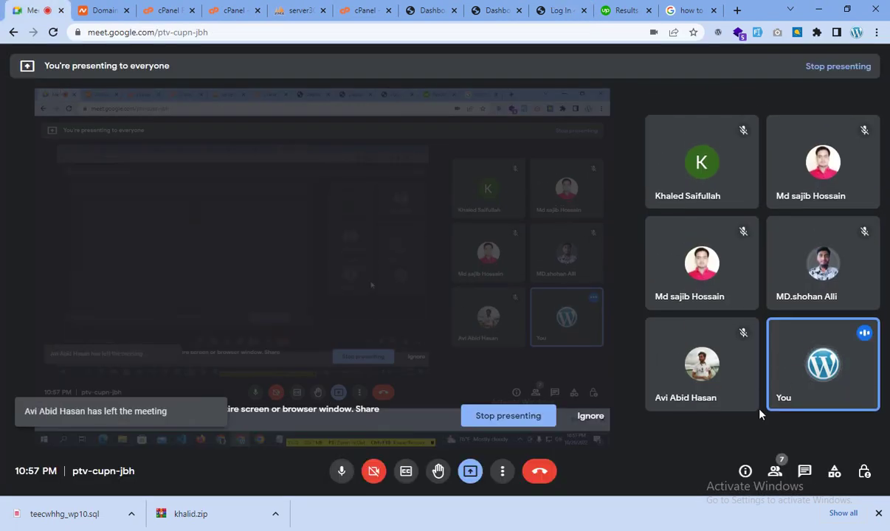
# - Copy the login password shared in the Google Meet chat and return to the login's password field
pyautogui.click(805, 471)
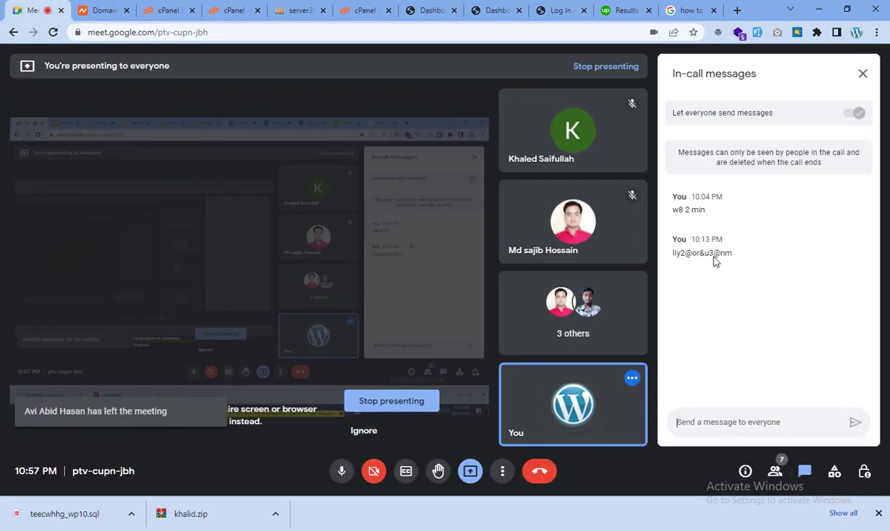
pyautogui.tripleClick(697, 254)
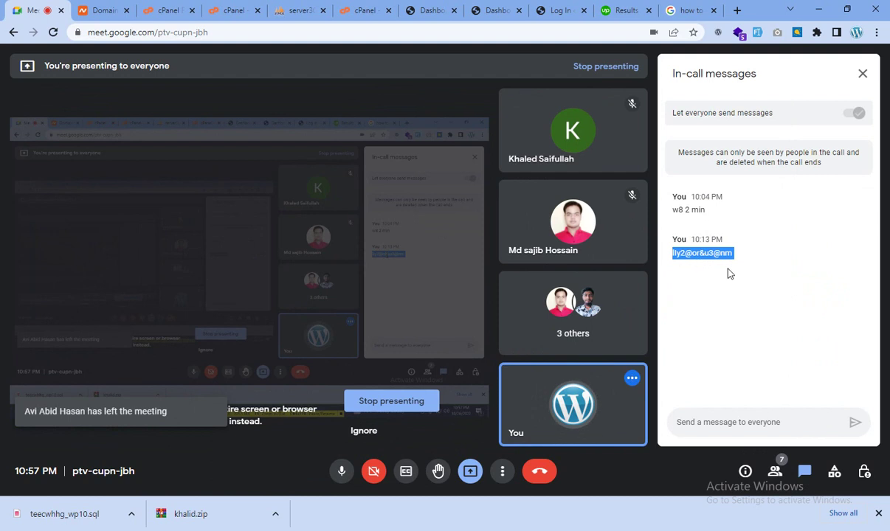
pyautogui.click(732, 256)
pyautogui.moveTo(733, 255); pyautogui.dragTo(669, 258)
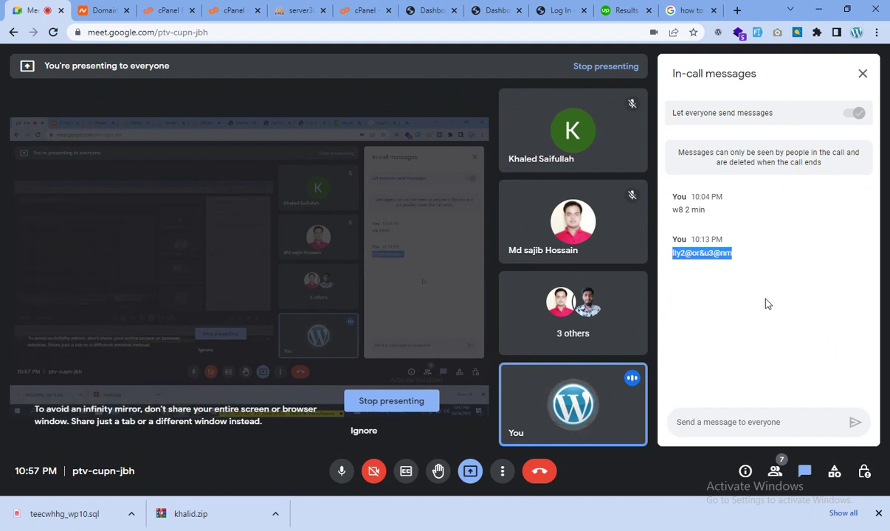
pyautogui.click(862, 74)
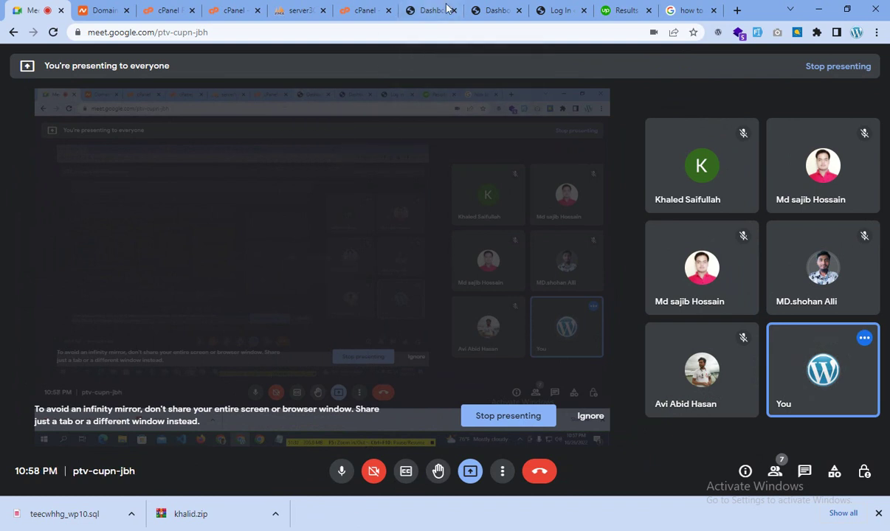
pyautogui.click(577, 11)
pyautogui.click(381, 251)
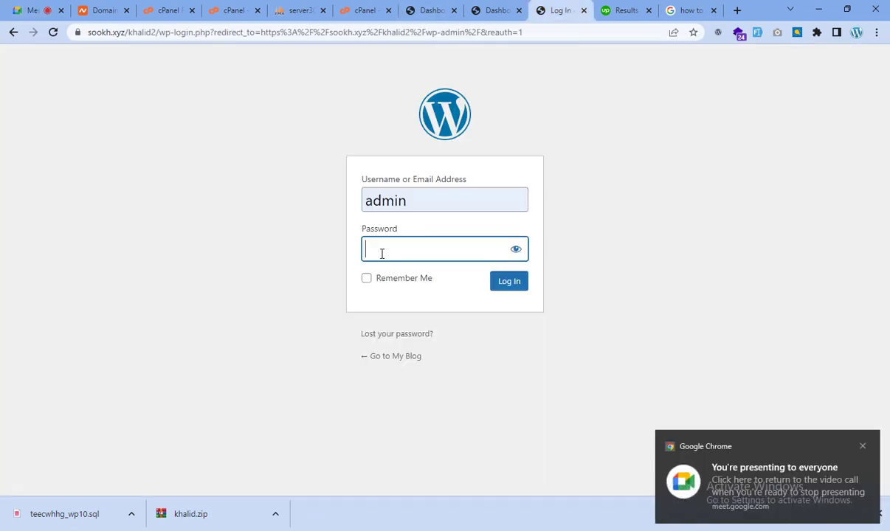
# - Log in to the khalid2 WordPress dashboard with the pasted password without saving it, then return to phpMyAdmin's wpnm_options table
pyautogui.hotkey('ctrl', 'v')
pyautogui.click(506, 283)
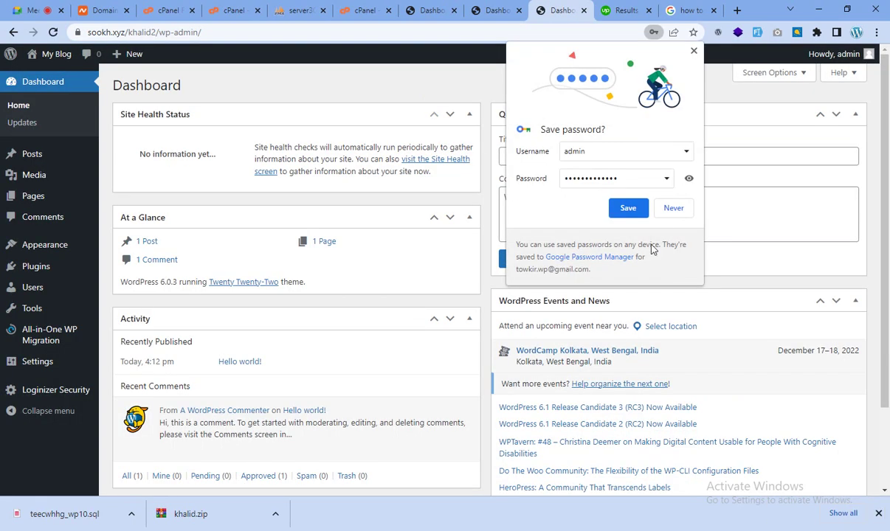
pyautogui.click(675, 207)
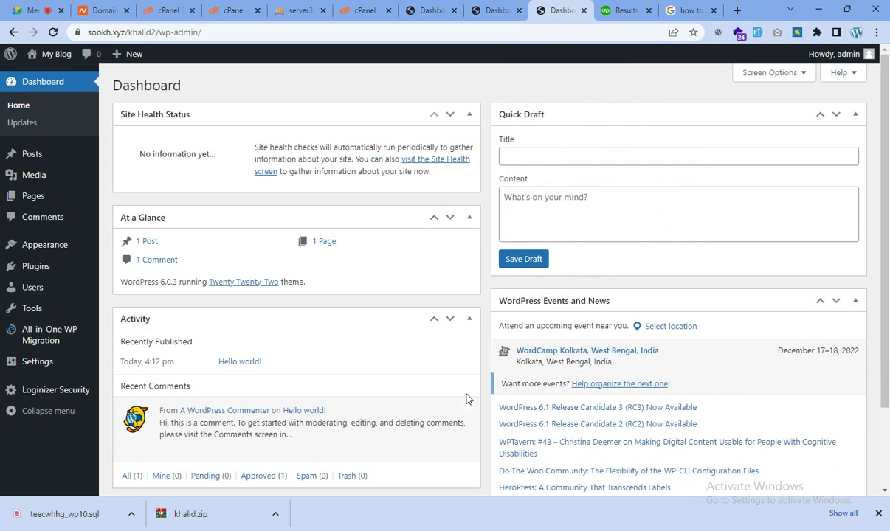
pyautogui.click(301, 11)
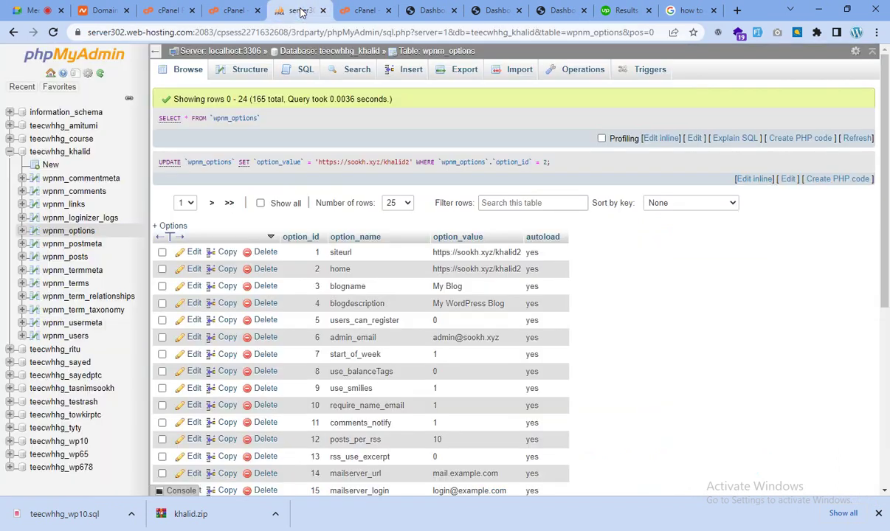
# - Open the single admin user row of teecwhhg_khalid's wpnm_users table for editing
pyautogui.click(75, 342)
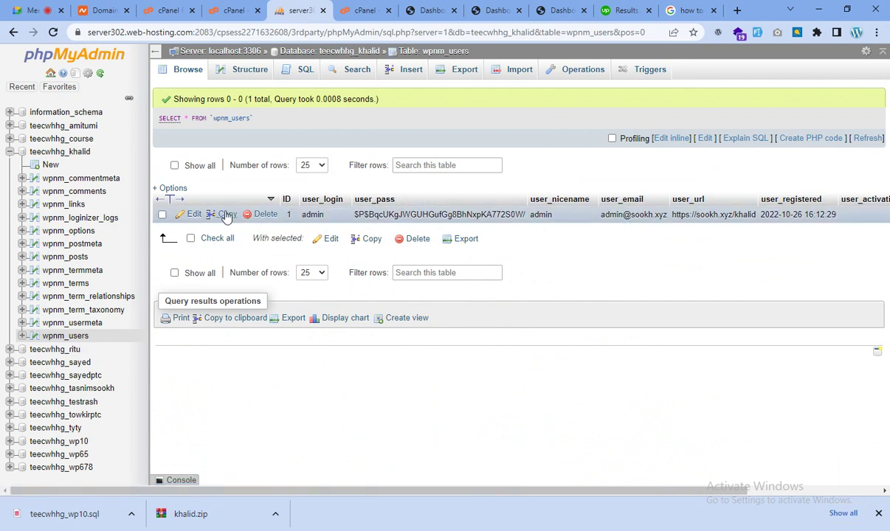
pyautogui.click(194, 214)
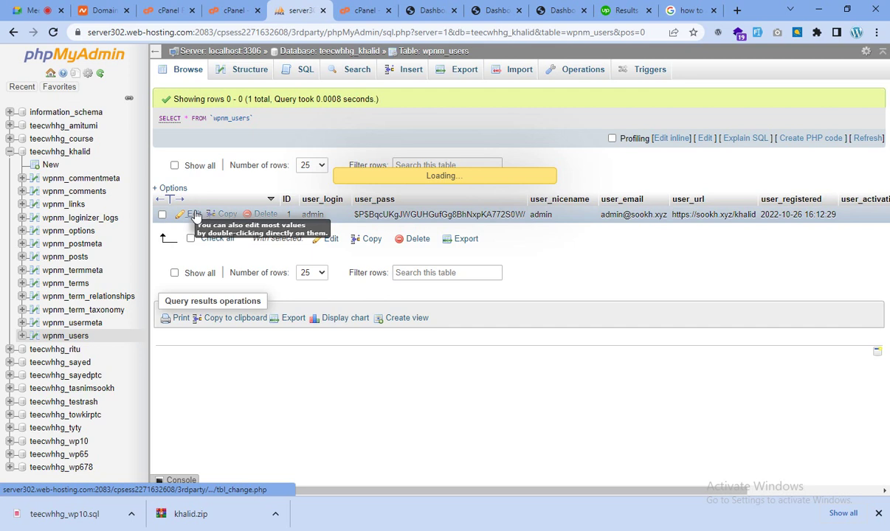
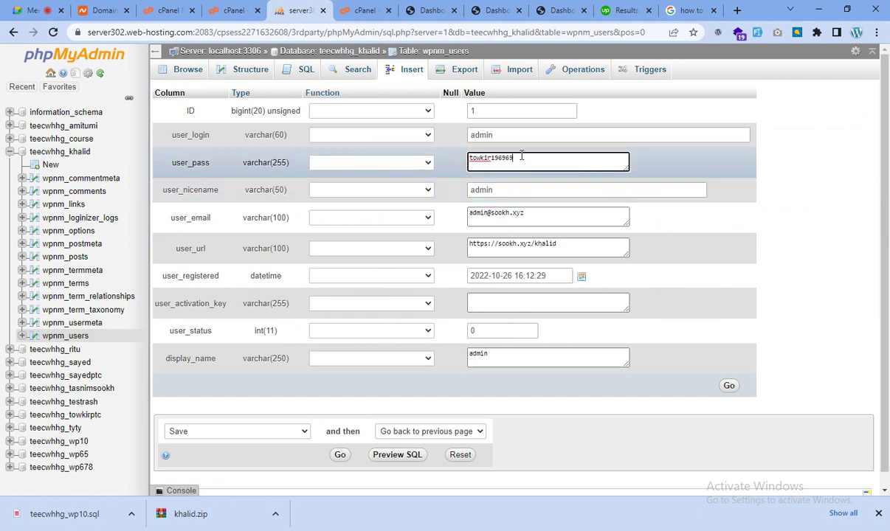
# - Set the user_pass Function to MD5 for the new password value and save the admin row
pyautogui.moveTo(521, 157); pyautogui.dragTo(448, 157)
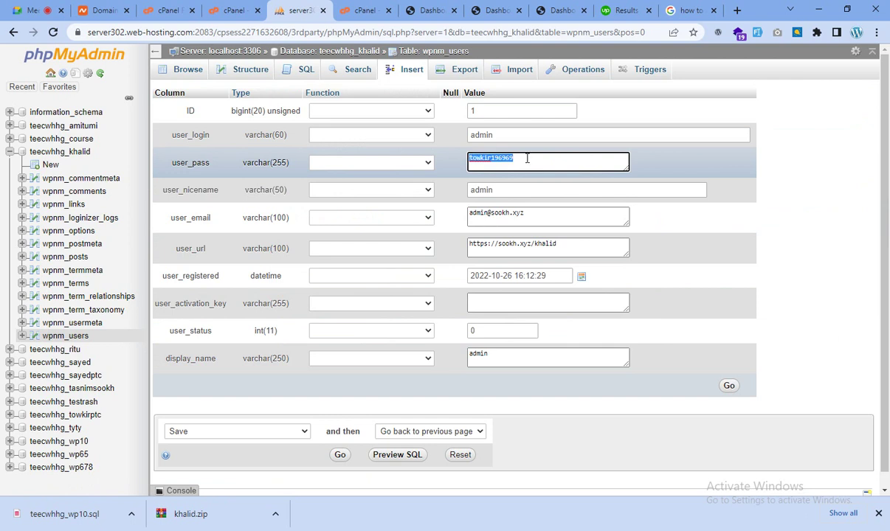
pyautogui.click(406, 162)
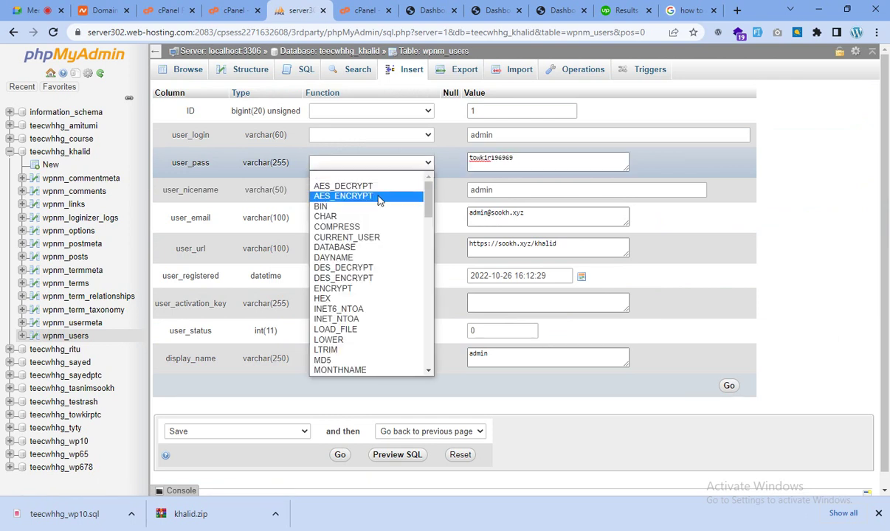
pyautogui.click(332, 360)
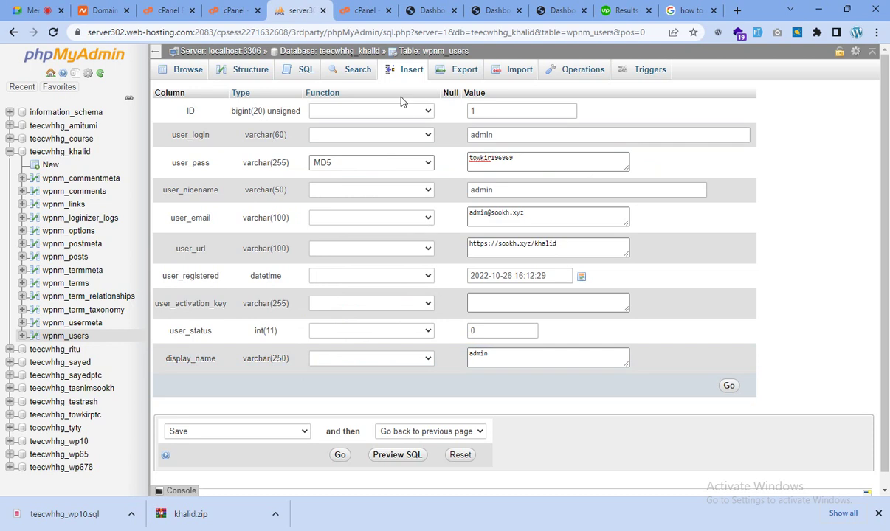
pyautogui.doubleClick(505, 159)
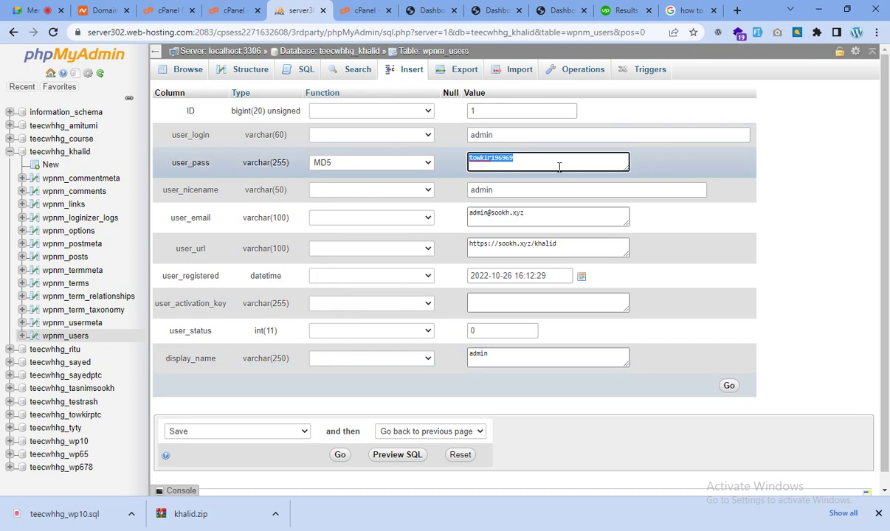
pyautogui.click(728, 386)
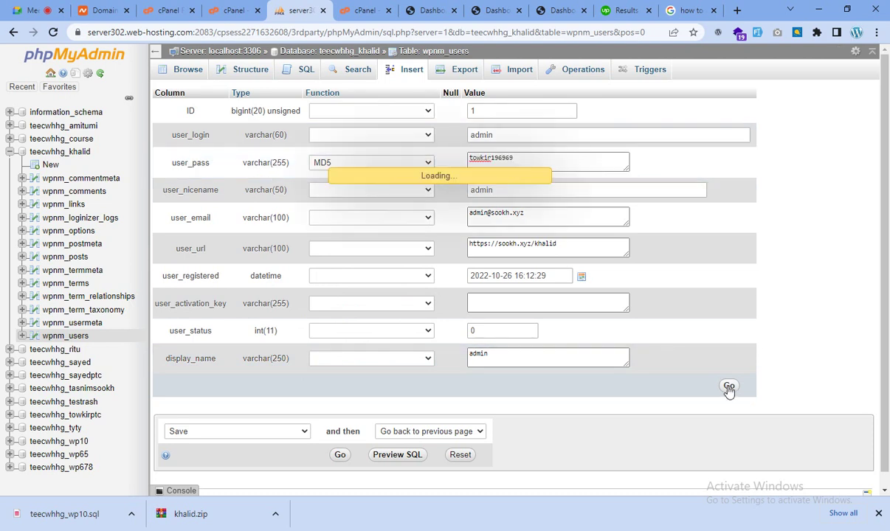
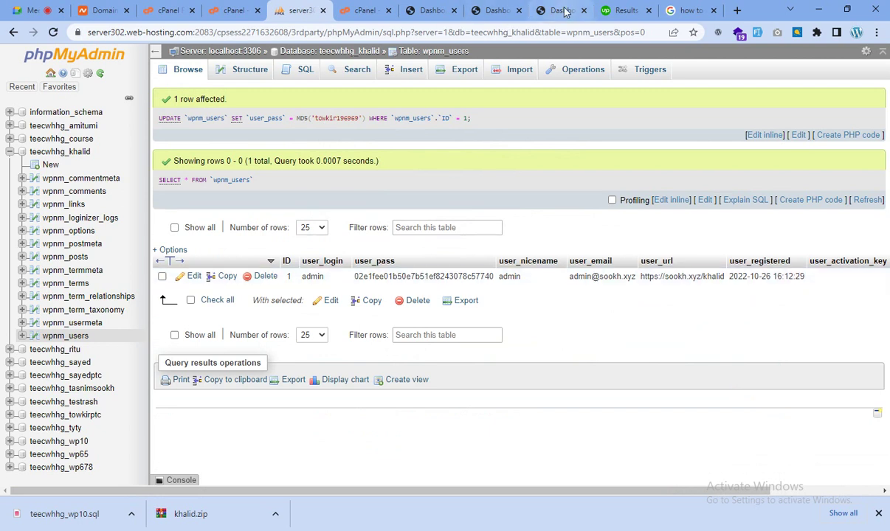
# - Reload the WordPress Dashboard tab so it redirects to the login form showing saved usernames
pyautogui.click(560, 10)
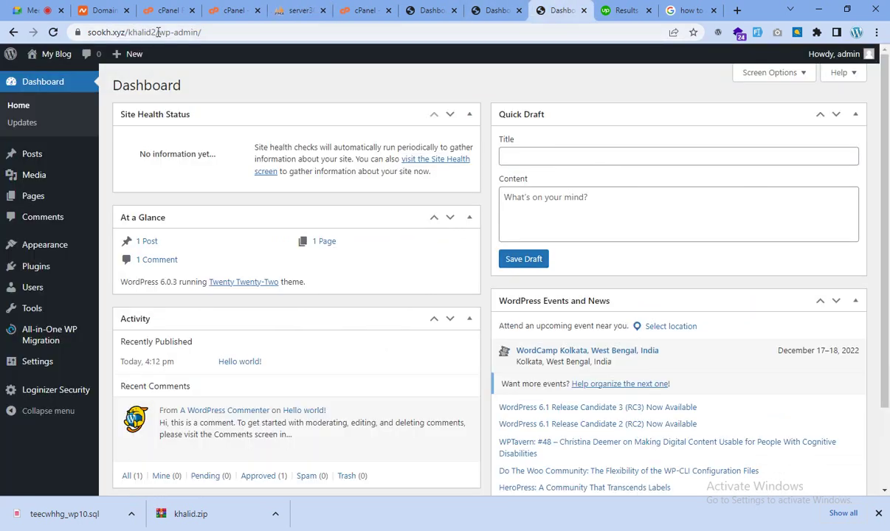
pyautogui.click(53, 31)
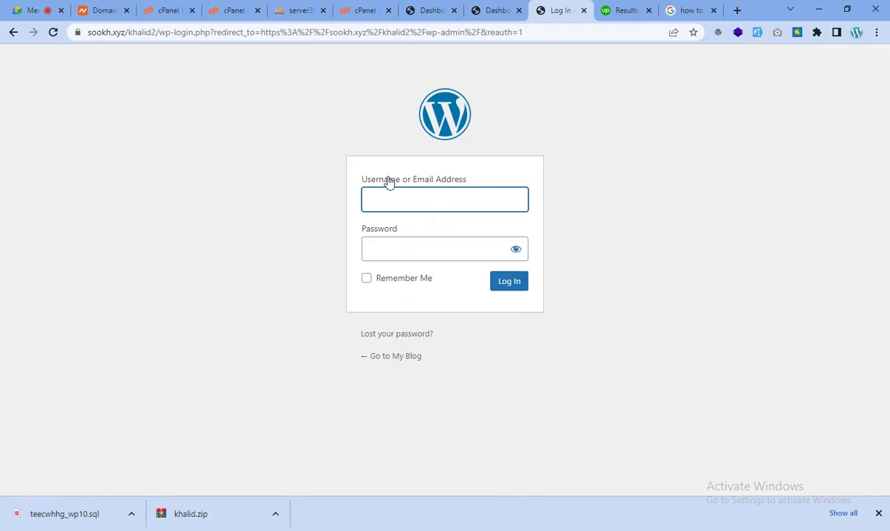
pyautogui.click(409, 198)
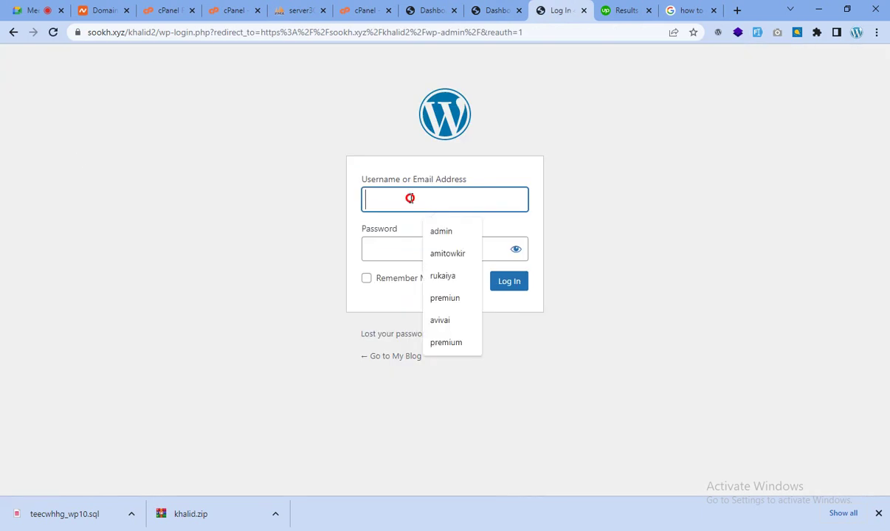
# - Log in to WordPress as admin with the newly reset password, checking it first
pyautogui.click(461, 232)
pyautogui.click(414, 242)
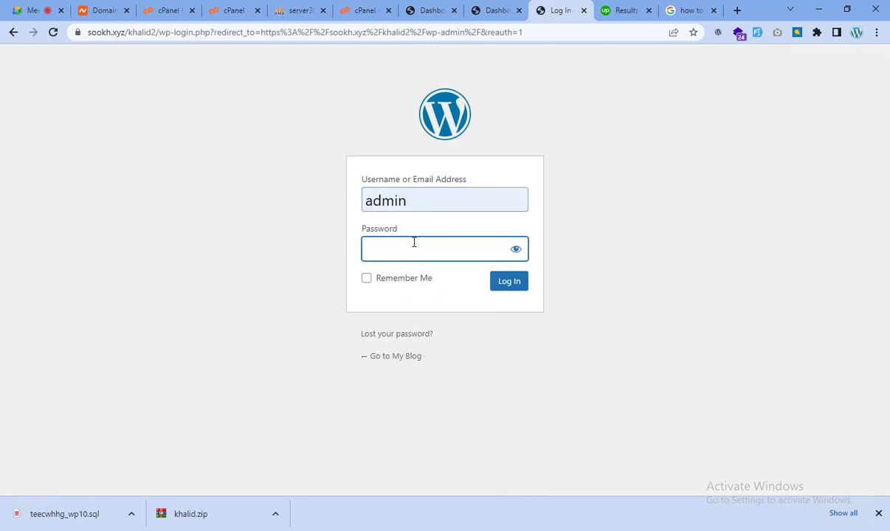
pyautogui.hotkey('ctrl', 'v')
pyautogui.click(515, 249)
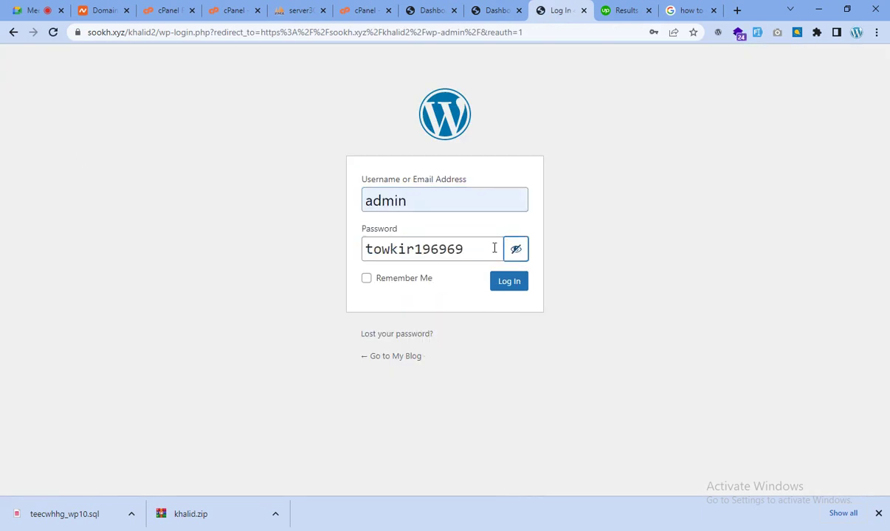
pyautogui.click(501, 284)
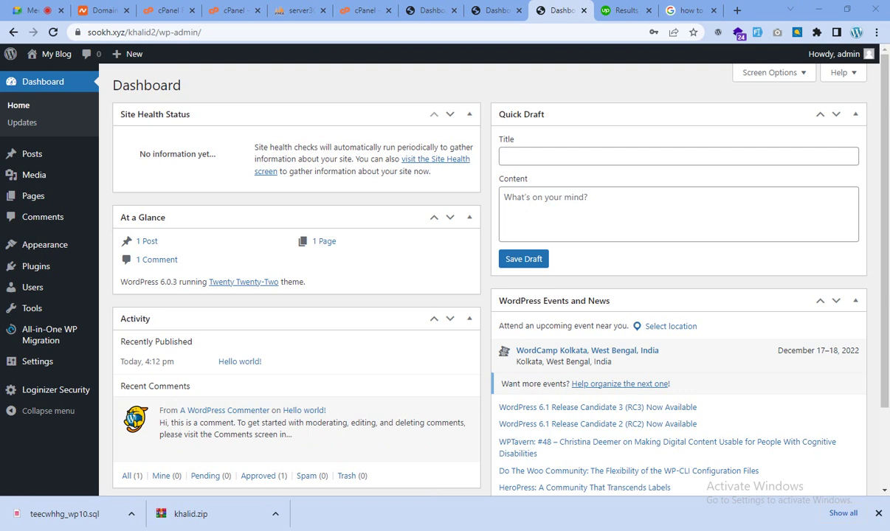
# - Go to the Google Meet call and close the recent downloads bar
pyautogui.click(26, 12)
pyautogui.moveTo(692, 334)
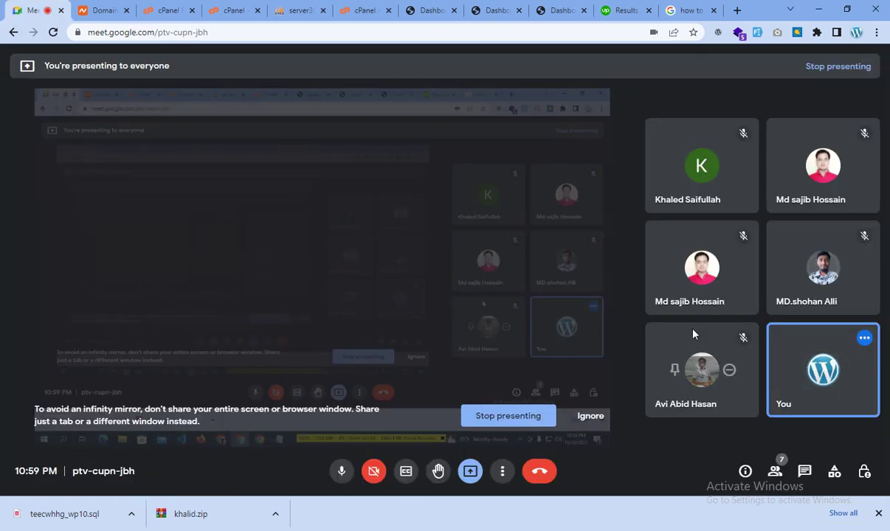
pyautogui.click(878, 513)
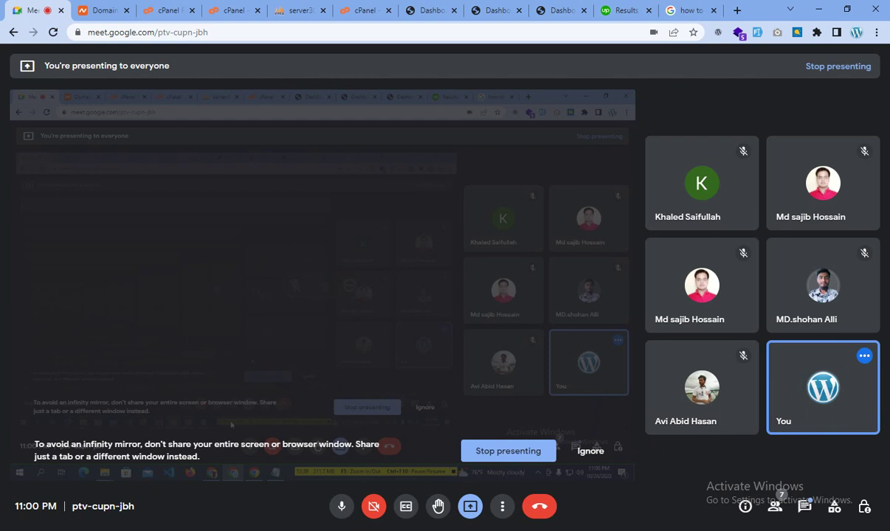
# - Dismiss the presenting notification, then minimize and restore the Notepad migration notes
pyautogui.hotkey('alt', 'Tab')
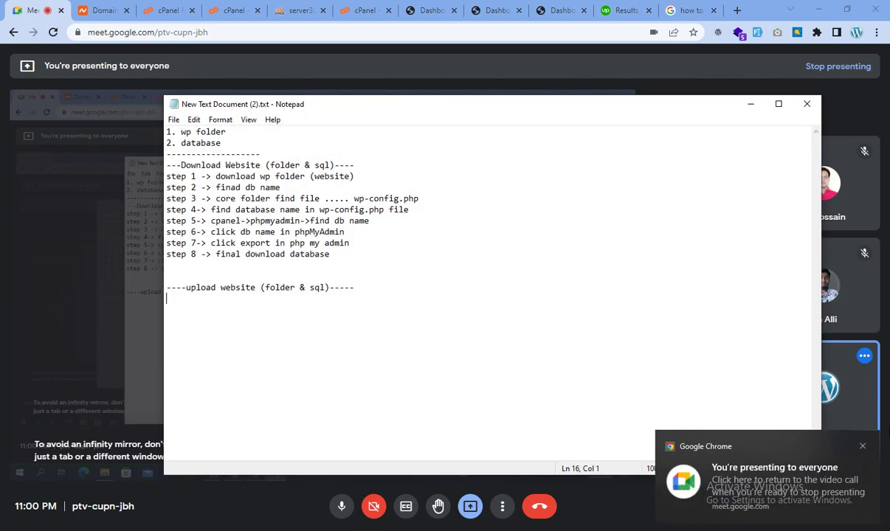
pyautogui.click(863, 447)
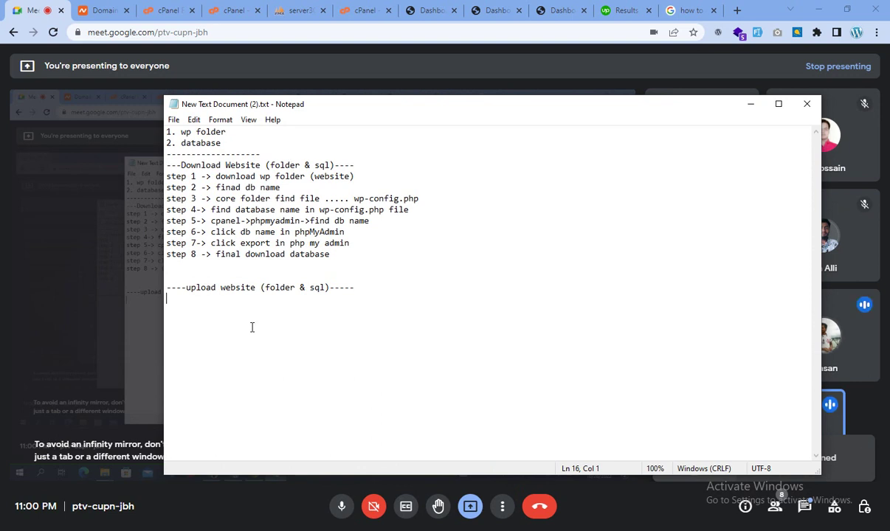
pyautogui.click(751, 104)
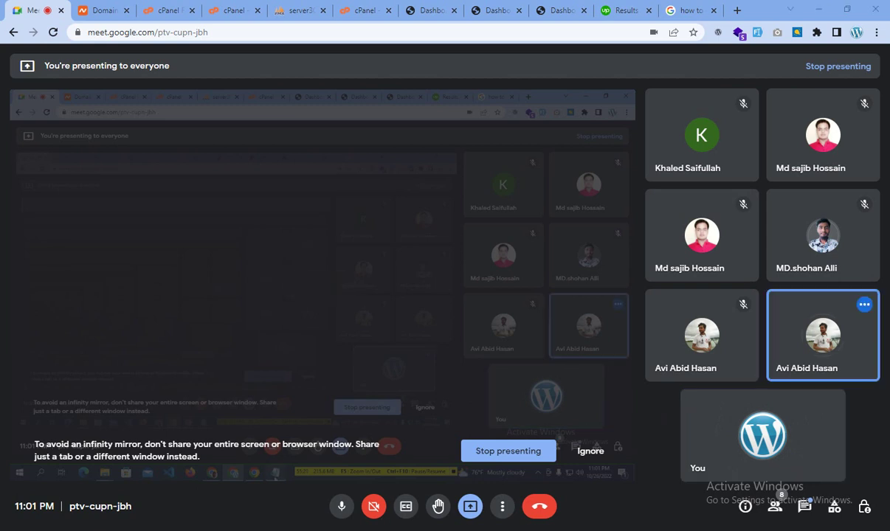
pyautogui.click(382, 529)
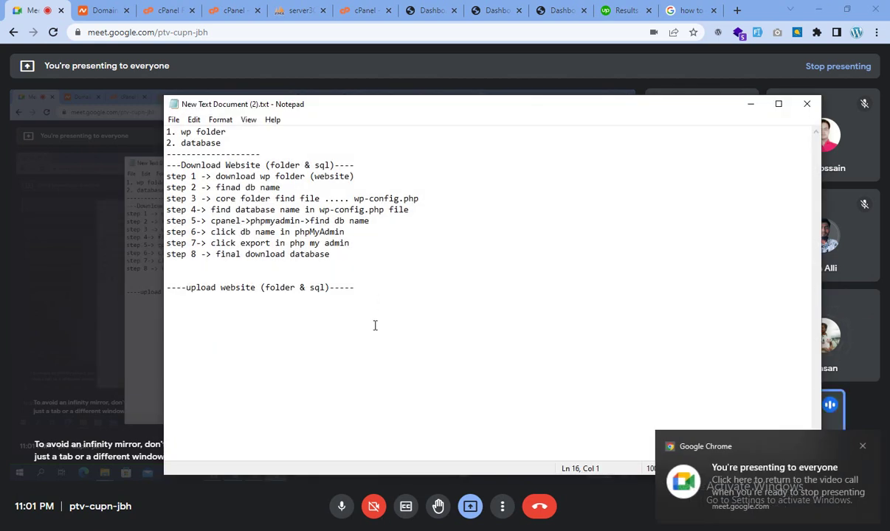
# - Type upload step 1 'location wise put website folder' and start a 'step 2 ->' line
pyautogui.write('step ')
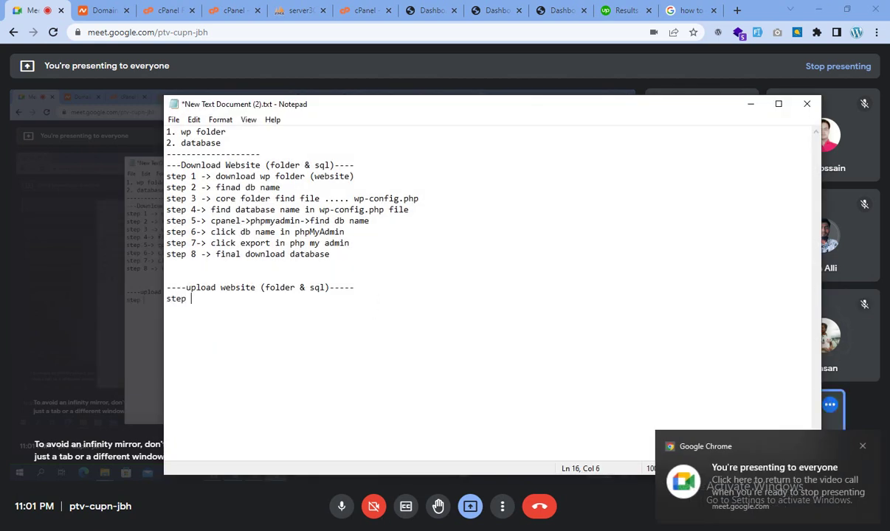
pyautogui.write('1-> ')
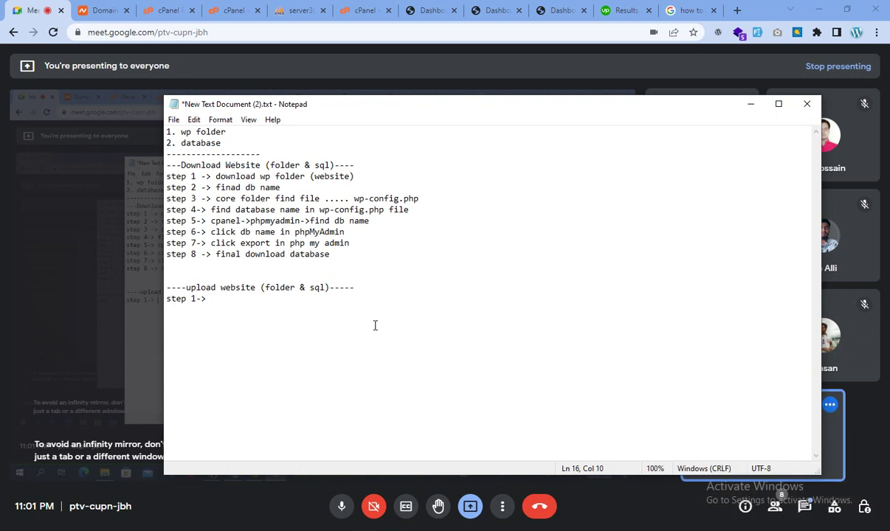
pyautogui.write('loca')
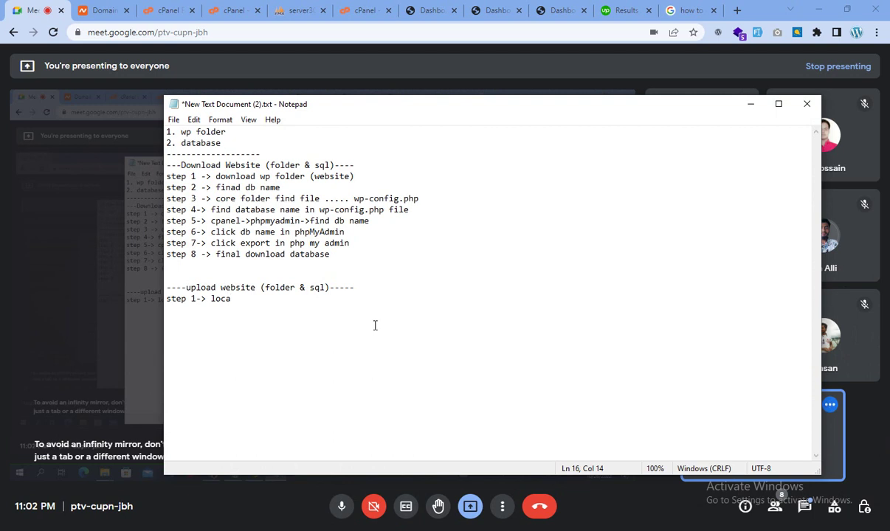
pyautogui.write('tion wise put f')
pyautogui.press('BackSpace')
pyautogui.press('BackSpace')
pyautogui.write('we')
pyautogui.press('BackSpace')
pyautogui.write('ebsite ')
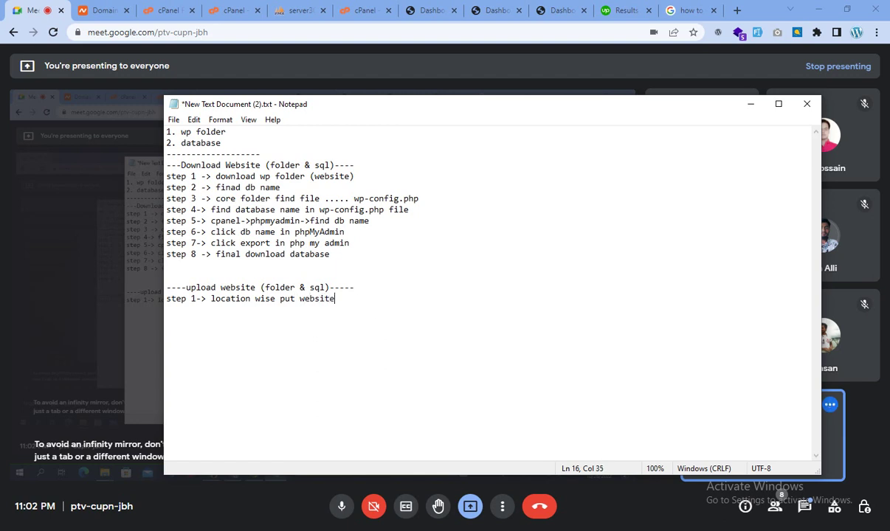
pyautogui.write('fo')
pyautogui.press('BackSpace')
pyautogui.write('older')
pyautogui.press('Return')
pyautogui.write('step 2 ->')
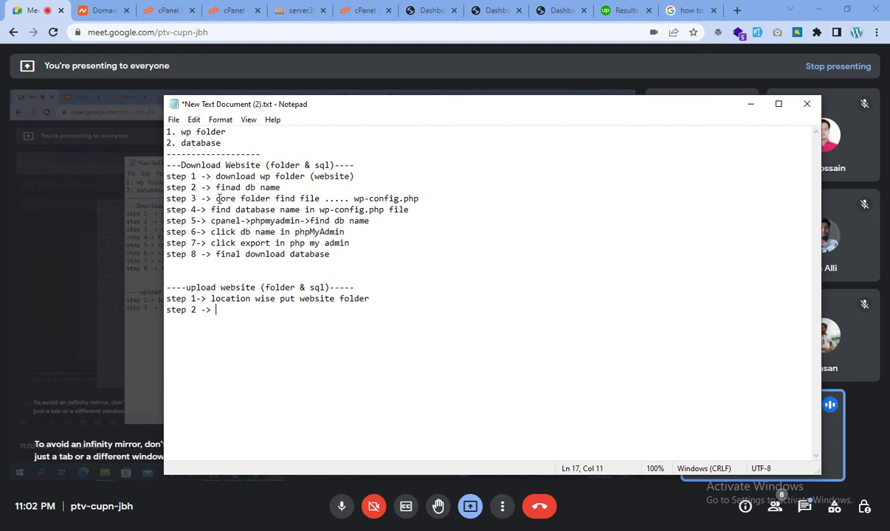
# - Fill step 2 with the 'core folder find file ..... wp-config.php' text copied from step 3
pyautogui.moveTo(166, 199); pyautogui.dragTo(422, 198)
pyautogui.hotkey('ctrl', 'c')
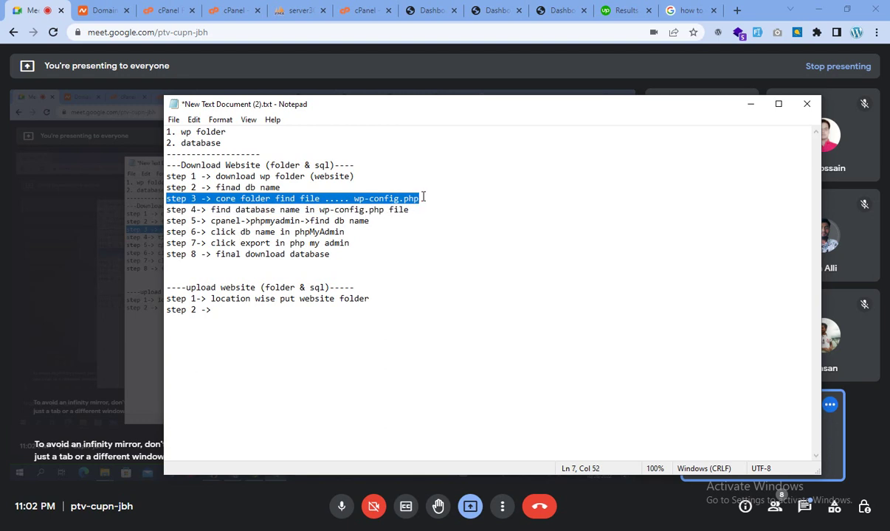
pyautogui.click(215, 310)
pyautogui.hotkey('ctrl', 'v')
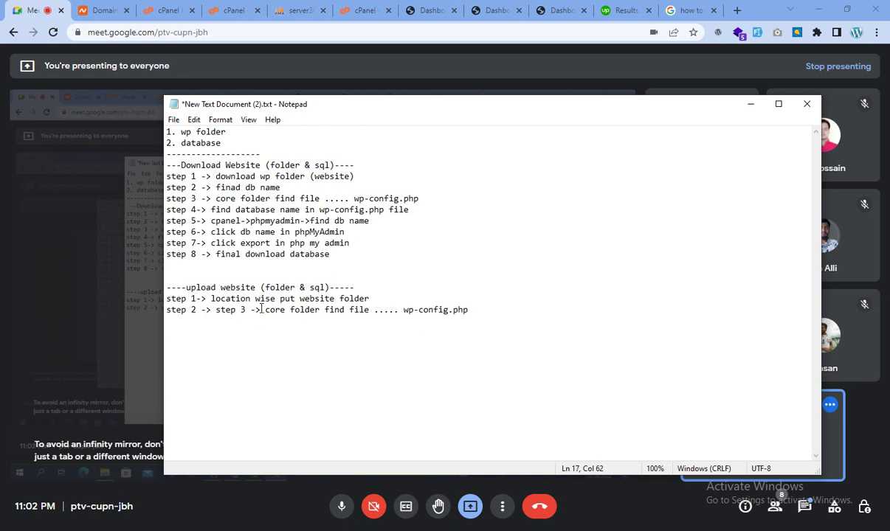
pyautogui.moveTo(260, 311); pyautogui.dragTo(216, 310)
pyautogui.press('BackSpace')
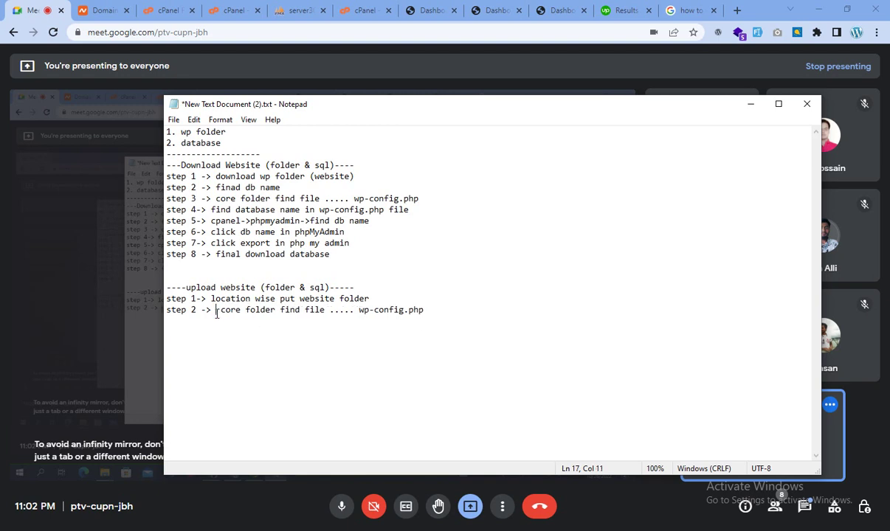
pyautogui.click(220, 311)
pyautogui.press('BackSpace')
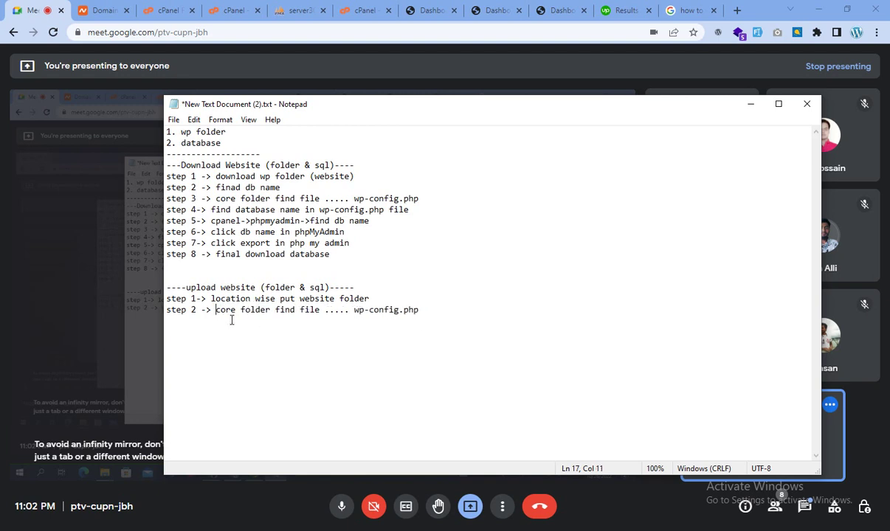
pyautogui.click(446, 310)
pyautogui.press('Return')
# - Write step 3 'create db name, db user , db pass and then -> db name and db user connect', then start 'step 4->'
pyautogui.write('step 3-> ')
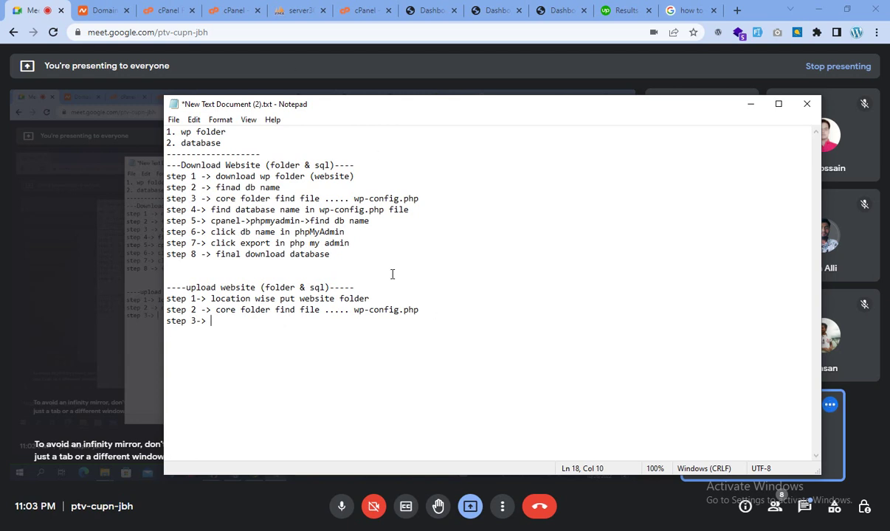
pyautogui.write('create db name, bd user')
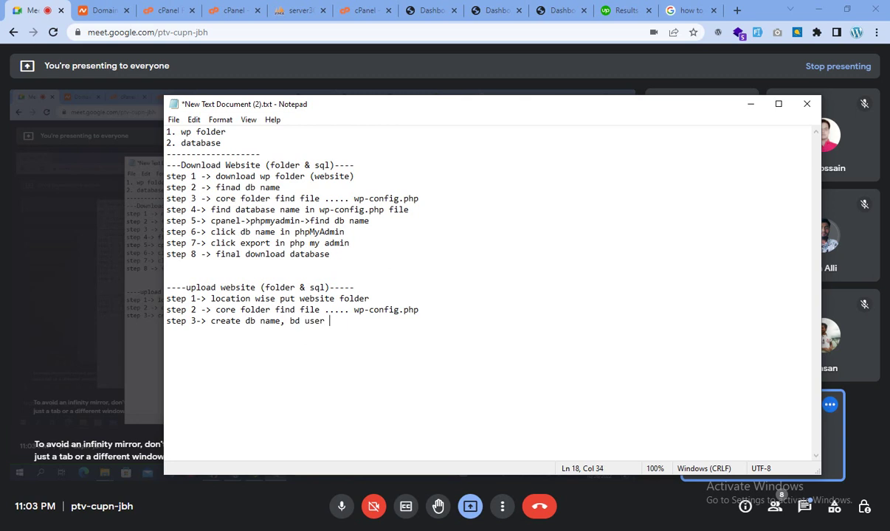
pyautogui.press('BackSpace')
pyautogui.press('BackSpace')
pyautogui.press('BackSpace')
pyautogui.press('BackSpace')
pyautogui.press('BackSpace')
pyautogui.press('BackSpace')
pyautogui.press('BackSpace')
pyautogui.press('BackSpace')
pyautogui.write('db user')
pyautogui.write('dbp')
pyautogui.press('BackSpace')
pyautogui.write('pass and then')
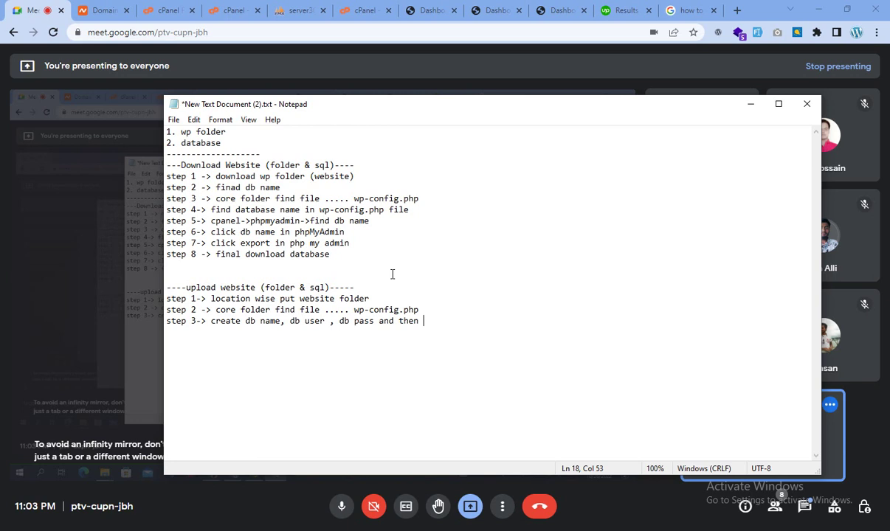
pyautogui.write('-> db nae')
pyautogui.press('BackSpace')
pyautogui.write('me and db user ')
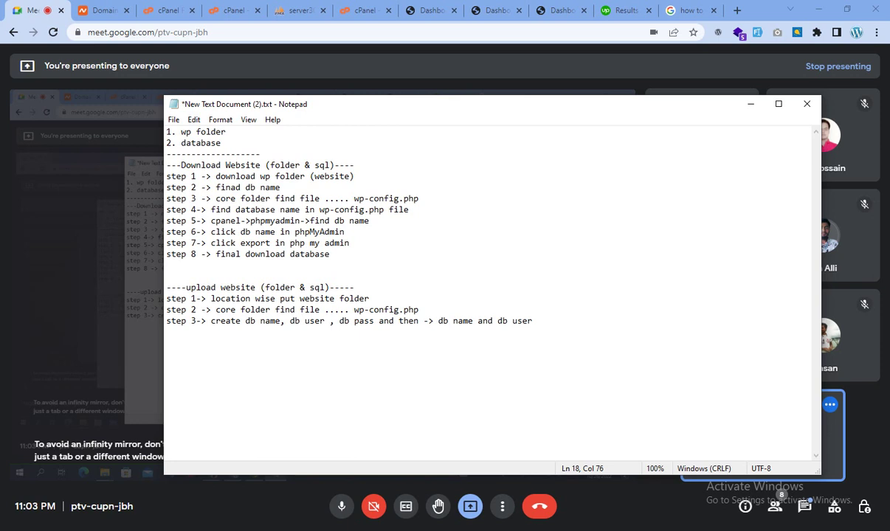
pyautogui.write('connex')
pyautogui.press('BackSpace')
pyautogui.write('ct')
pyautogui.press('Return')
pyautogui.write('step 4->')
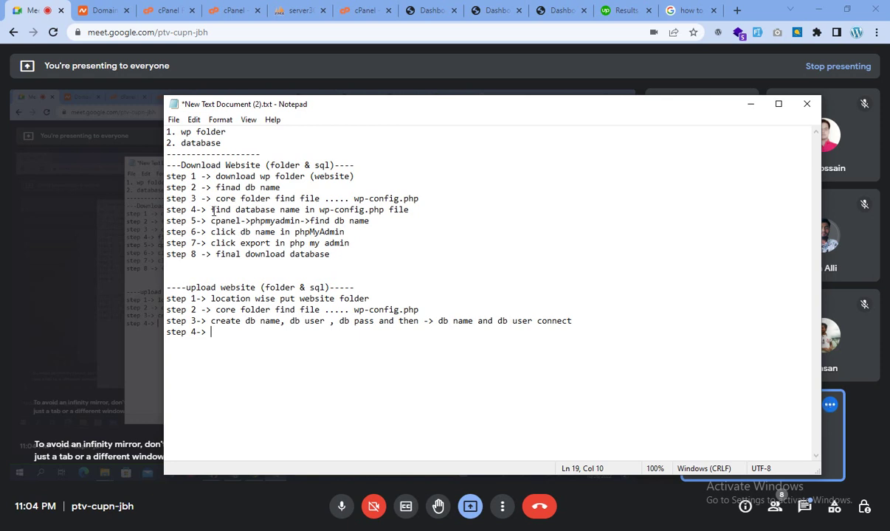
# - Copy 'cpanel->phpmyadmin->find db name' from the download list into upload step 4
pyautogui.moveTo(211, 209); pyautogui.dragTo(424, 205)
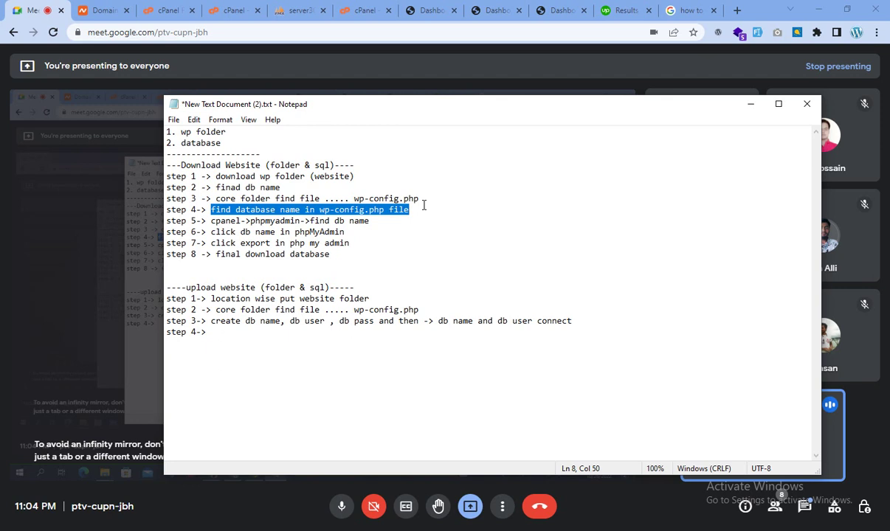
pyautogui.click(375, 231)
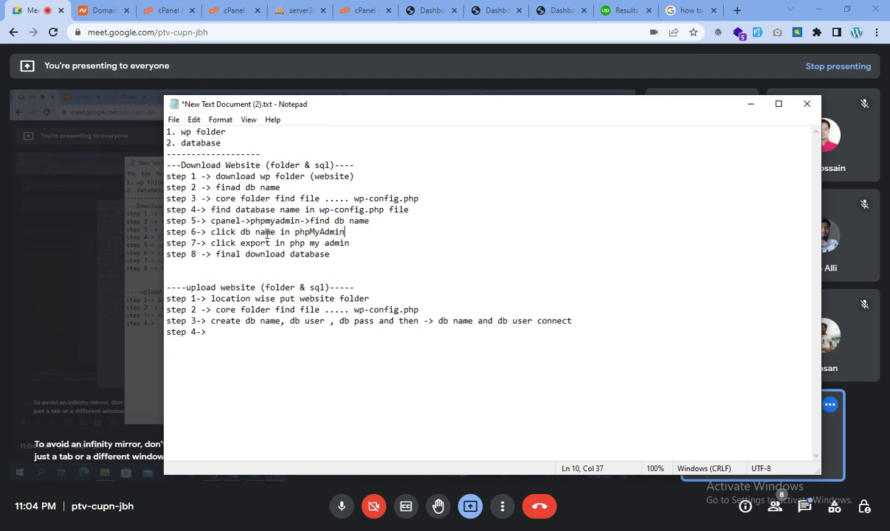
pyautogui.click(211, 220)
pyautogui.moveTo(210, 220); pyautogui.dragTo(396, 220)
pyautogui.hotkey('ctrl', 'c')
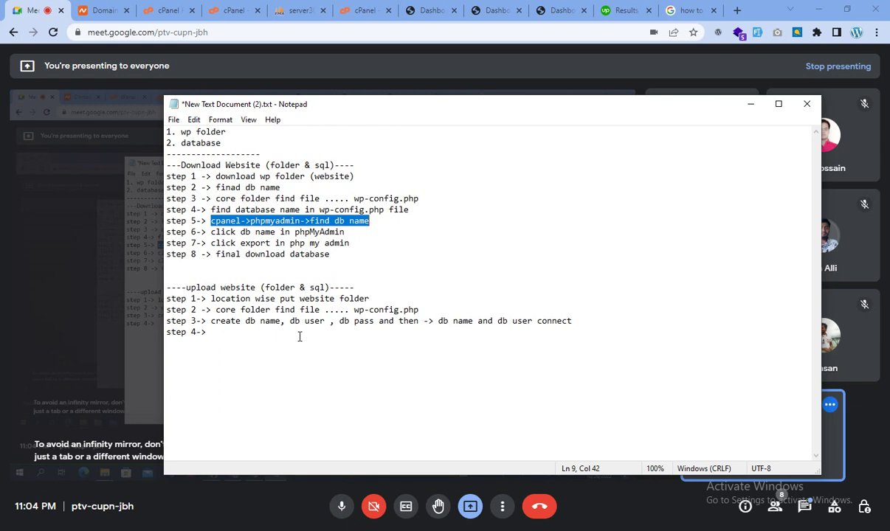
pyautogui.click(223, 333)
pyautogui.hotkey('ctrl', 'v')
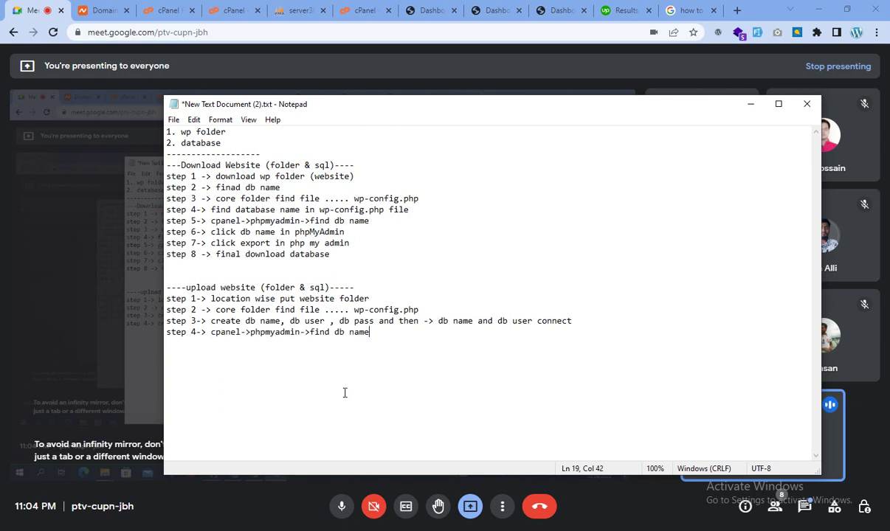
# - Add step 5 'final upload database' from the download line, then start 'step 6->'
pyautogui.press('Return')
pyautogui.write('step 5->')
pyautogui.moveTo(330, 254); pyautogui.dragTo(216, 254)
pyautogui.hotkey('ctrl', 'c')
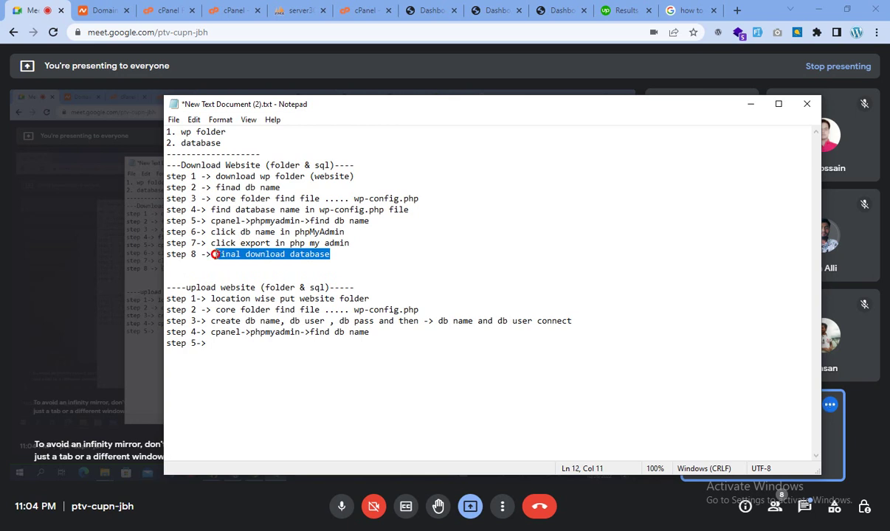
pyautogui.click(213, 344)
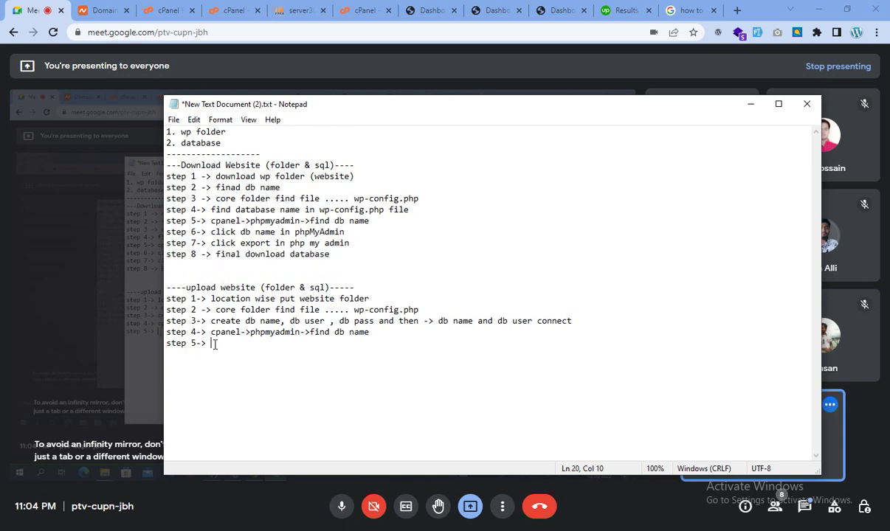
pyautogui.hotkey('ctrl', 'v')
pyautogui.doubleClick(258, 344)
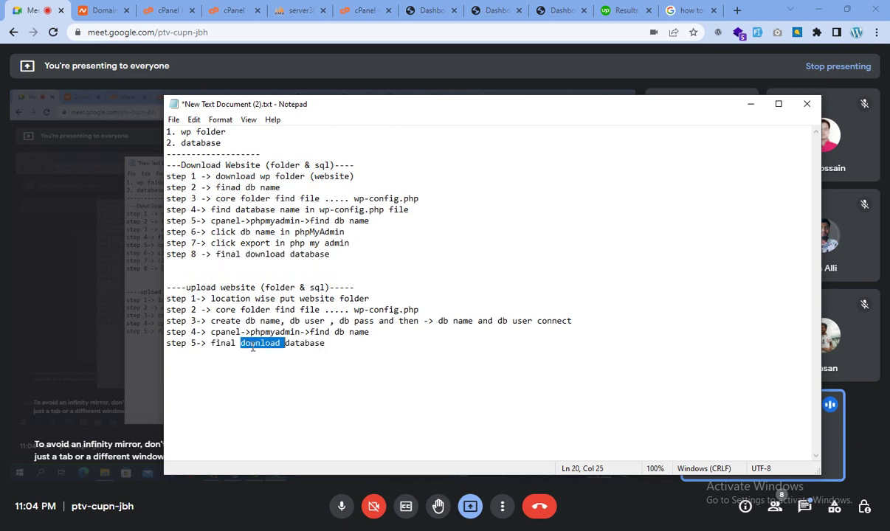
pyautogui.write('upl')
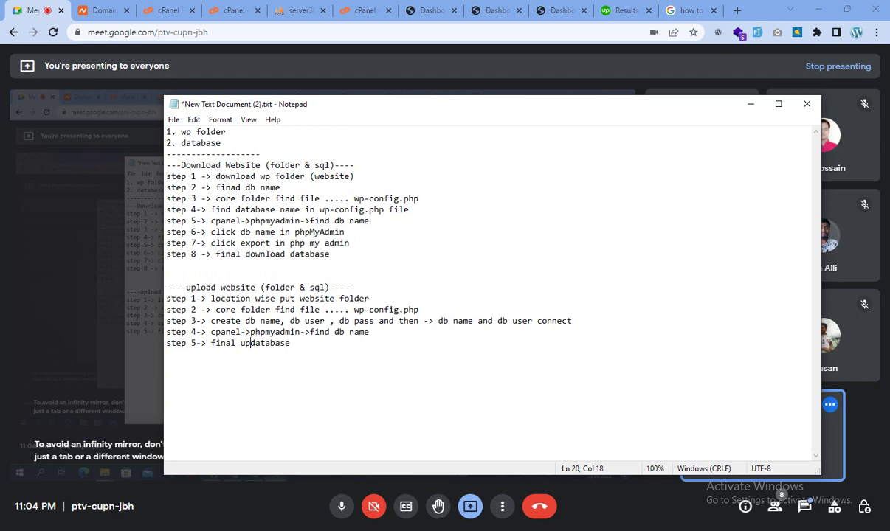
pyautogui.write('oad')
pyautogui.click(335, 341)
pyautogui.press('Return')
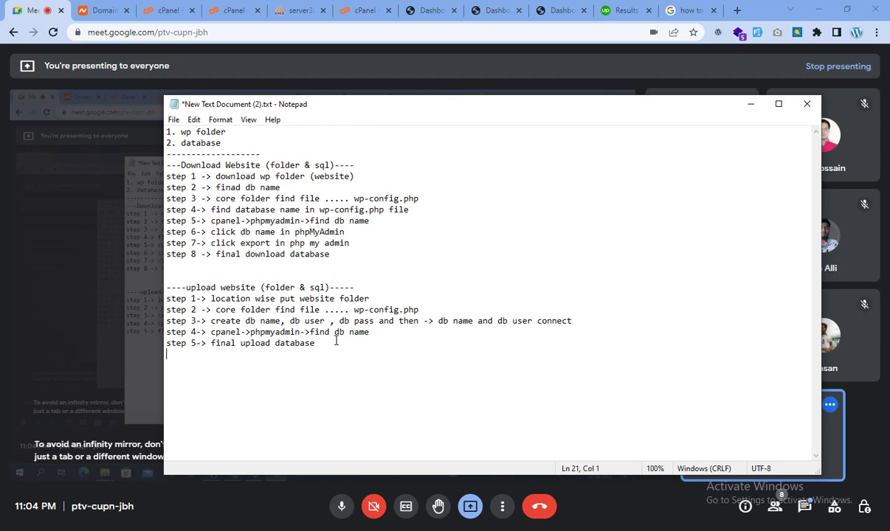
pyautogui.write('step 6->')
# - Type step 6 'go to options in database', step 7 'web url change', and an empty 'step 8->'
pyautogui.write('goto')
pyautogui.press('BackSpace')
pyautogui.press('BackSpace')
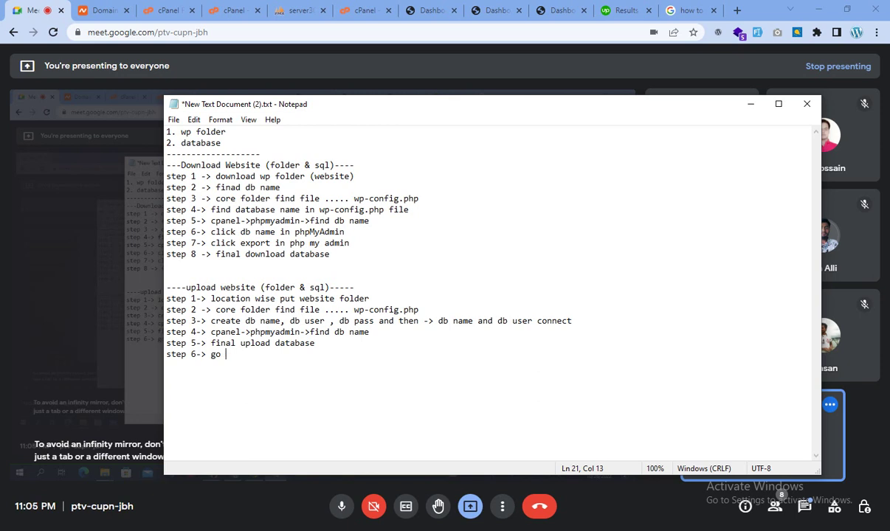
pyautogui.write('to options in da')
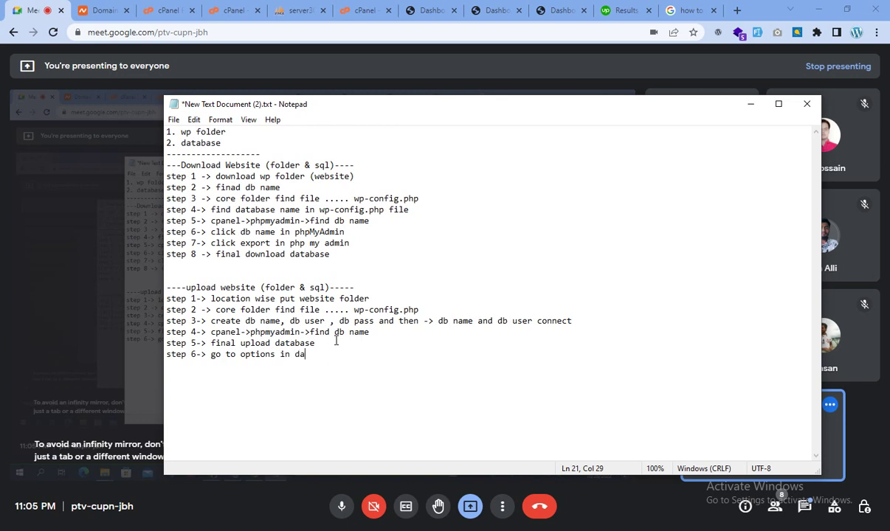
pyautogui.write('tabase')
pyautogui.press('Return')
pyautogui.write('step 6')
pyautogui.press('BackSpace')
pyautogui.write('7-> web ')
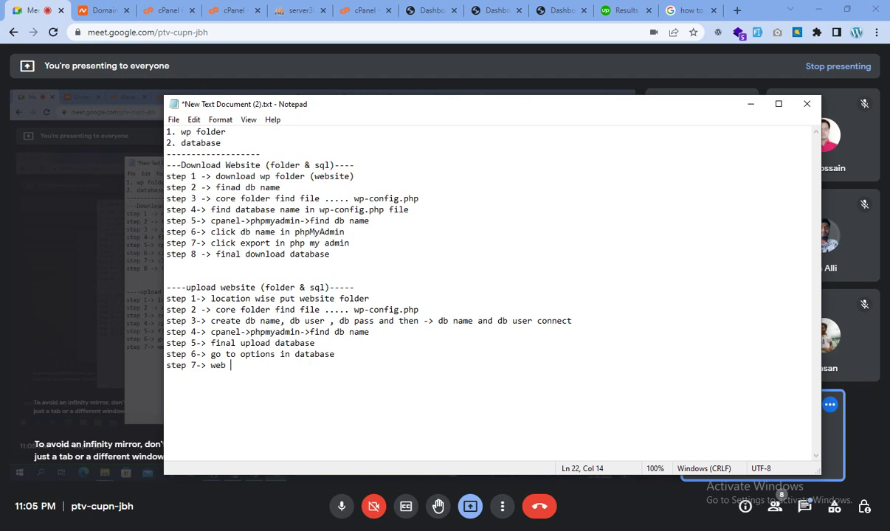
pyautogui.write('url change')
pyautogui.press('Return')
pyautogui.write('step 8')
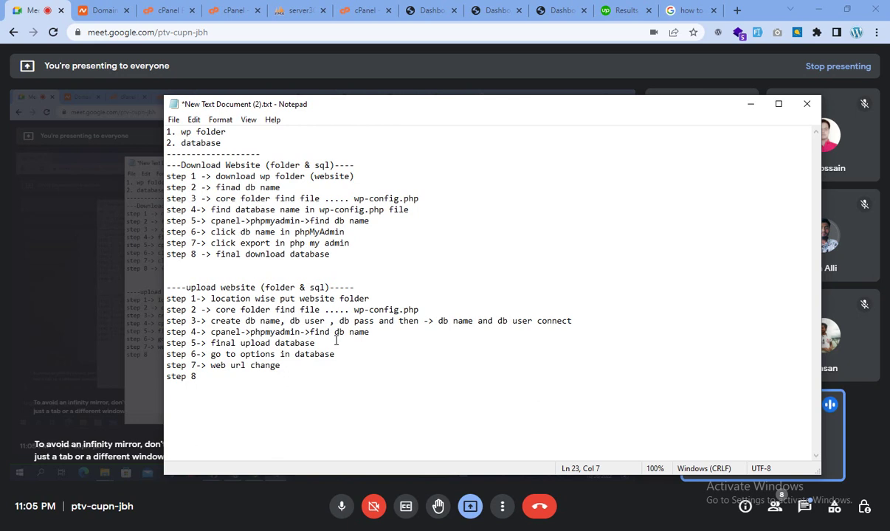
pyautogui.write('->')
pyautogui.click(557, 11)
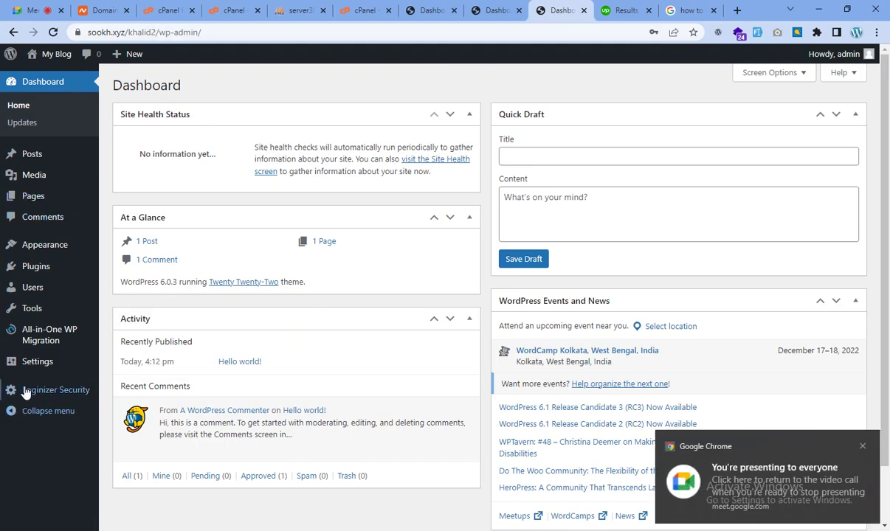
# - Set WordPress permalinks to the Post name structure (/%postname%/) and save the change
pyautogui.moveTo(33, 361)
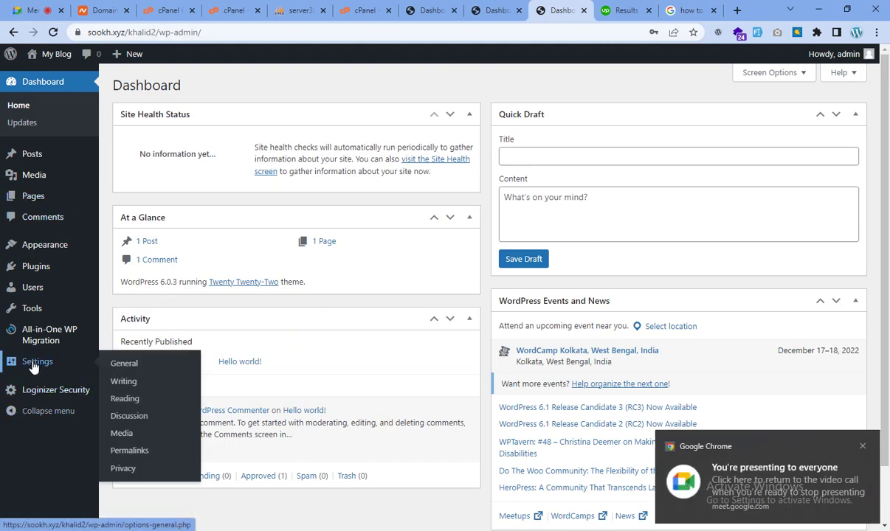
pyautogui.click(133, 452)
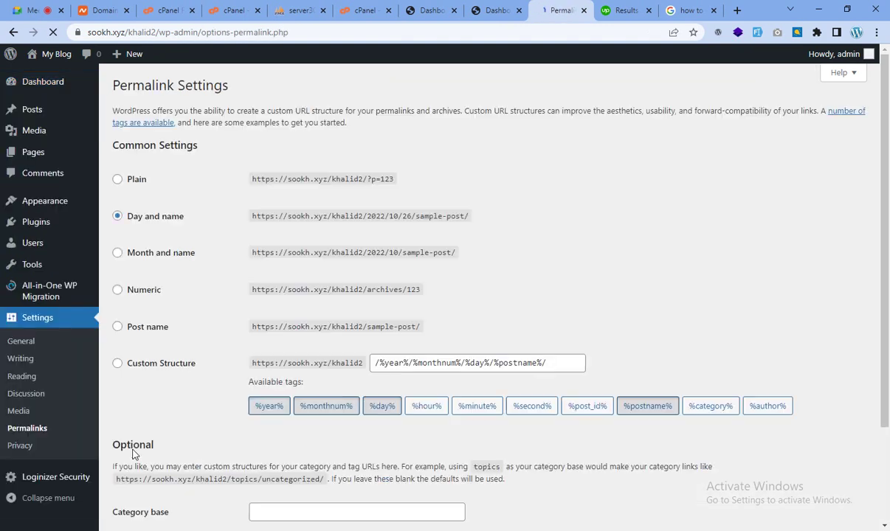
pyautogui.click(118, 327)
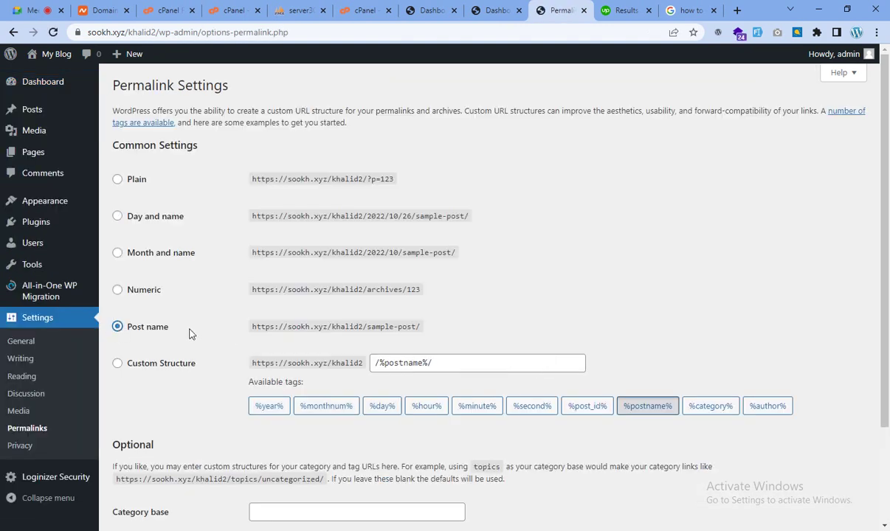
pyautogui.scroll(-2, 195, 338)
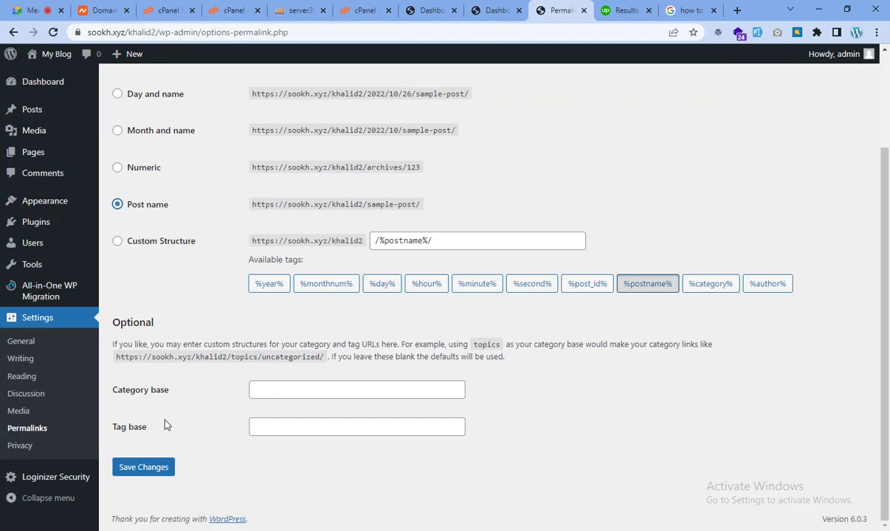
pyautogui.click(141, 468)
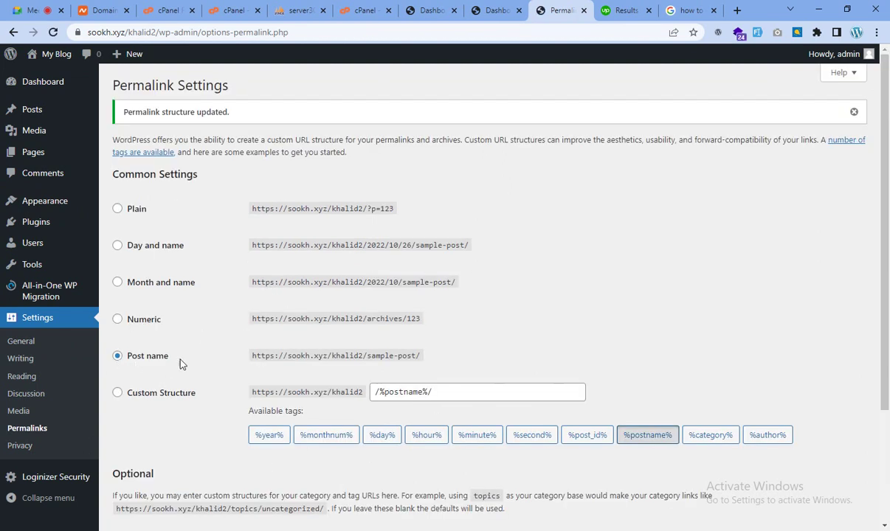
pyautogui.scroll(-2, 170, 369)
pyautogui.scroll(2, 270, 460)
pyautogui.scroll(-2, 193, 344)
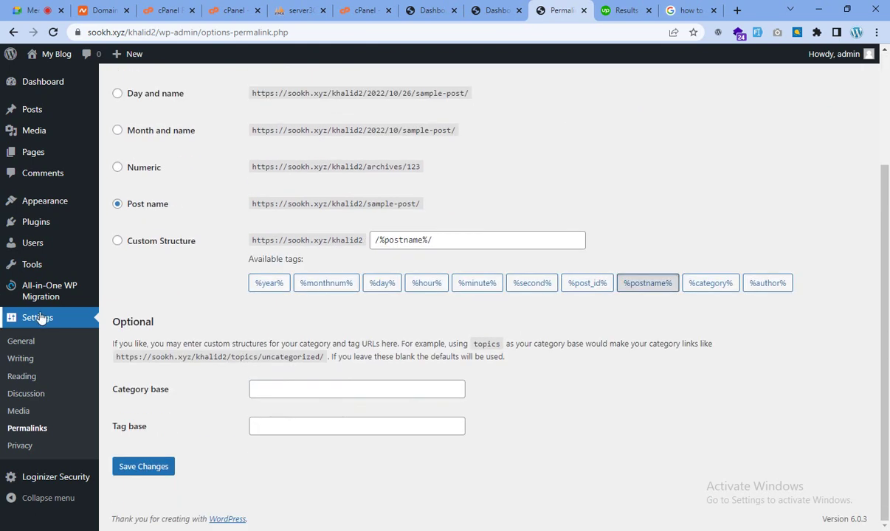
pyautogui.click(373, 526)
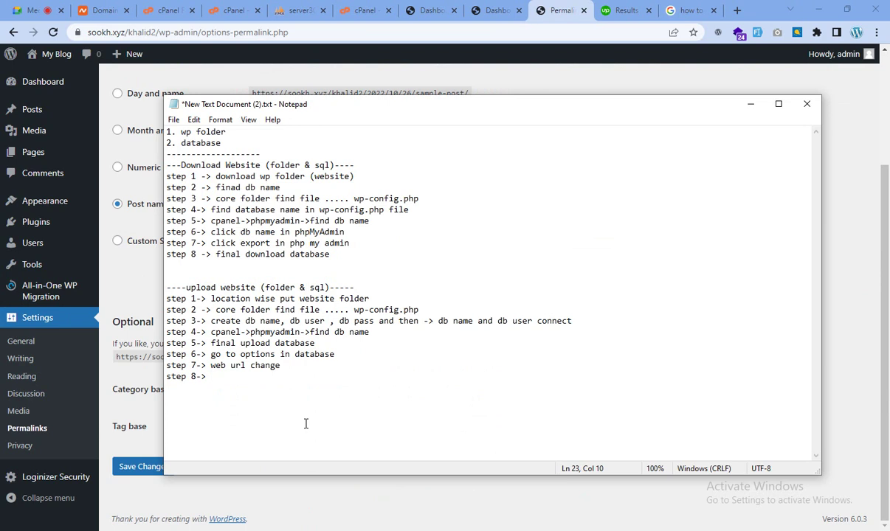
# - Type step 8 'wp dashboard -> settings -> permalinks - > set to post and save' and save the notes
pyautogui.write('wp dashboard -> setti')
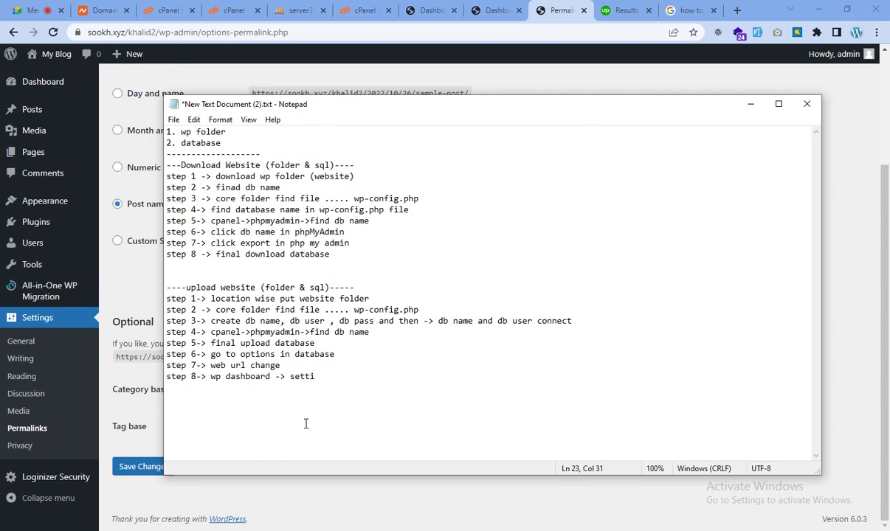
pyautogui.write('ngs')
pyautogui.write(' -> ')
pyautogui.write('permali')
pyautogui.write('nks ')
pyautogui.write('- > ')
pyautogui.write('set t')
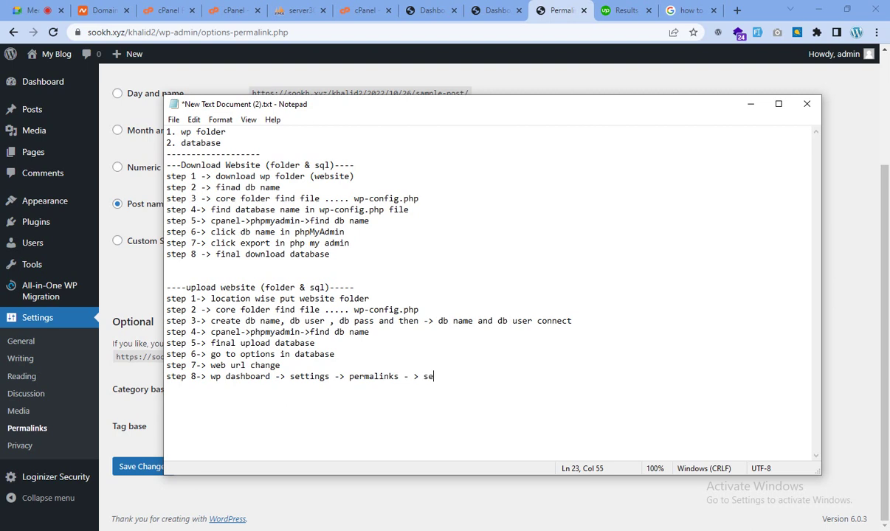
pyautogui.write('o post and save')
pyautogui.hotkey('ctrl', 's')
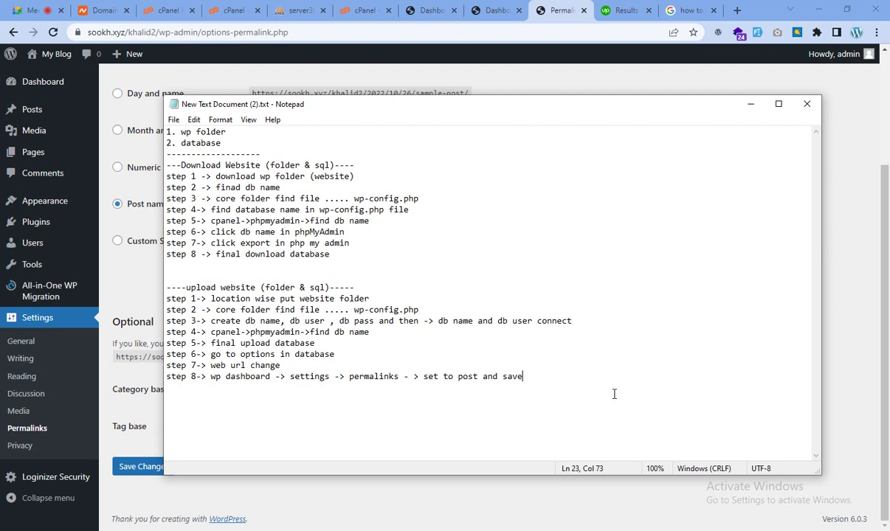
pyautogui.click(752, 107)
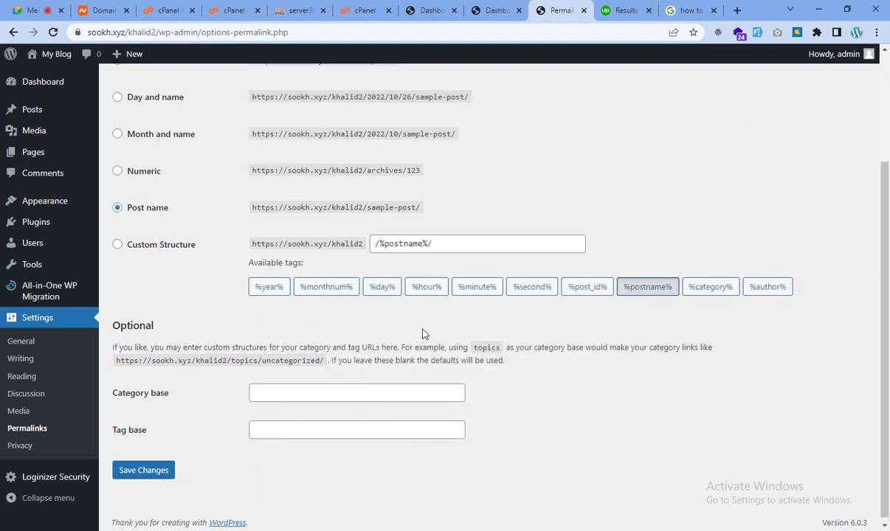
pyautogui.scroll(3, 196, 391)
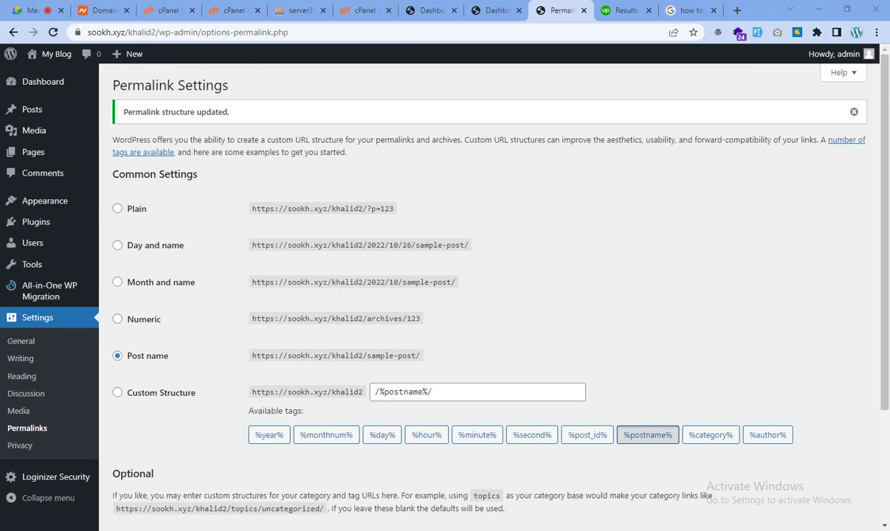
pyautogui.hotkey('alt', 'Tab')
# - Change step 8 to 'post name option and save it', save the file and minimize Notepad
pyautogui.click(481, 378)
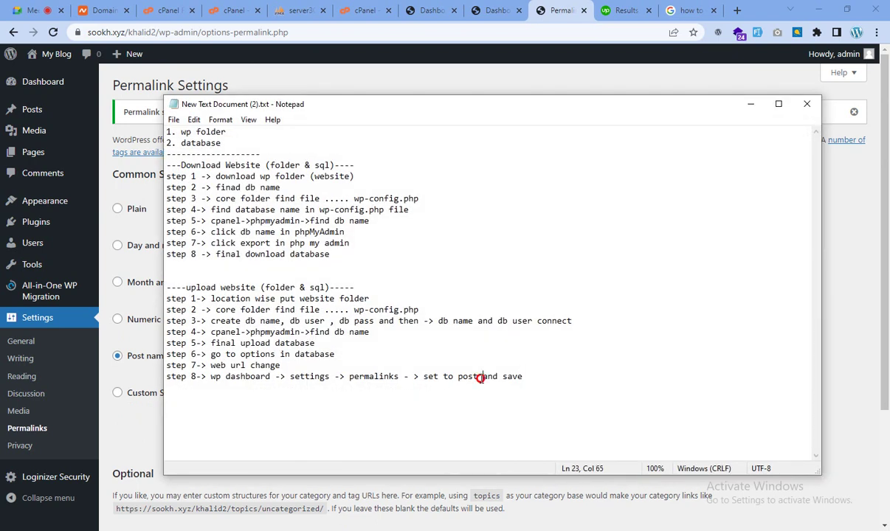
pyautogui.write('name opt')
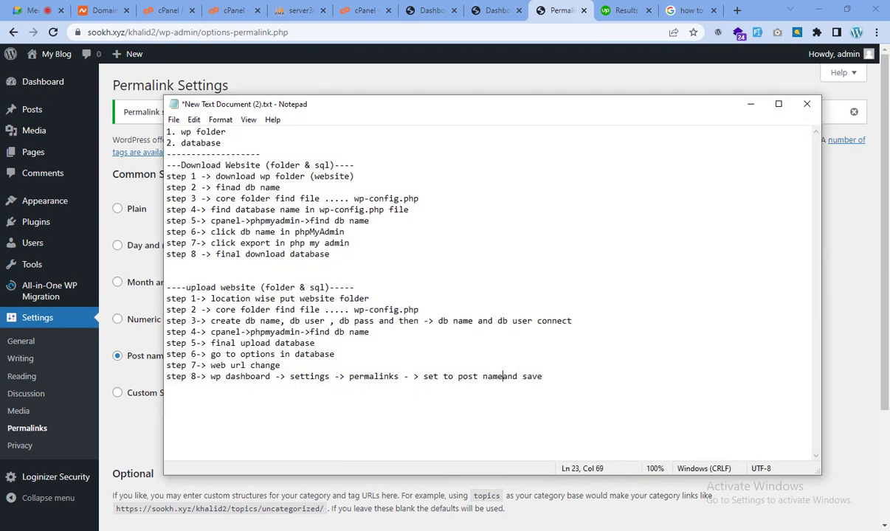
pyautogui.write('ion')
pyautogui.click(597, 375)
pyautogui.write('it')
pyautogui.hotkey('ctrl', 's')
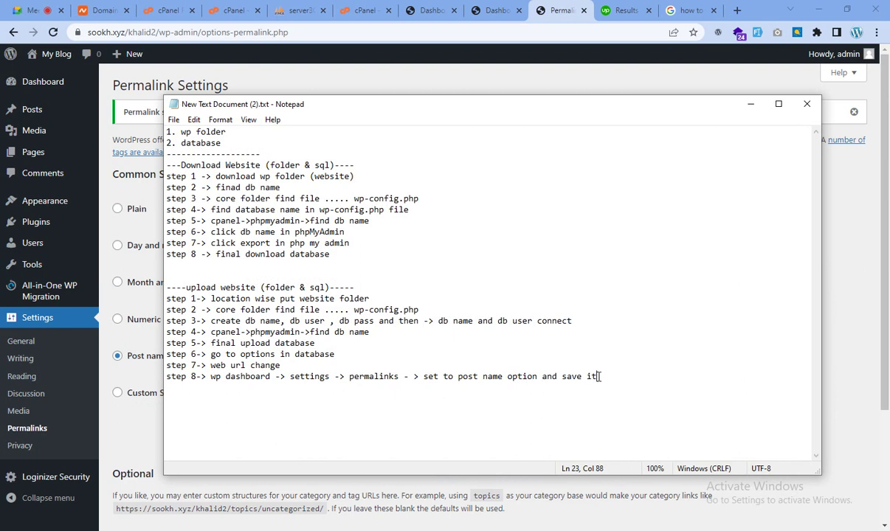
pyautogui.moveTo(608, 389); pyautogui.dragTo(134, 165)
pyautogui.click(526, 250)
pyautogui.click(752, 104)
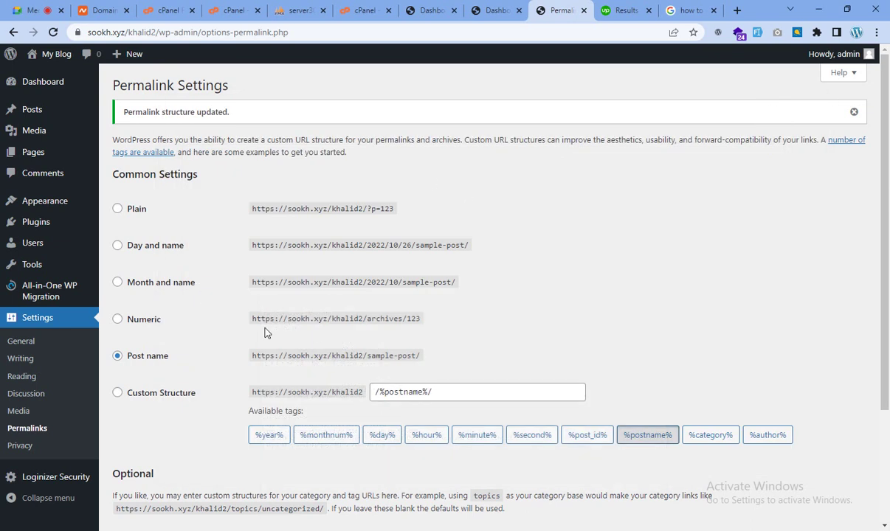
# - Open the live blog front page in a new tab, then return to Permalink Settings
pyautogui.scroll(-3, 263, 332)
pyautogui.scroll(3, 259, 434)
pyautogui.click(494, 11)
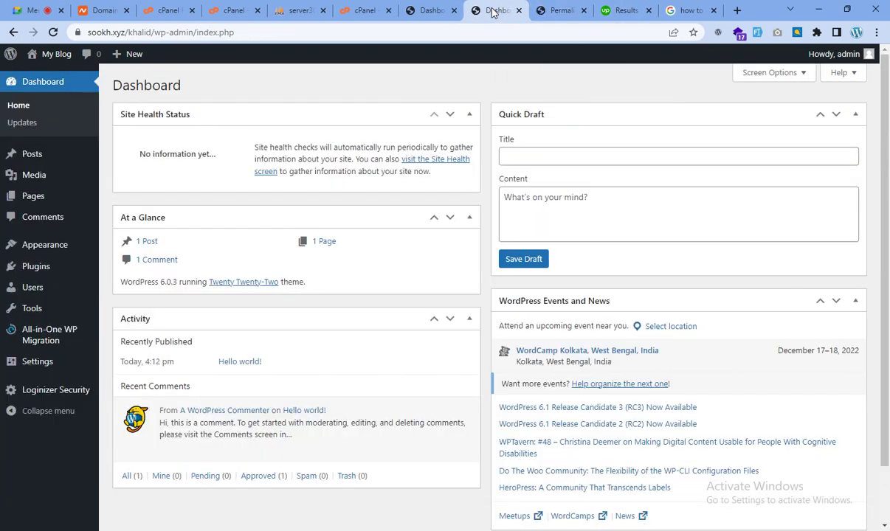
pyautogui.click(557, 10)
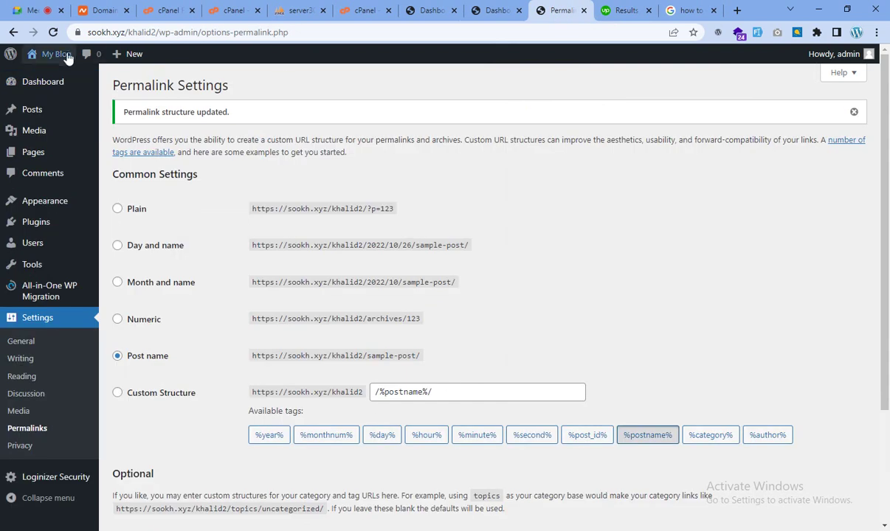
pyautogui.middleClick(62, 83)
pyautogui.click(568, 11)
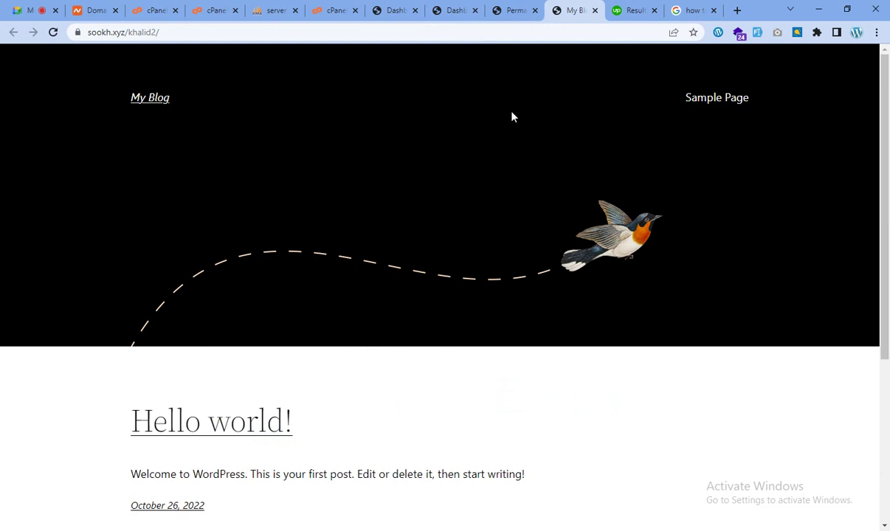
pyautogui.click(508, 12)
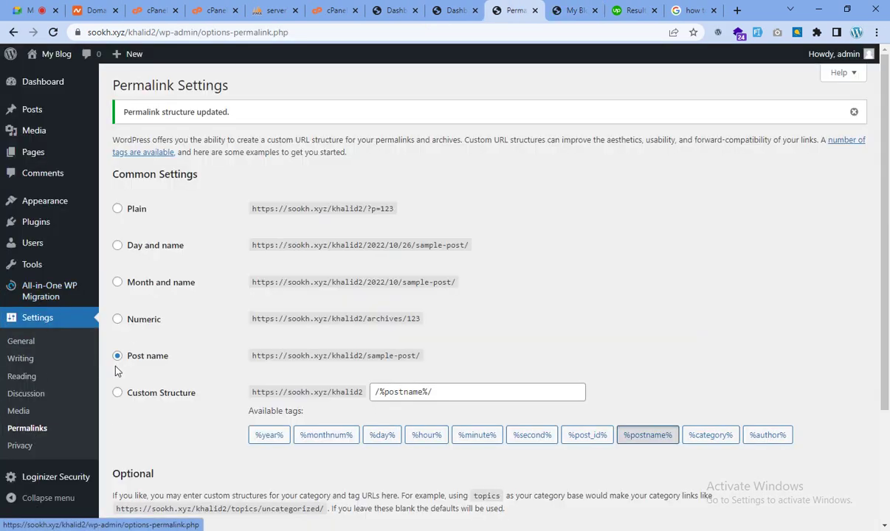
pyautogui.scroll(-2, 126, 376)
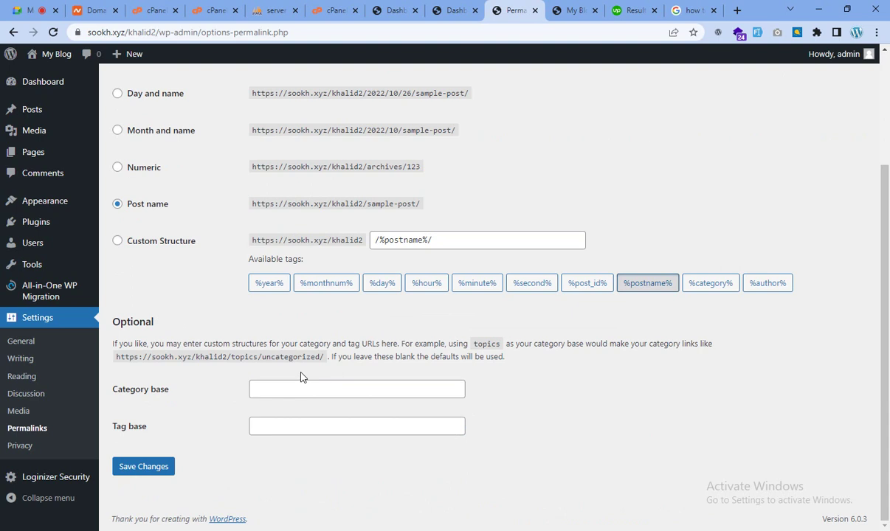
pyautogui.scroll(1, 631, 415)
pyautogui.scroll(1, 630, 415)
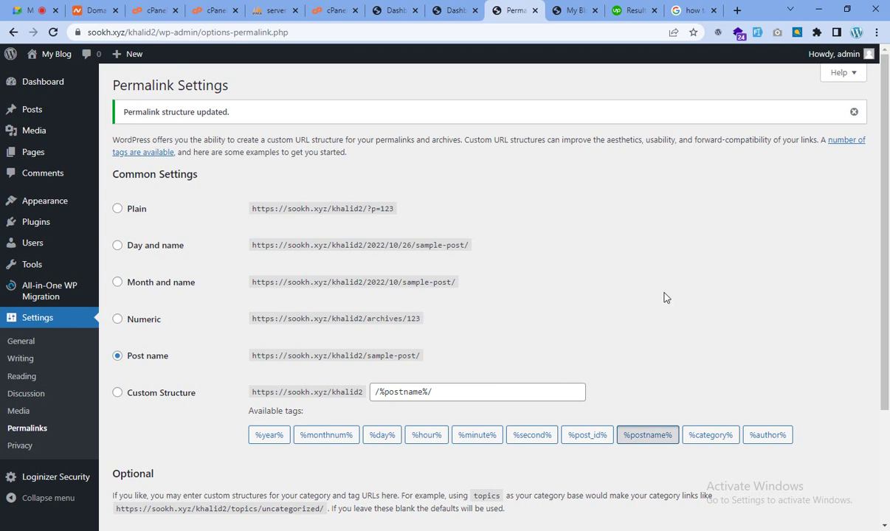
pyautogui.scroll(-3, 392, 375)
pyautogui.scroll(-3, 290, 451)
pyautogui.scroll(3, 290, 451)
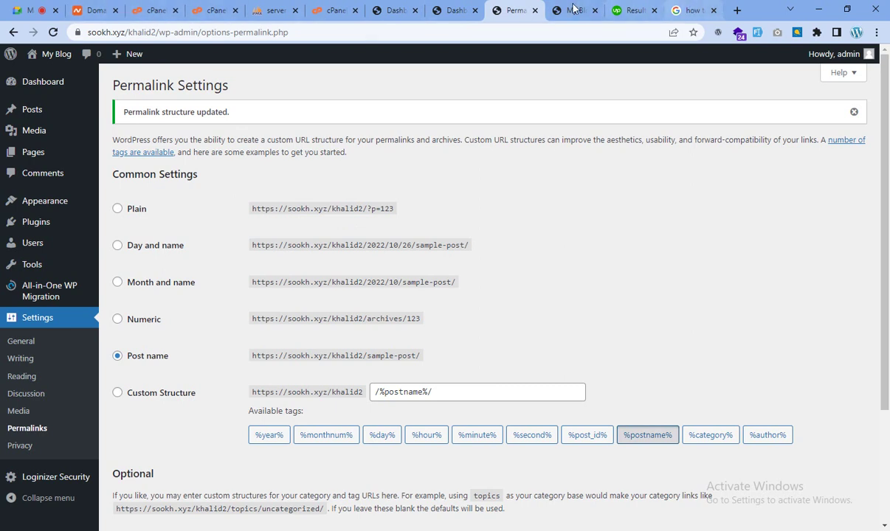
# - Open the WordPress Theme Customization | Batch-01 class in Google Classroom in a new tab
pyautogui.click(736, 11)
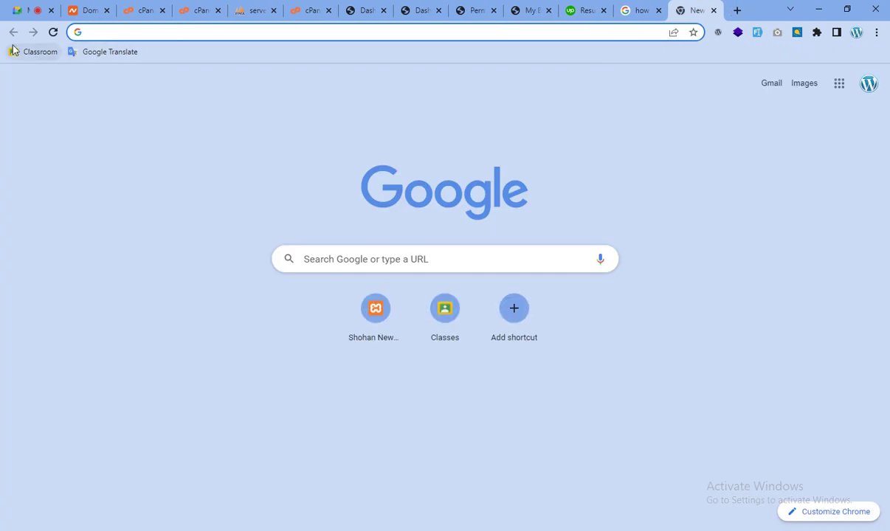
pyautogui.click(29, 51)
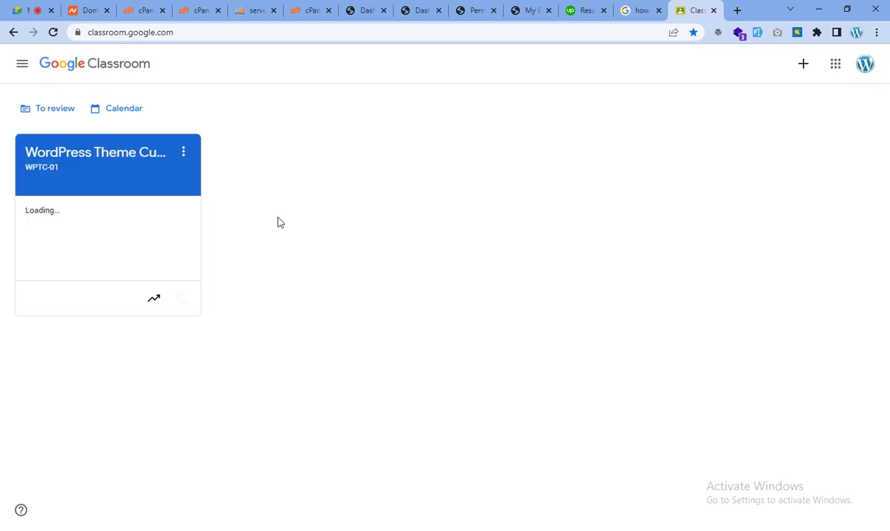
pyautogui.click(78, 156)
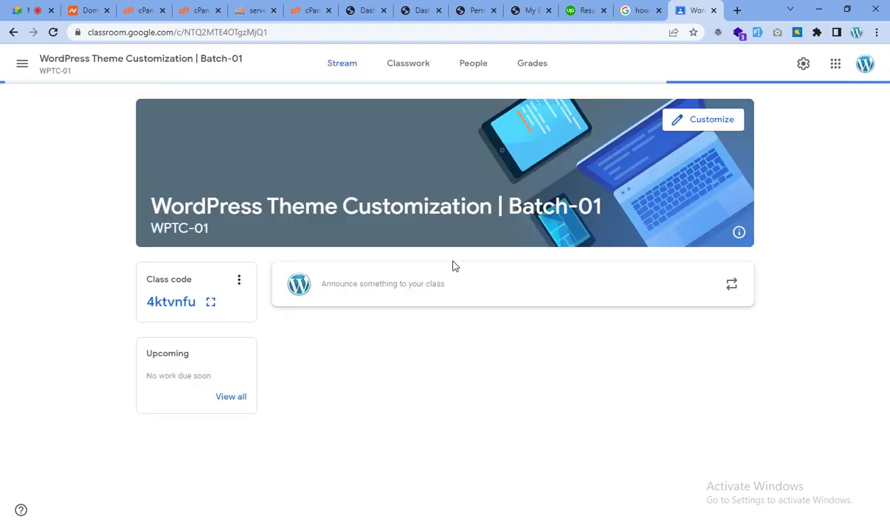
# - Open the CLASS 8 post's Source File link in a new tab
pyautogui.scroll(-3, 425, 281)
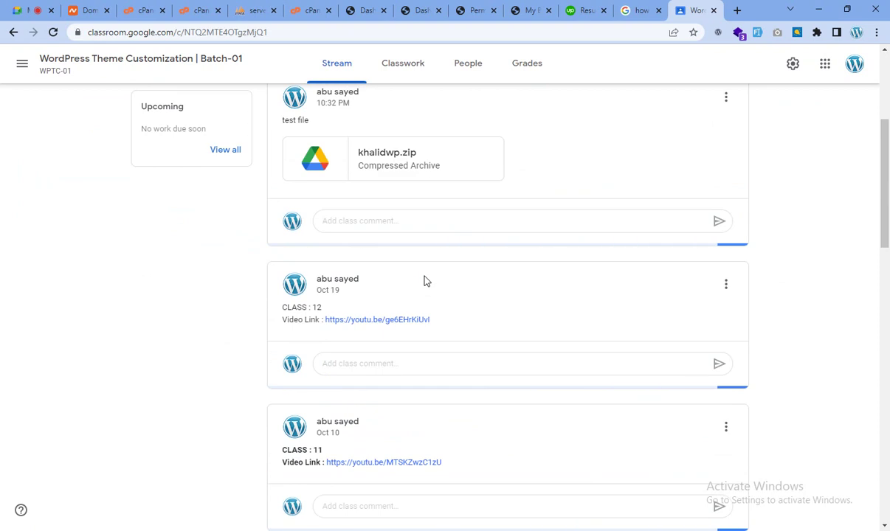
pyautogui.scroll(-6, 425, 282)
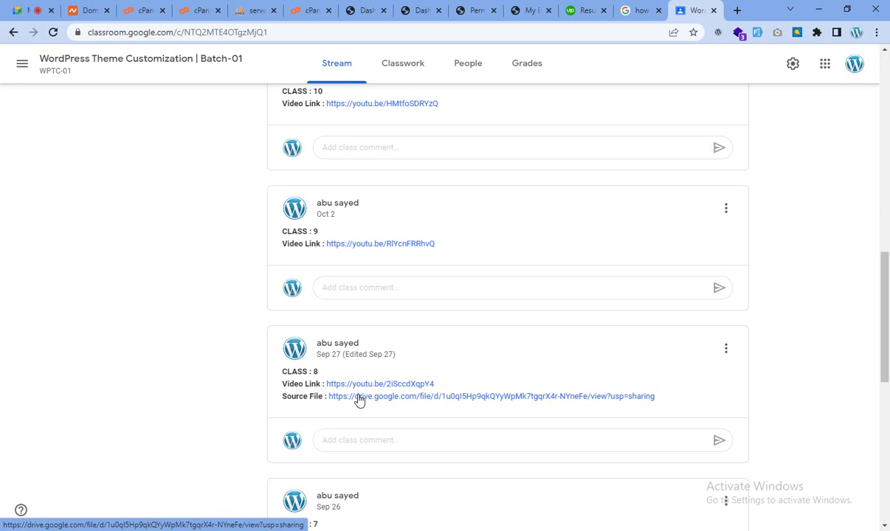
pyautogui.middleClick(360, 398)
pyautogui.scroll(-3, 358, 397)
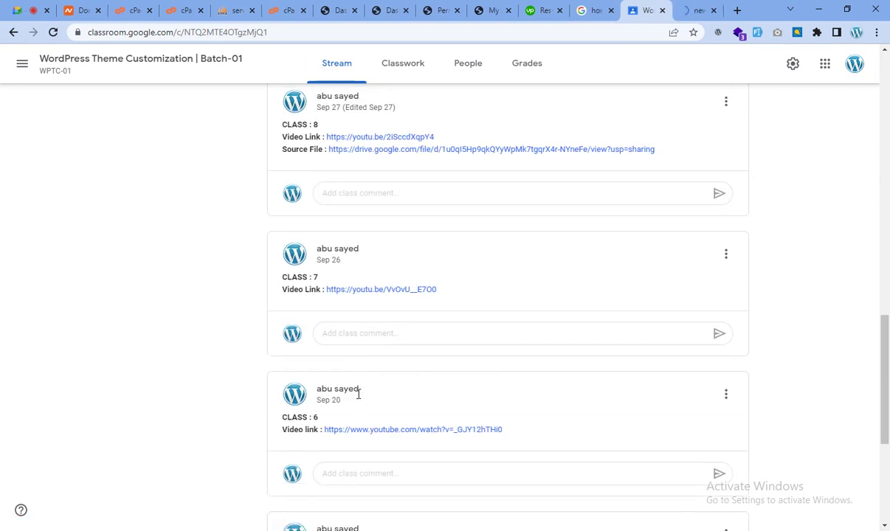
# - View the newstheme.zip Drive page, revisit the class stream, then return and open a blank tab
pyautogui.click(693, 10)
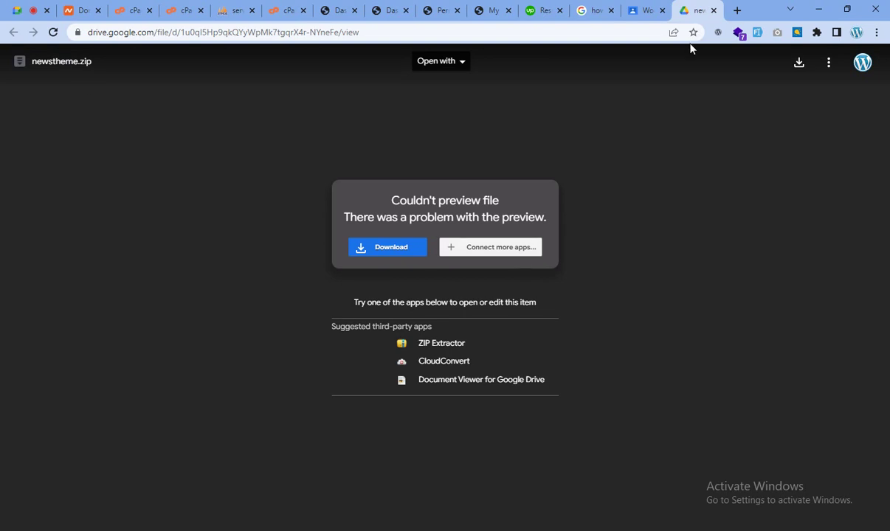
pyautogui.click(636, 11)
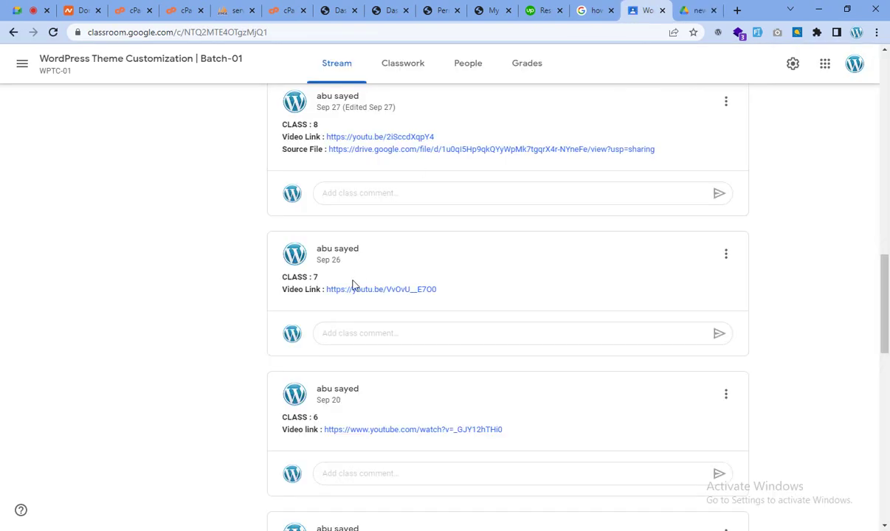
pyautogui.scroll(1, 370, 268)
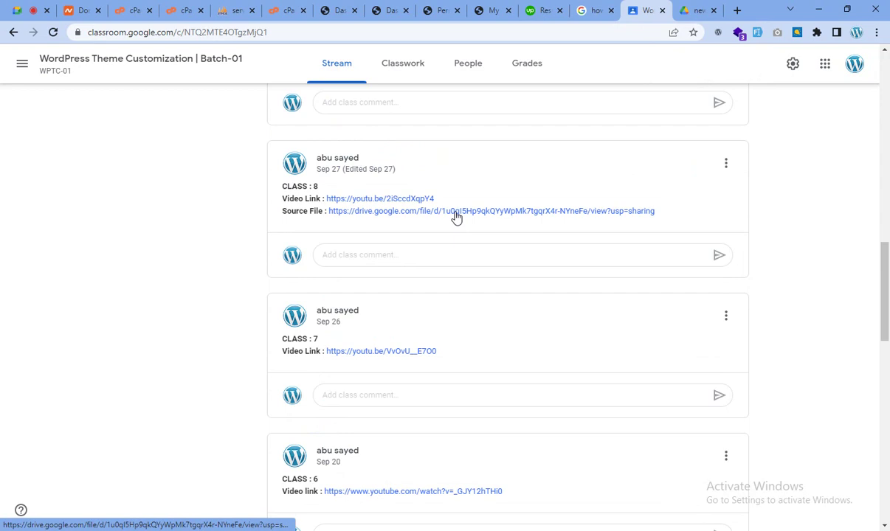
pyautogui.click(684, 11)
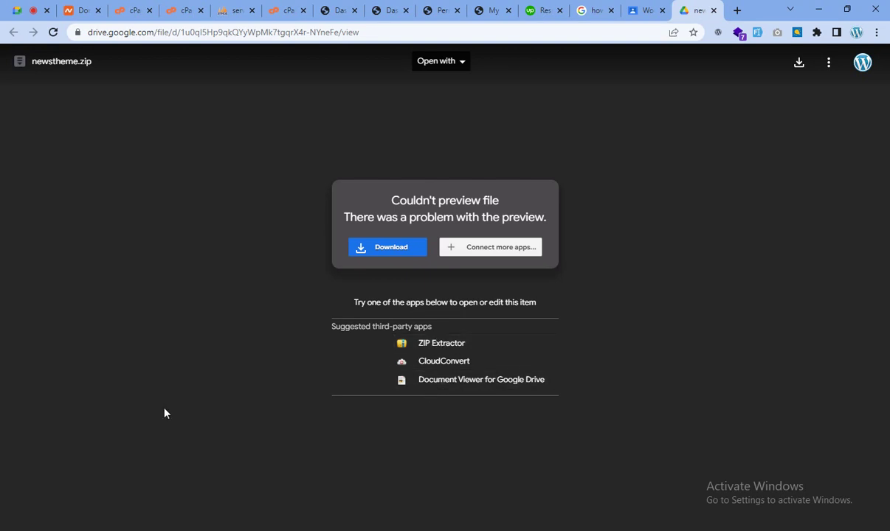
pyautogui.click(737, 10)
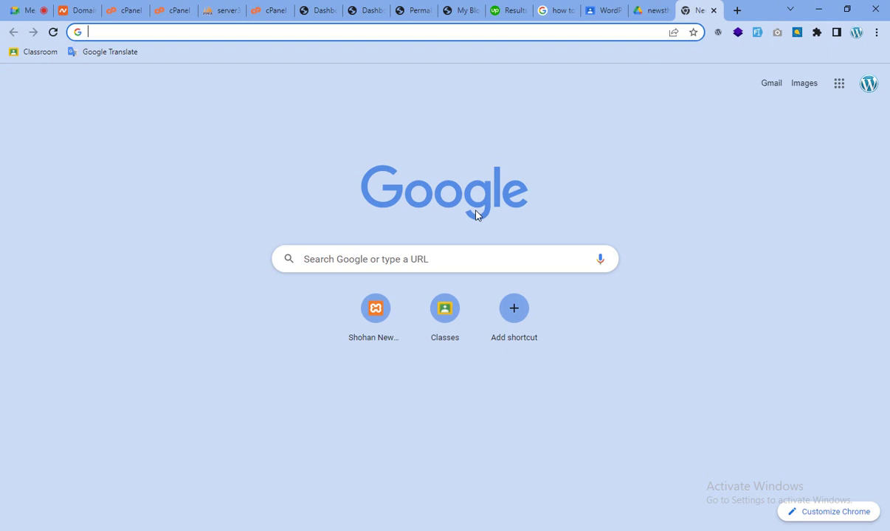
# - Search Google for 'news theme themeforest', fixing the typo in the query
pyautogui.write('news ')
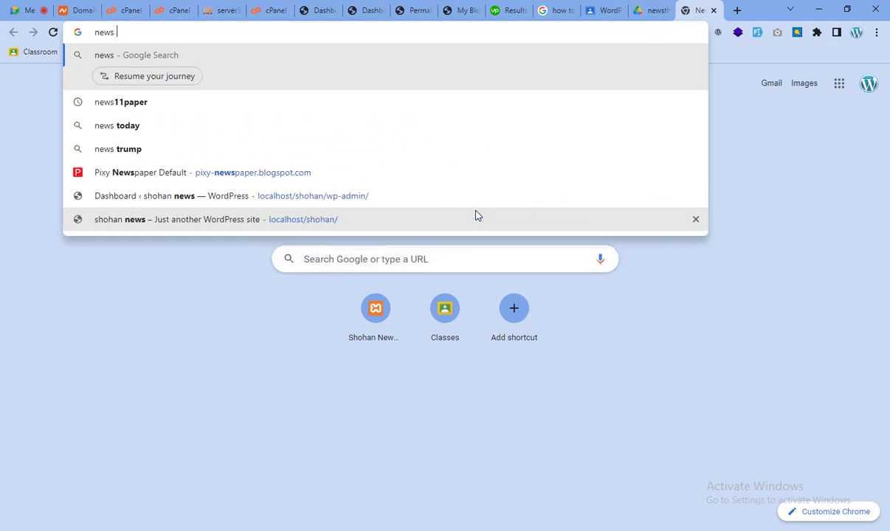
pyautogui.write('theme')
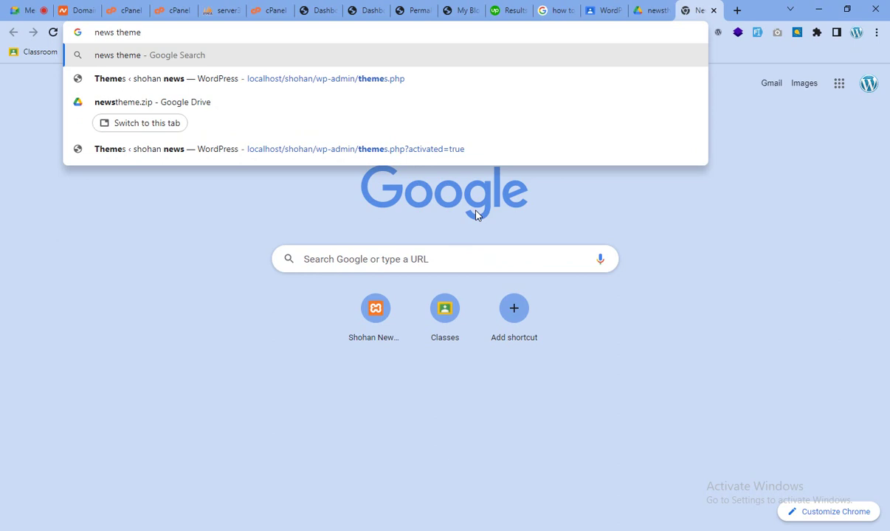
pyautogui.write(' theme')
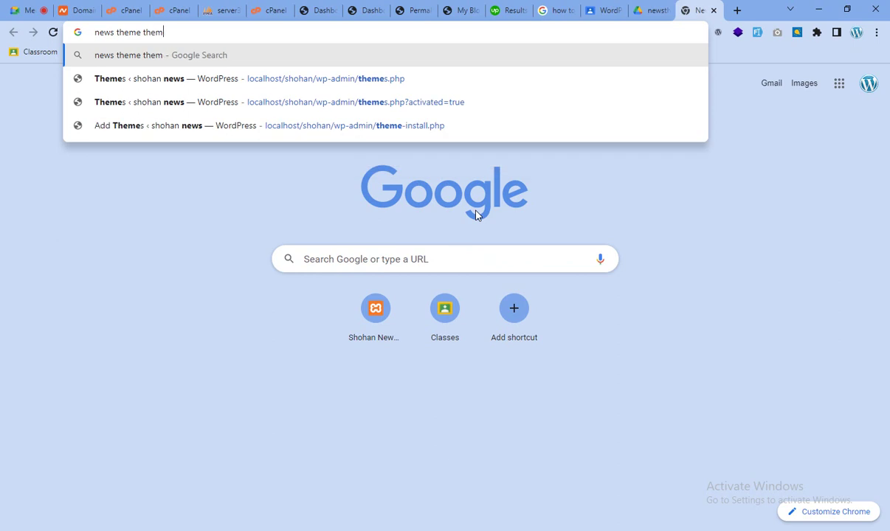
pyautogui.write('fored')
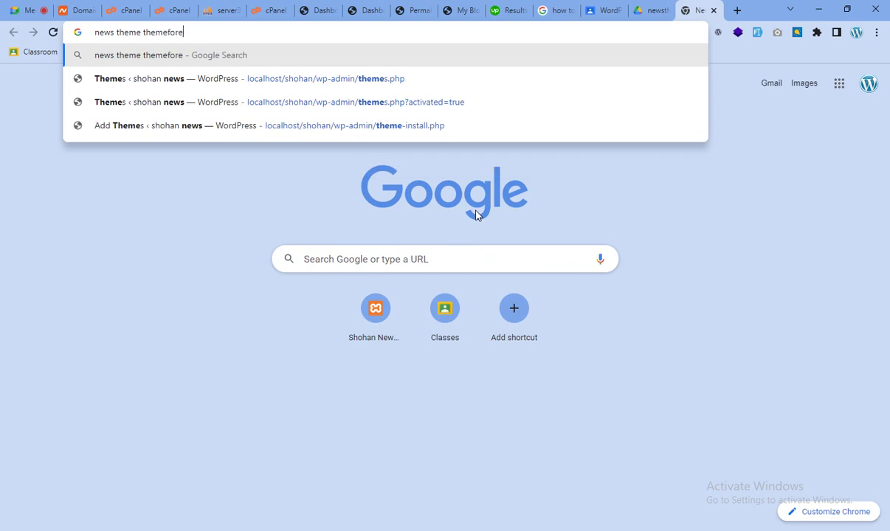
pyautogui.press('BackSpace')
pyautogui.press('BackSpace')
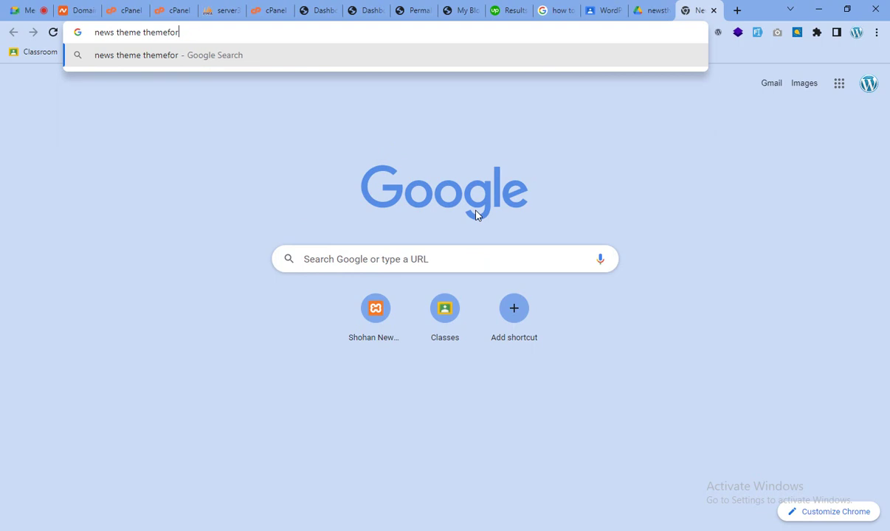
pyautogui.write('est')
pyautogui.press('Return')
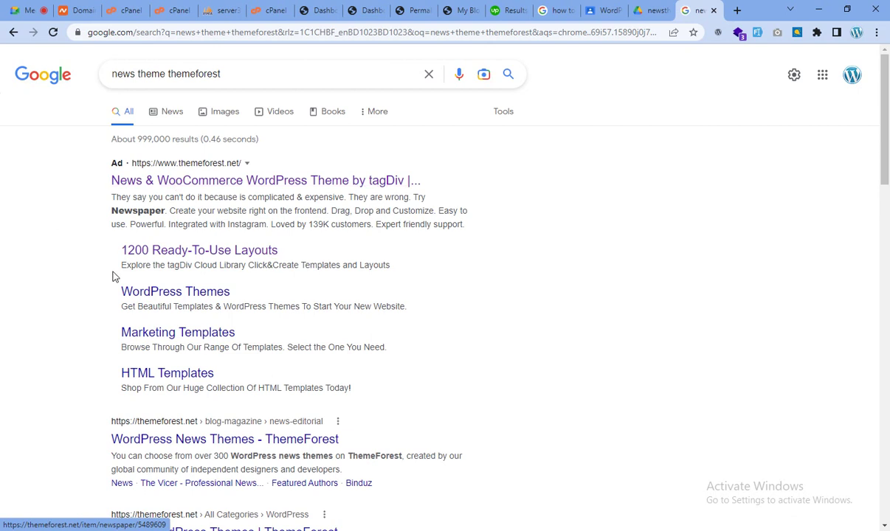
# - Open the two ThemeForest news theme results in background tabs and view the news-editorial one
pyautogui.scroll(-3, 163, 296)
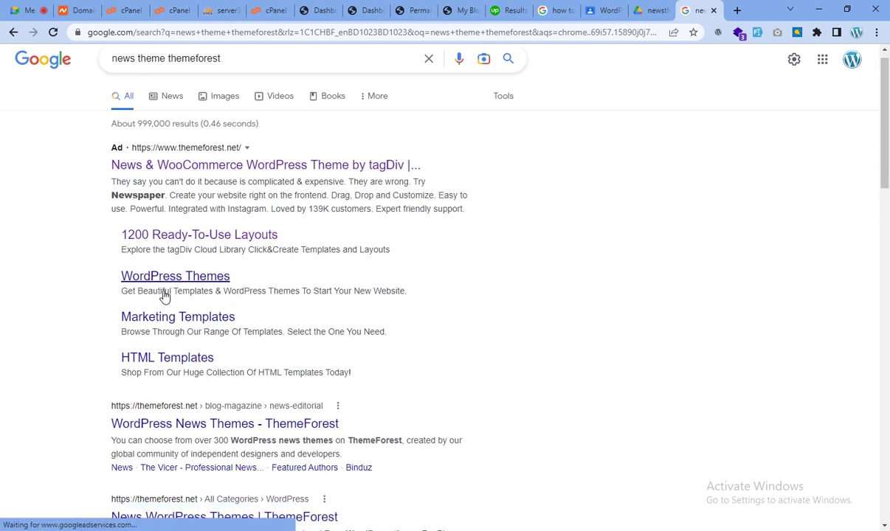
pyautogui.middleClick(211, 193)
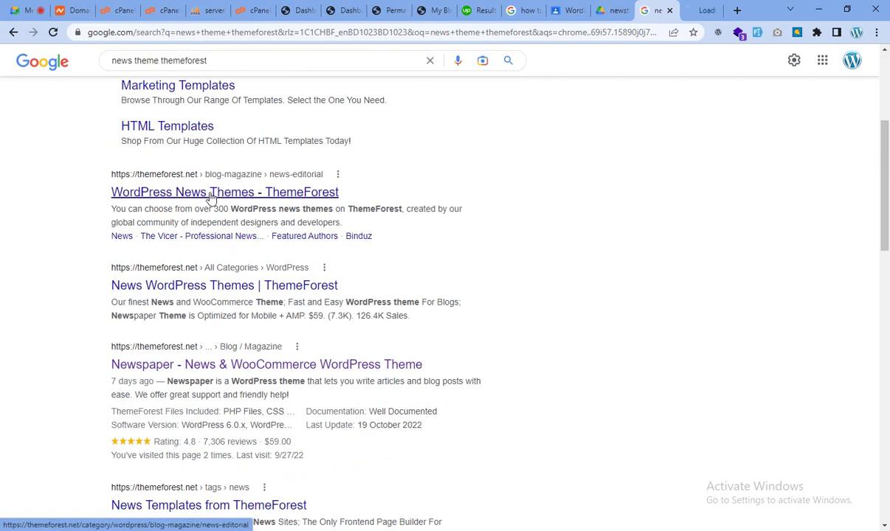
pyautogui.middleClick(190, 293)
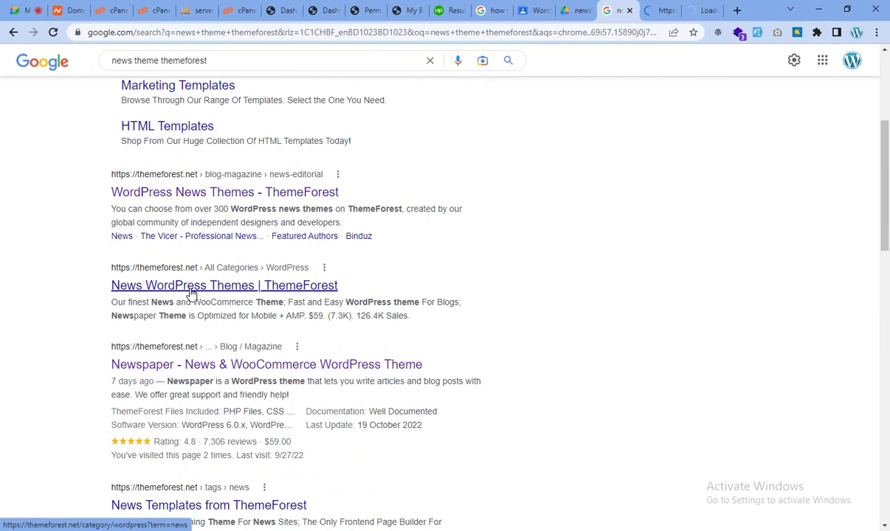
pyautogui.click(670, 7)
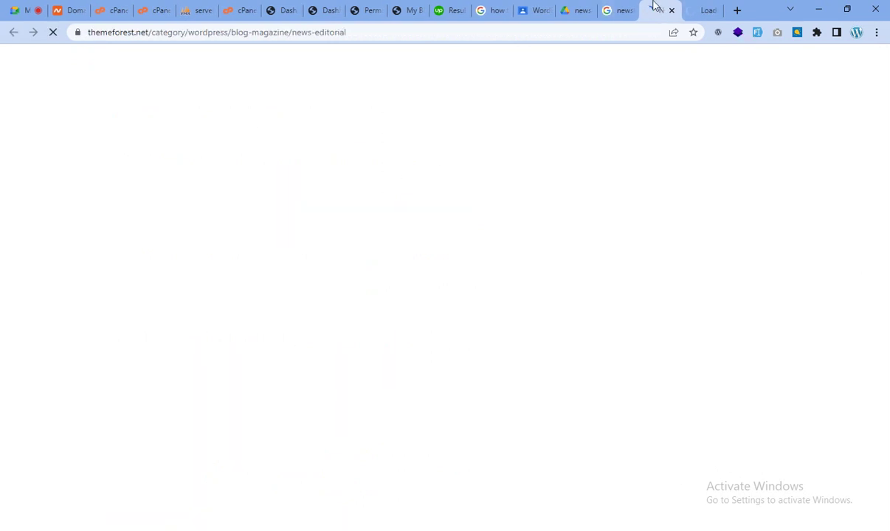
# - List all 335 News Editorial themes, ordered by best sellers
pyautogui.scroll(-2, 354, 372)
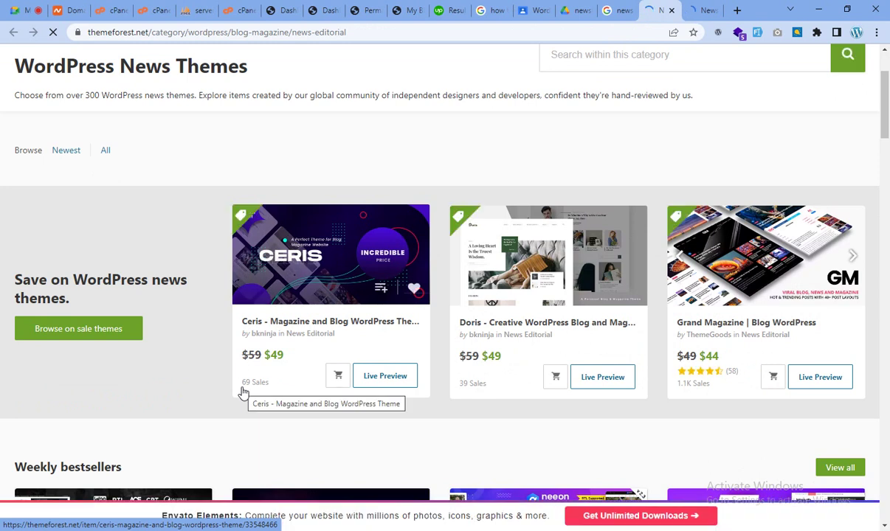
pyautogui.scroll(2, 244, 393)
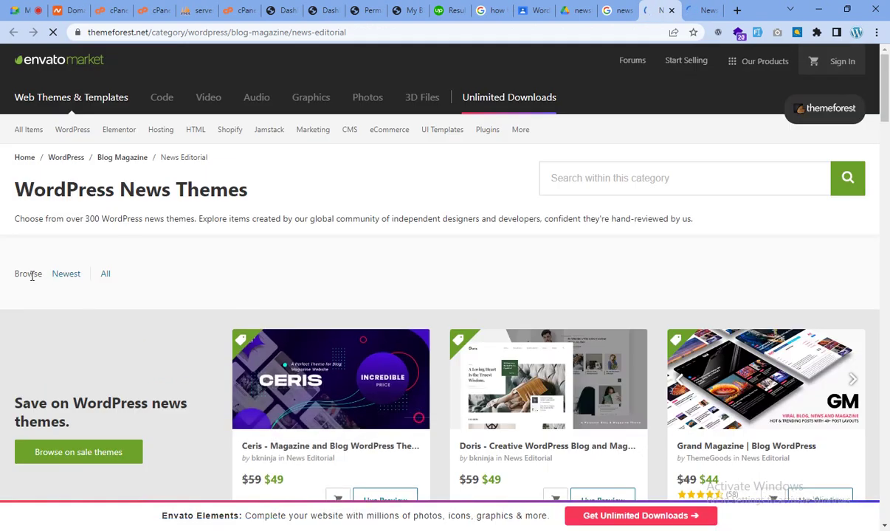
pyautogui.click(108, 275)
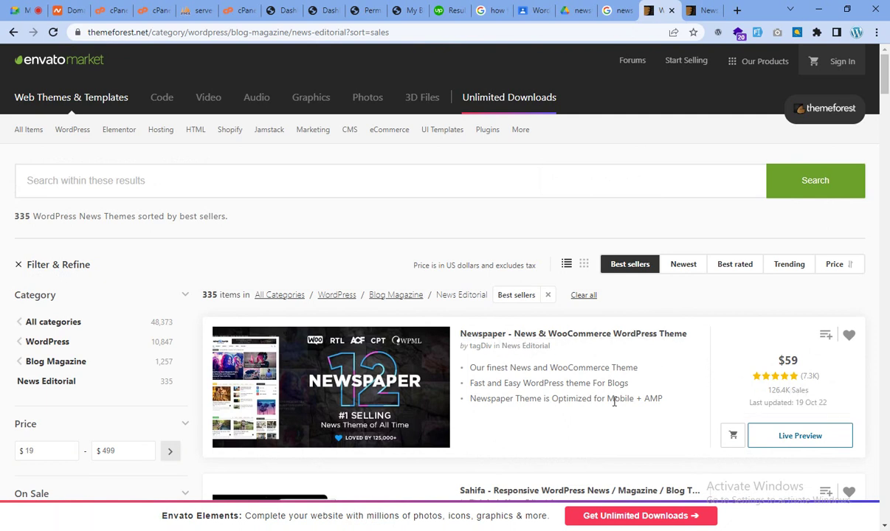
# - Sort the news themes by price from low to high, showing $19 themes first
pyautogui.scroll(-3, 615, 403)
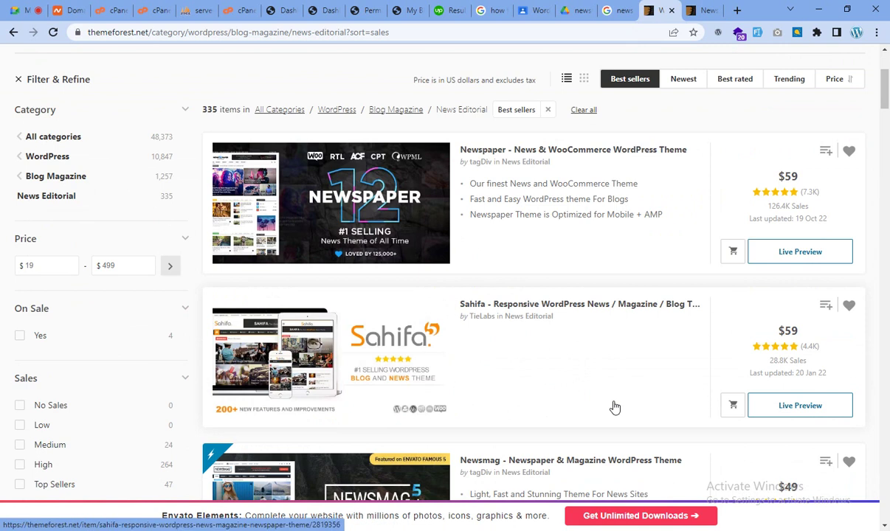
pyautogui.scroll(-1, 626, 377)
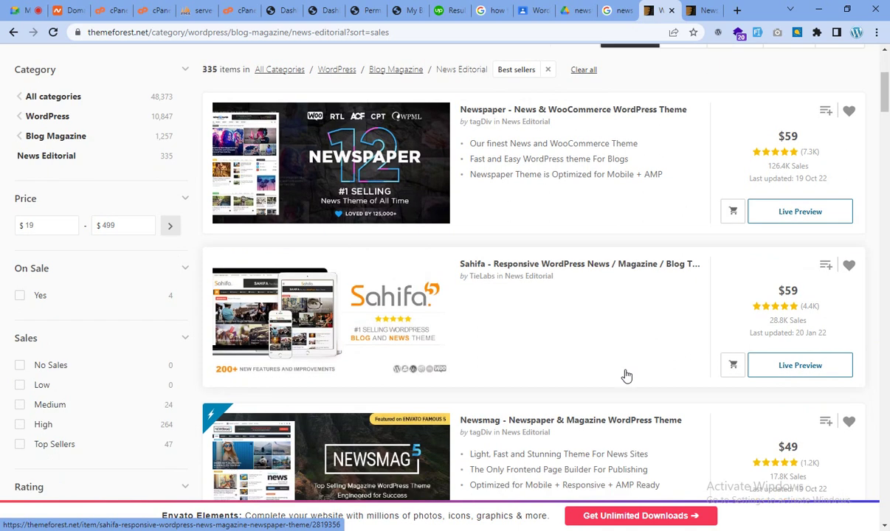
pyautogui.scroll(3, 626, 372)
pyautogui.click(855, 257)
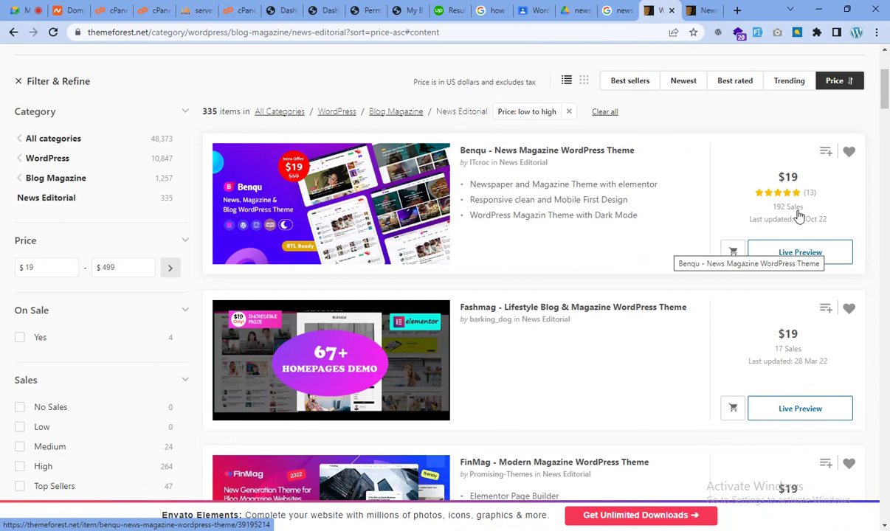
pyautogui.scroll(-3, 649, 348)
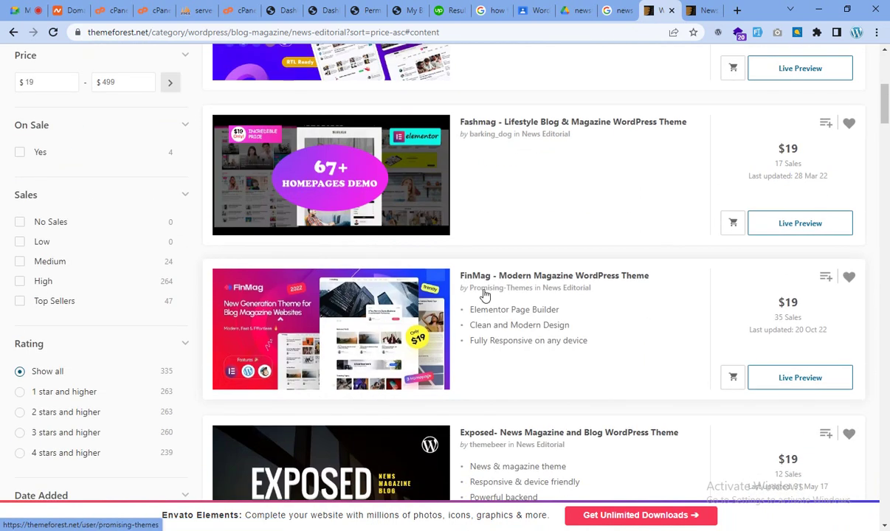
pyautogui.scroll(-3, 718, 334)
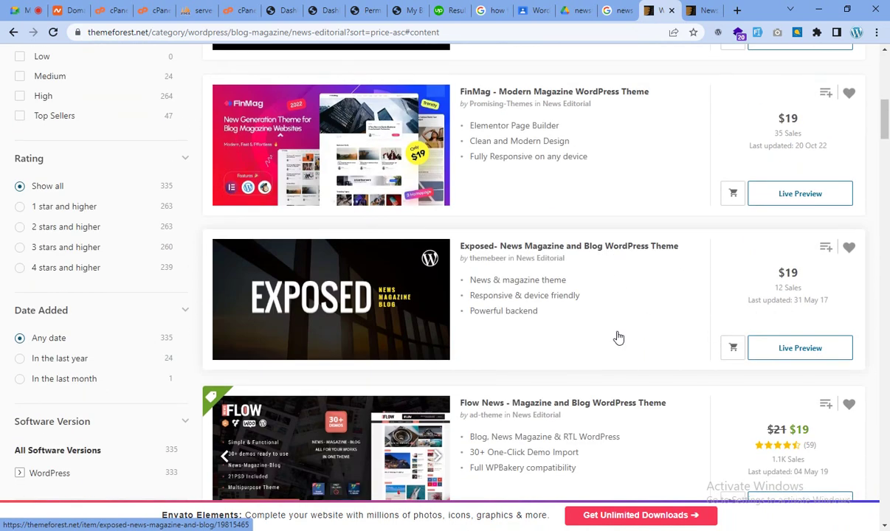